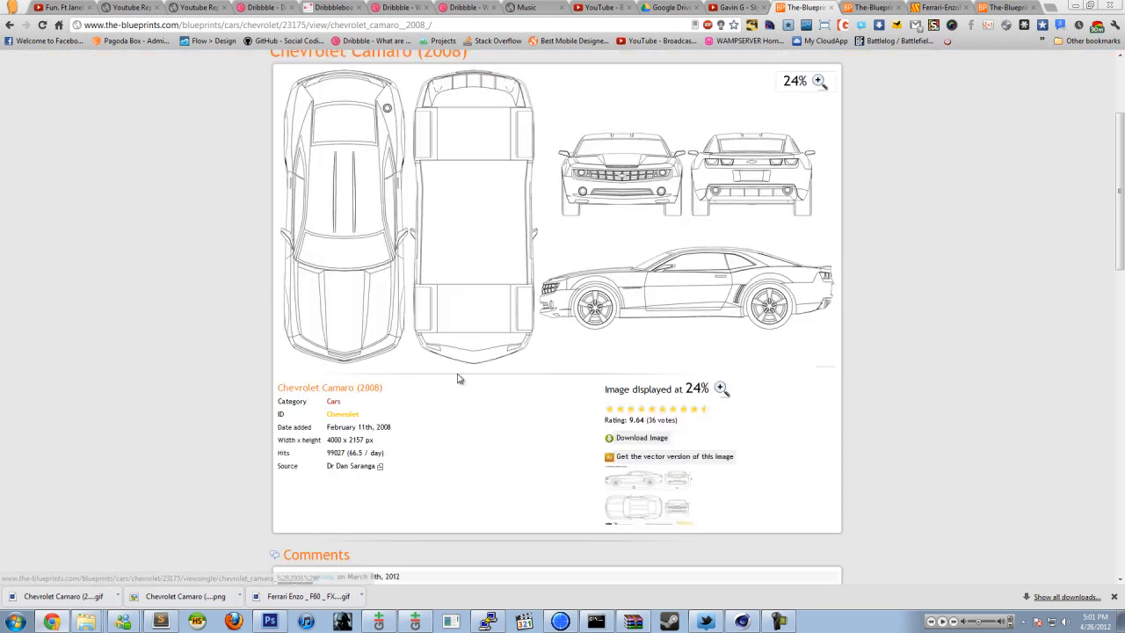
Step: Examine the Chevrolet Camaro (2008) blueprint page, including its drawing views, image details and comments
{"action": "scroll", "coordinate": [714, 326], "scroll_direction": "up", "scroll_amount": 2}
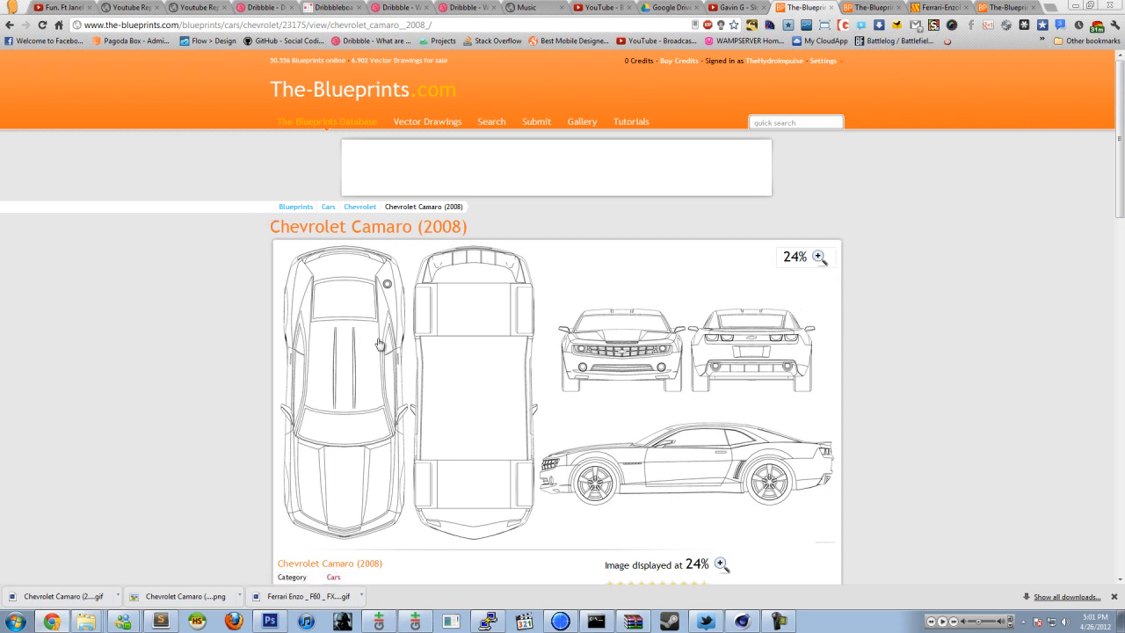
{"action": "scroll", "coordinate": [484, 440], "scroll_direction": "down", "scroll_amount": 4}
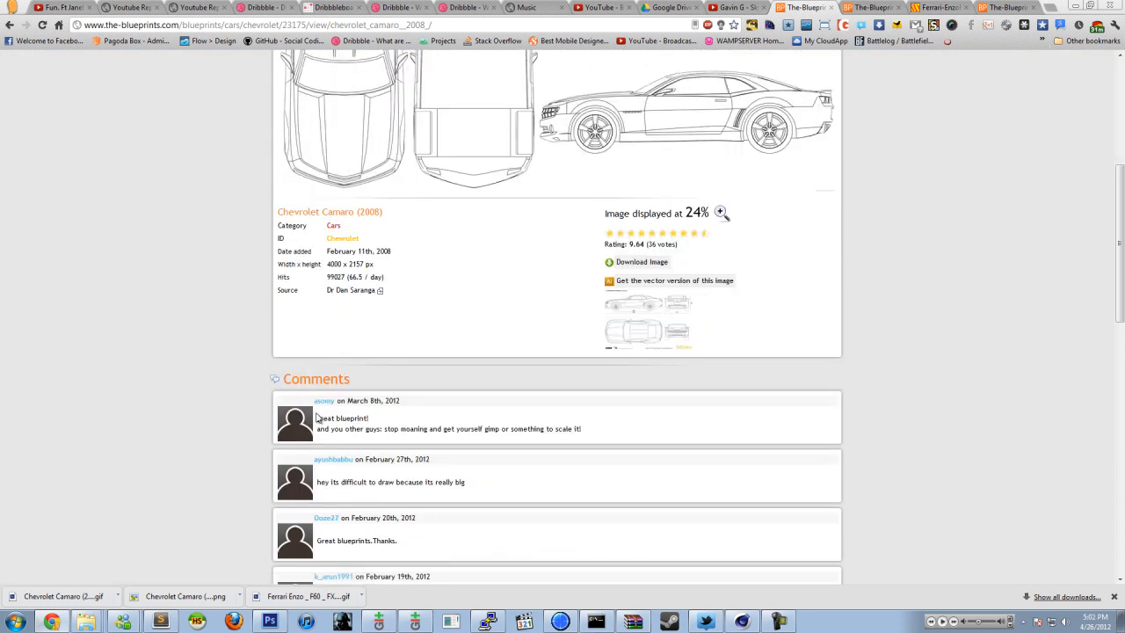
{"action": "scroll", "coordinate": [588, 374], "scroll_direction": "up", "scroll_amount": 4}
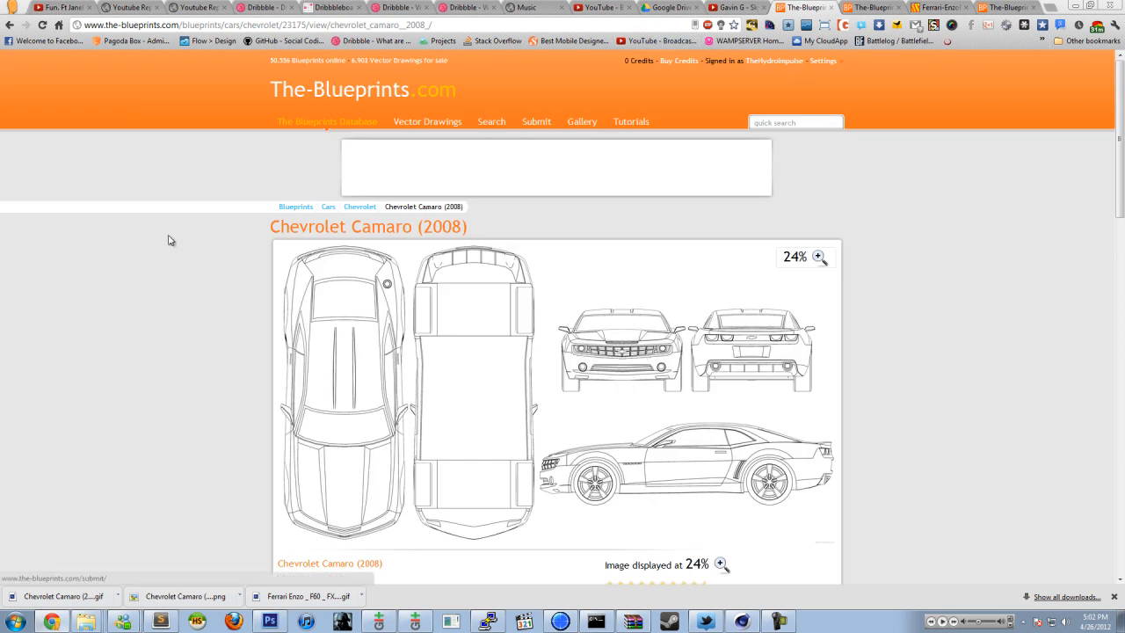
{"action": "double_click", "coordinate": [503, 223]}
{"action": "left_click", "coordinate": [503, 224]}
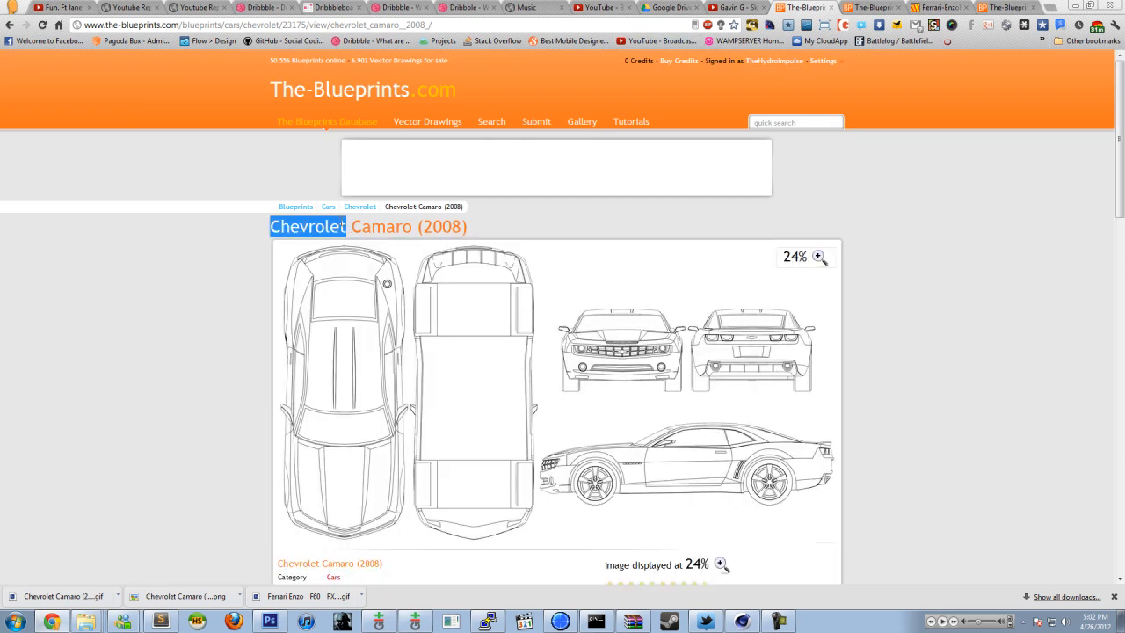
{"action": "triple_click", "coordinate": [338, 228]}
{"action": "left_click_drag", "start_coordinate": [493, 227], "coordinate": [468, 226]}
{"action": "left_click", "coordinate": [497, 226]}
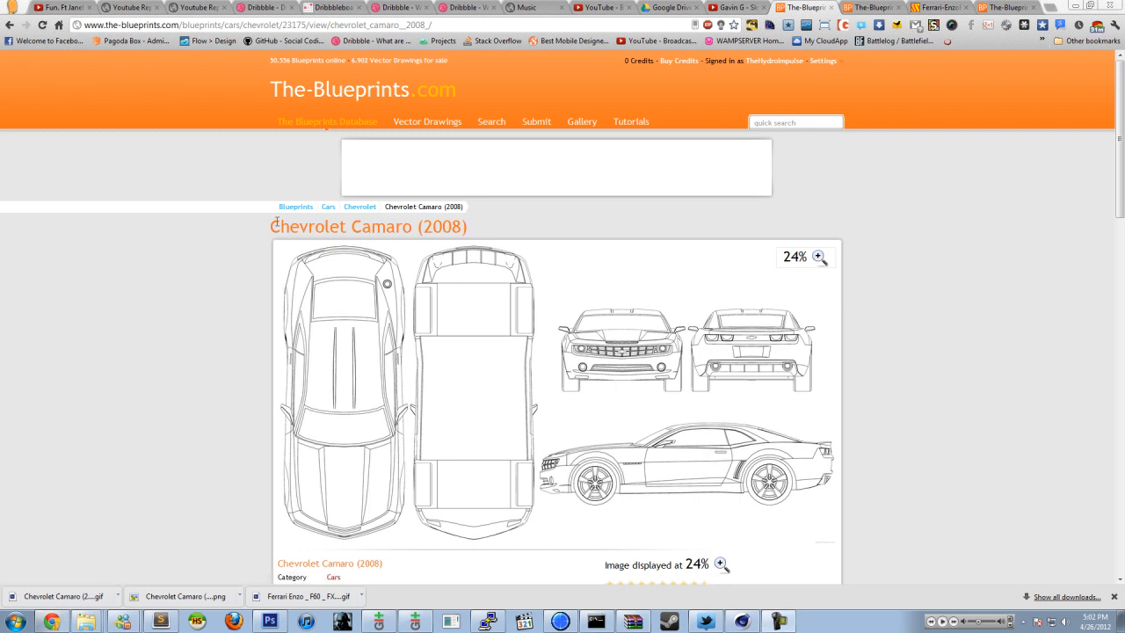
{"action": "scroll", "coordinate": [668, 364], "scroll_direction": "down", "scroll_amount": 3}
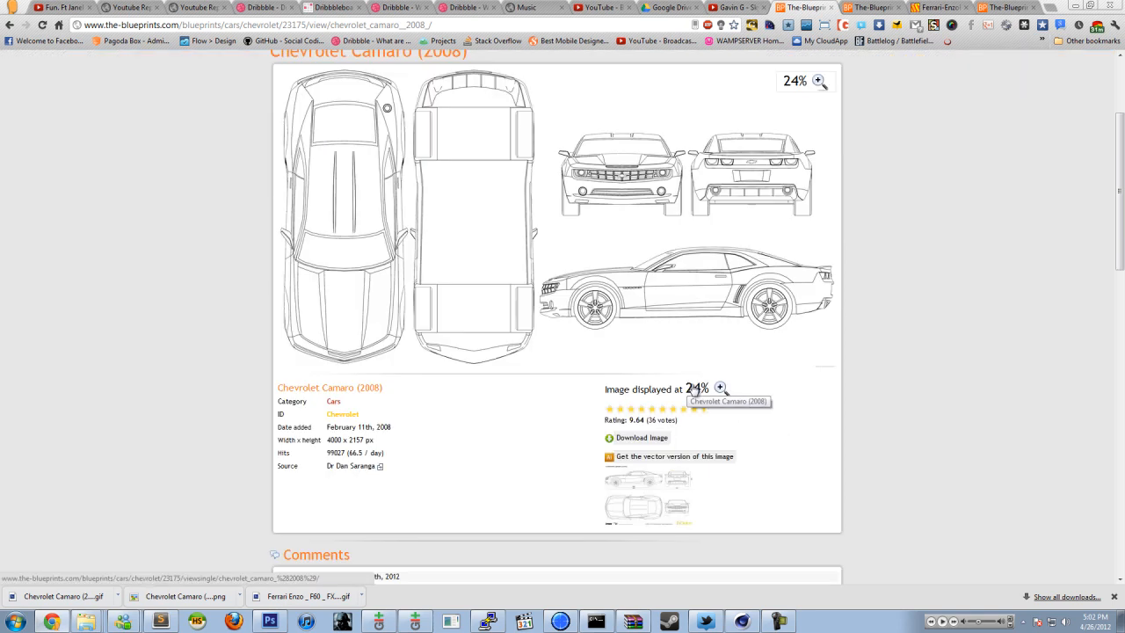
{"action": "left_click_drag", "start_coordinate": [595, 376], "coordinate": [681, 376]}
{"action": "left_click", "coordinate": [701, 378]}
{"action": "scroll", "coordinate": [823, 167], "scroll_direction": "up", "scroll_amount": 3}
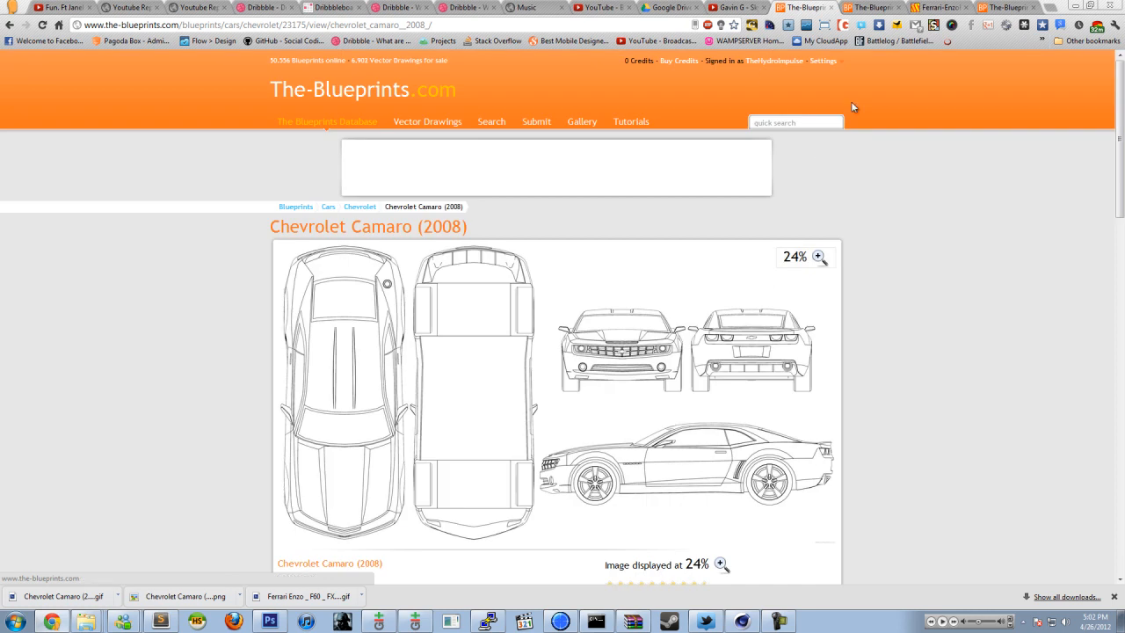
{"action": "scroll", "coordinate": [495, 502], "scroll_direction": "down", "scroll_amount": 3}
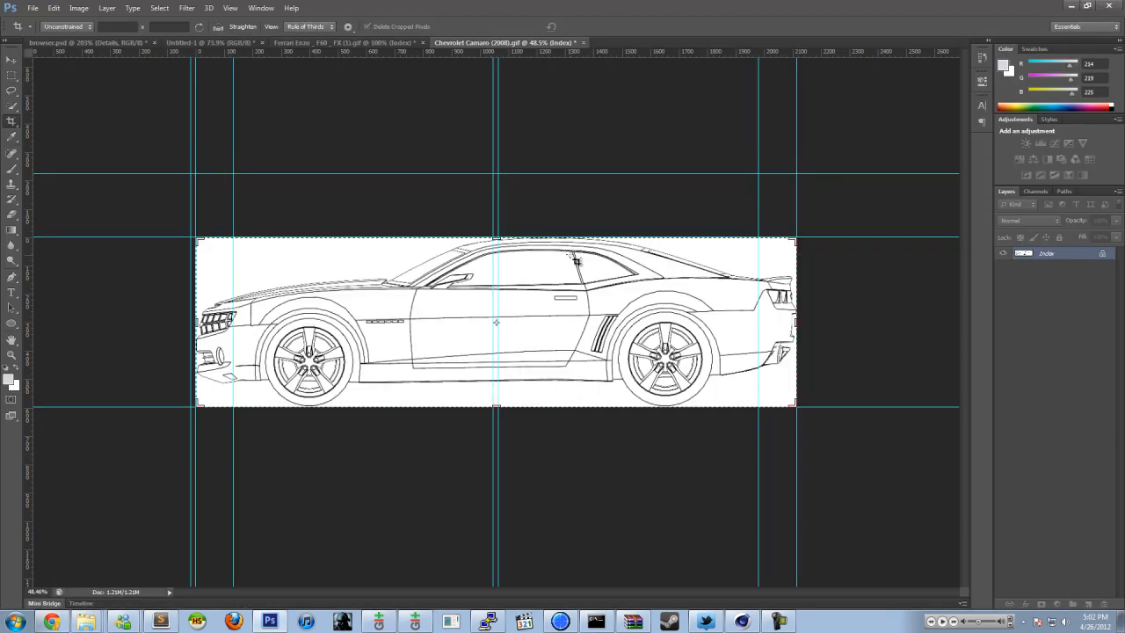
Step: Undo the crop to the side view and hide the guides over the full Camaro blueprint
{"action": "key", "text": "ctrl+z"}
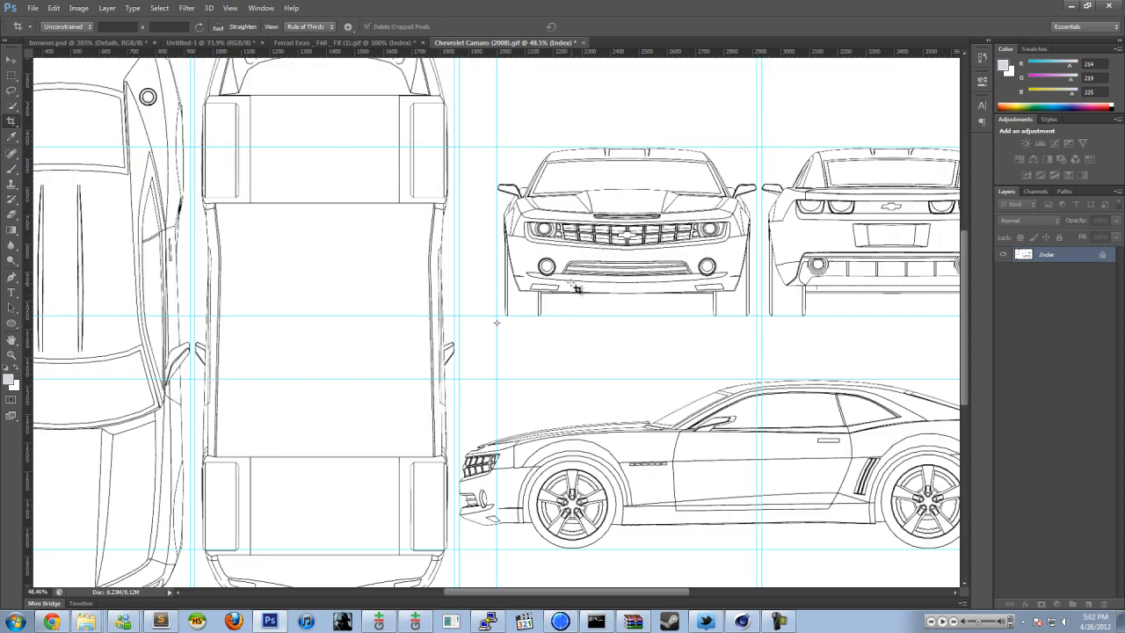
{"action": "key", "text": "ctrl+0"}
{"action": "scroll", "coordinate": [392, 292], "scroll_direction": "up", "scroll_amount": 1, "text": "alt"}
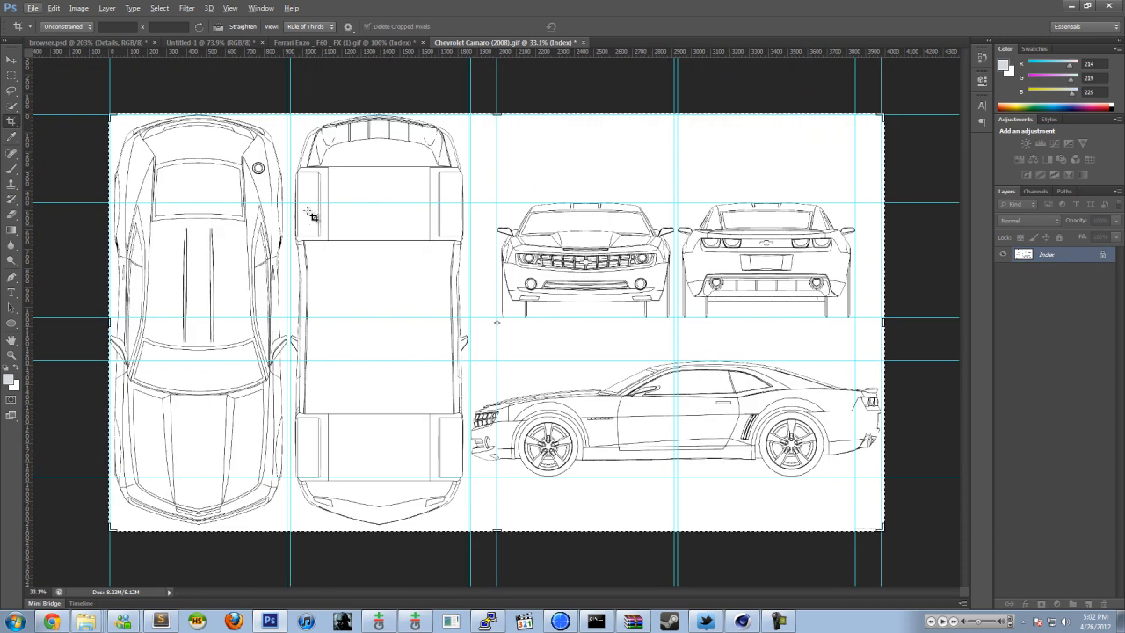
{"action": "left_click", "coordinate": [230, 8]}
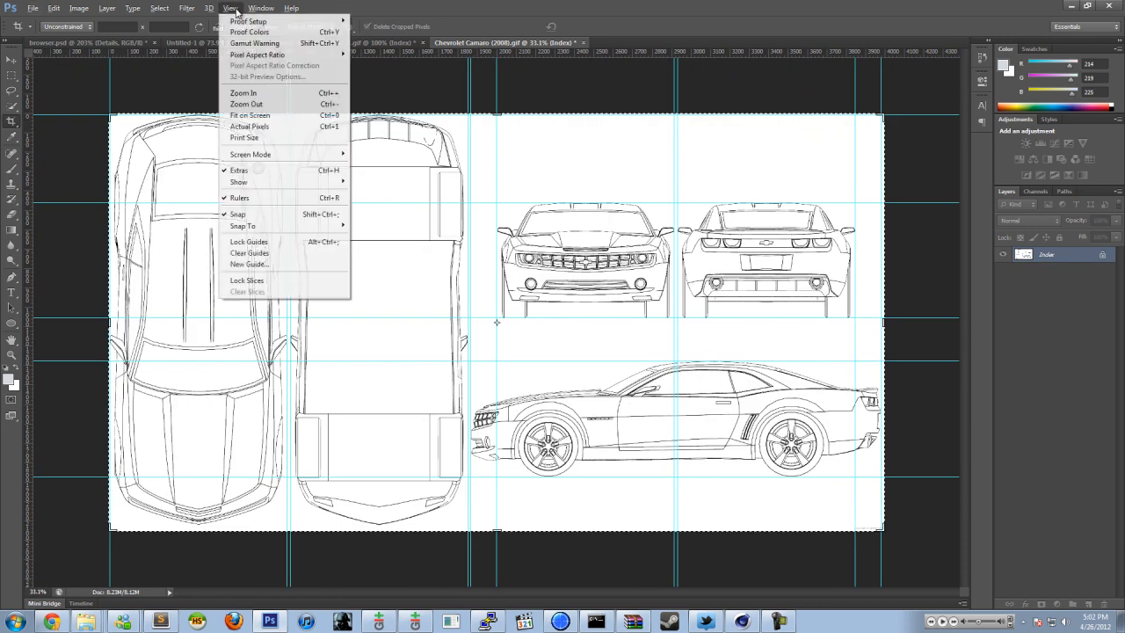
{"action": "left_click", "coordinate": [271, 171]}
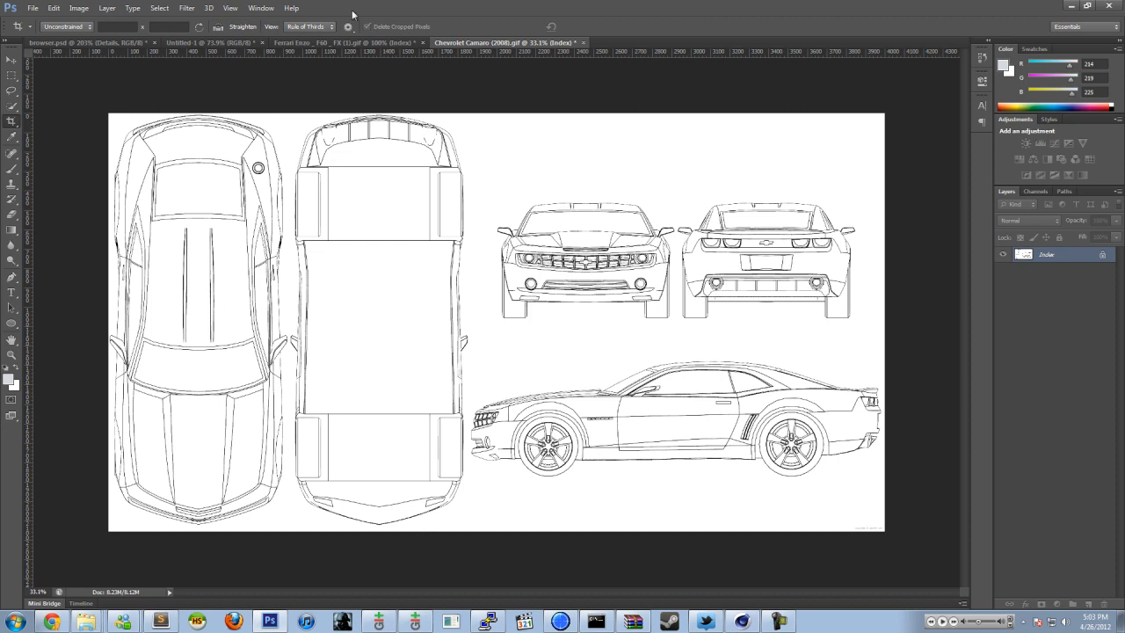
Step: Place a vertical guide at the outer edge of the left mirror in the car's top view
{"action": "scroll", "coordinate": [99, 273], "scroll_direction": "up", "scroll_amount": 13, "text": "alt"}
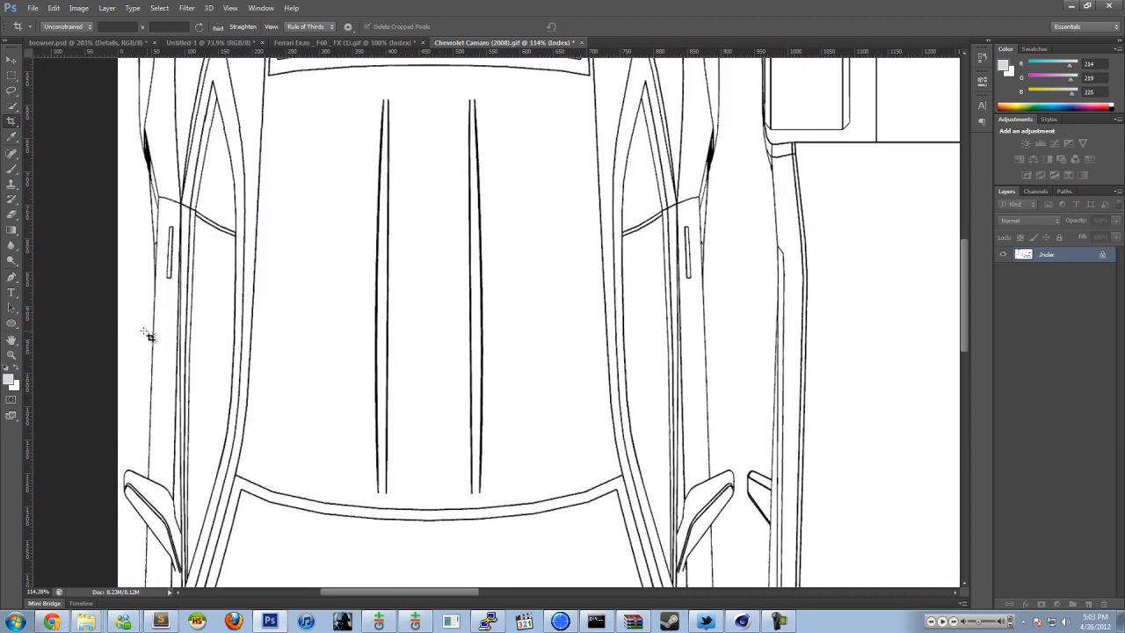
{"action": "left_click", "coordinate": [15, 61]}
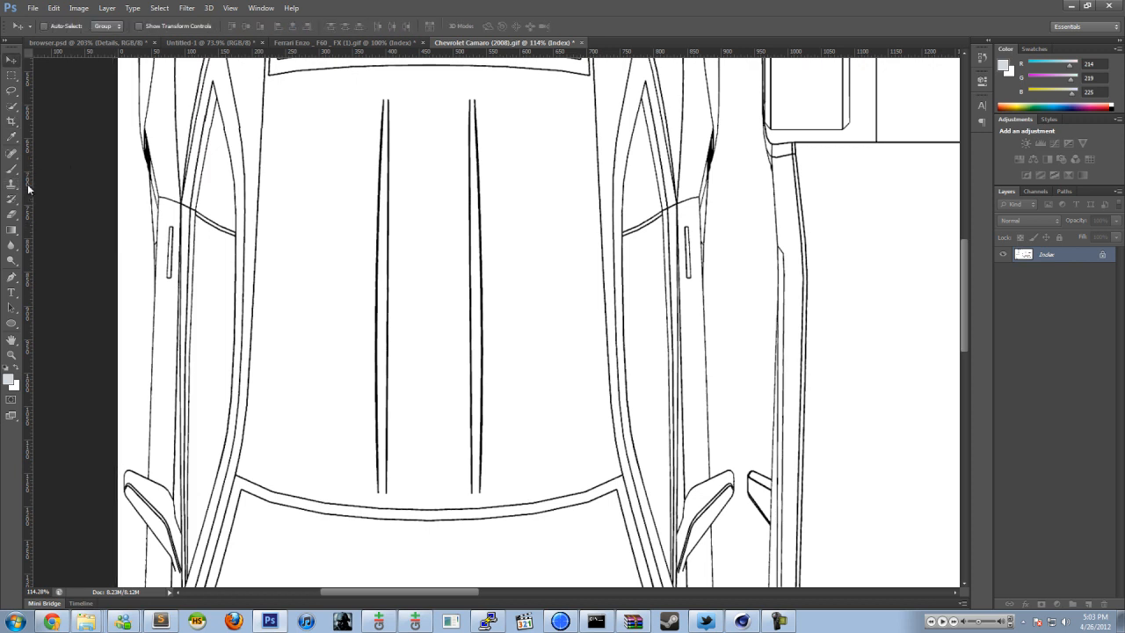
{"action": "left_click_drag", "start_coordinate": [28, 175], "coordinate": [125, 209]}
{"action": "scroll", "coordinate": [131, 216], "scroll_direction": "down", "scroll_amount": 8, "text": "alt"}
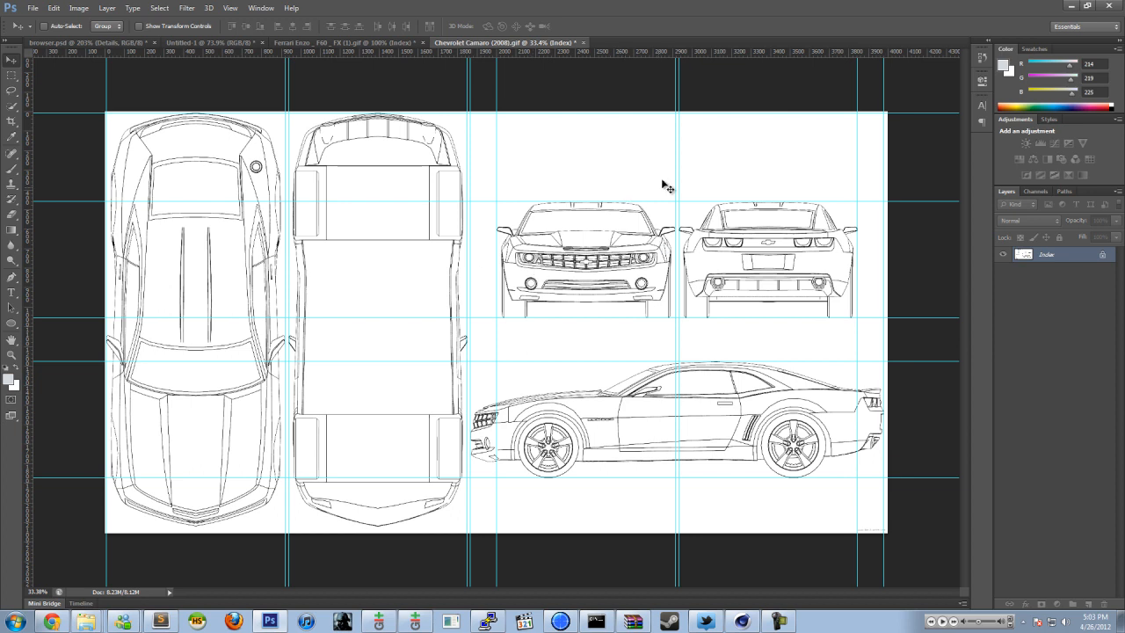
Step: Align the vertical guide with the outer edge of the right mirror in the car's rear view
{"action": "scroll", "coordinate": [666, 216], "scroll_direction": "up", "scroll_amount": 6, "text": "alt"}
{"action": "scroll", "coordinate": [595, 356], "scroll_direction": "up", "scroll_amount": 5, "text": "alt"}
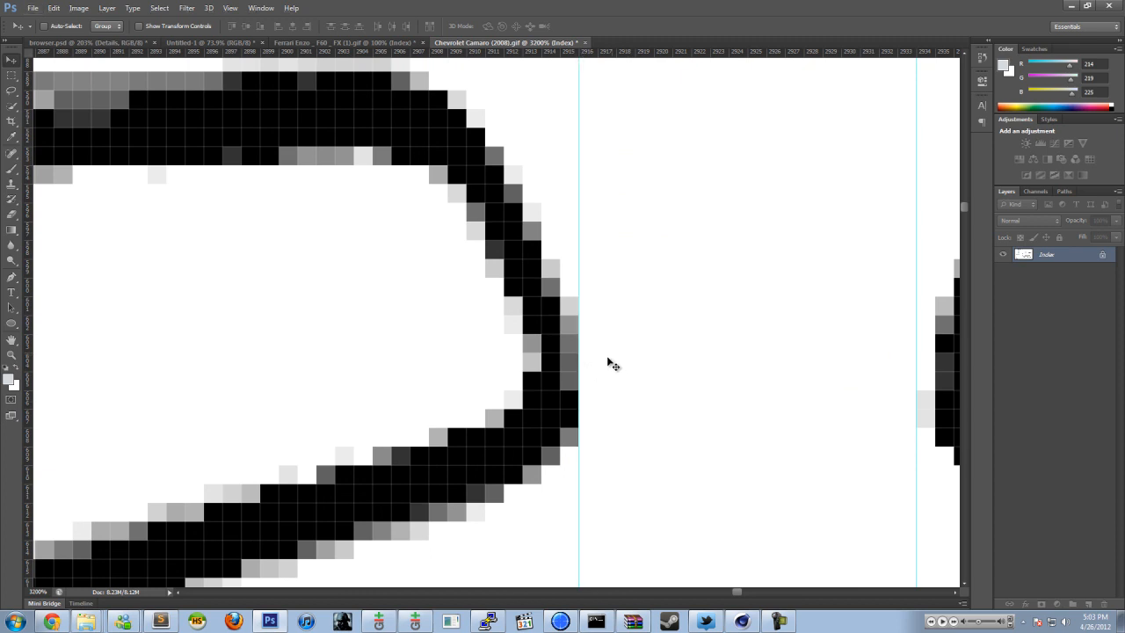
{"action": "scroll", "coordinate": [615, 373], "scroll_direction": "down", "scroll_amount": 5, "text": "alt"}
{"action": "scroll", "coordinate": [610, 372], "scroll_direction": "down", "scroll_amount": 1, "text": "alt"}
{"action": "scroll", "coordinate": [605, 396], "scroll_direction": "up", "scroll_amount": 5, "text": "alt"}
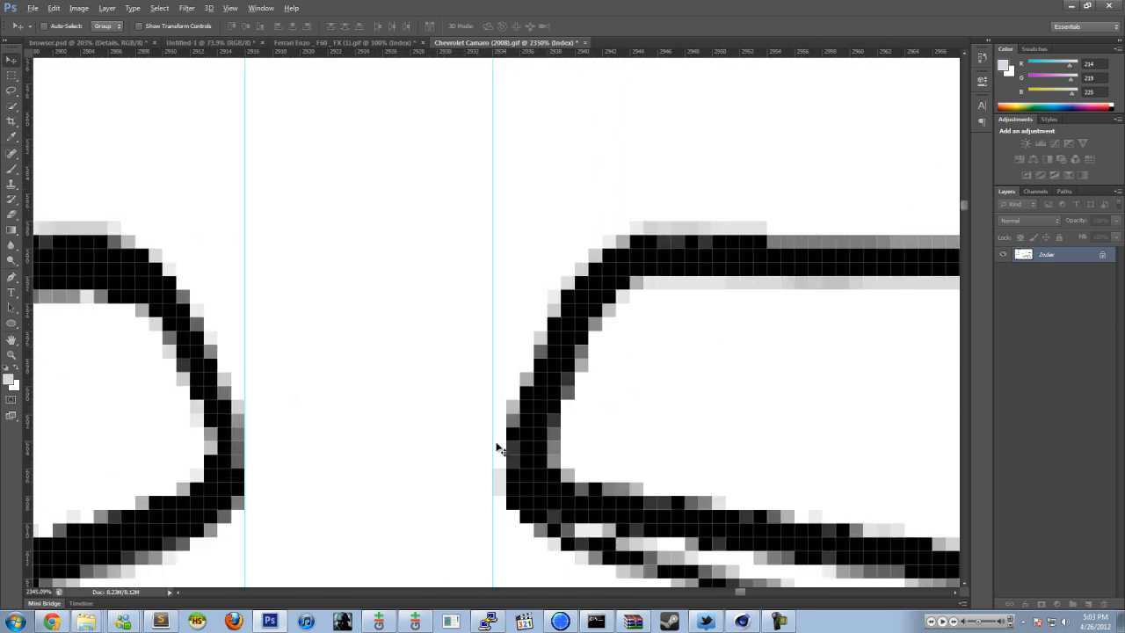
{"action": "scroll", "coordinate": [501, 481], "scroll_direction": "down", "scroll_amount": 9, "text": "alt"}
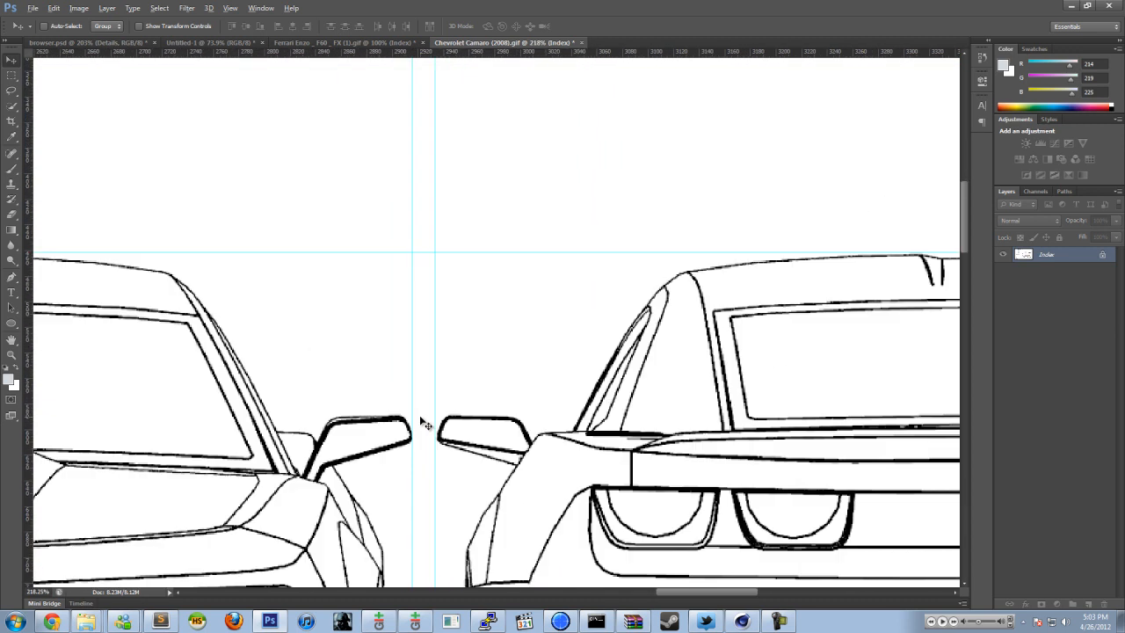
{"action": "scroll", "coordinate": [517, 439], "scroll_direction": "up", "scroll_amount": 13, "text": "alt"}
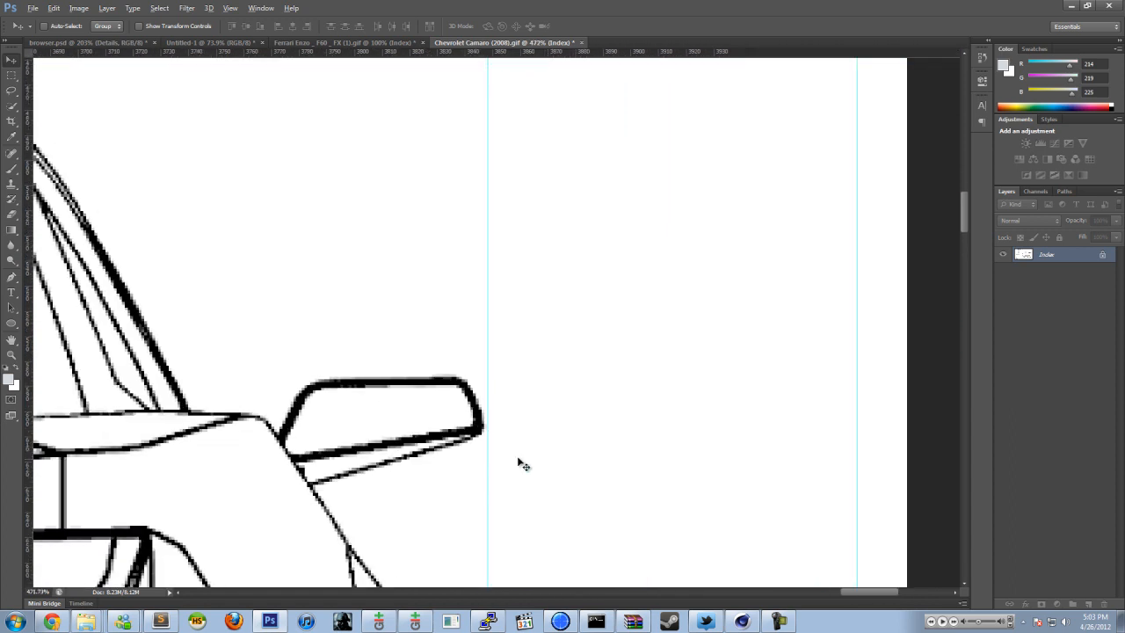
{"action": "left_click_drag", "start_coordinate": [465, 410], "coordinate": [458, 406]}
{"action": "scroll", "coordinate": [391, 409], "scroll_direction": "down", "scroll_amount": 5, "text": "alt"}
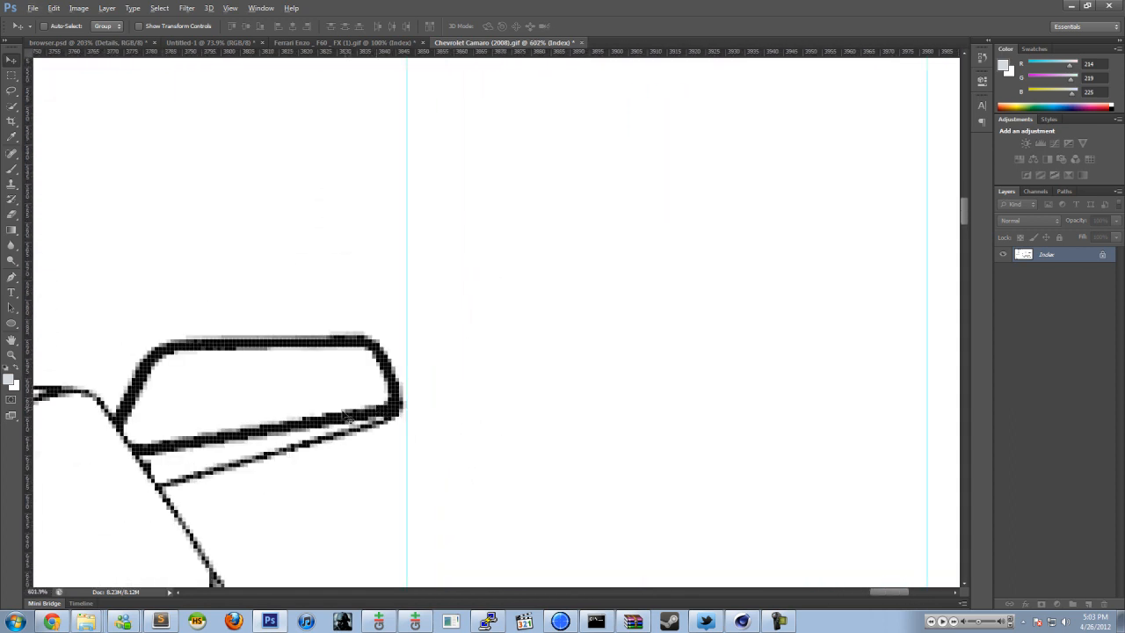
Step: Align the horizontal guide with the bottom of the wheels in the car's side view
{"action": "scroll", "coordinate": [381, 410], "scroll_direction": "down", "scroll_amount": 10, "text": "alt"}
{"action": "scroll", "coordinate": [527, 339], "scroll_direction": "up", "scroll_amount": 2, "text": "alt"}
{"action": "scroll", "coordinate": [729, 385], "scroll_direction": "up", "scroll_amount": 6, "text": "alt"}
{"action": "scroll", "coordinate": [530, 417], "scroll_direction": "down", "scroll_amount": 7, "text": "alt"}
{"action": "scroll", "coordinate": [616, 515], "scroll_direction": "up", "scroll_amount": 6, "text": "alt"}
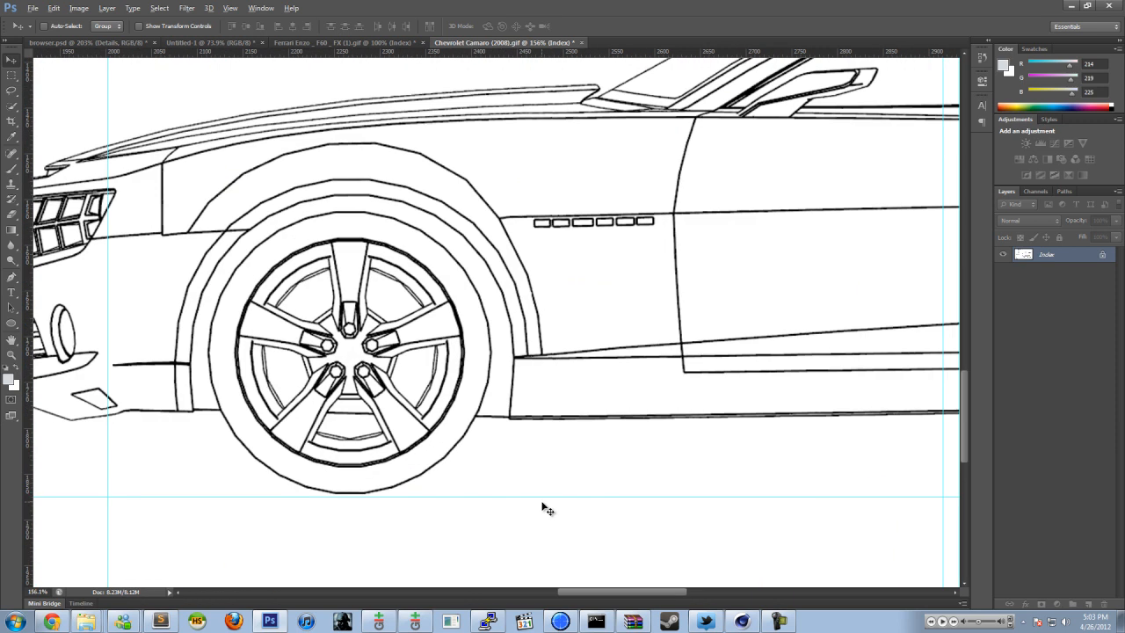
{"action": "scroll", "coordinate": [545, 508], "scroll_direction": "up", "scroll_amount": 3, "text": "alt"}
{"action": "left_click_drag", "start_coordinate": [202, 497], "coordinate": [197, 491]}
{"action": "scroll", "coordinate": [553, 485], "scroll_direction": "down", "scroll_amount": 6, "text": "alt"}
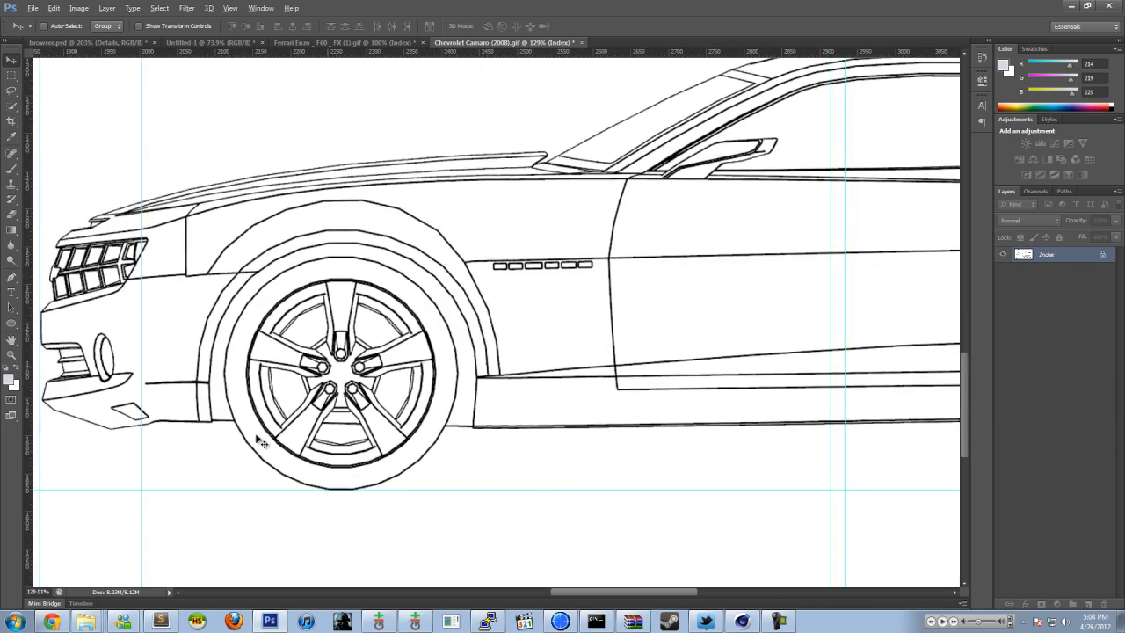
{"action": "scroll", "coordinate": [879, 472], "scroll_direction": "up", "scroll_amount": 6, "text": "alt"}
{"action": "scroll", "coordinate": [653, 492], "scroll_direction": "down", "scroll_amount": 6, "text": "alt"}
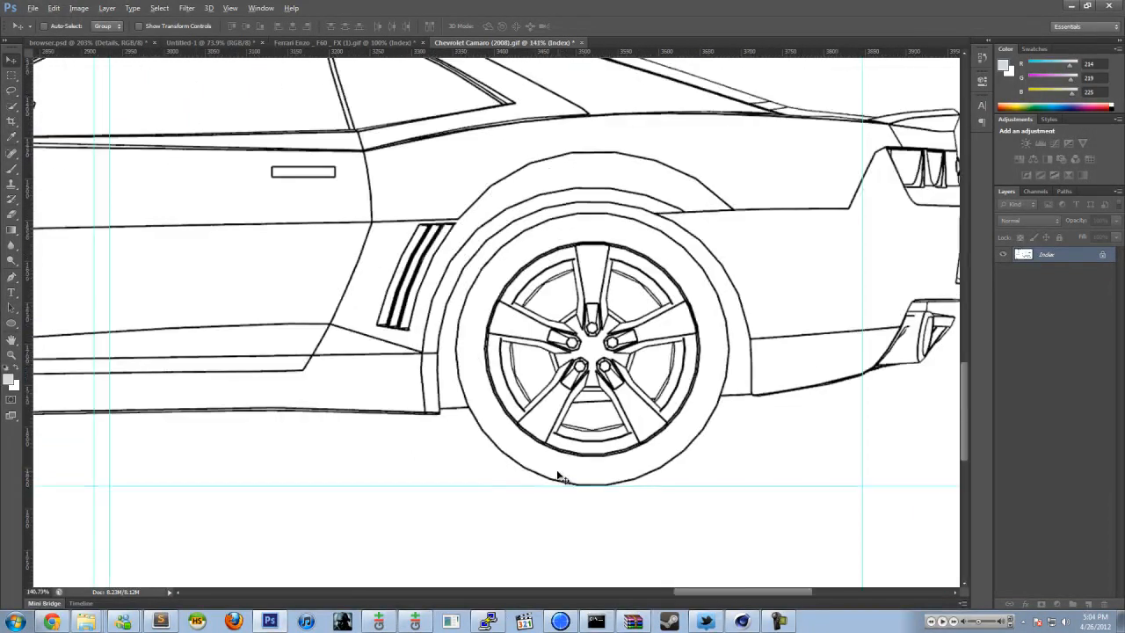
{"action": "scroll", "coordinate": [523, 305], "scroll_direction": "up", "scroll_amount": 2, "text": "alt"}
Step: Align the vertical guide with the foremost edge of the front bumper in the car's side view
{"action": "scroll", "coordinate": [417, 524], "scroll_direction": "up", "scroll_amount": 6, "text": "alt"}
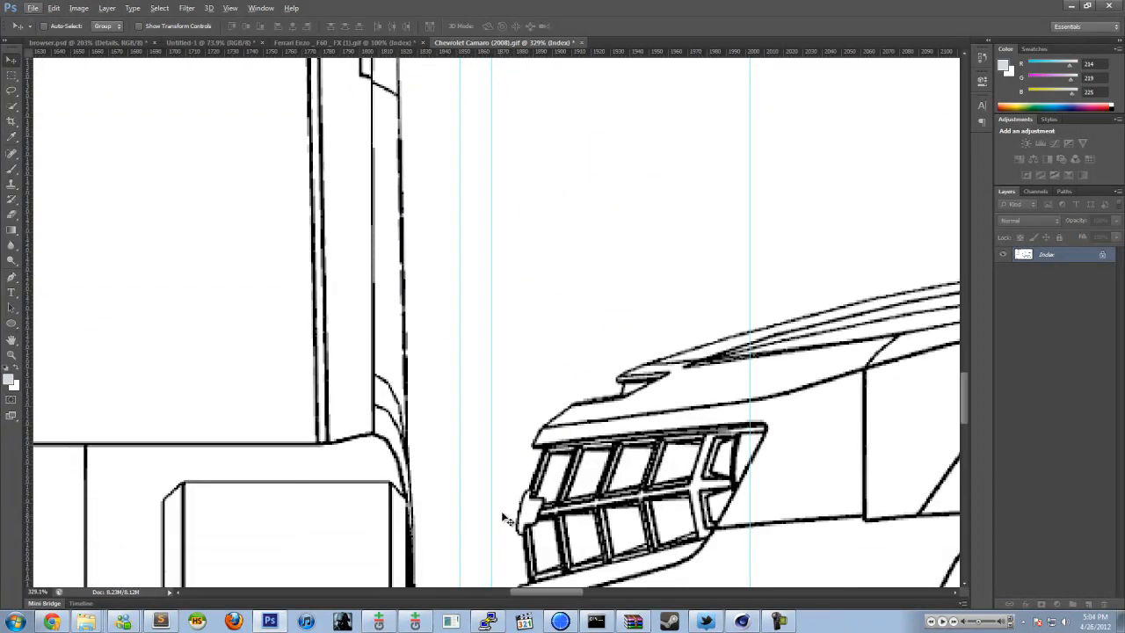
{"action": "scroll", "coordinate": [510, 515], "scroll_direction": "down", "scroll_amount": 2}
{"action": "scroll", "coordinate": [516, 466], "scroll_direction": "up", "scroll_amount": 5, "text": "alt"}
{"action": "scroll", "coordinate": [490, 431], "scroll_direction": "up", "scroll_amount": 3, "text": "alt"}
{"action": "left_click_drag", "start_coordinate": [468, 367], "coordinate": [470, 368]}
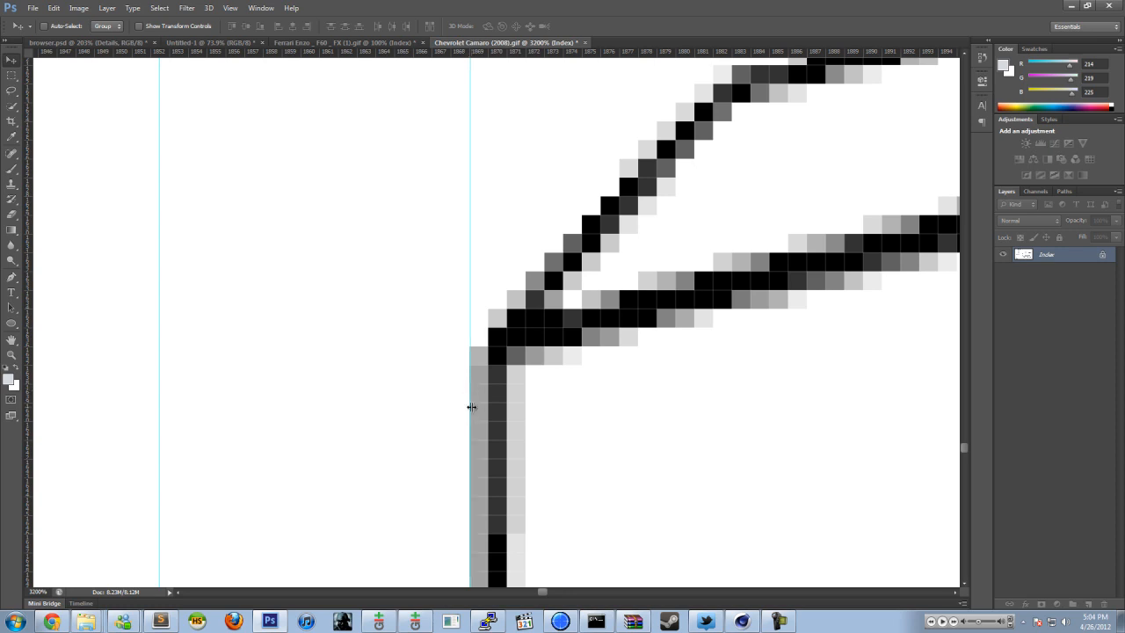
{"action": "left_click_drag", "start_coordinate": [471, 407], "coordinate": [469, 401]}
{"action": "scroll", "coordinate": [440, 370], "scroll_direction": "down", "scroll_amount": 5, "text": "alt"}
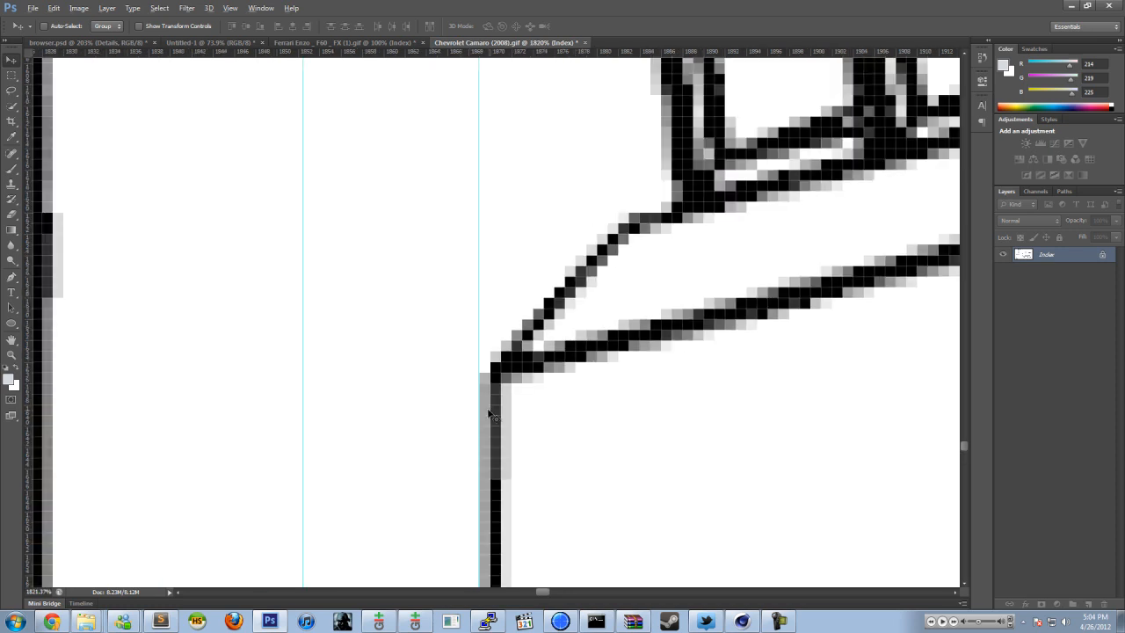
{"action": "scroll", "coordinate": [384, 149], "scroll_direction": "down", "scroll_amount": 10, "text": "alt"}
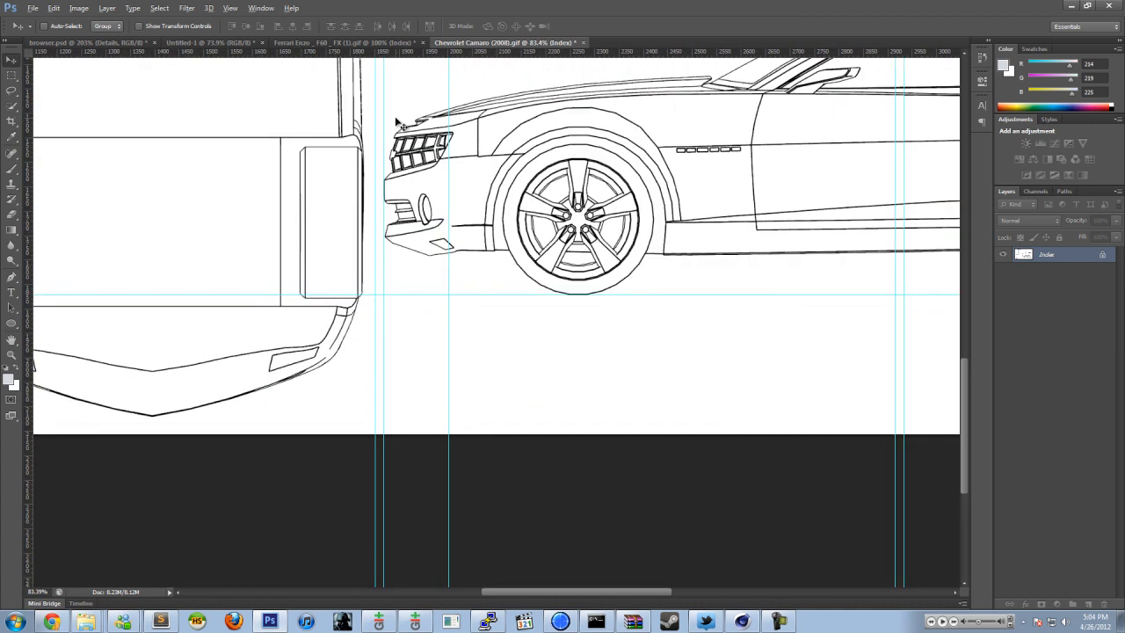
Step: Try to crop the blueprint to the front view along its surrounding guides with the Crop tool
{"action": "scroll", "coordinate": [419, 88], "scroll_direction": "up", "scroll_amount": 8}
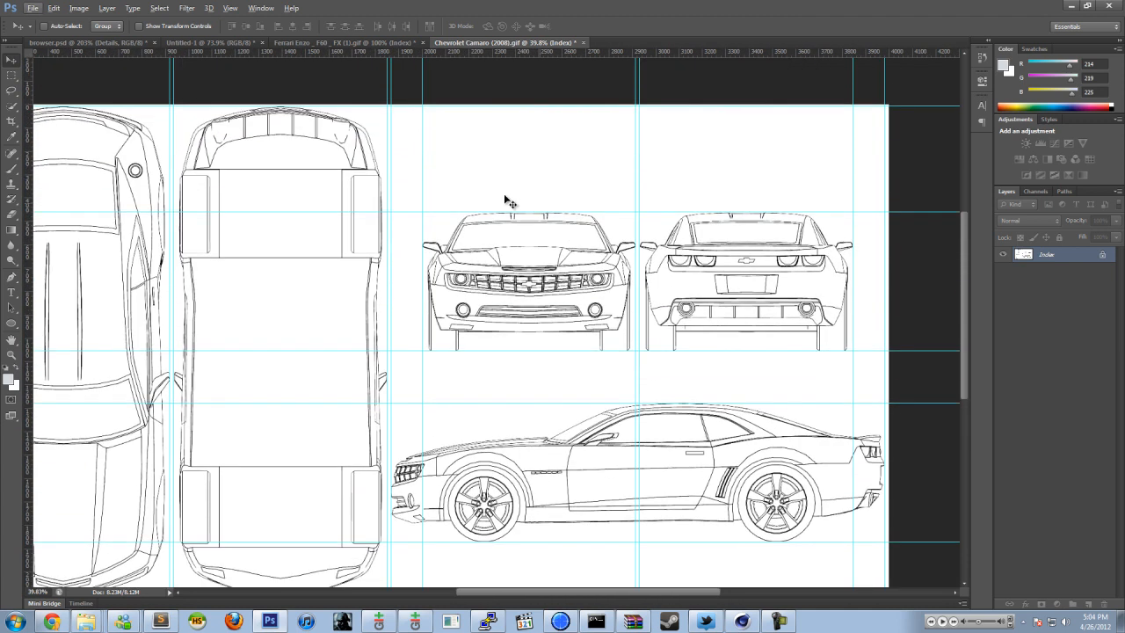
{"action": "left_click", "coordinate": [11, 121]}
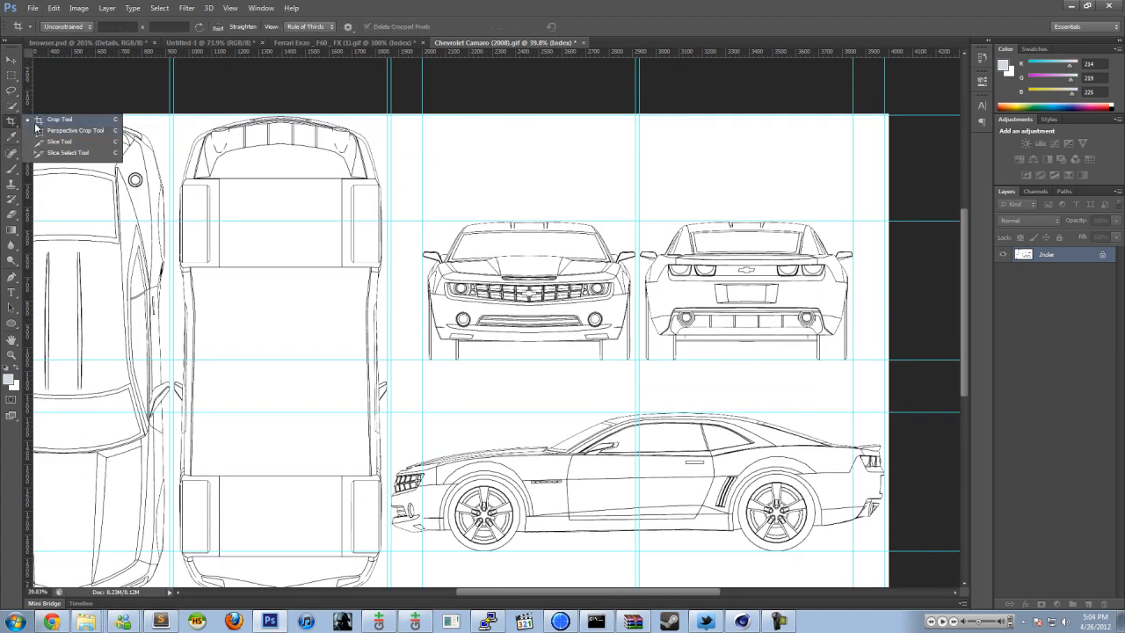
{"action": "left_click", "coordinate": [82, 123]}
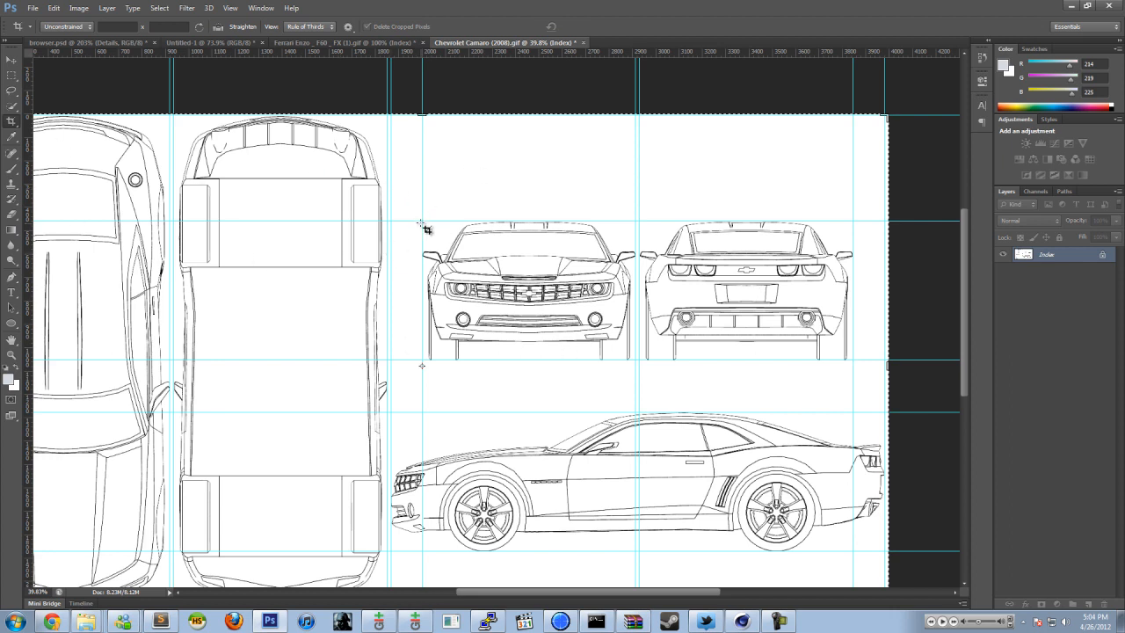
{"action": "left_click", "coordinate": [230, 8]}
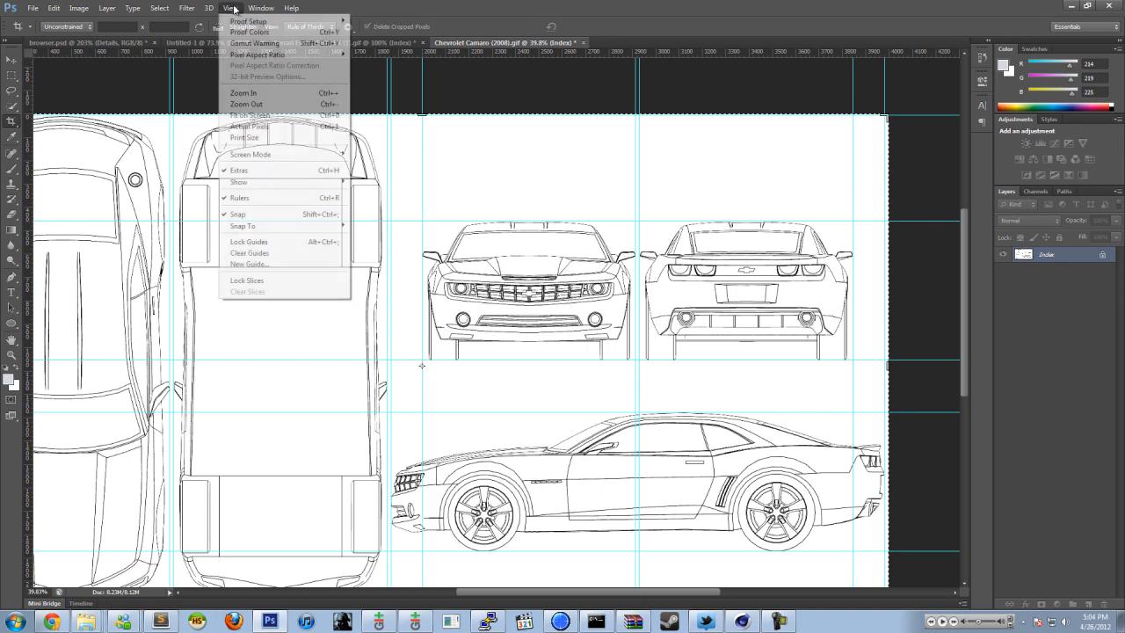
{"action": "mouse_move", "coordinate": [267, 183]}
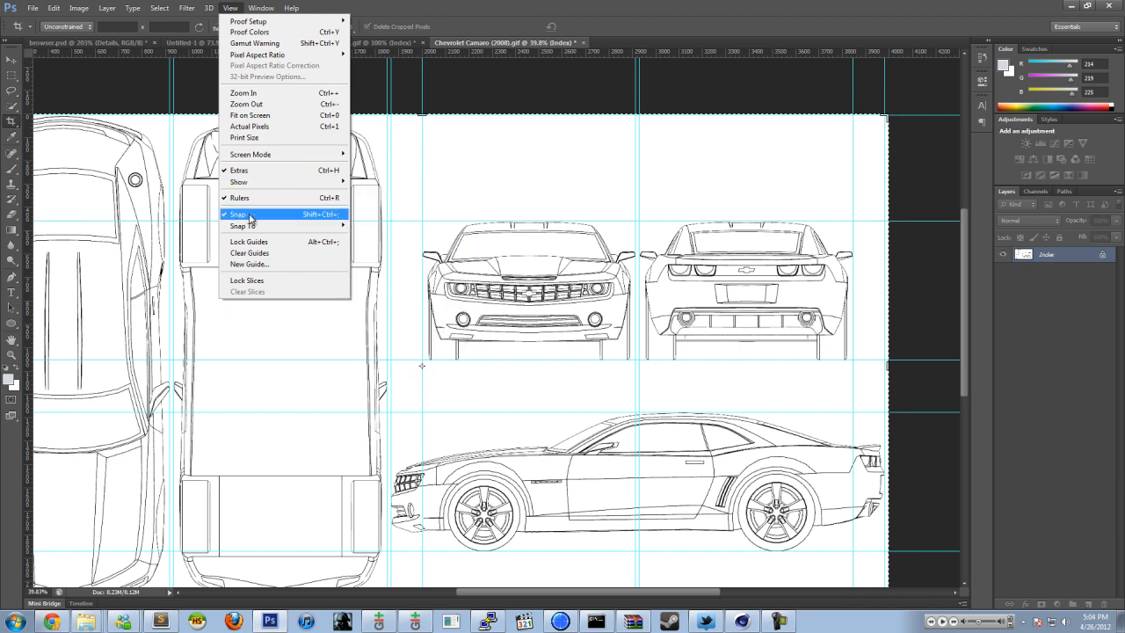
{"action": "left_click", "coordinate": [423, 170]}
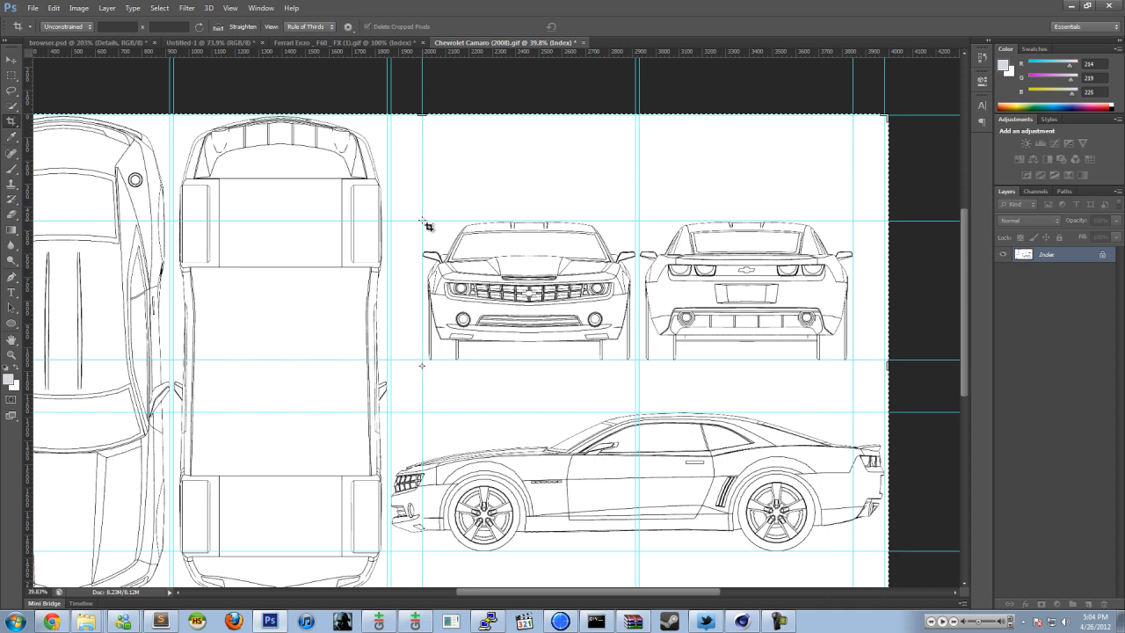
{"action": "left_click_drag", "start_coordinate": [424, 222], "coordinate": [643, 364]}
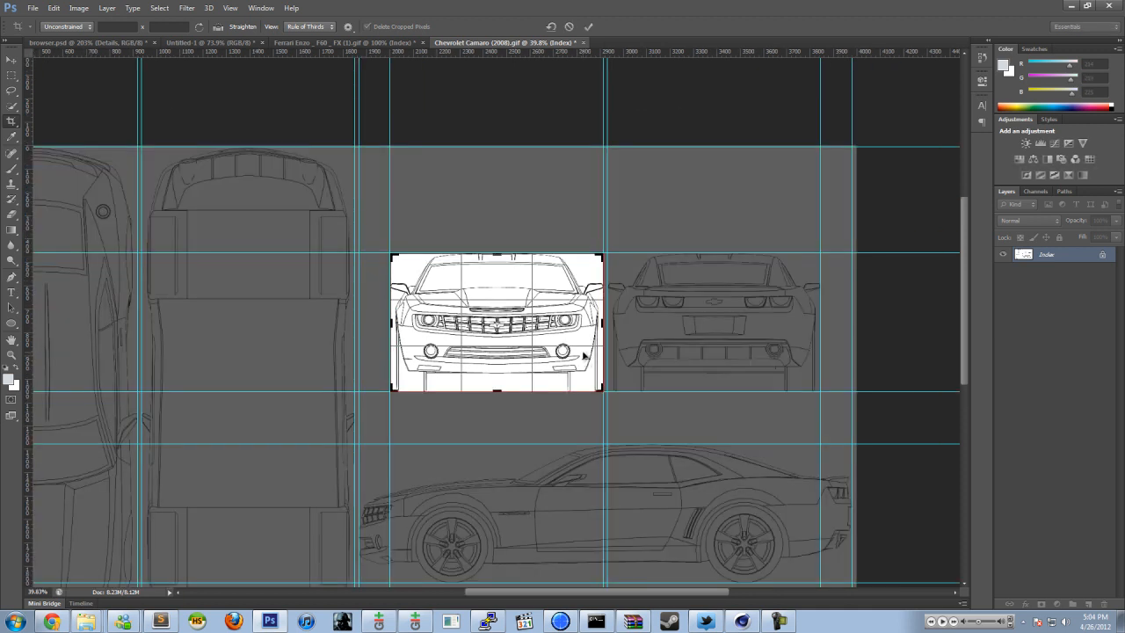
{"action": "key", "text": "Escape"}
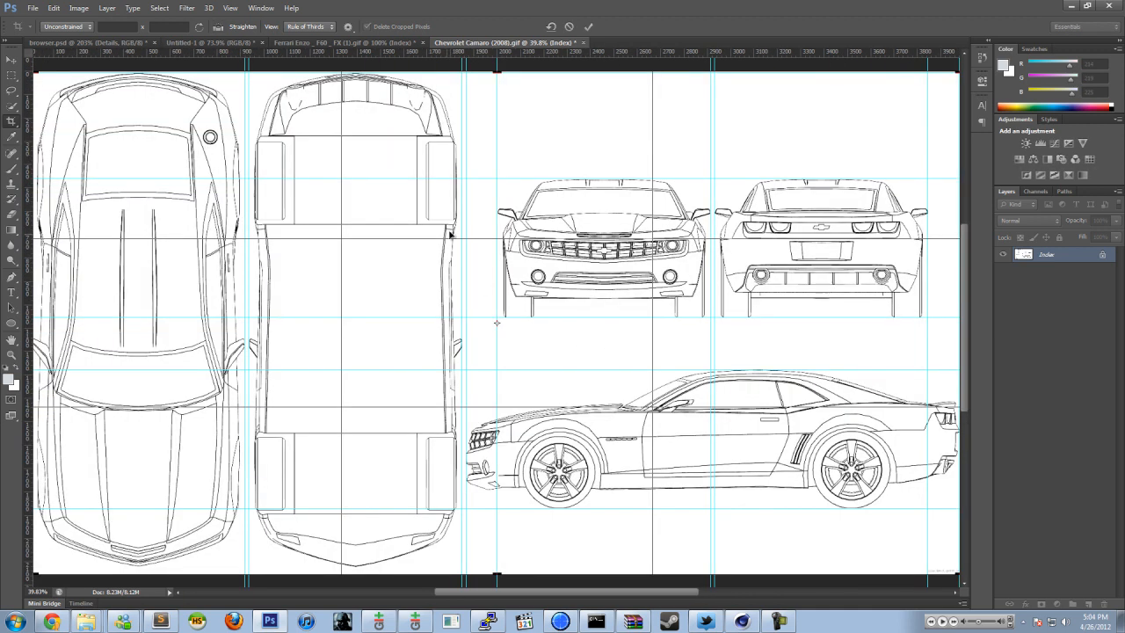
{"action": "left_click", "coordinate": [15, 130]}
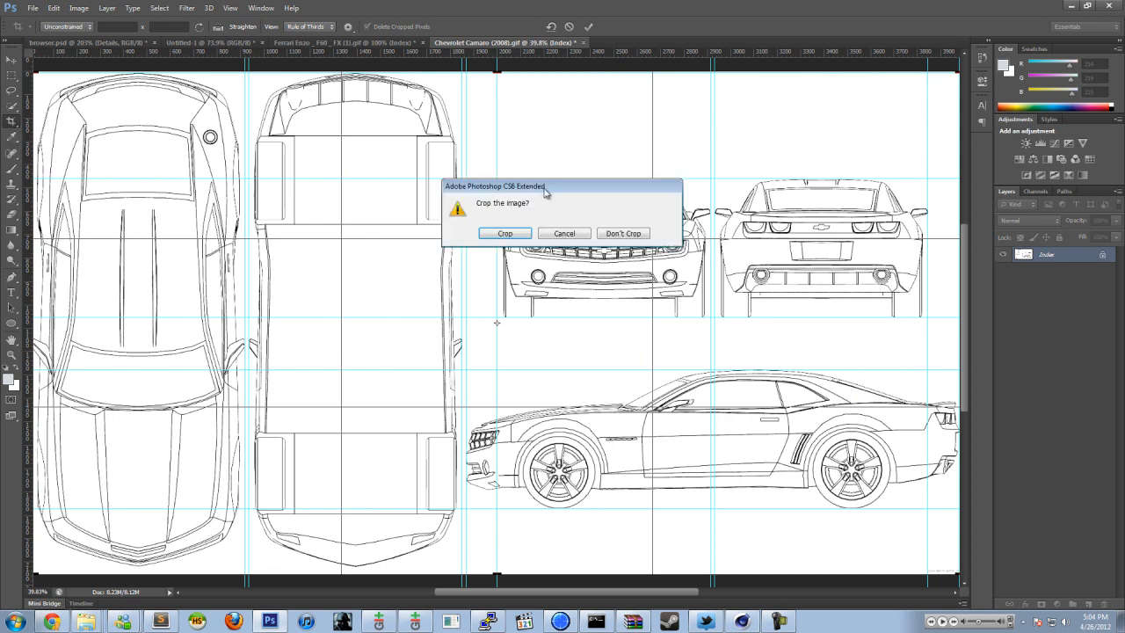
{"action": "left_click", "coordinate": [597, 234]}
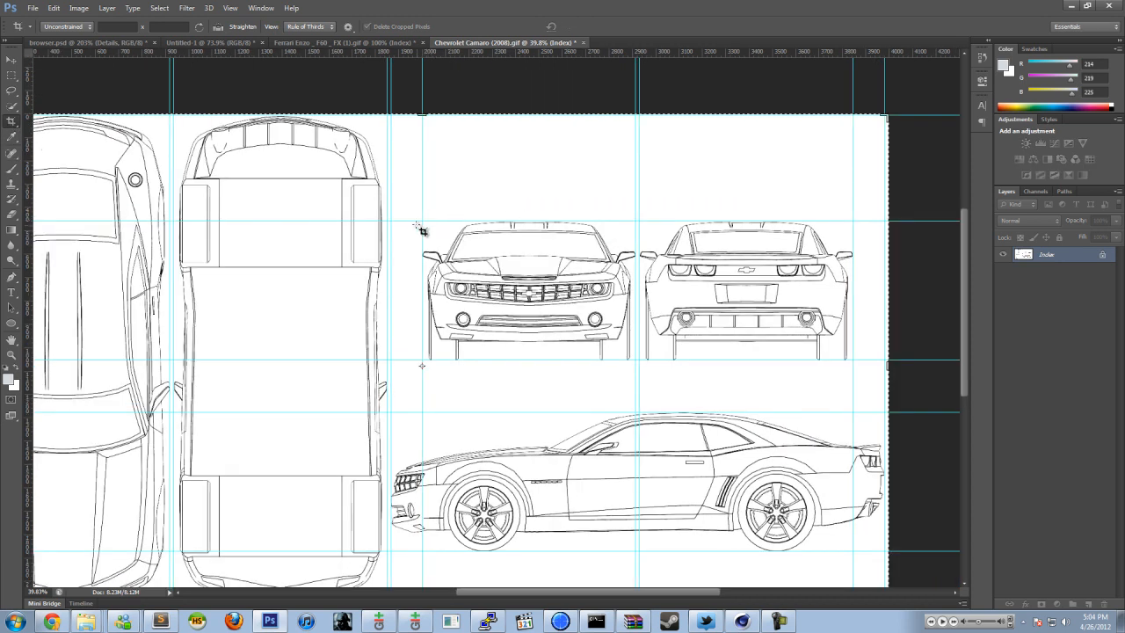
{"action": "mouse_move", "coordinate": [506, 288]}
{"action": "left_mouse_down"}
{"action": "mouse_move", "coordinate": [635, 352]}
{"action": "mouse_move", "coordinate": [643, 366]}
{"action": "mouse_move", "coordinate": [455, 251]}
{"action": "left_mouse_up"}
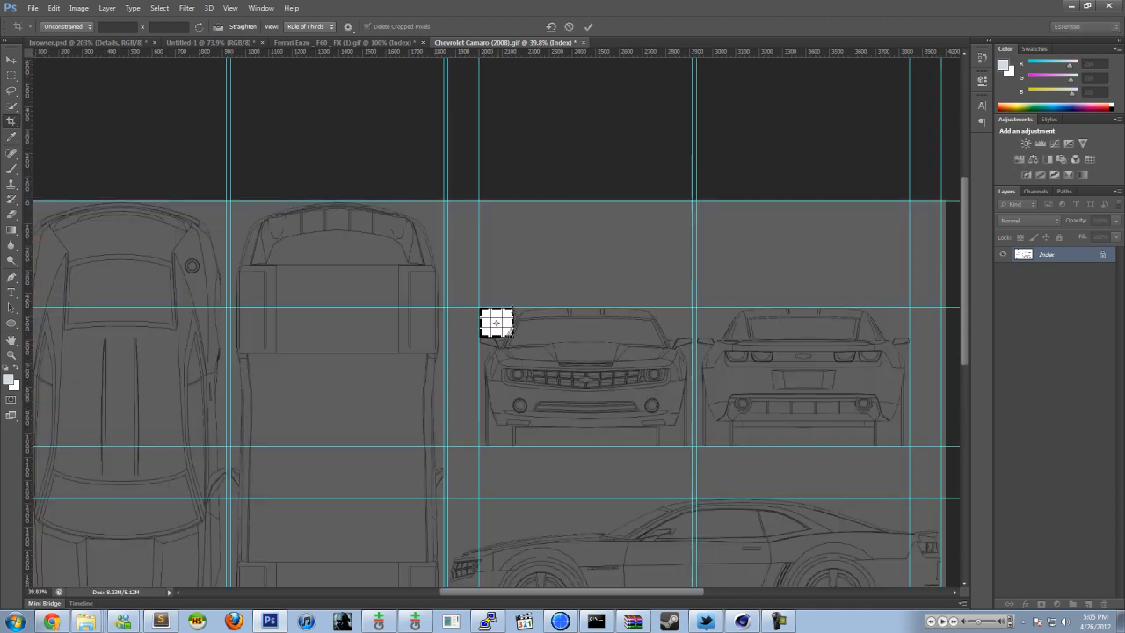
{"action": "key", "text": "Escape"}
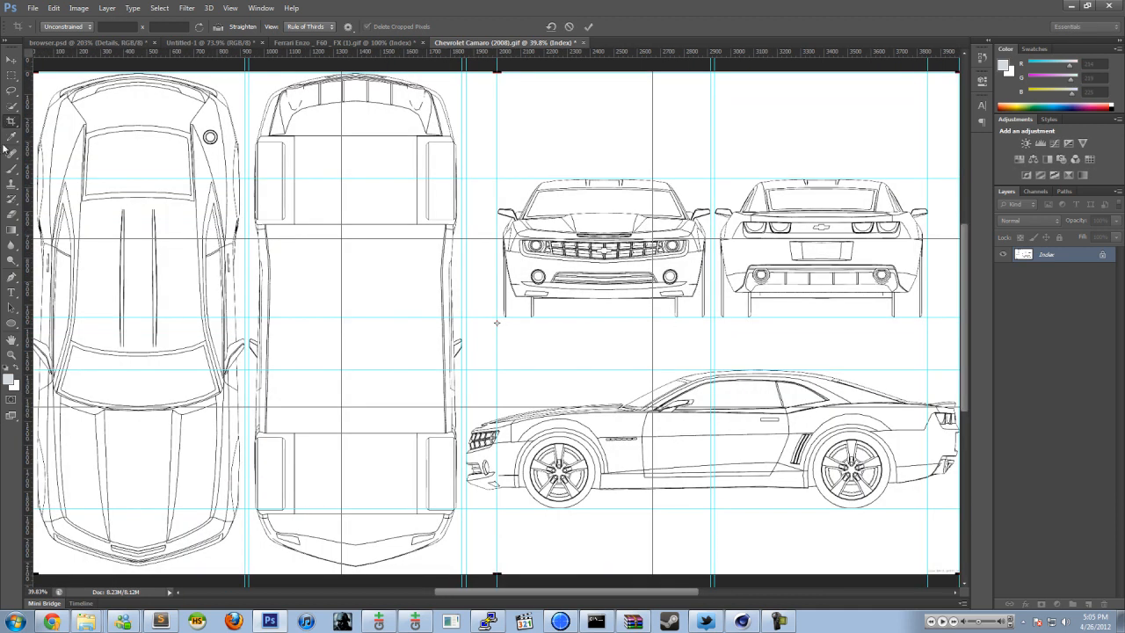
{"action": "left_click", "coordinate": [17, 125]}
{"action": "left_click", "coordinate": [622, 234]}
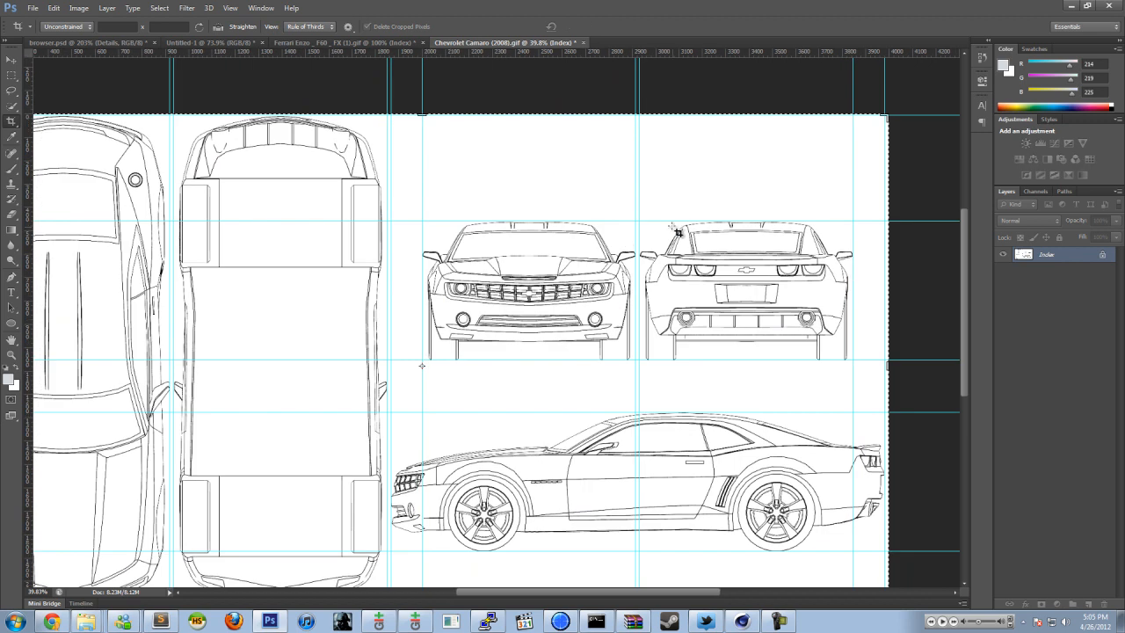
Step: Try to crop the blueprint to the rear view, fitting the crop's outer edge to the guide beside the right mirror
{"action": "left_click_drag", "start_coordinate": [642, 223], "coordinate": [860, 361]}
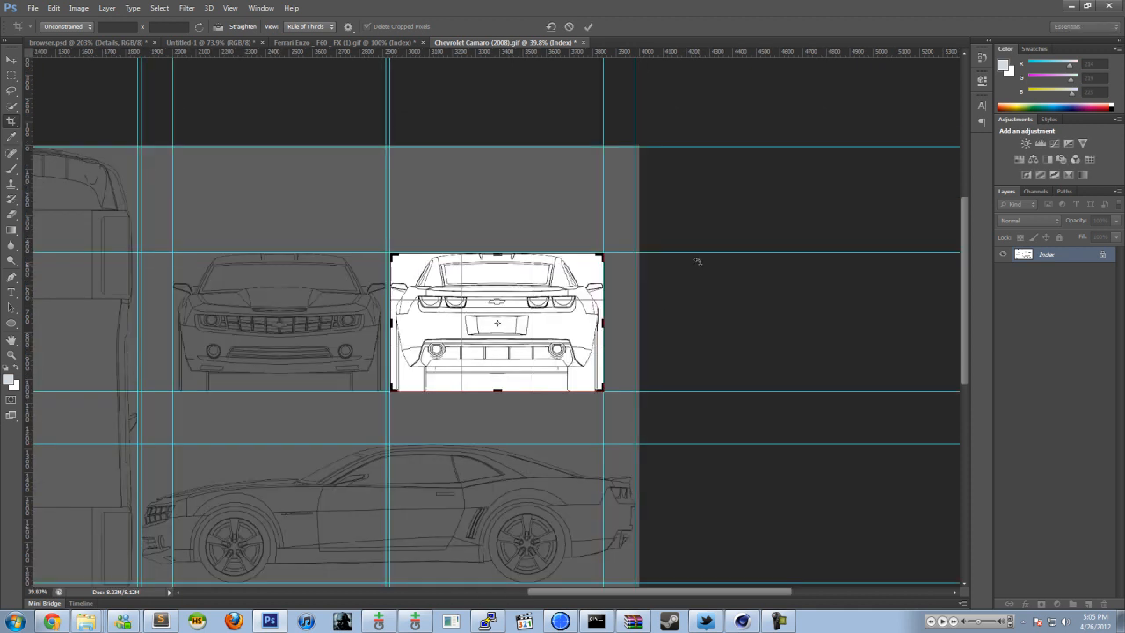
{"action": "scroll", "coordinate": [627, 66], "scroll_direction": "up", "scroll_amount": 6, "text": "alt"}
{"action": "left_click_drag", "start_coordinate": [701, 311], "coordinate": [834, 81]}
{"action": "scroll", "coordinate": [834, 80], "scroll_direction": "up", "scroll_amount": 10, "text": "alt"}
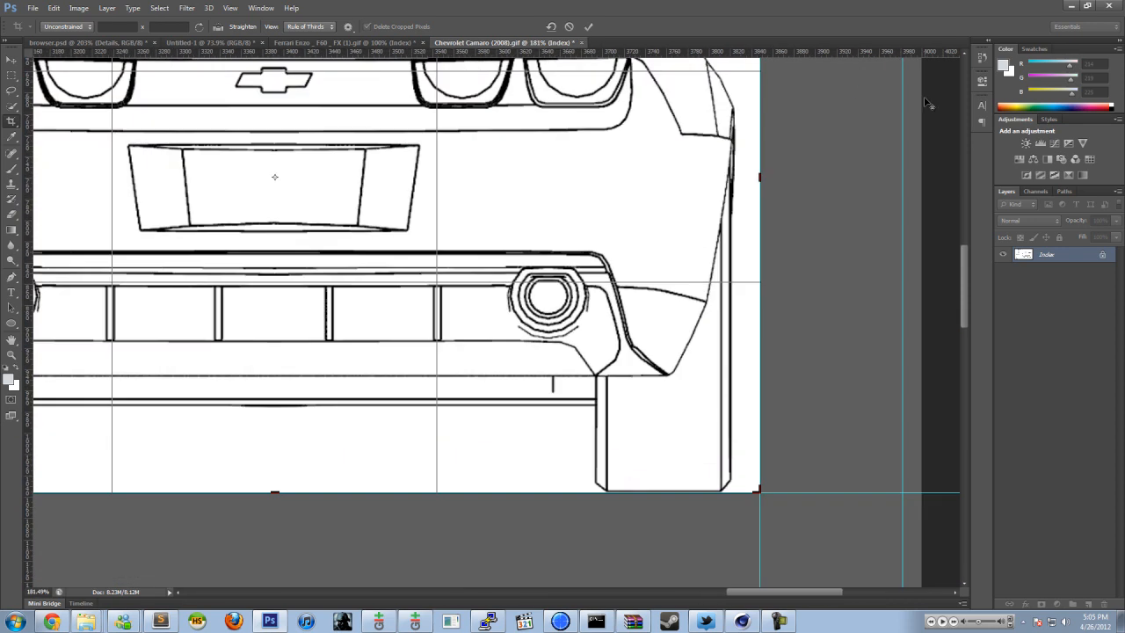
{"action": "left_click_drag", "start_coordinate": [965, 261], "coordinate": [971, 208]}
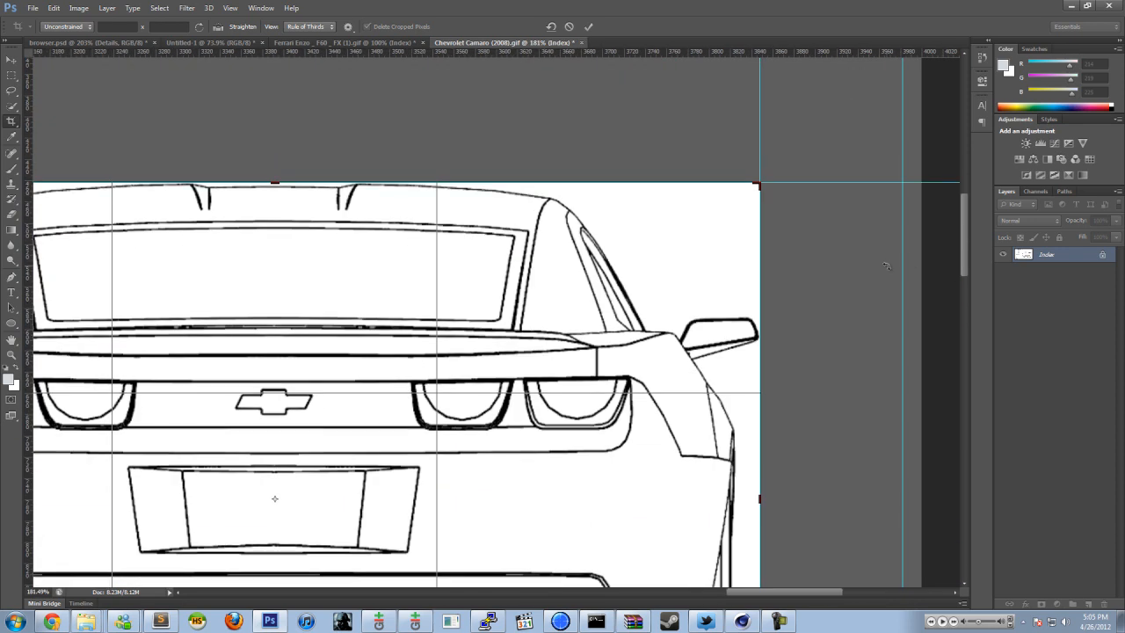
{"action": "scroll", "coordinate": [835, 344], "scroll_direction": "up", "scroll_amount": 11, "text": "alt"}
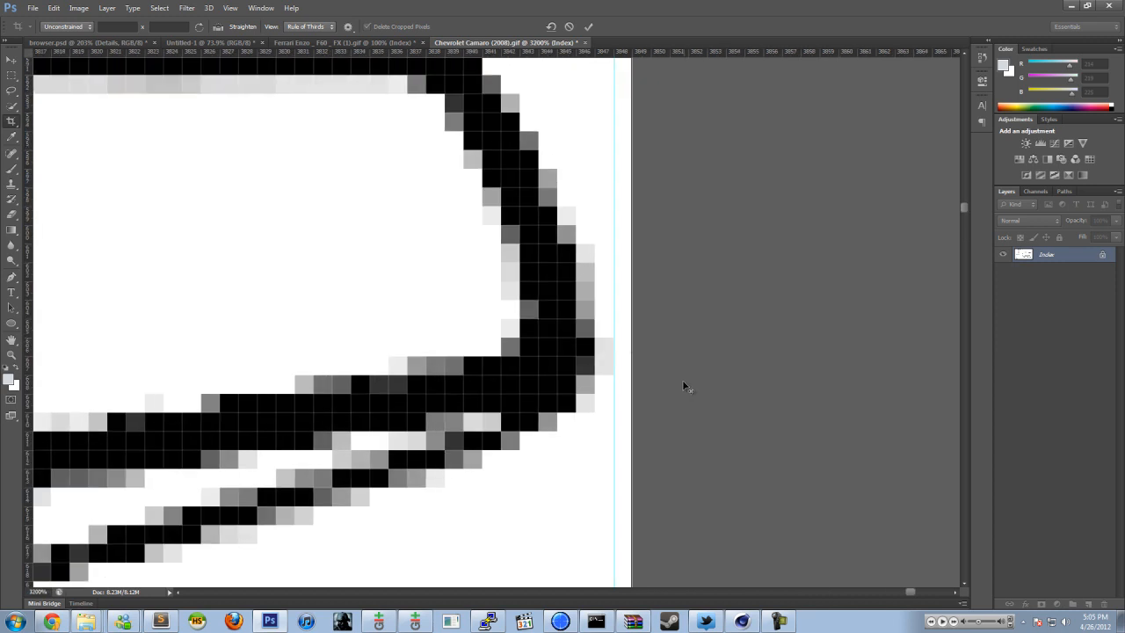
{"action": "left_click", "coordinate": [628, 354]}
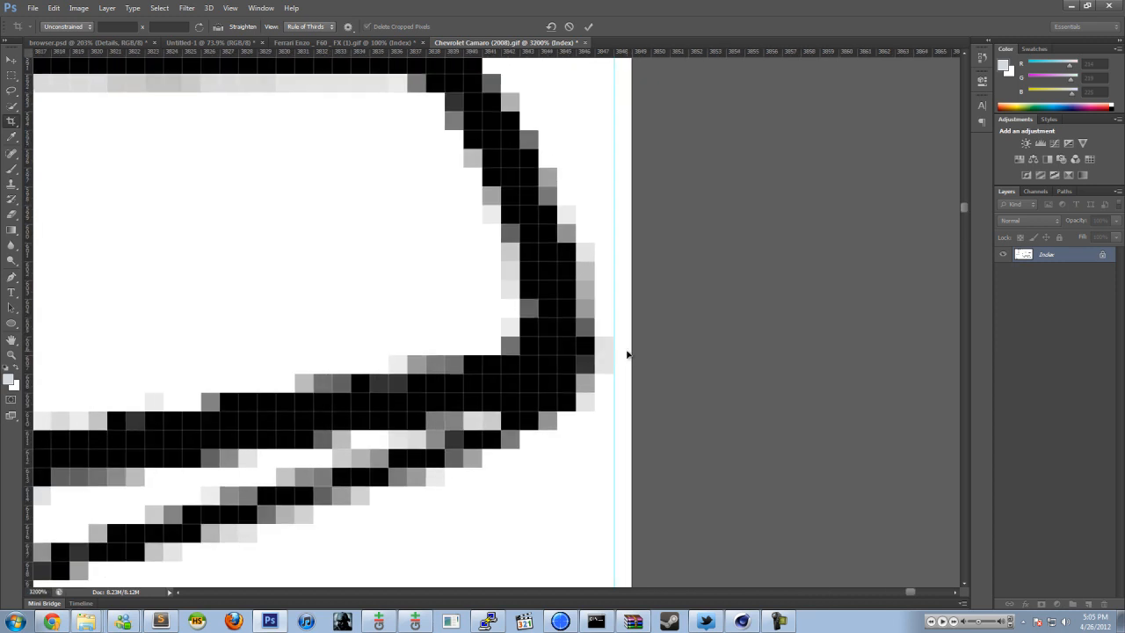
{"action": "left_click_drag", "start_coordinate": [632, 350], "coordinate": [622, 349]}
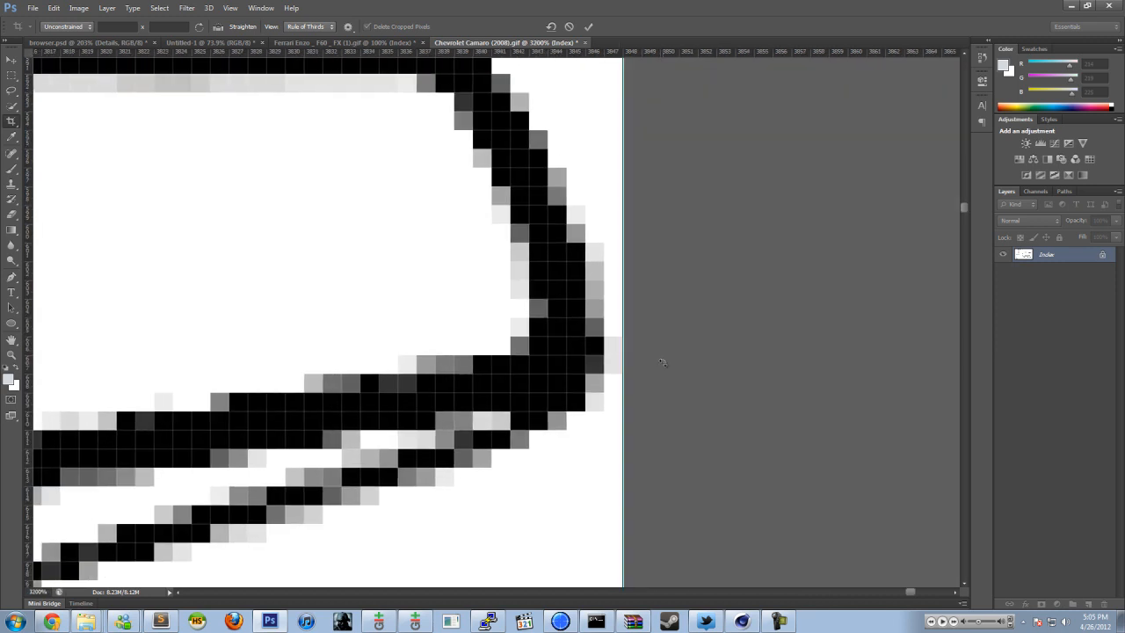
{"action": "scroll", "coordinate": [704, 364], "scroll_direction": "down", "scroll_amount": 9, "text": "alt"}
{"action": "scroll", "coordinate": [749, 384], "scroll_direction": "down", "scroll_amount": 6, "text": "alt"}
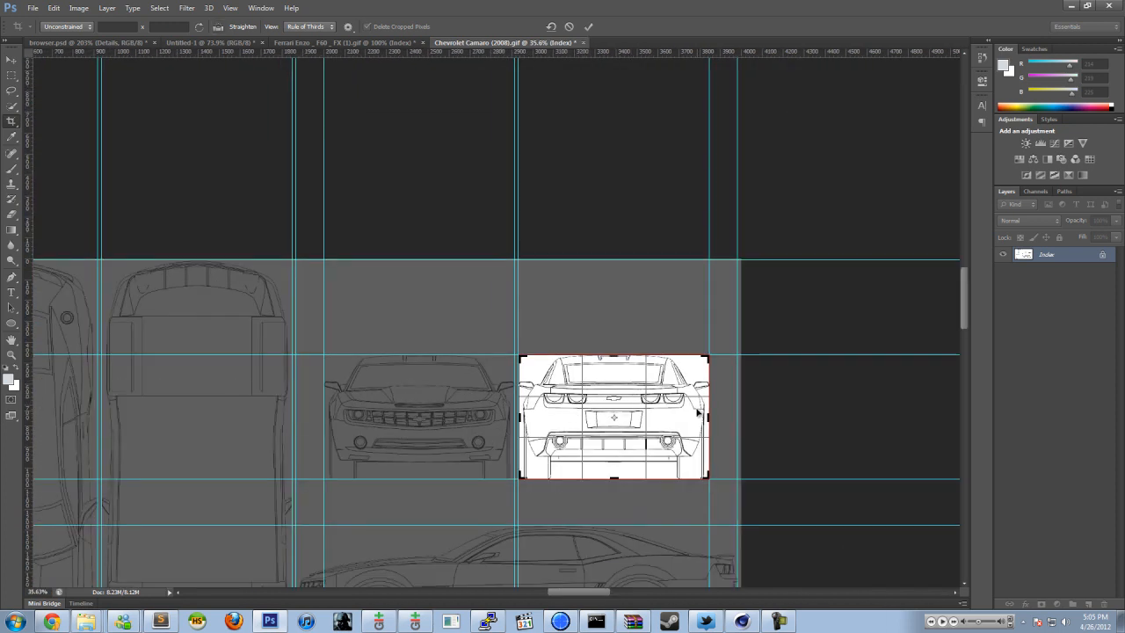
{"action": "key", "text": "Escape"}
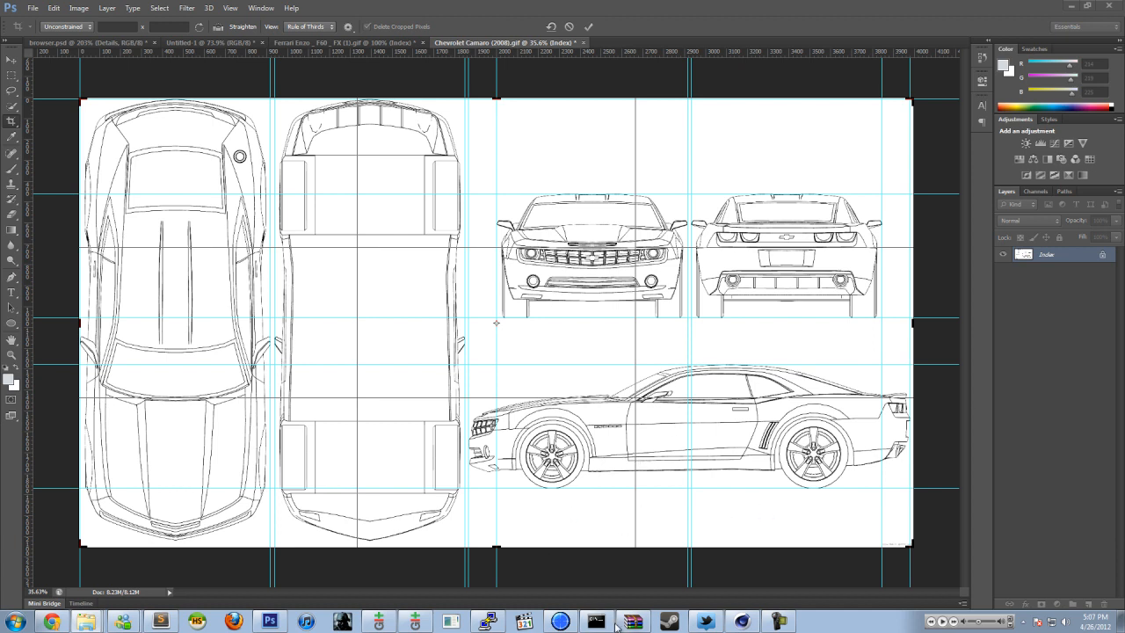
Step: Switch to Cinema 4D and examine the existing hood polygon against the car blueprints in the four-view layout
{"action": "left_click", "coordinate": [741, 622]}
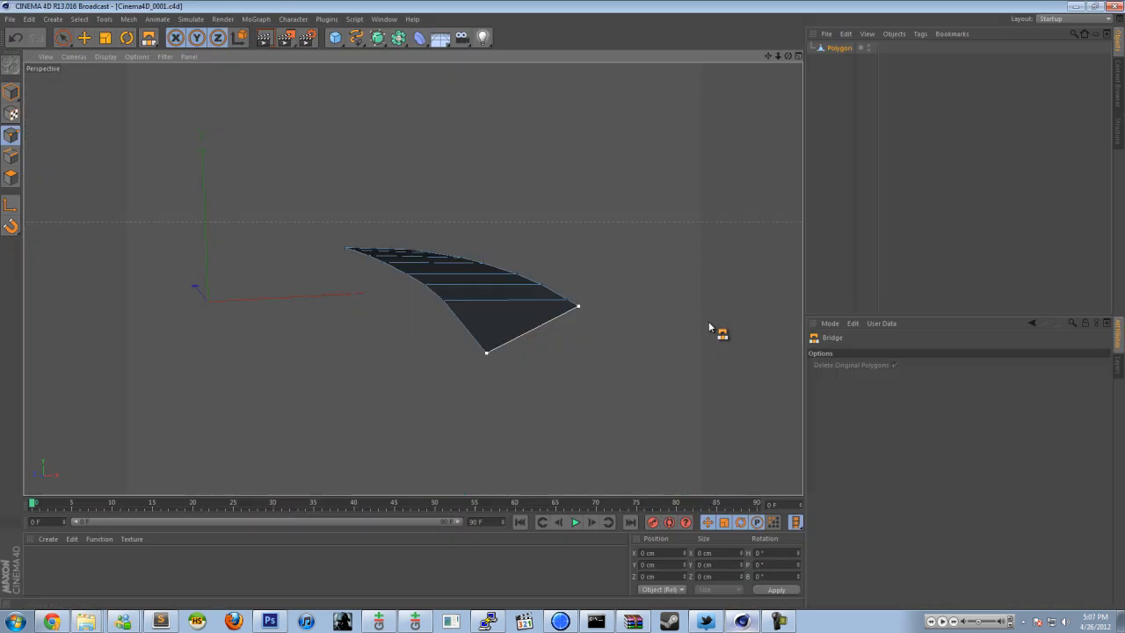
{"action": "middle_click", "coordinate": [588, 230]}
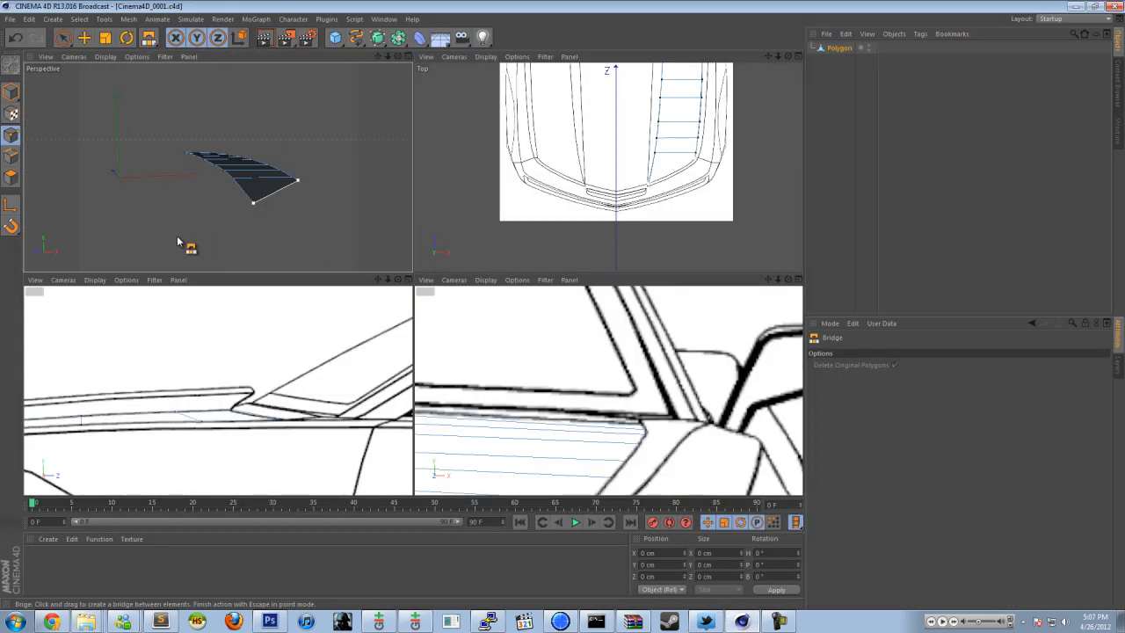
{"action": "left_click", "coordinate": [62, 37]}
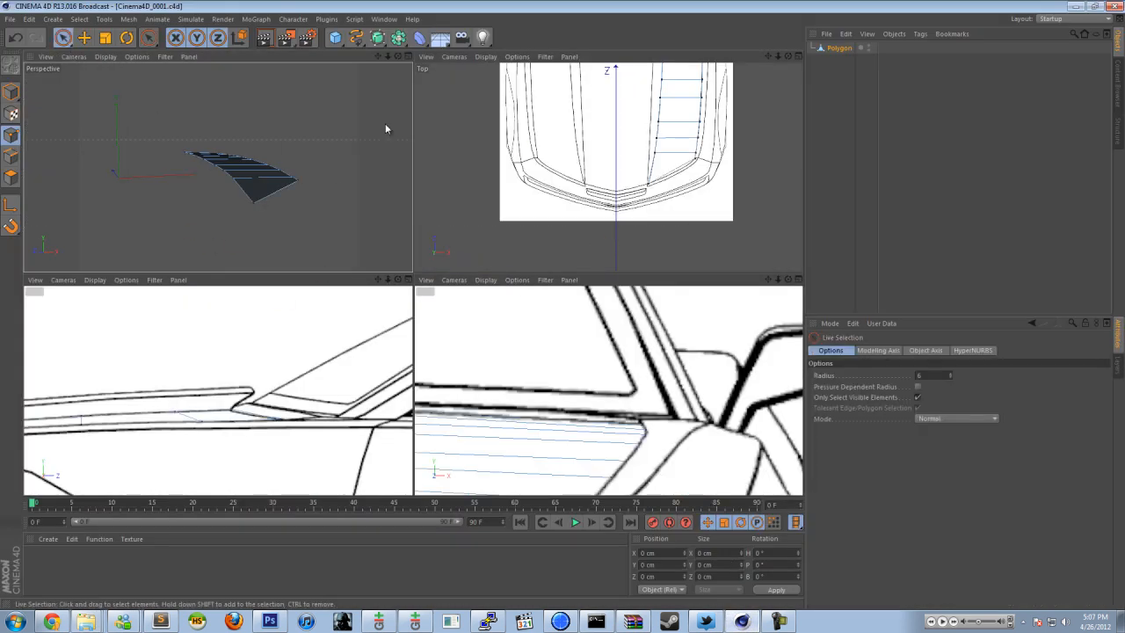
{"action": "scroll", "coordinate": [619, 318], "scroll_direction": "down", "scroll_amount": 2}
{"action": "scroll", "coordinate": [618, 318], "scroll_direction": "down", "scroll_amount": 3}
{"action": "scroll", "coordinate": [618, 432], "scroll_direction": "up", "scroll_amount": 3}
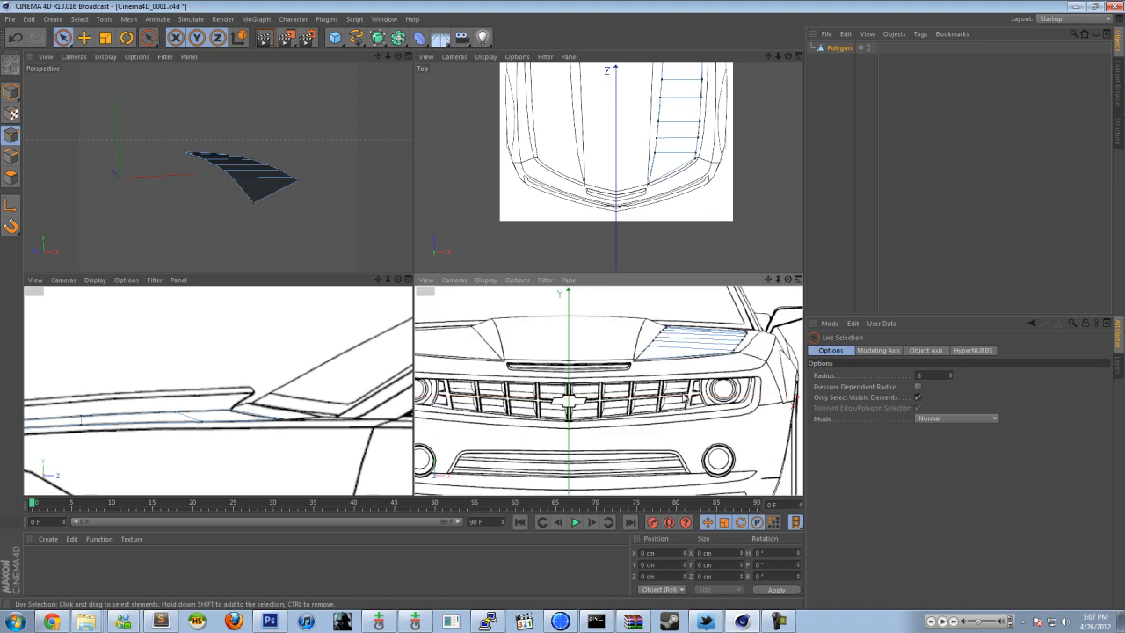
Step: Create a new empty project and display it in the four-view layout
{"action": "left_click", "coordinate": [13, 18]}
{"action": "left_click", "coordinate": [19, 30]}
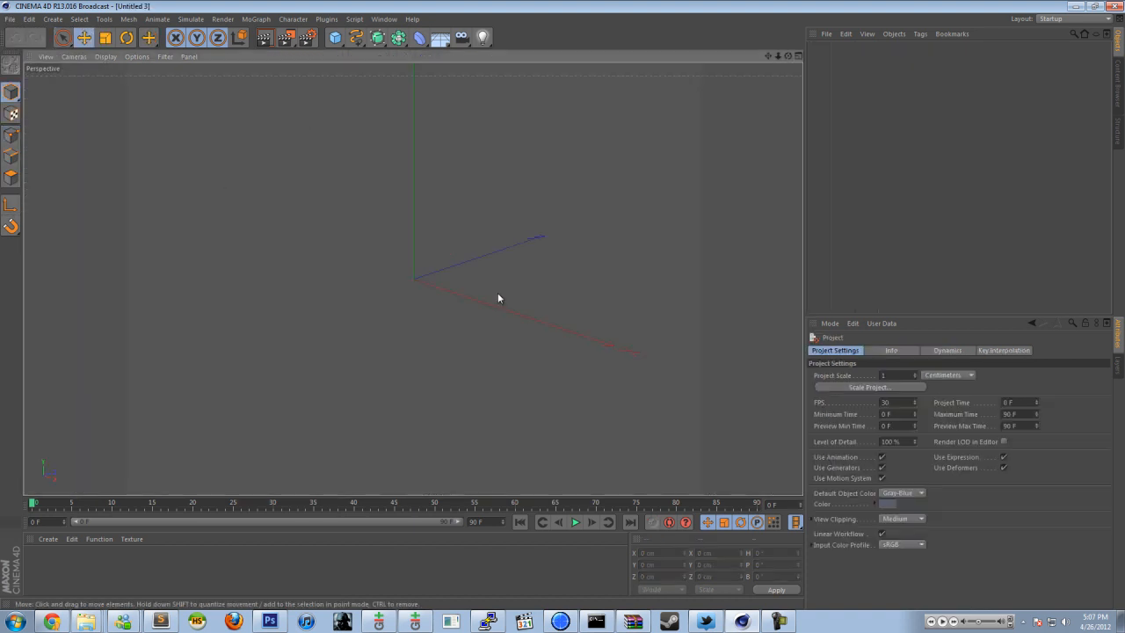
{"action": "middle_click", "coordinate": [450, 264]}
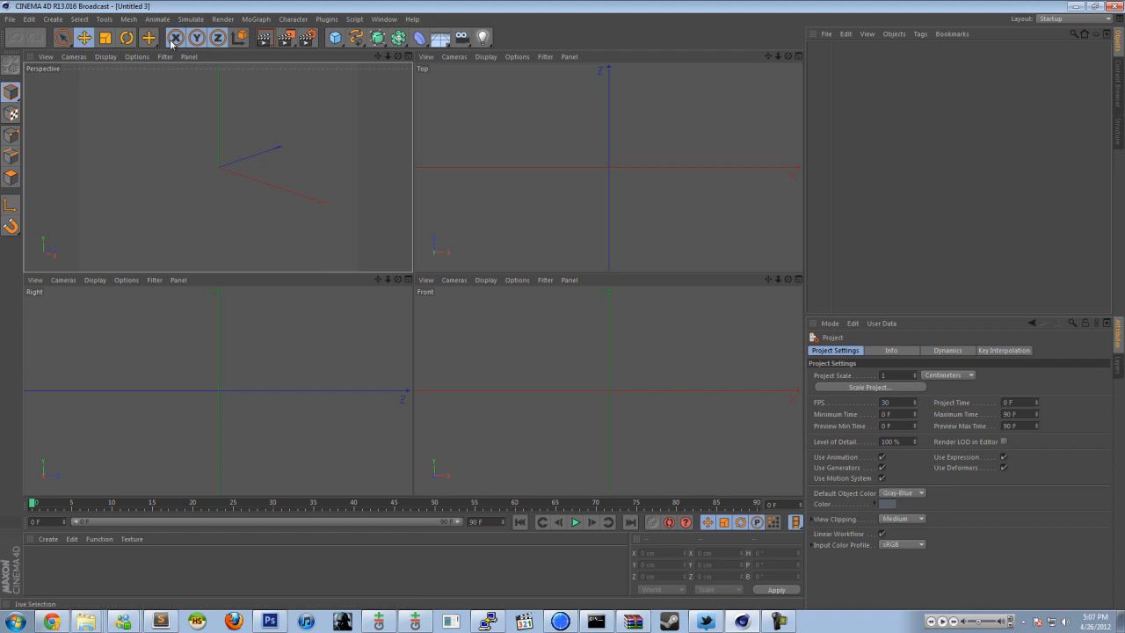
{"action": "middle_click", "coordinate": [68, 112]}
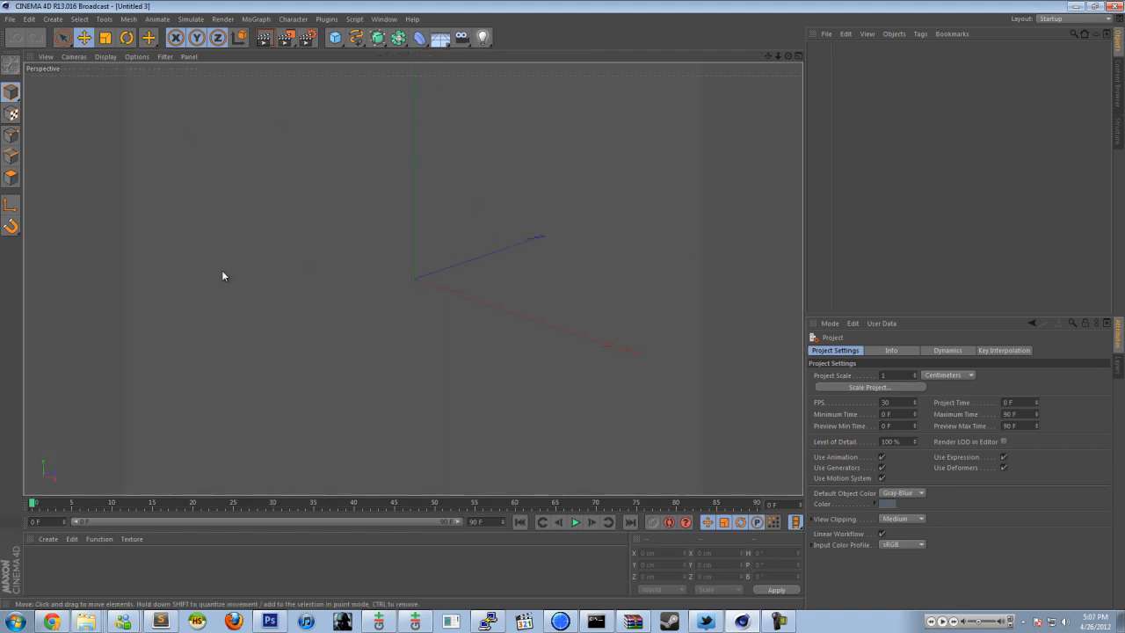
{"action": "middle_click", "coordinate": [253, 241]}
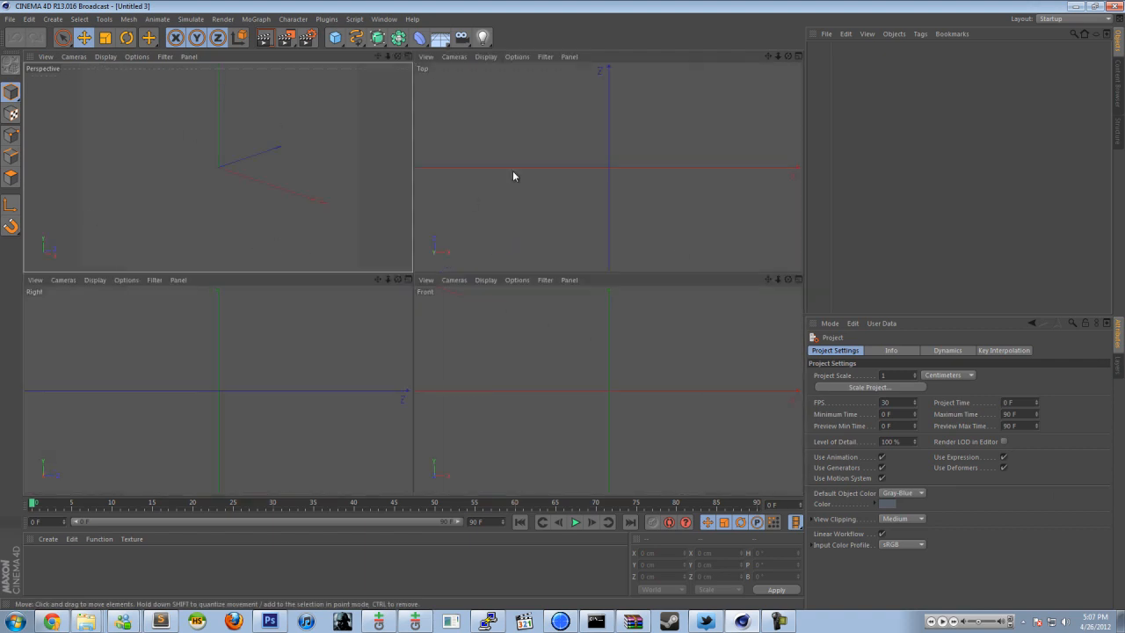
{"action": "middle_click", "coordinate": [260, 219]}
{"action": "middle_click", "coordinate": [260, 219]}
{"action": "middle_click", "coordinate": [261, 216]}
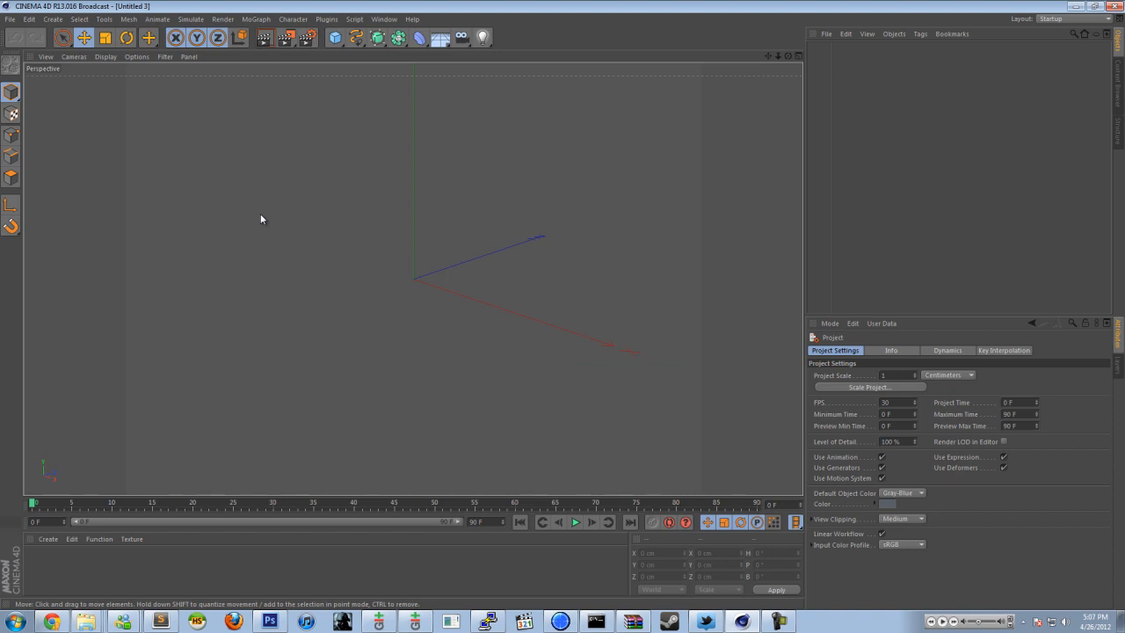
{"action": "middle_click", "coordinate": [650, 206]}
Step: Look over the Perspective, Top, Right and Front viewports of the empty project
{"action": "left_click", "coordinate": [591, 195]}
{"action": "left_click", "coordinate": [278, 193]}
{"action": "left_click", "coordinate": [280, 382]}
{"action": "left_click", "coordinate": [563, 380]}
{"action": "left_click", "coordinate": [275, 213]}
{"action": "left_click", "coordinate": [603, 177]}
{"action": "left_click", "coordinate": [537, 304]}
{"action": "left_click", "coordinate": [43, 304]}
{"action": "left_click", "coordinate": [422, 294]}
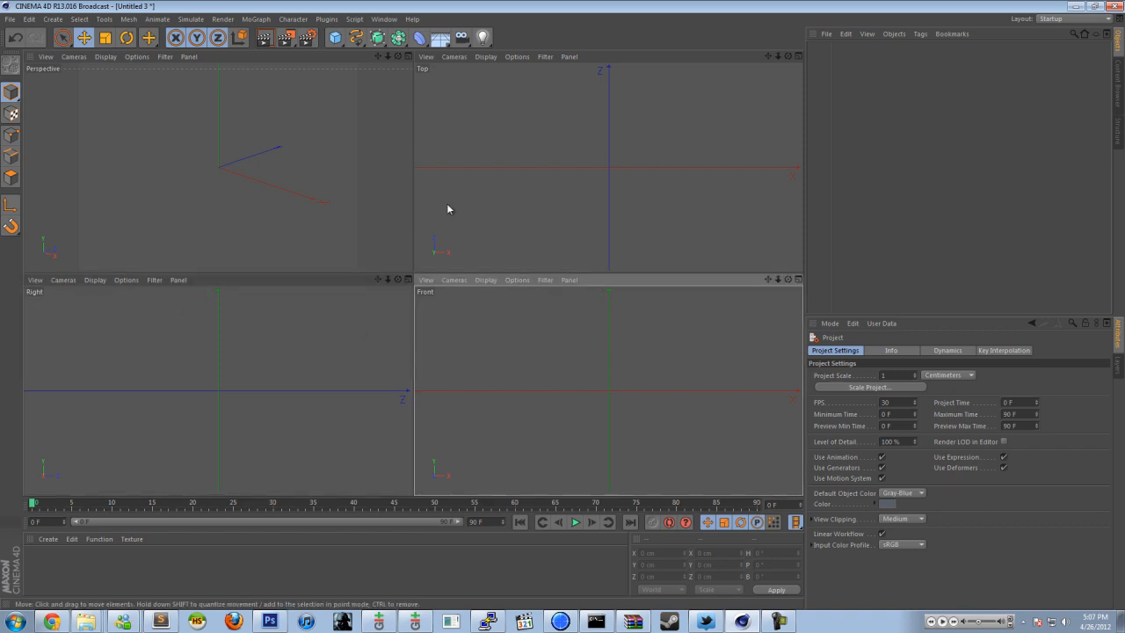
{"action": "left_click", "coordinate": [451, 109]}
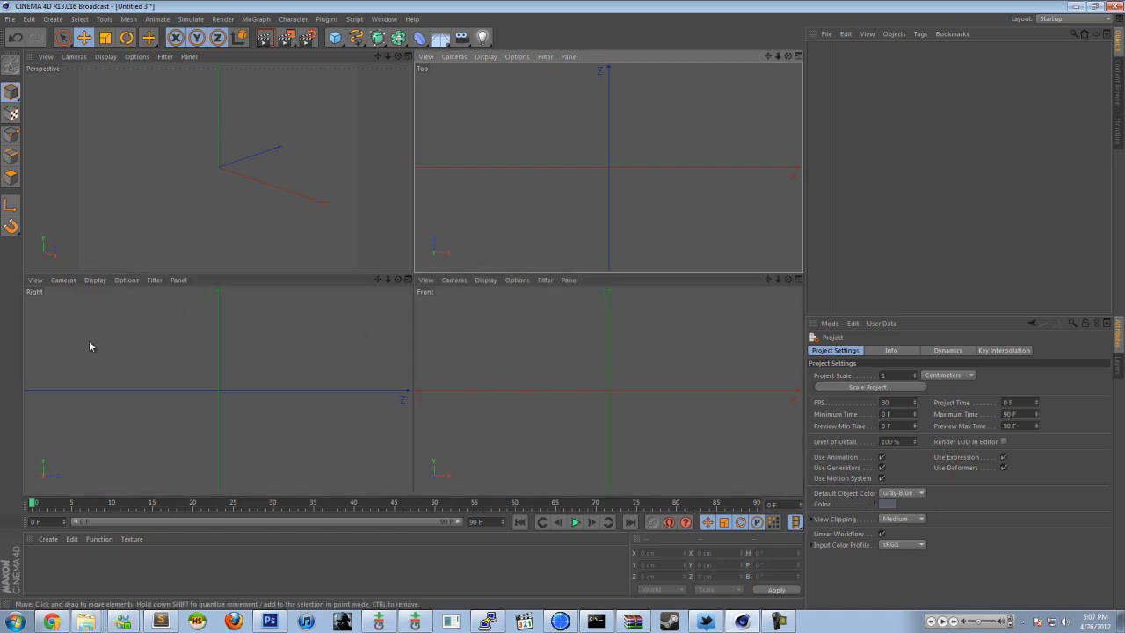
Step: Examine which camera projections are offered for the Front and Top viewports
{"action": "left_click", "coordinate": [422, 292]}
{"action": "right_click", "coordinate": [428, 293]}
{"action": "left_click", "coordinate": [414, 294]}
{"action": "left_click", "coordinate": [455, 281]}
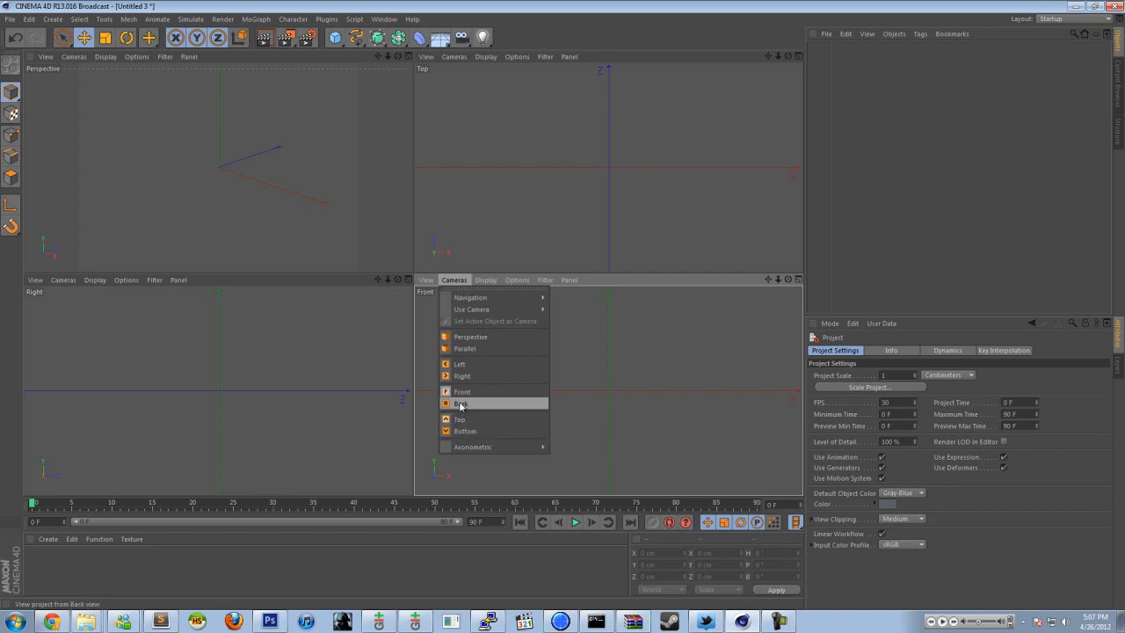
{"action": "left_click", "coordinate": [215, 398]}
{"action": "left_click", "coordinate": [431, 95]}
{"action": "right_click", "coordinate": [425, 68]}
{"action": "left_click", "coordinate": [423, 70]}
{"action": "left_click", "coordinate": [468, 55]}
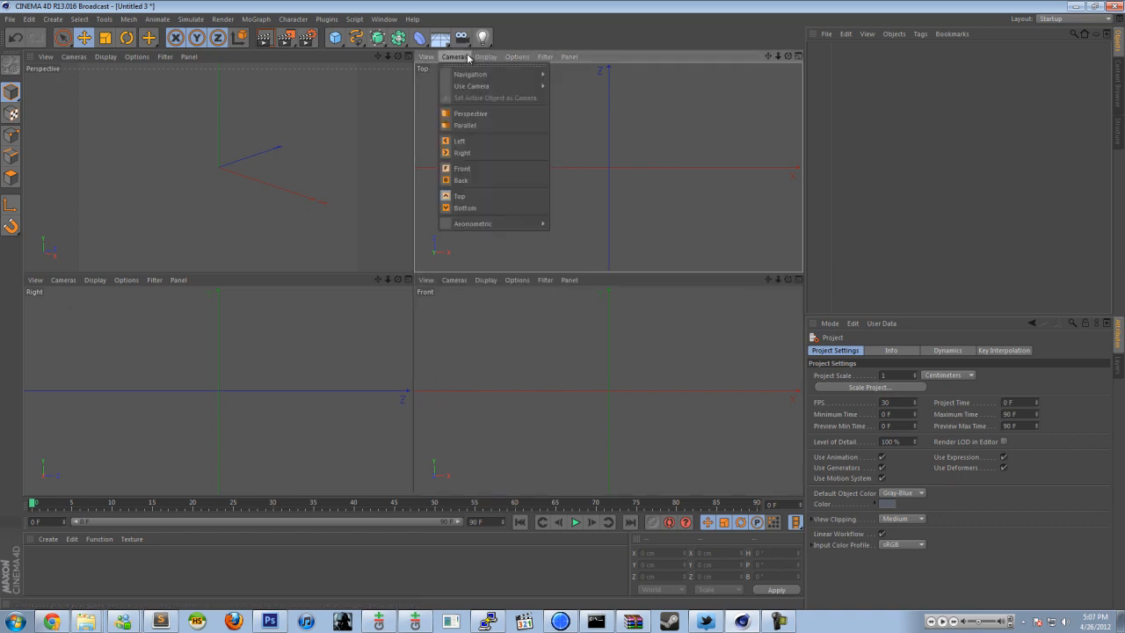
{"action": "left_click", "coordinate": [69, 316]}
{"action": "left_click", "coordinate": [36, 296]}
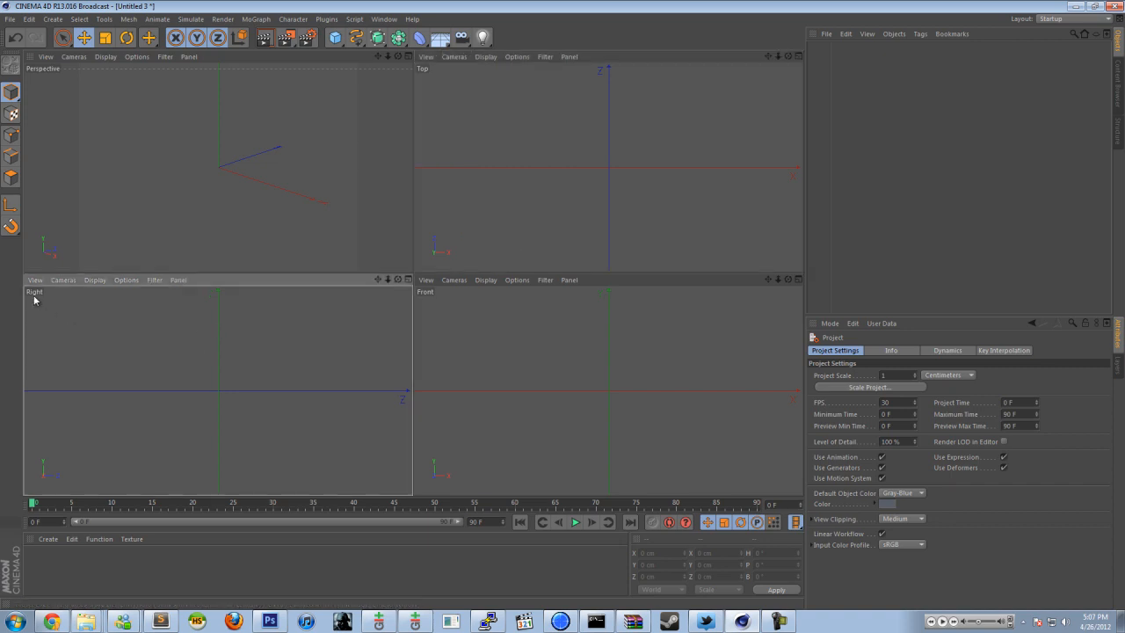
{"action": "left_click", "coordinate": [443, 297]}
{"action": "right_click", "coordinate": [428, 290]}
{"action": "left_click", "coordinate": [540, 318]}
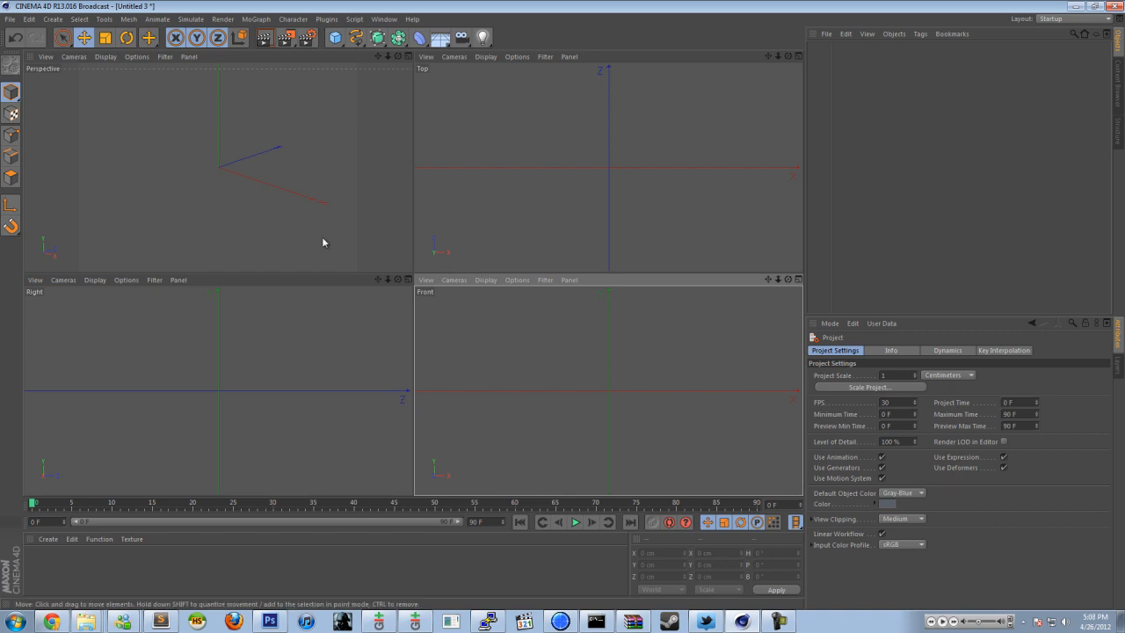
{"action": "left_click", "coordinate": [437, 76]}
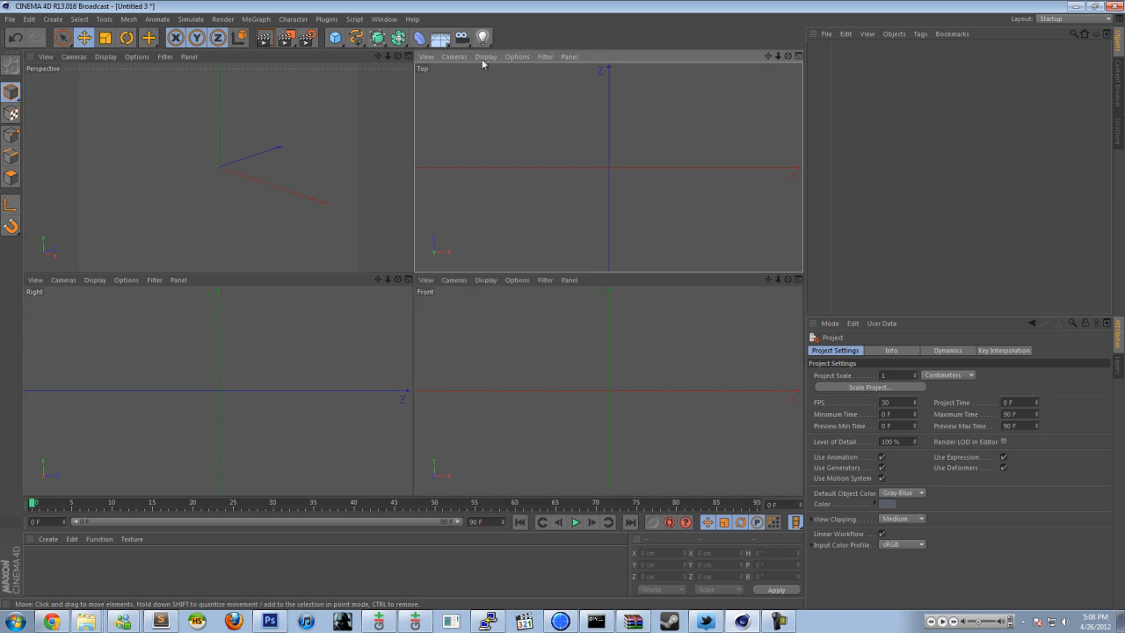
{"action": "left_click", "coordinate": [519, 57]}
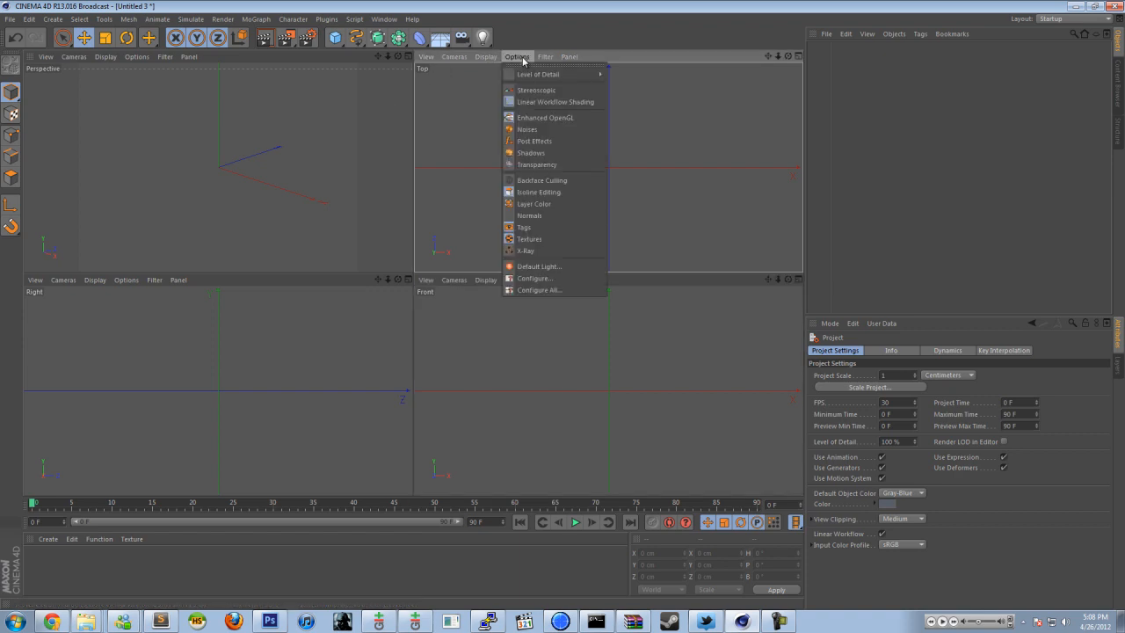
{"action": "left_click", "coordinate": [459, 322]}
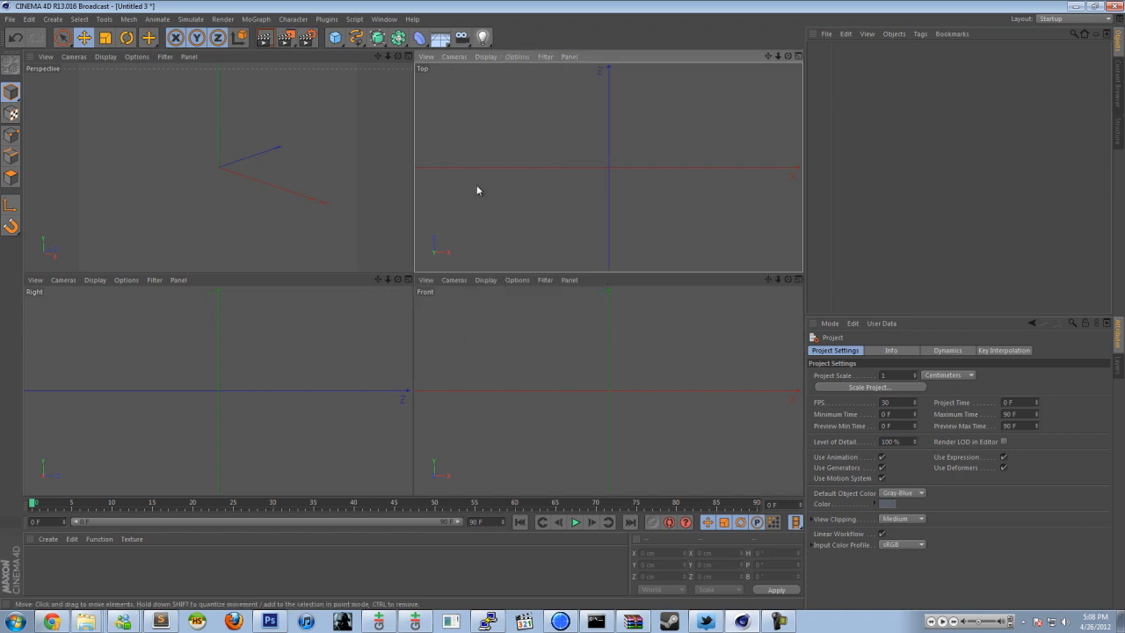
{"action": "left_click", "coordinate": [211, 344]}
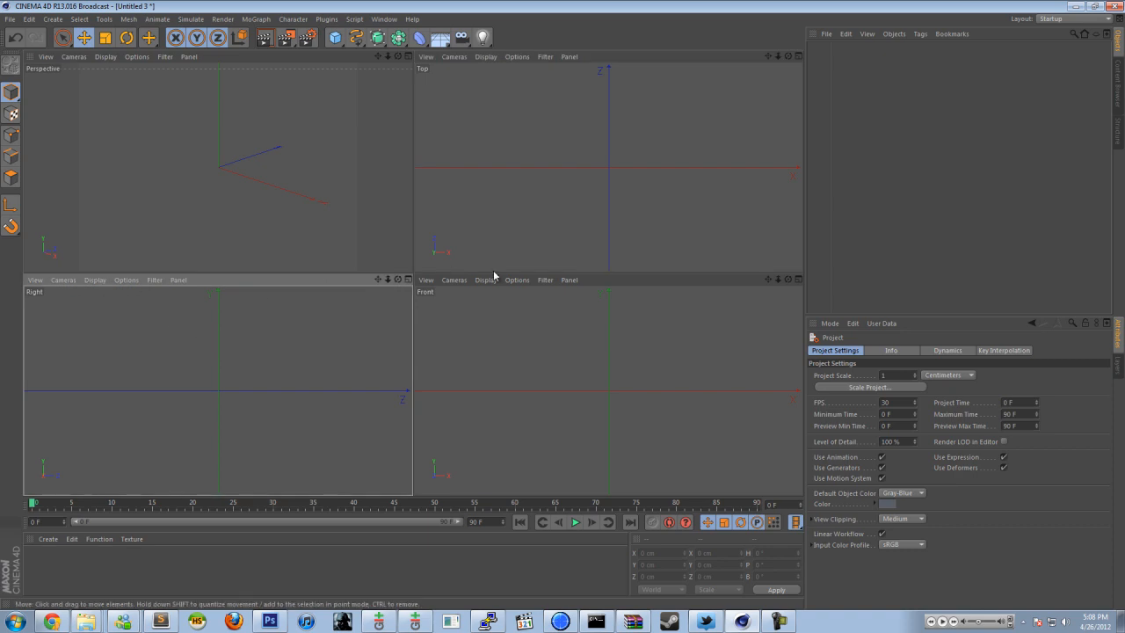
Step: Open the Top viewport's configuration, look through its settings categories and display the background image settings
{"action": "left_click", "coordinate": [512, 57]}
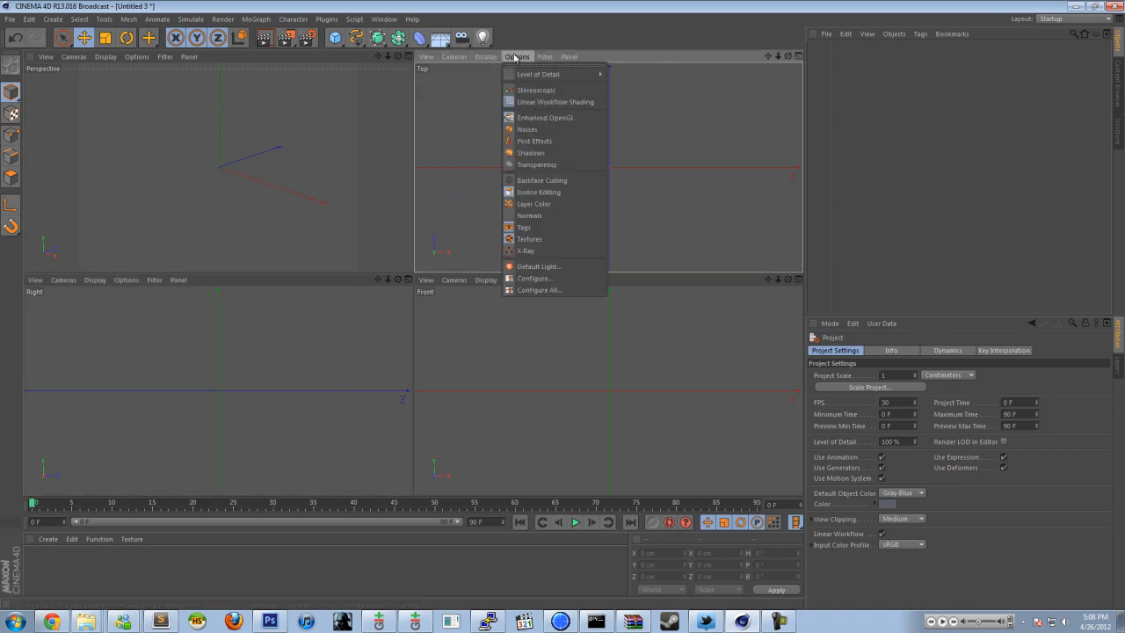
{"action": "left_click", "coordinate": [519, 280]}
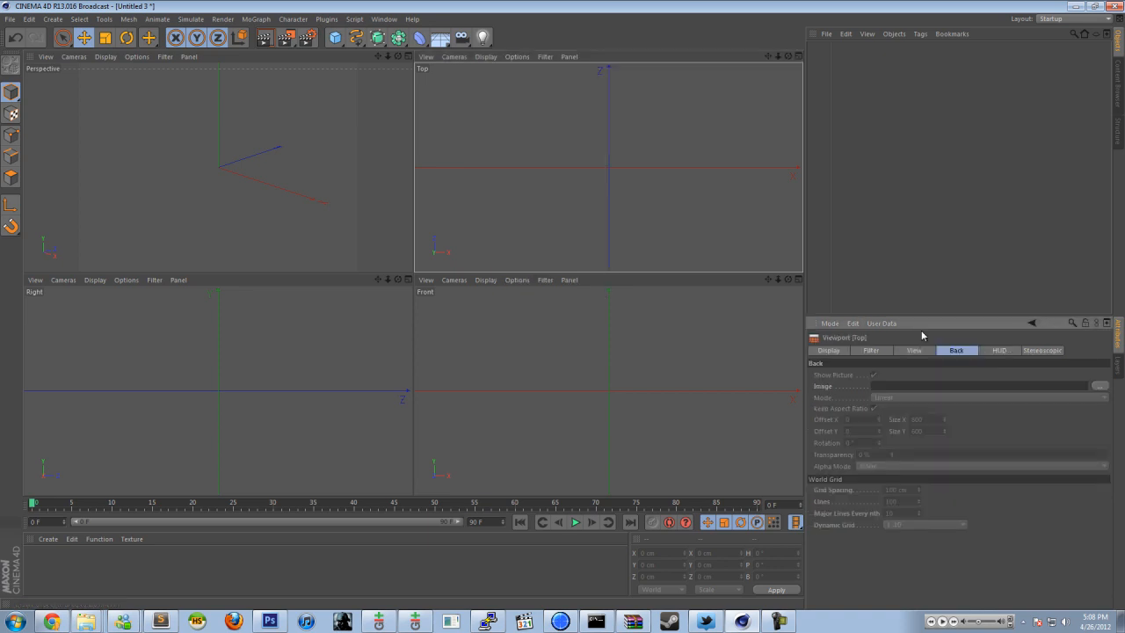
{"action": "left_click", "coordinate": [871, 350]}
{"action": "left_click", "coordinate": [915, 350]}
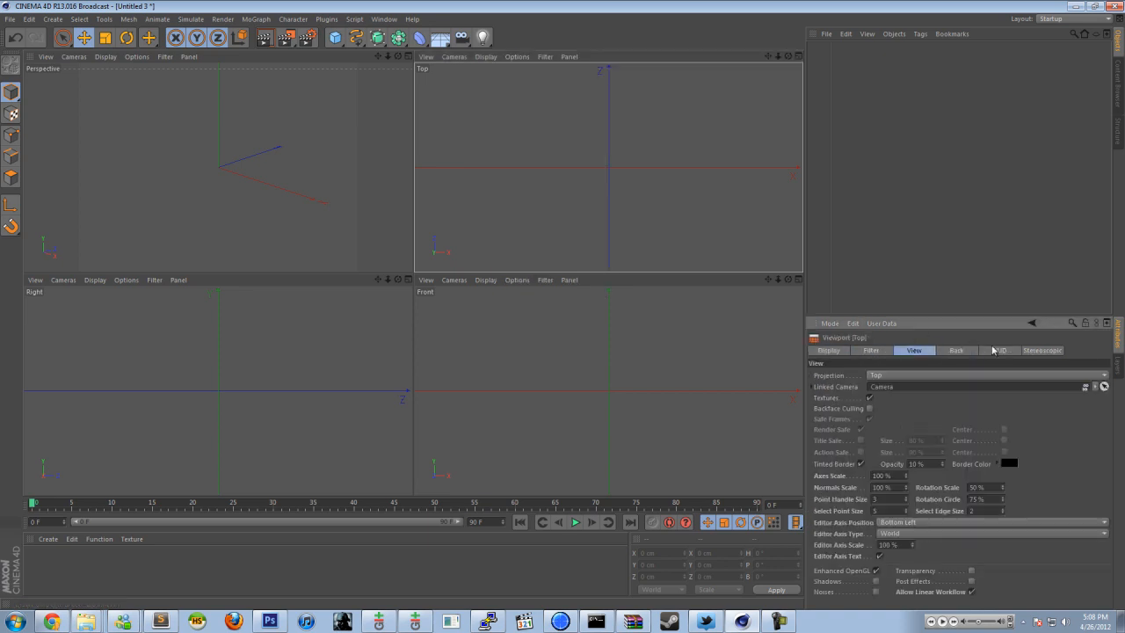
{"action": "left_click", "coordinate": [827, 351]}
{"action": "left_click", "coordinate": [958, 351]}
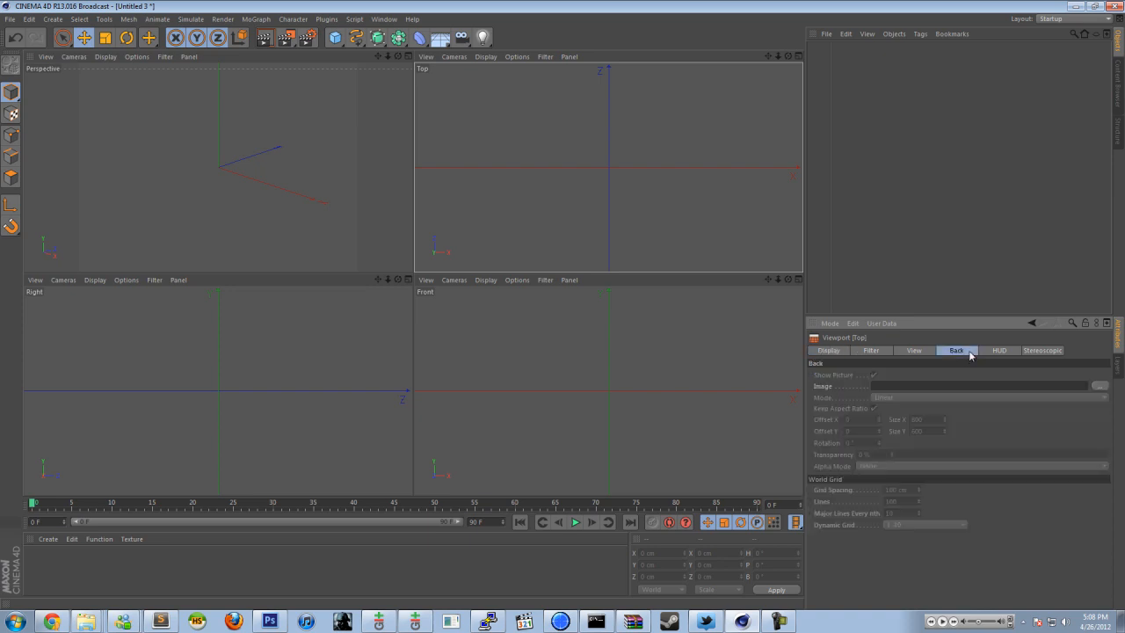
Step: Load top.png from the camaro folder as the Top viewport's background image
{"action": "left_click", "coordinate": [815, 388]}
{"action": "left_click", "coordinate": [1098, 387]}
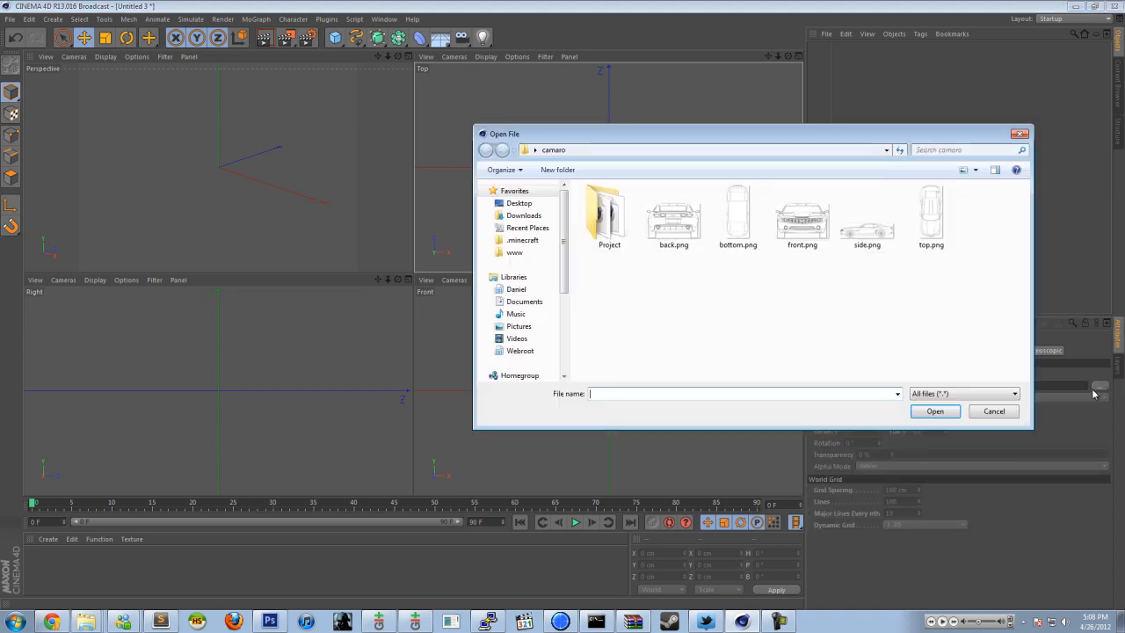
{"action": "left_click", "coordinate": [939, 220]}
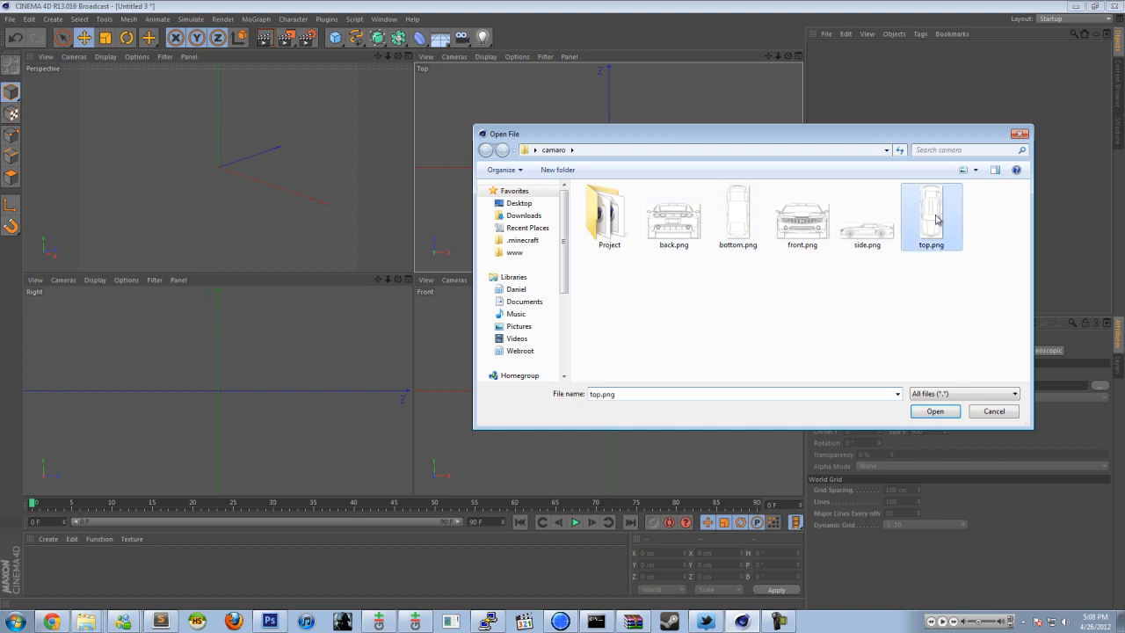
{"action": "double_click", "coordinate": [920, 239]}
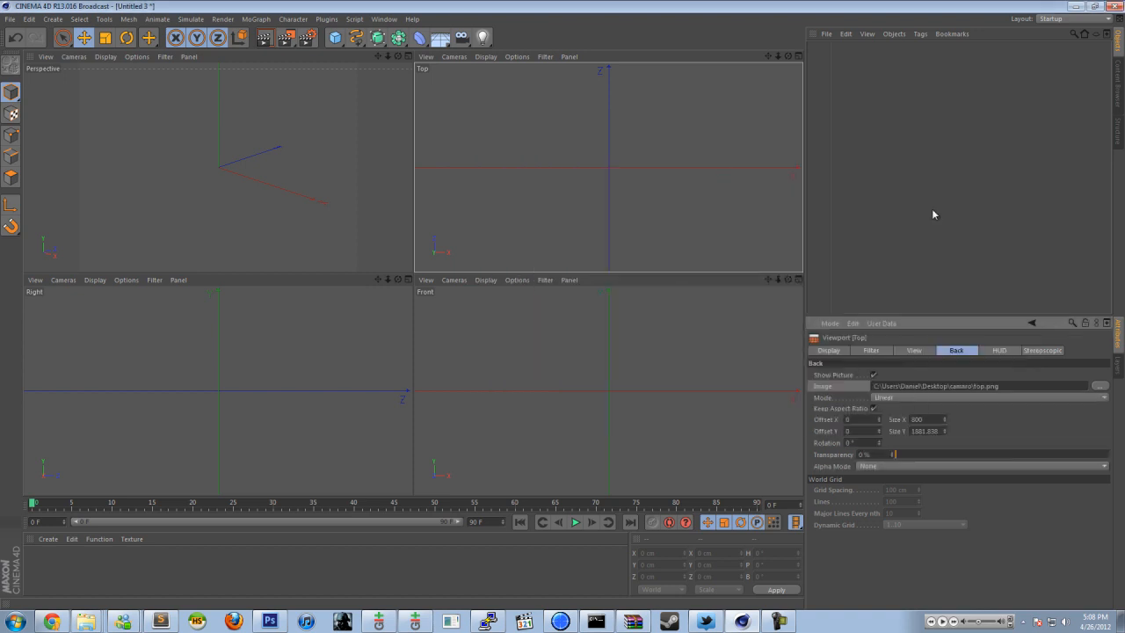
{"action": "scroll", "coordinate": [707, 113], "scroll_direction": "down", "scroll_amount": 2}
{"action": "scroll", "coordinate": [733, 102], "scroll_direction": "up", "scroll_amount": 5}
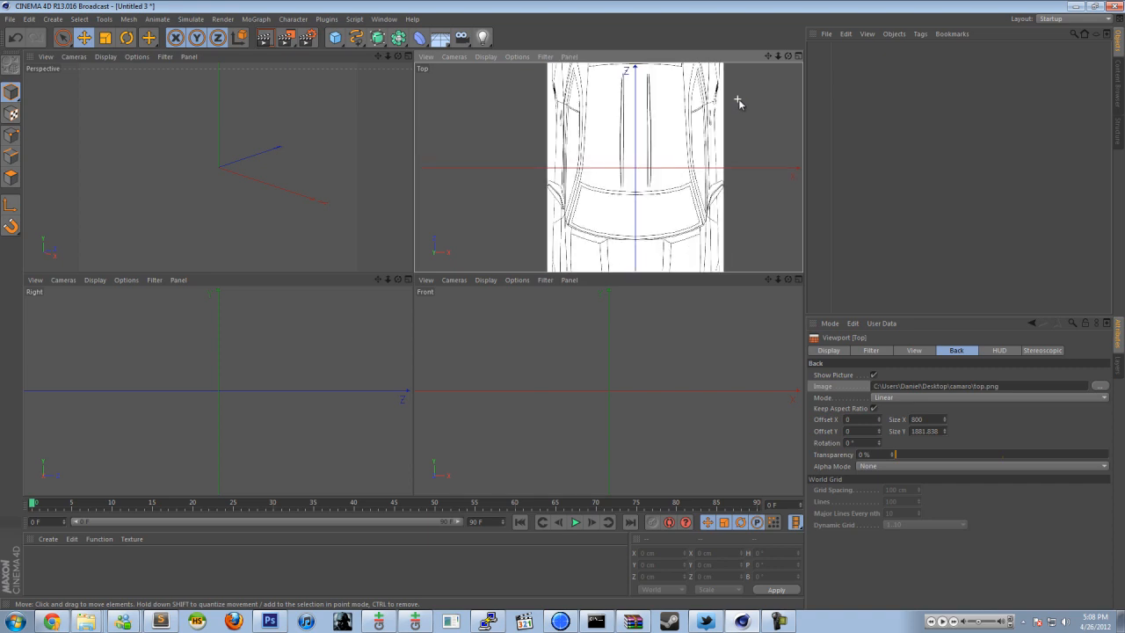
{"action": "scroll", "coordinate": [621, 190], "scroll_direction": "down", "scroll_amount": 3}
Step: Set the Top viewport background's horizontal size to 914 with its aspect ratio kept
{"action": "left_click", "coordinate": [929, 421]}
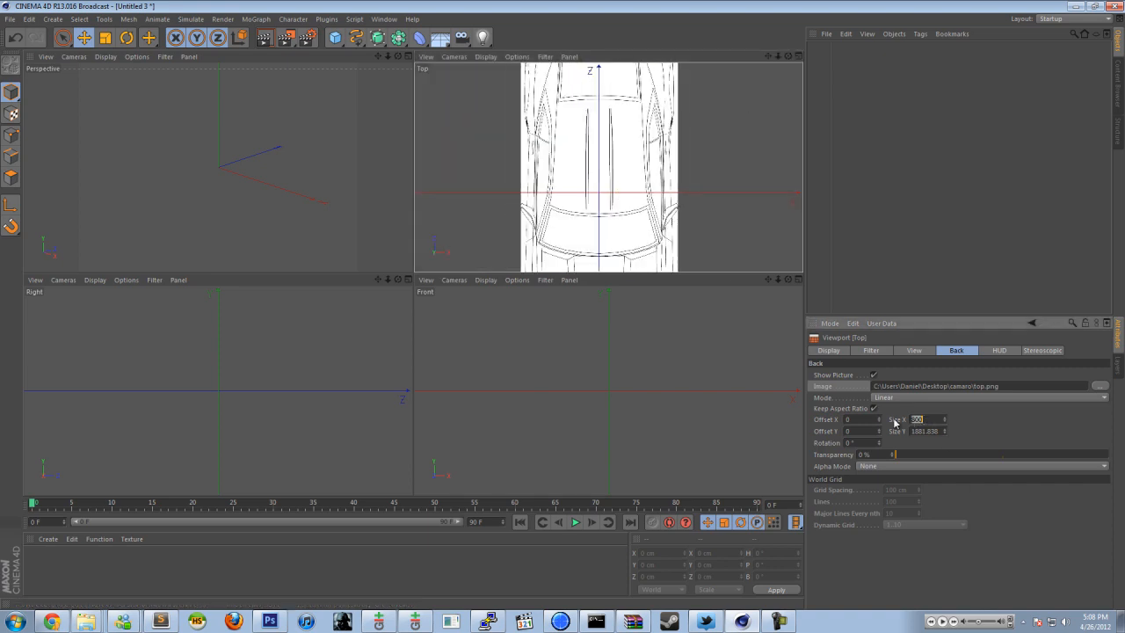
{"action": "key", "text": "alt+Tab"}
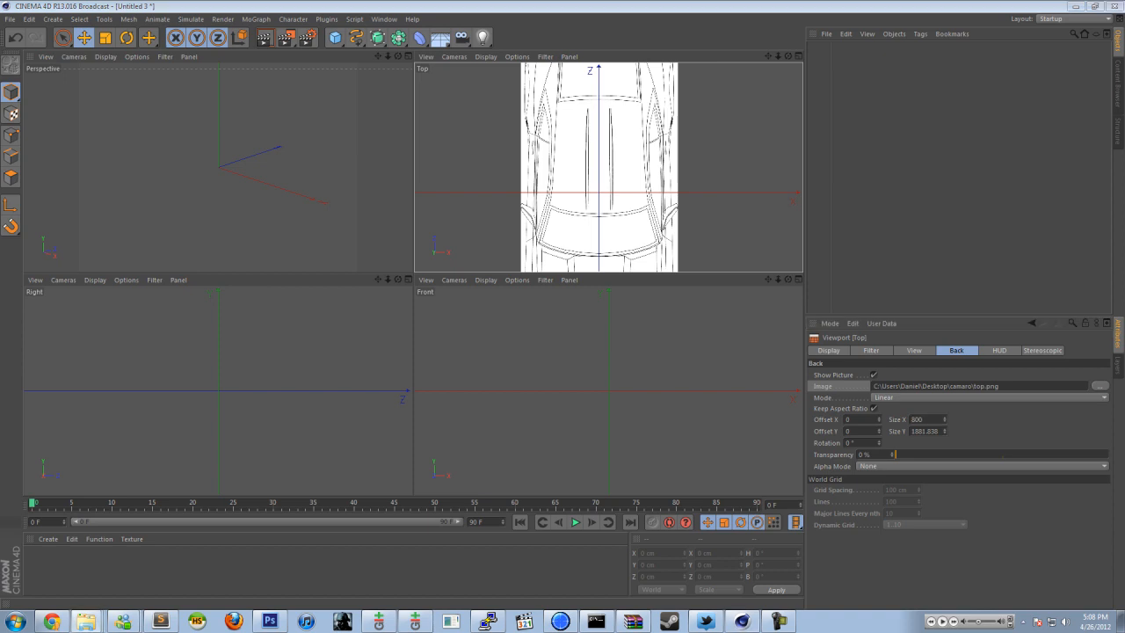
{"action": "left_click", "coordinate": [934, 421]}
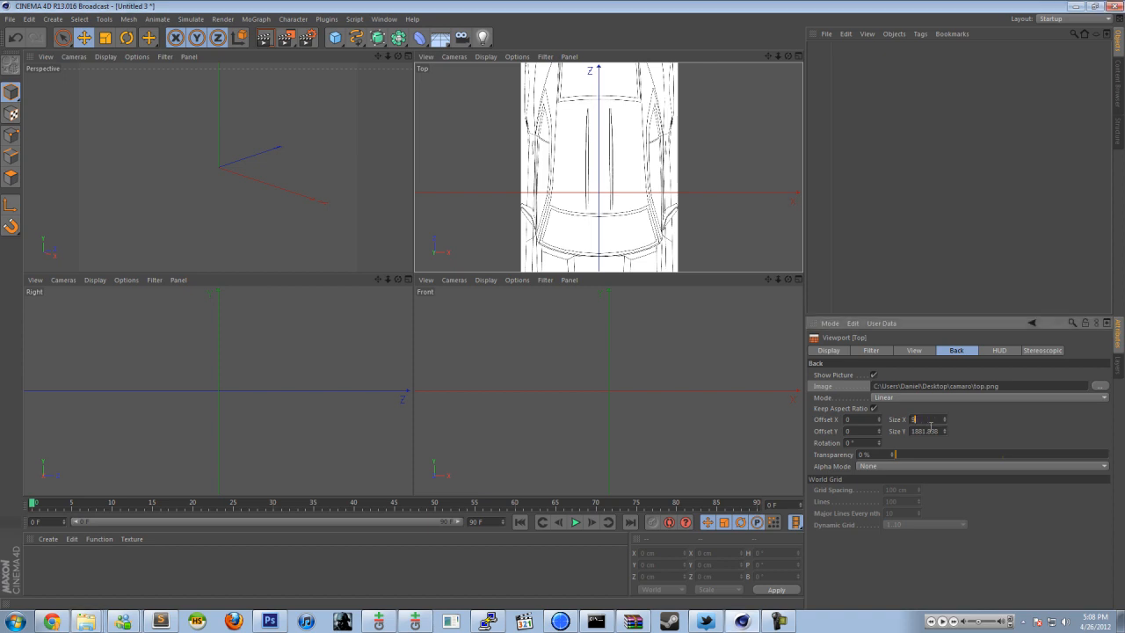
{"action": "type", "text": "914"}
{"action": "key", "text": "Return"}
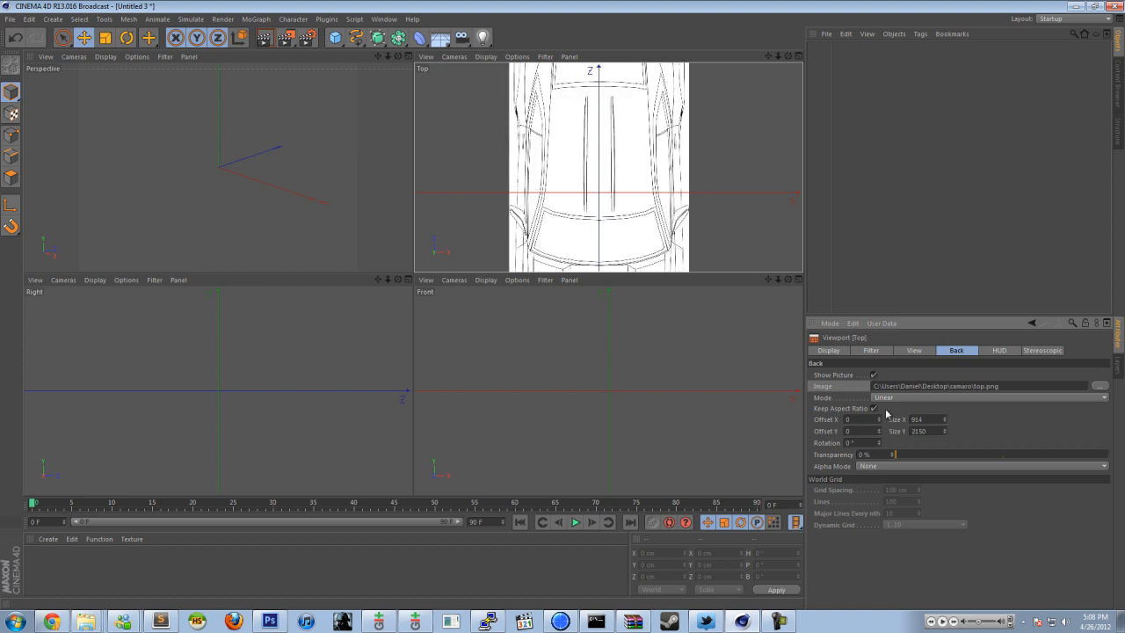
Step: Examine the whole top-view blueprint against the axes, both in the four-view layout and with the Top viewport maximized
{"action": "left_click", "coordinate": [987, 442]}
{"action": "scroll", "coordinate": [674, 171], "scroll_direction": "down", "scroll_amount": 3}
{"action": "scroll", "coordinate": [715, 186], "scroll_direction": "down", "scroll_amount": 3}
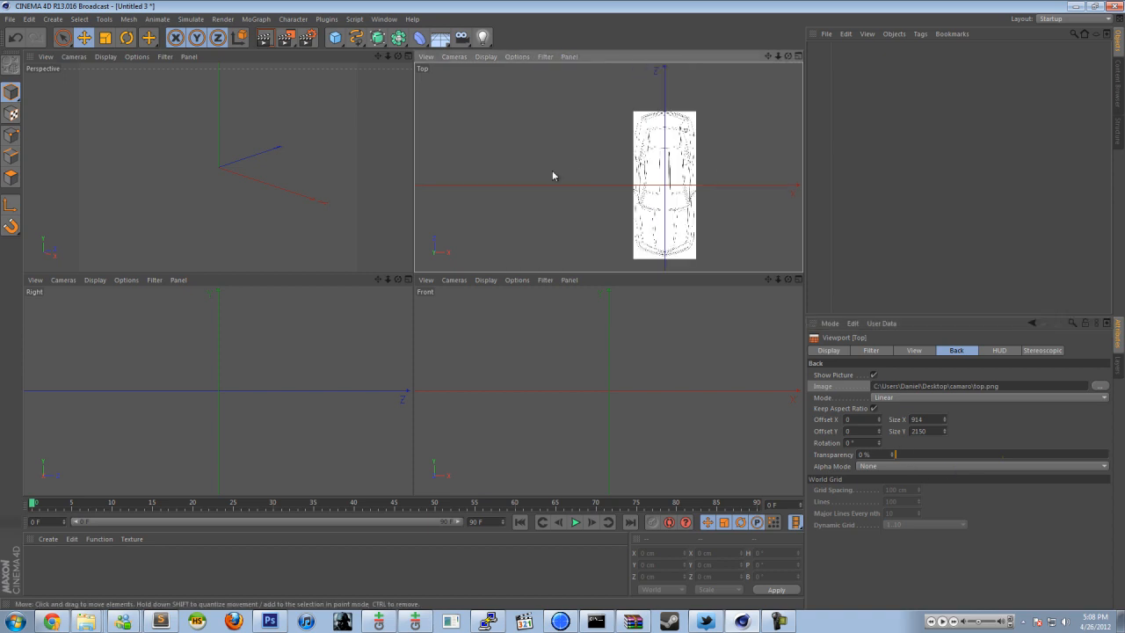
{"action": "middle_click_drag", "start_coordinate": [666, 171], "coordinate": [761, 190], "text": "alt"}
{"action": "scroll", "coordinate": [762, 190], "scroll_direction": "up", "scroll_amount": 1}
{"action": "scroll", "coordinate": [633, 179], "scroll_direction": "down", "scroll_amount": 2}
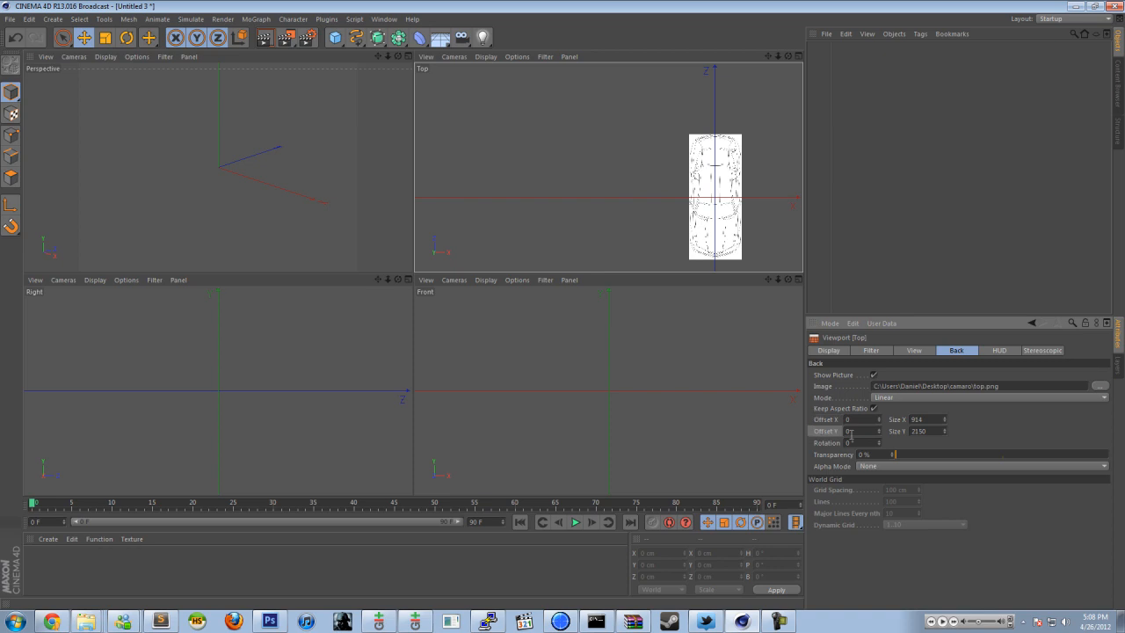
{"action": "middle_click", "coordinate": [654, 92]}
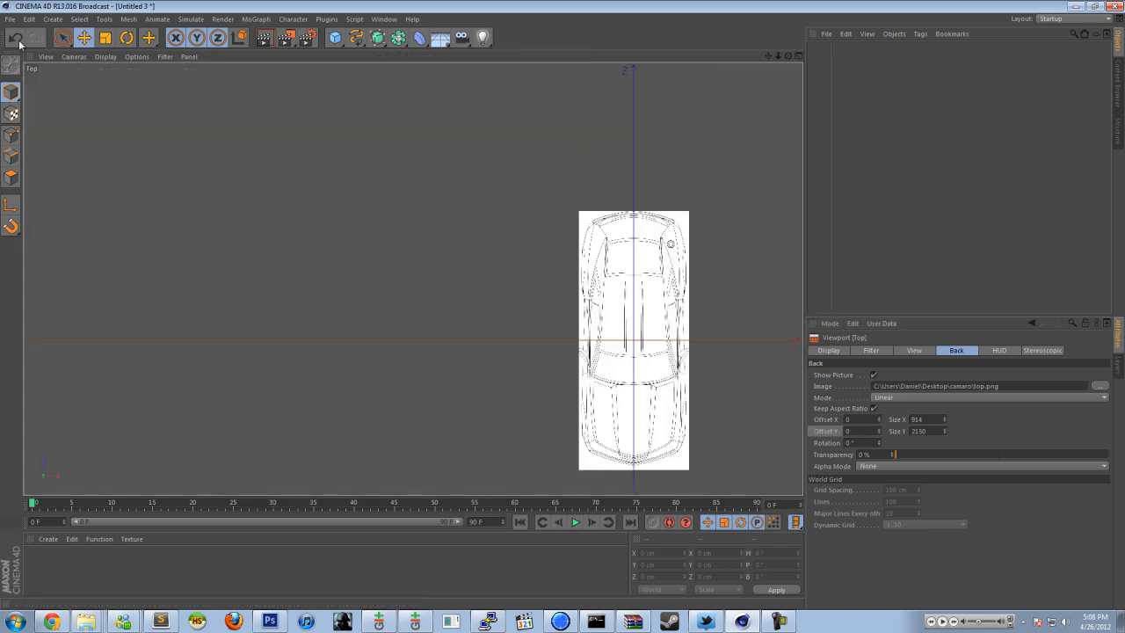
{"action": "middle_click", "coordinate": [622, 176]}
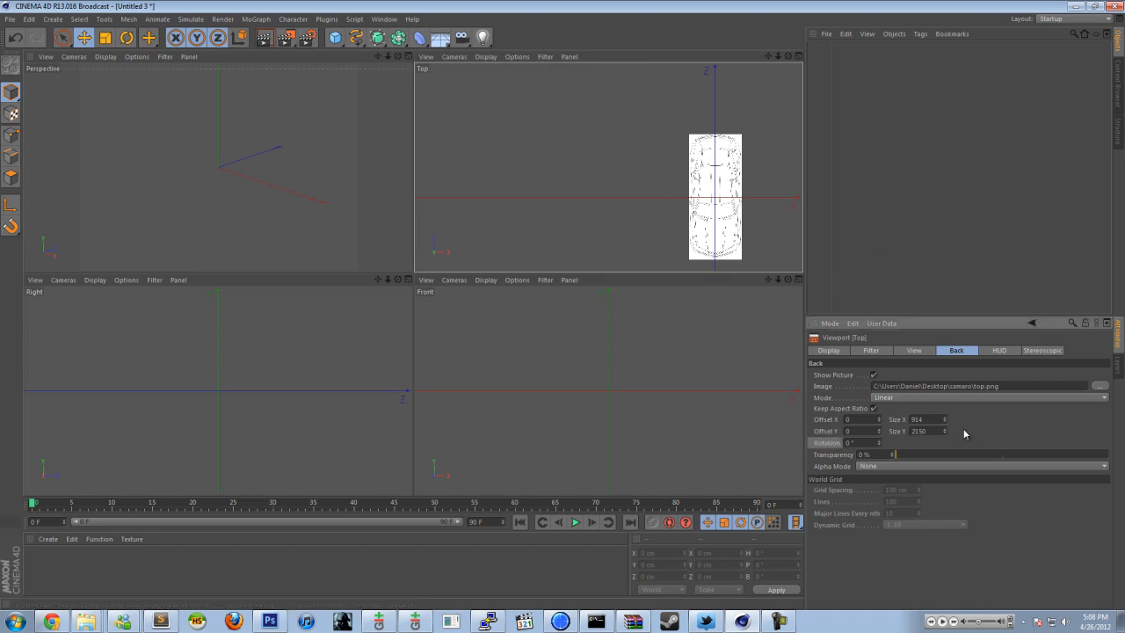
Step: Open the Front viewport's configuration and load front.png as its background image
{"action": "left_click", "coordinate": [517, 280]}
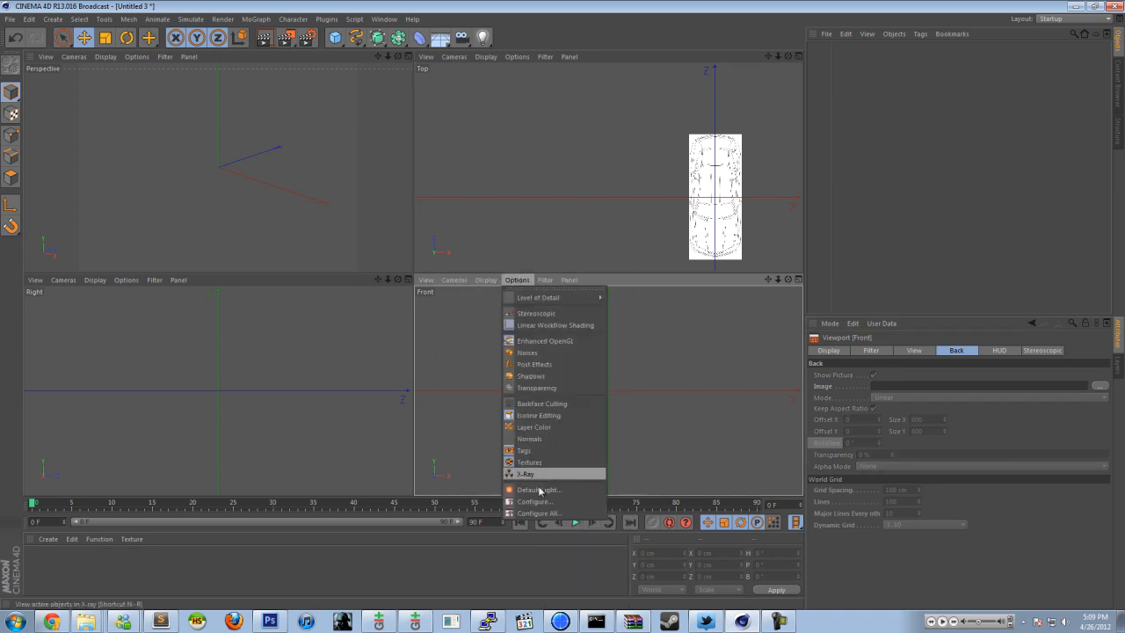
{"action": "left_click", "coordinate": [538, 502]}
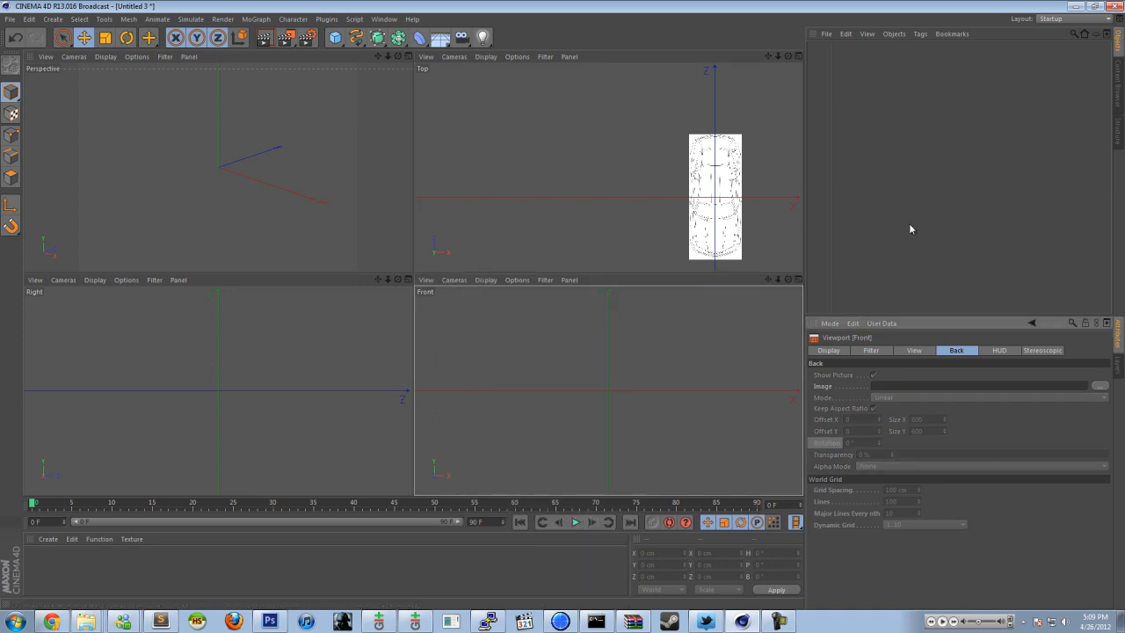
{"action": "left_click", "coordinate": [1100, 387]}
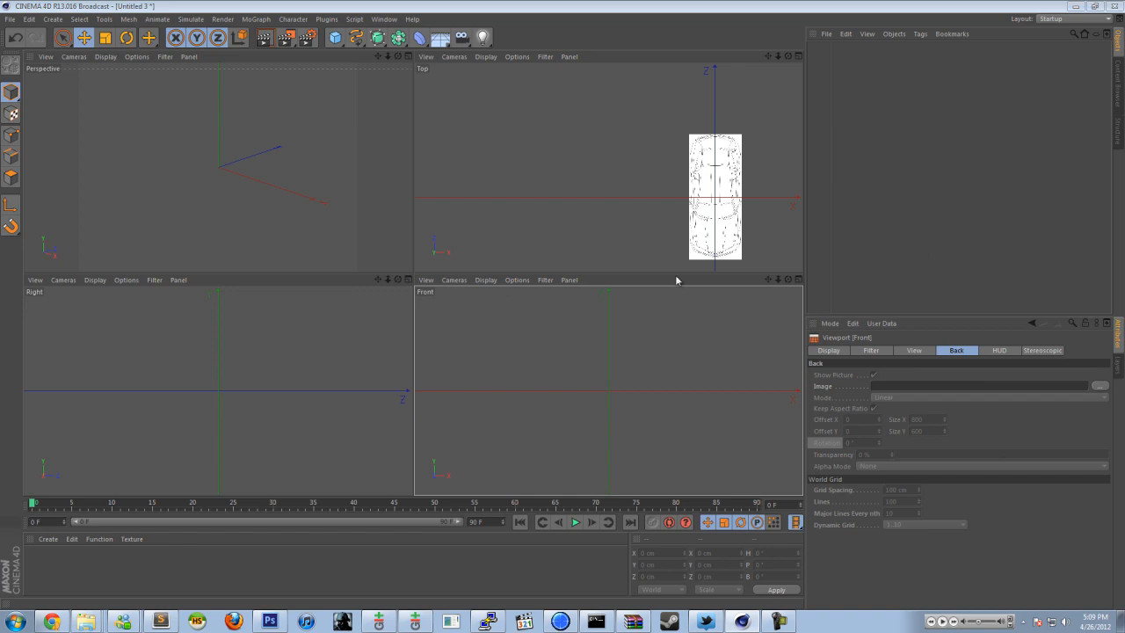
{"action": "double_click", "coordinate": [809, 209]}
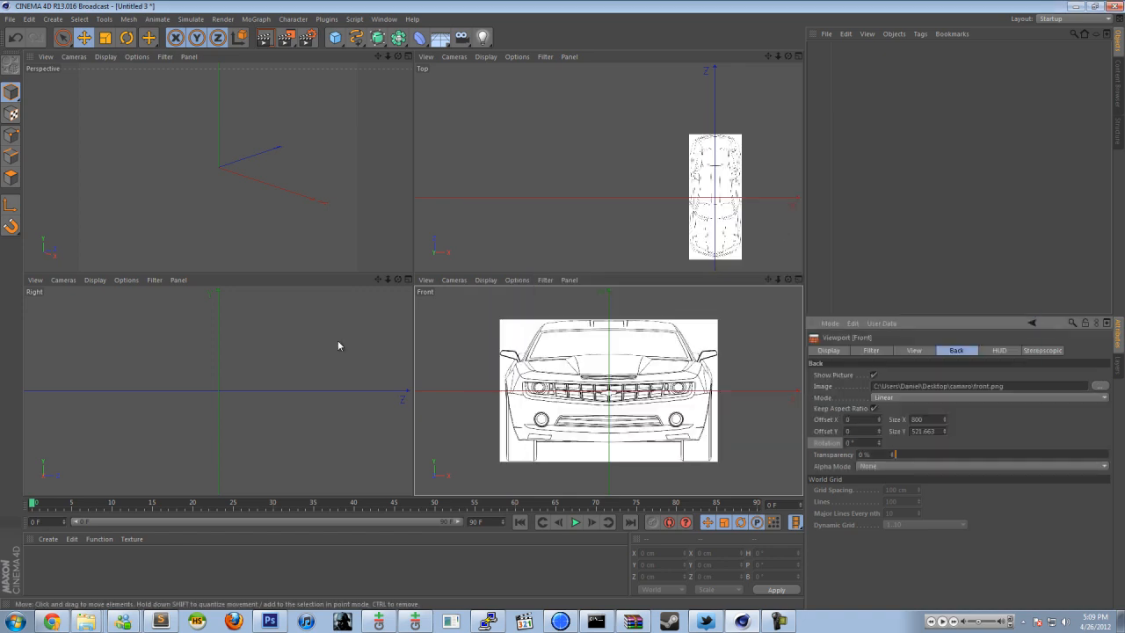
Step: Open the Right viewport's configuration and load side.png as its background image
{"action": "left_click", "coordinate": [126, 280]}
{"action": "left_click", "coordinate": [164, 501]}
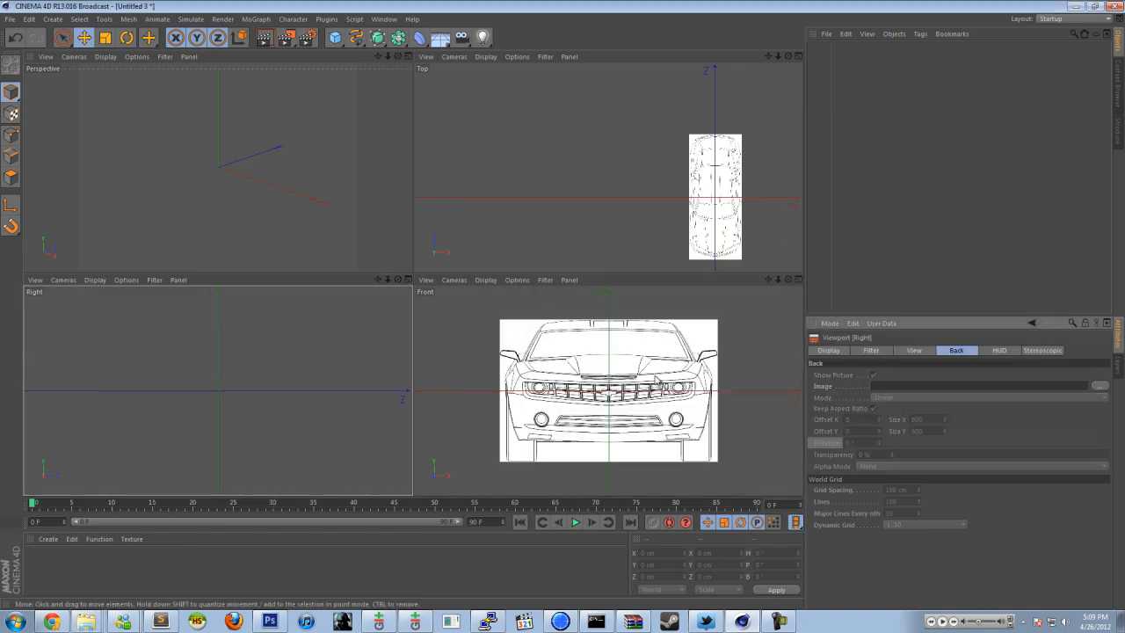
{"action": "left_click", "coordinate": [1096, 387]}
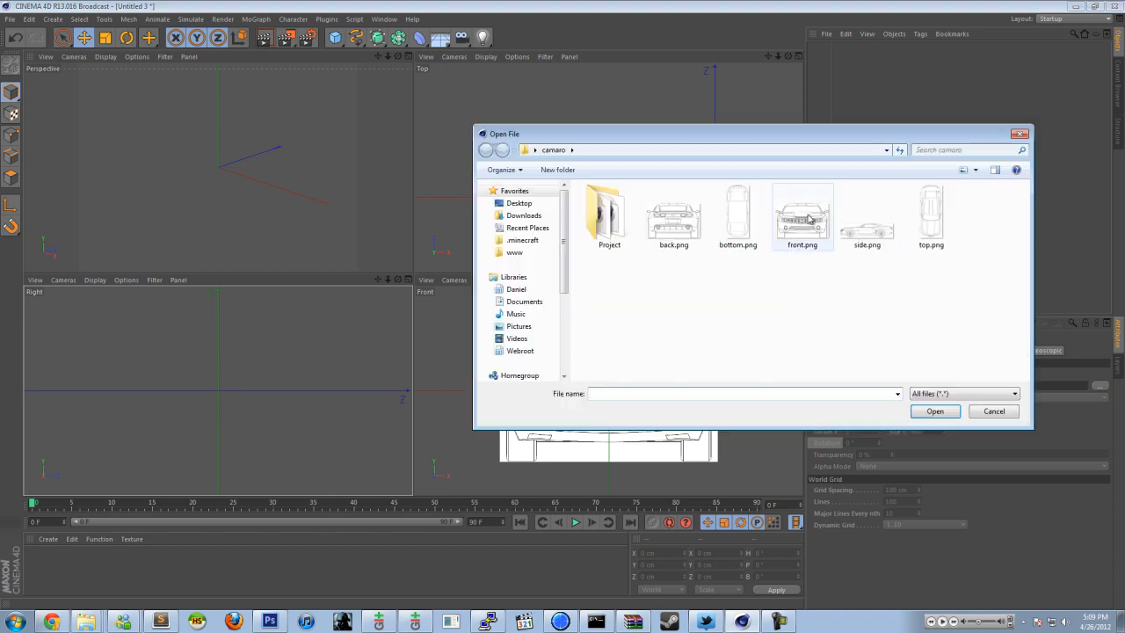
{"action": "double_click", "coordinate": [868, 211]}
{"action": "scroll", "coordinate": [217, 413], "scroll_direction": "up", "scroll_amount": 4}
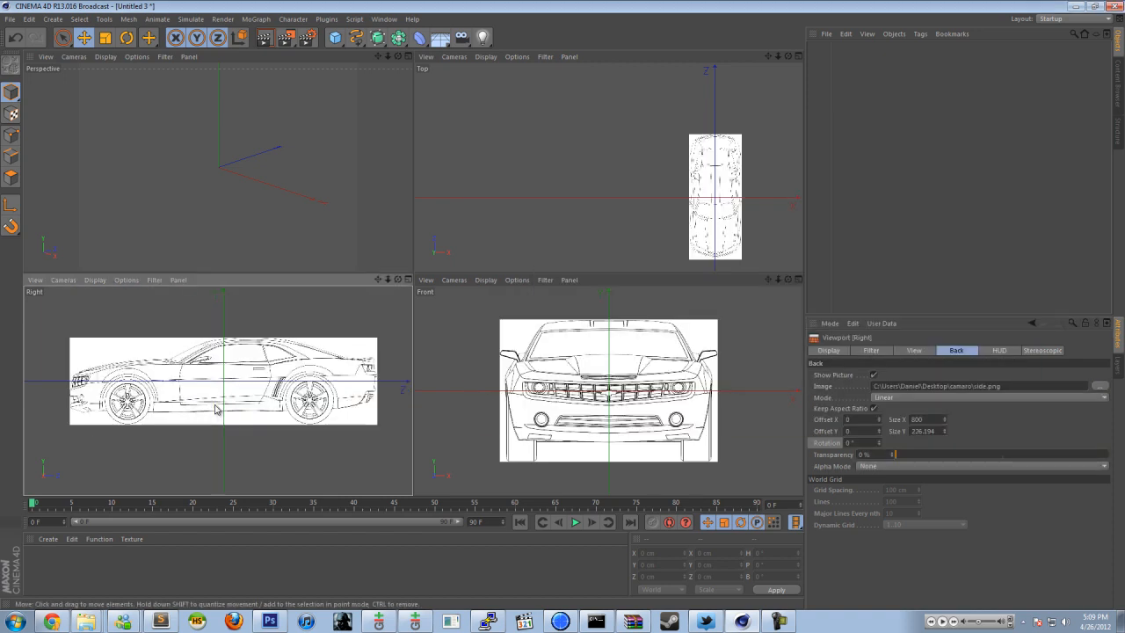
{"action": "scroll", "coordinate": [229, 344], "scroll_direction": "down", "scroll_amount": 2}
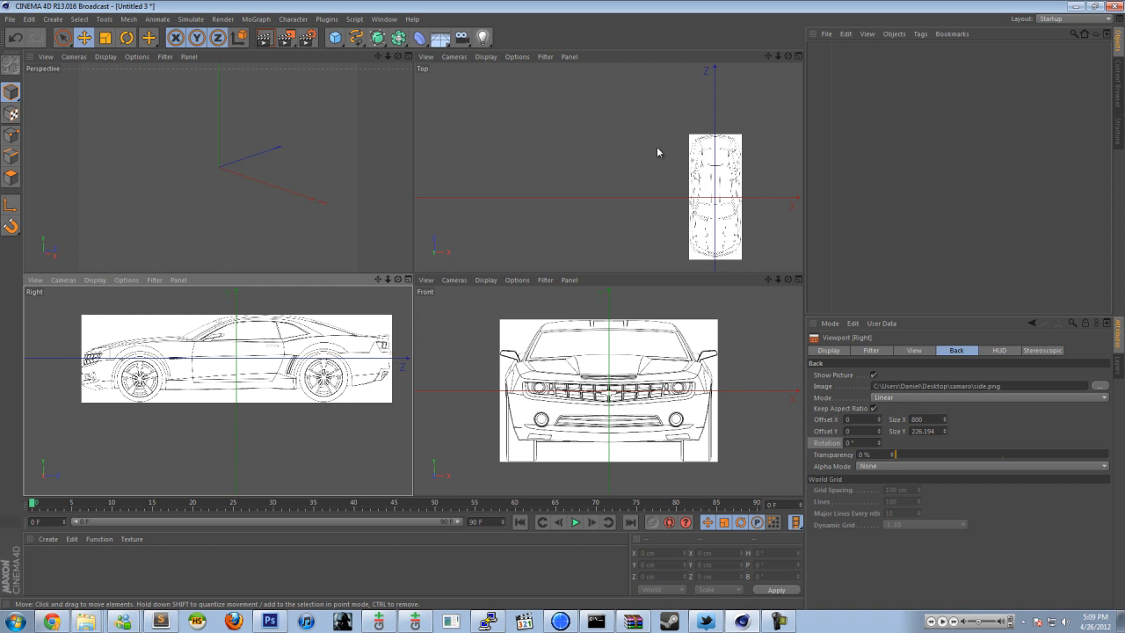
Step: Compare the car blueprints and their background settings across the Top, Right and Front viewports
{"action": "left_click", "coordinate": [715, 143]}
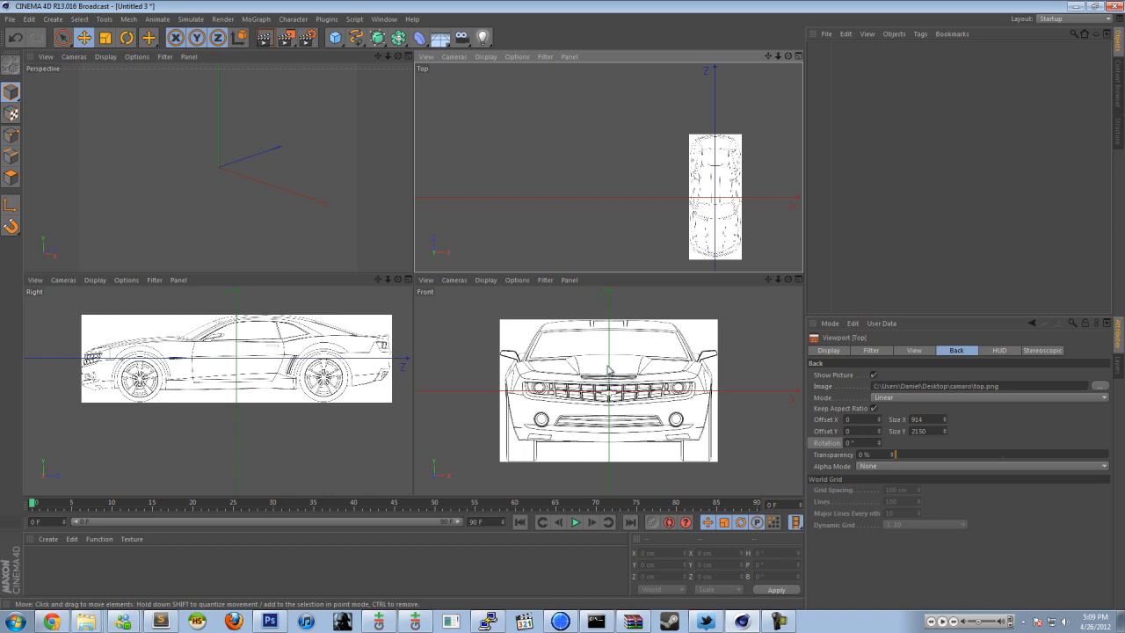
{"action": "left_click", "coordinate": [391, 352]}
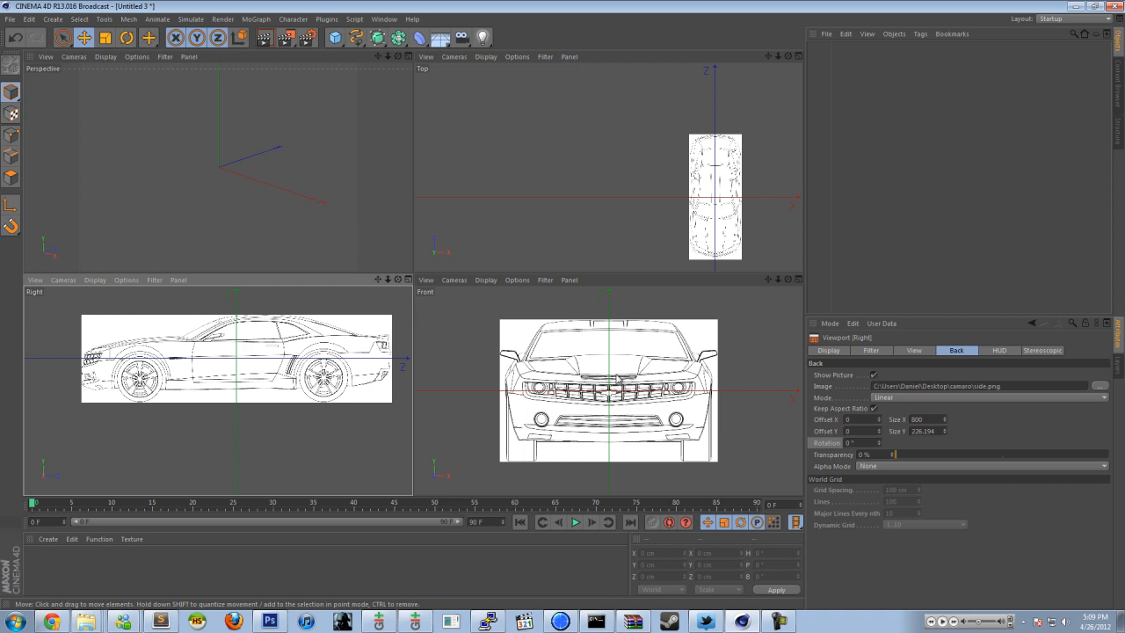
{"action": "left_click", "coordinate": [607, 380]}
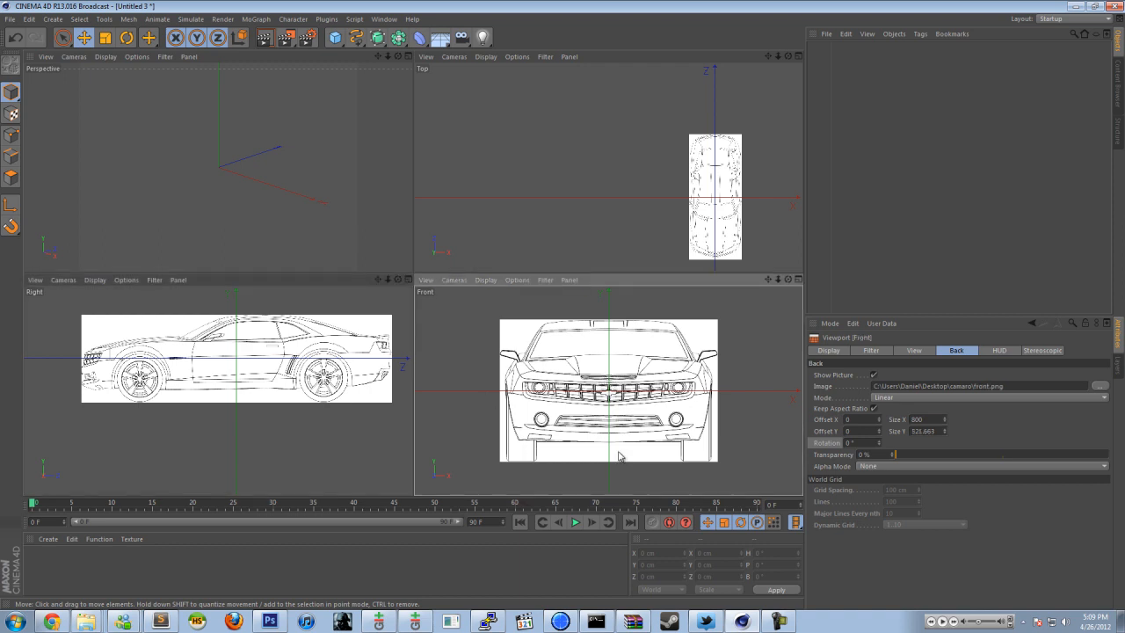
{"action": "left_click", "coordinate": [85, 361]}
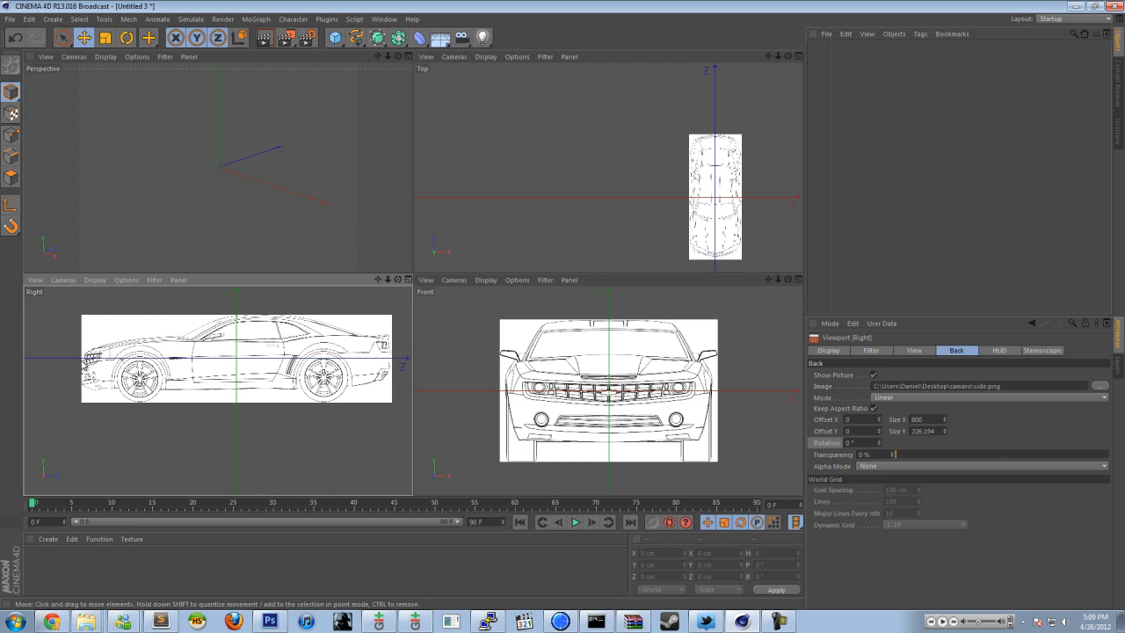
Step: Add a null object to the scene
{"action": "left_click", "coordinate": [58, 22]}
{"action": "left_click", "coordinate": [44, 20]}
{"action": "left_click", "coordinate": [53, 21]}
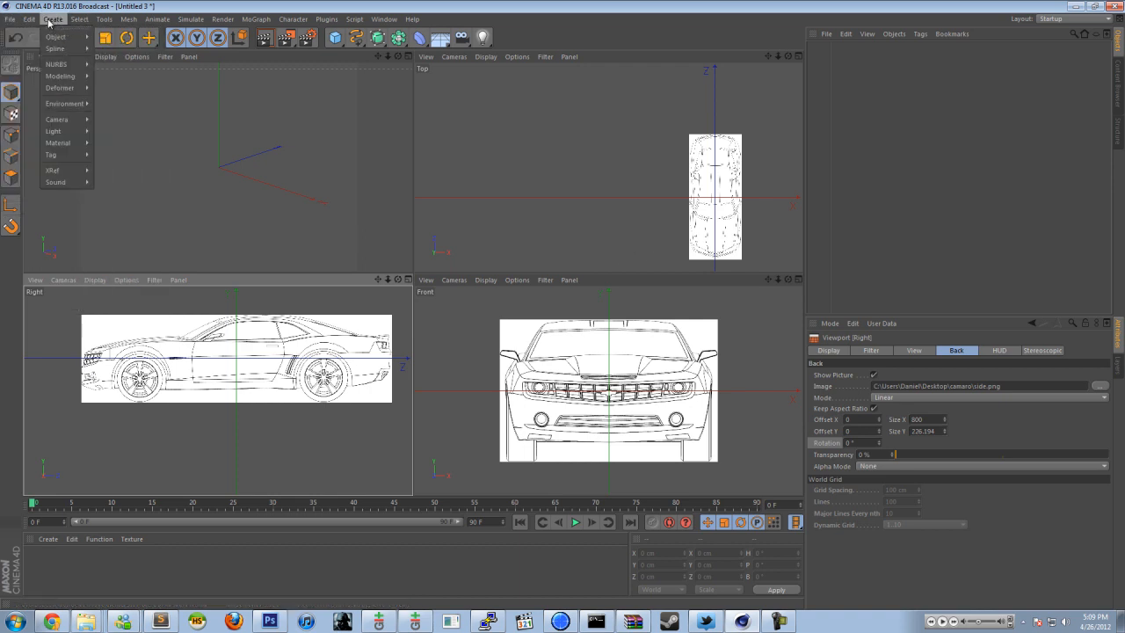
{"action": "mouse_move", "coordinate": [56, 39]}
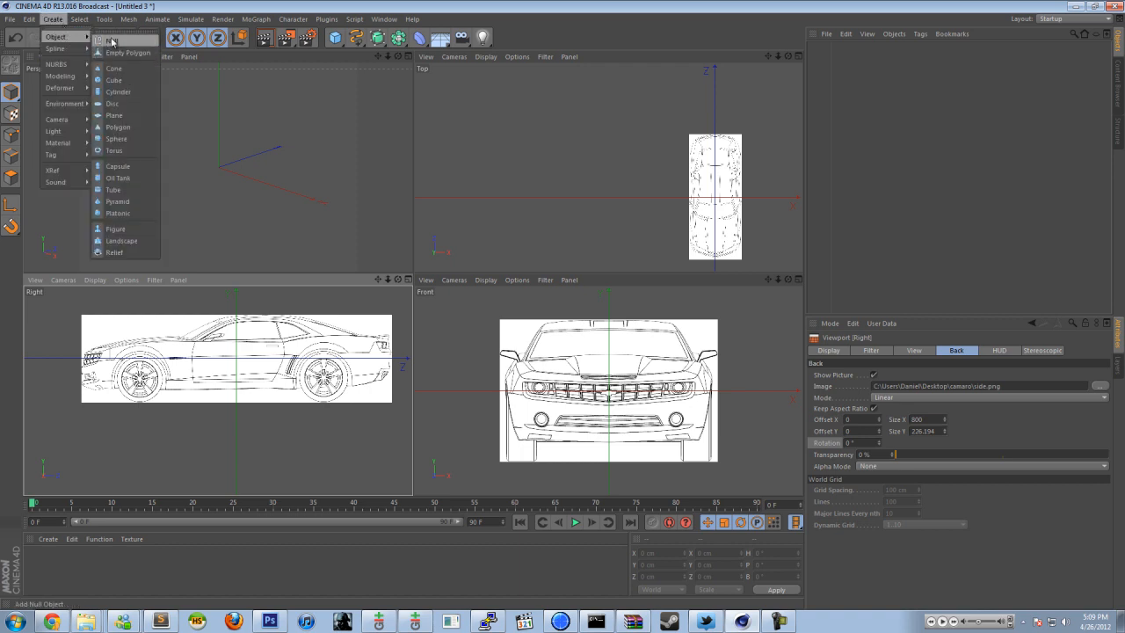
{"action": "left_click", "coordinate": [115, 42]}
Step: Move the null along Z to the rear bumper edge of the top-view blueprint, at about 1072.5 cm
{"action": "left_click_drag", "start_coordinate": [716, 144], "coordinate": [723, 73]}
{"action": "scroll", "coordinate": [750, 115], "scroll_direction": "up", "scroll_amount": 8}
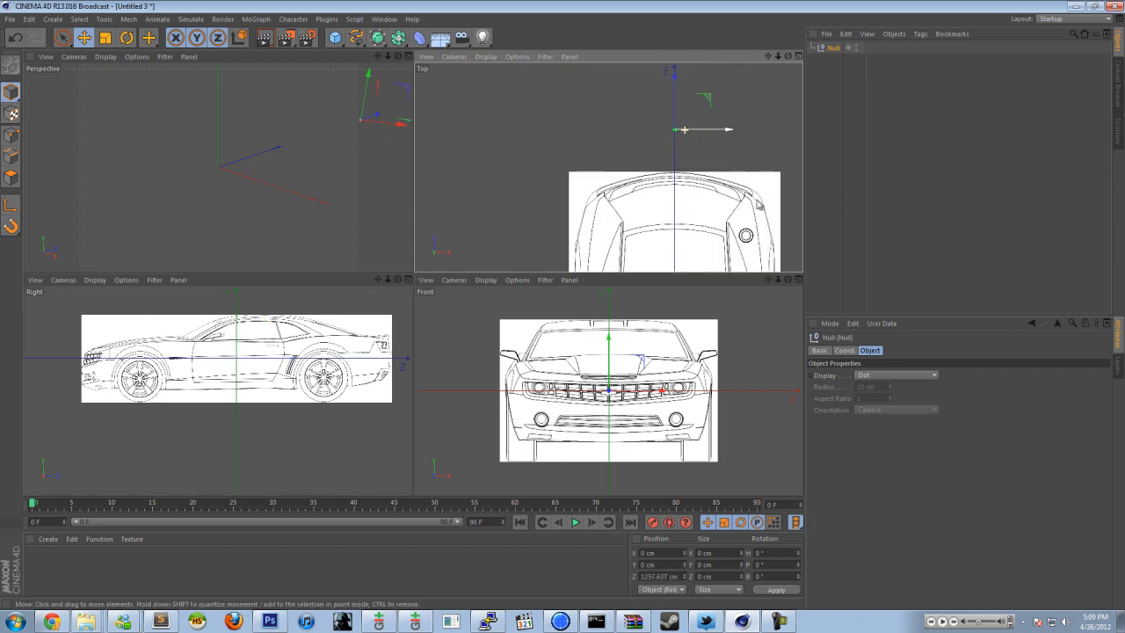
{"action": "left_click_drag", "start_coordinate": [703, 82], "coordinate": [716, 195]}
{"action": "scroll", "coordinate": [748, 150], "scroll_direction": "up", "scroll_amount": 2}
{"action": "scroll", "coordinate": [748, 150], "scroll_direction": "up", "scroll_amount": 3}
{"action": "middle_click_drag", "start_coordinate": [744, 211], "coordinate": [723, 304], "text": "alt"}
{"action": "middle_click_drag", "start_coordinate": [682, 239], "coordinate": [685, 174], "text": "alt"}
{"action": "scroll", "coordinate": [659, 268], "scroll_direction": "up", "scroll_amount": 2}
{"action": "scroll", "coordinate": [795, 180], "scroll_direction": "up", "scroll_amount": 3}
{"action": "scroll", "coordinate": [661, 254], "scroll_direction": "up", "scroll_amount": 3}
{"action": "scroll", "coordinate": [542, 253], "scroll_direction": "up", "scroll_amount": 2}
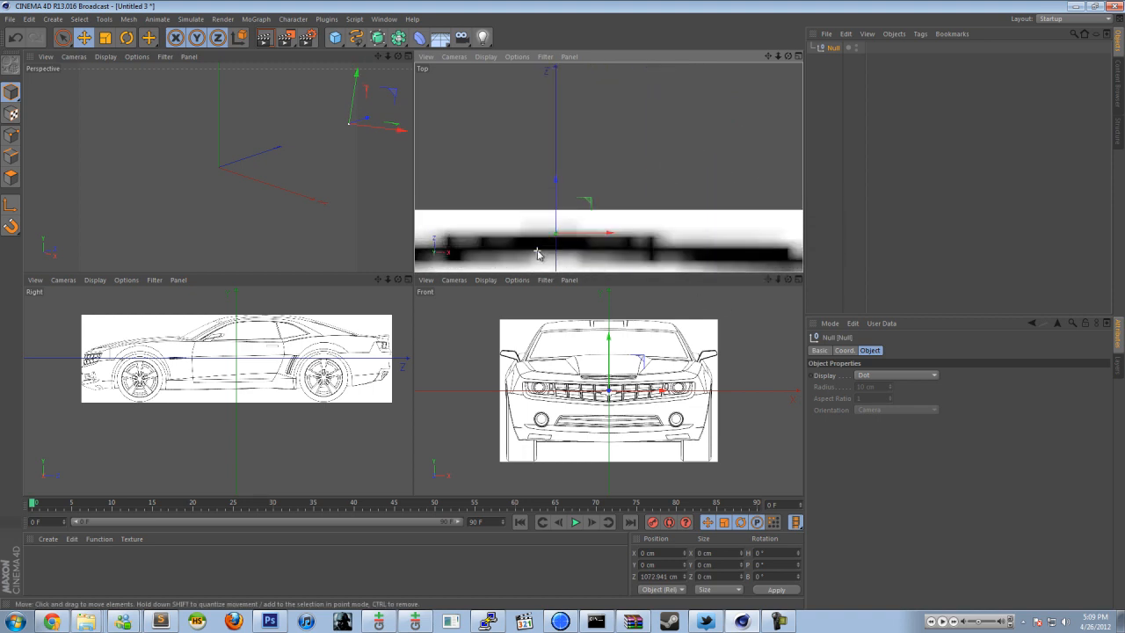
{"action": "left_click_drag", "start_coordinate": [556, 182], "coordinate": [558, 186]}
Step: In the maximized Right viewport, move the null along Z to the rear end of the side blueprint, at about 402.1 cm
{"action": "scroll", "coordinate": [495, 323], "scroll_direction": "up", "scroll_amount": 3}
{"action": "scroll", "coordinate": [539, 311], "scroll_direction": "down", "scroll_amount": 3}
{"action": "scroll", "coordinate": [68, 347], "scroll_direction": "up", "scroll_amount": 4}
{"action": "scroll", "coordinate": [159, 343], "scroll_direction": "down", "scroll_amount": 2}
{"action": "scroll", "coordinate": [303, 336], "scroll_direction": "down", "scroll_amount": 3}
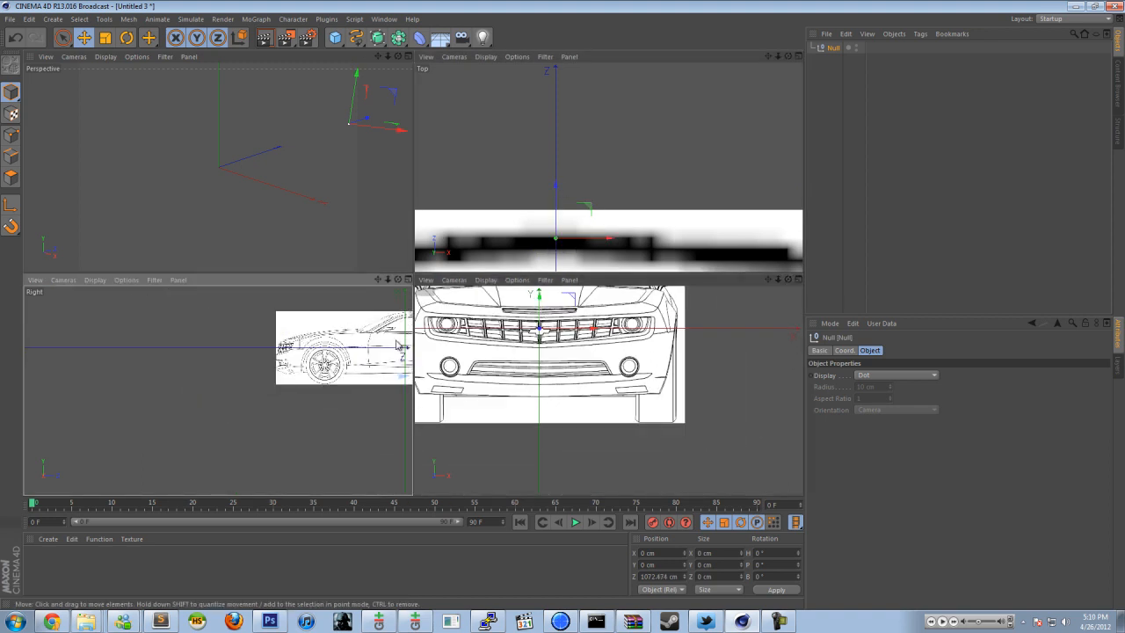
{"action": "middle_click", "coordinate": [291, 349]}
{"action": "middle_click_drag", "start_coordinate": [656, 154], "coordinate": [130, 355], "text": "alt"}
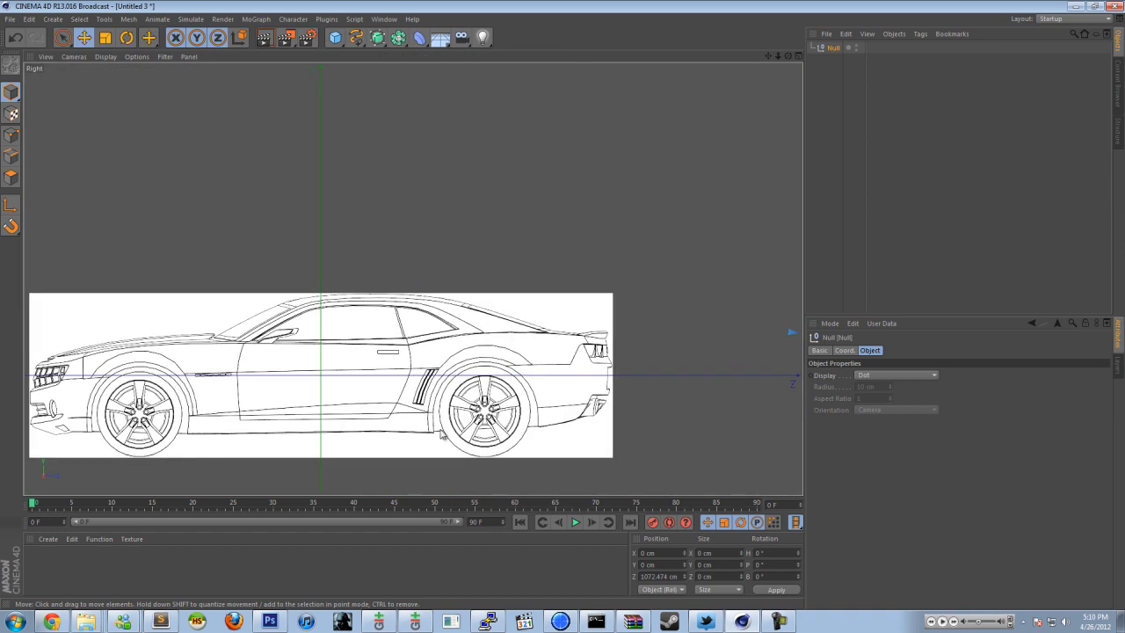
{"action": "scroll", "coordinate": [456, 341], "scroll_direction": "down", "scroll_amount": 1}
{"action": "scroll", "coordinate": [455, 341], "scroll_direction": "down", "scroll_amount": 2}
{"action": "scroll", "coordinate": [528, 339], "scroll_direction": "down", "scroll_amount": 3}
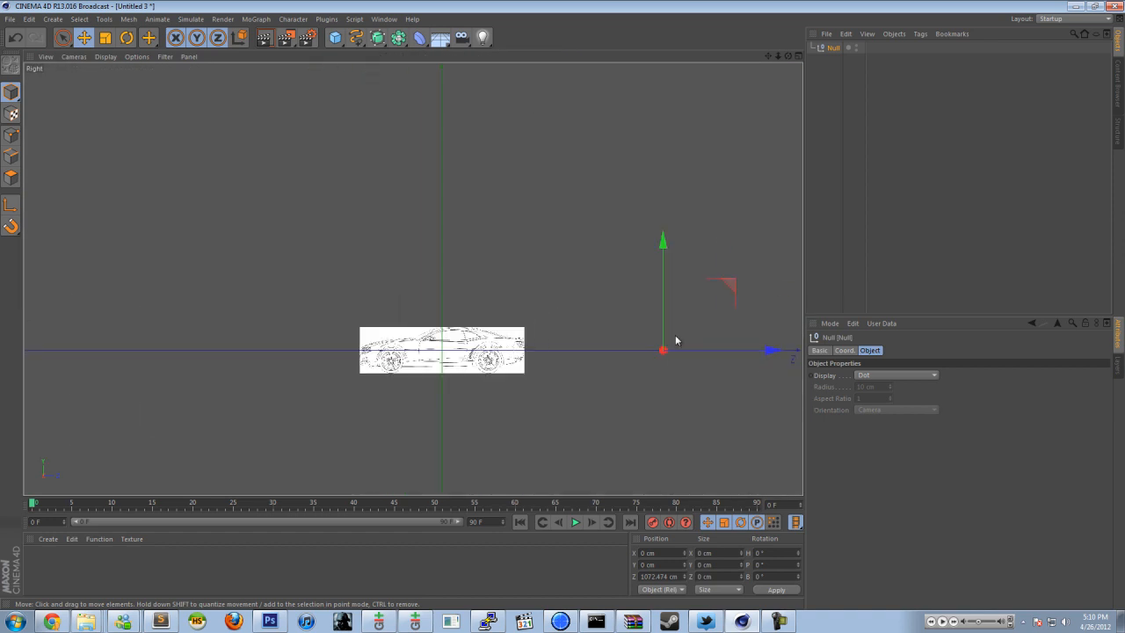
{"action": "left_click_drag", "start_coordinate": [747, 352], "coordinate": [614, 352]}
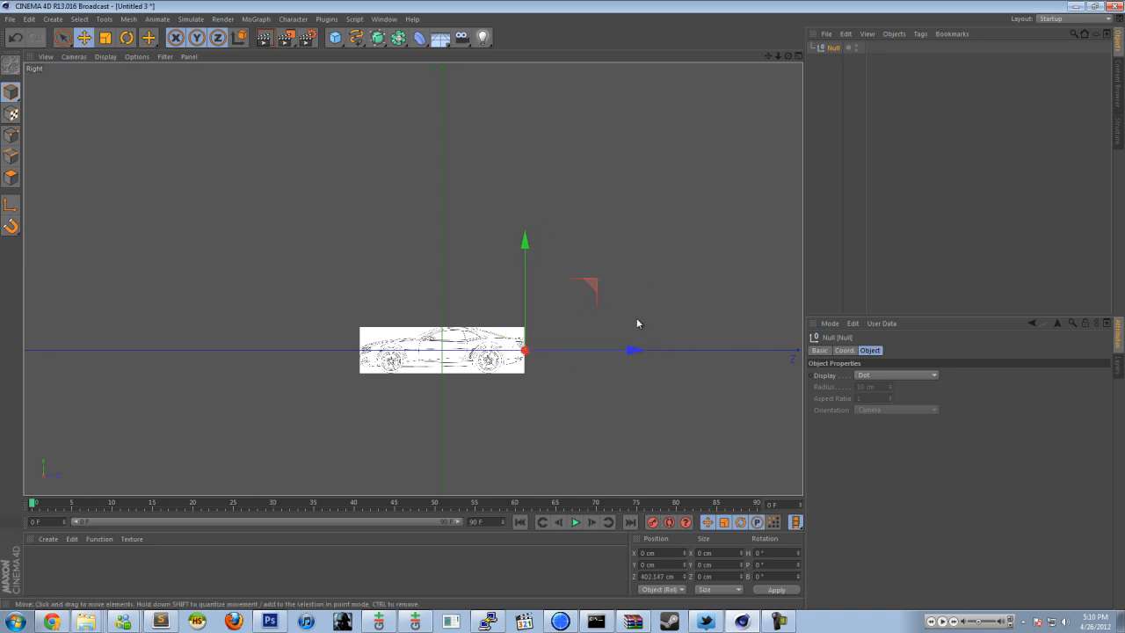
Step: Fine-tune the null to the car's rearmost edge in the side view, about Y 17.6 cm and Z 400.3 cm, and deselect it
{"action": "scroll", "coordinate": [651, 389], "scroll_direction": "up", "scroll_amount": 5}
{"action": "scroll", "coordinate": [467, 219], "scroll_direction": "up", "scroll_amount": 6}
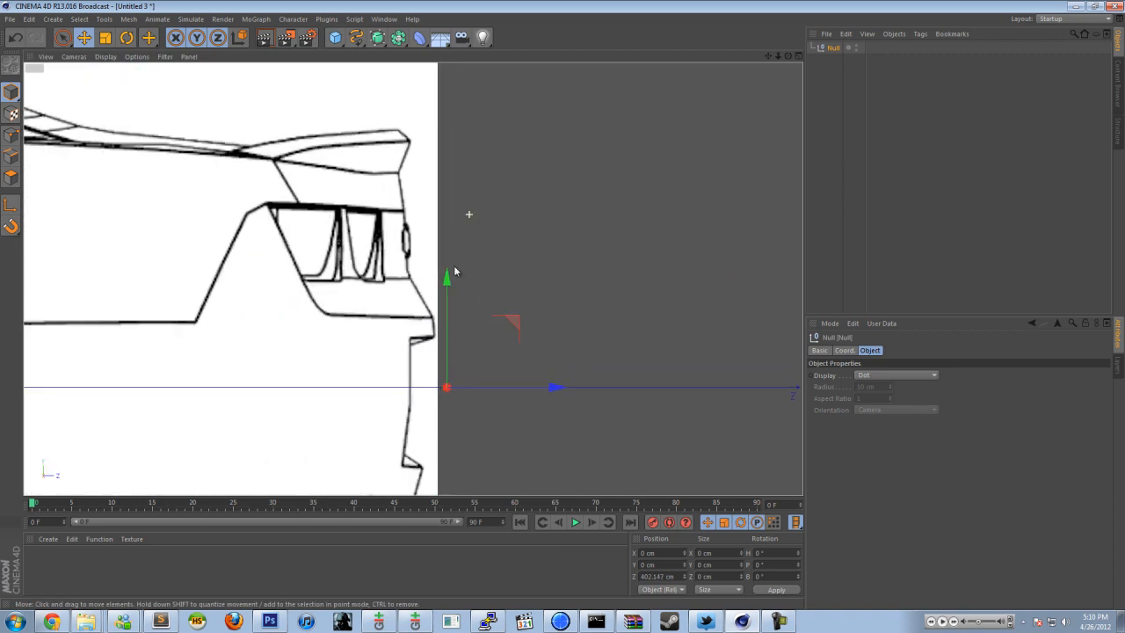
{"action": "left_click_drag", "start_coordinate": [449, 322], "coordinate": [449, 248]}
{"action": "left_click_drag", "start_coordinate": [521, 312], "coordinate": [514, 314]}
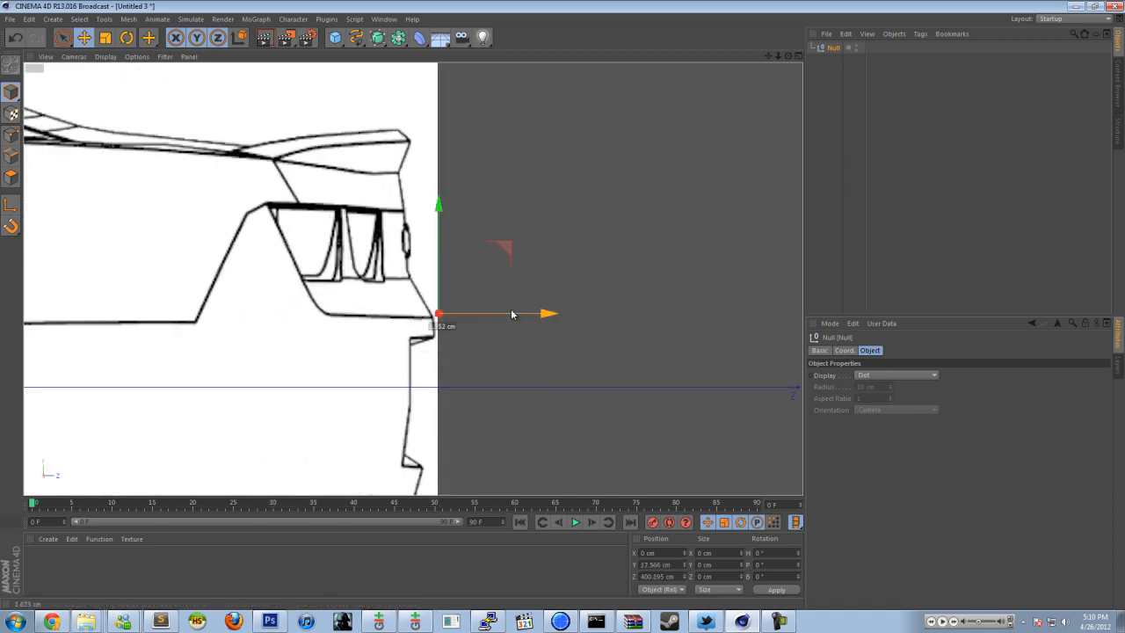
{"action": "left_click", "coordinate": [326, 306]}
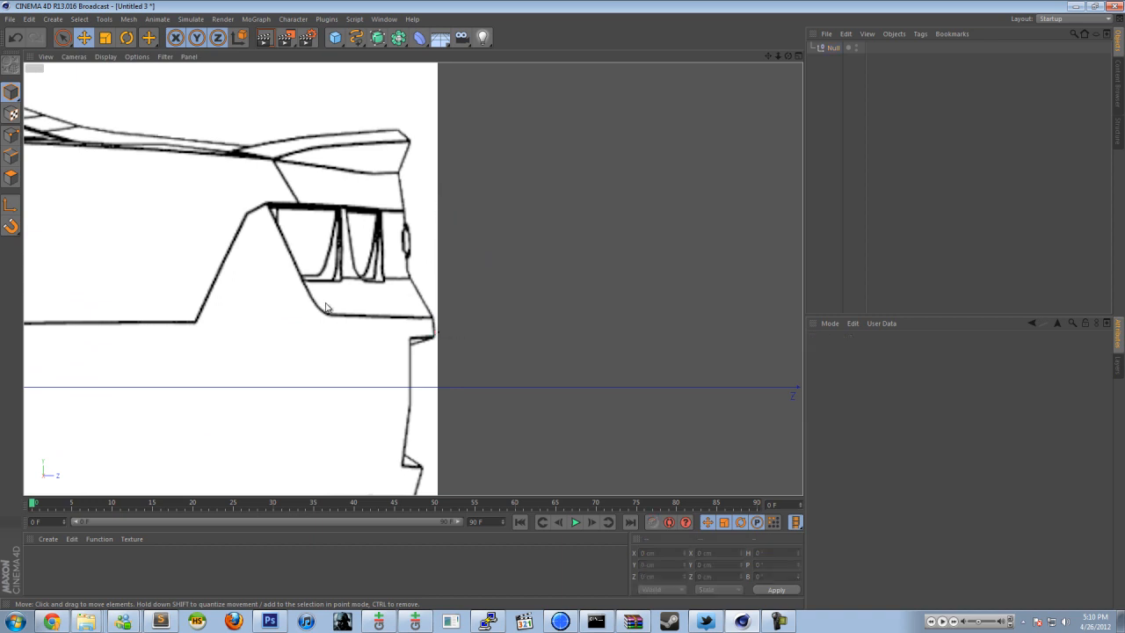
Step: Restore the four-view layout and switch to the open project Cinema4D_0001.c4d
{"action": "middle_click", "coordinate": [401, 255]}
{"action": "scroll", "coordinate": [282, 327], "scroll_direction": "down", "scroll_amount": 8}
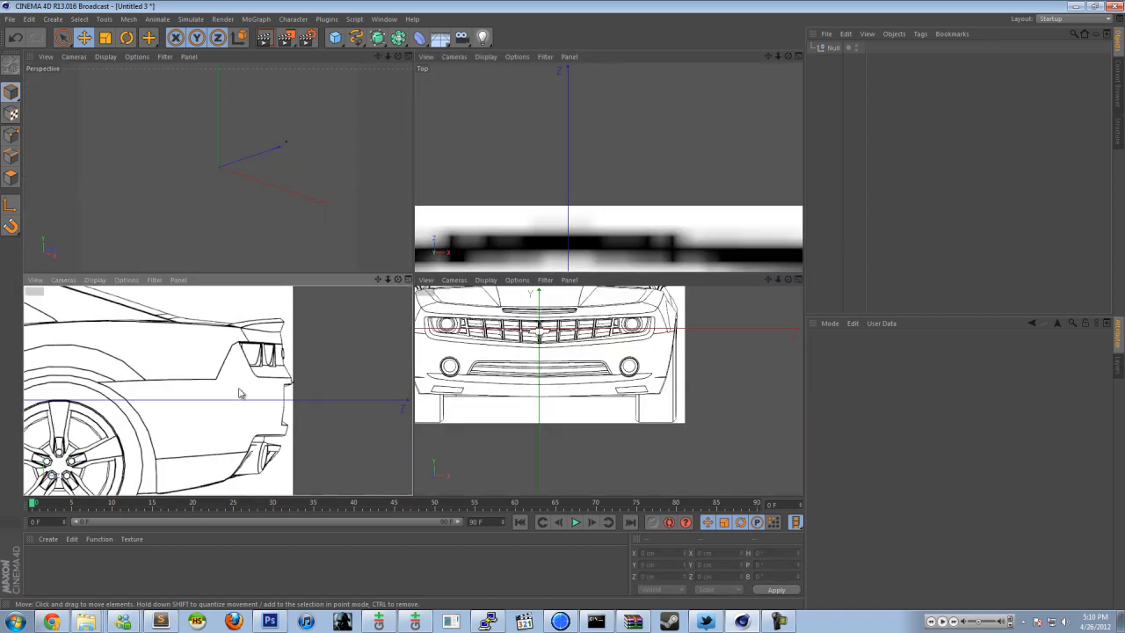
{"action": "scroll", "coordinate": [246, 404], "scroll_direction": "down", "scroll_amount": 2}
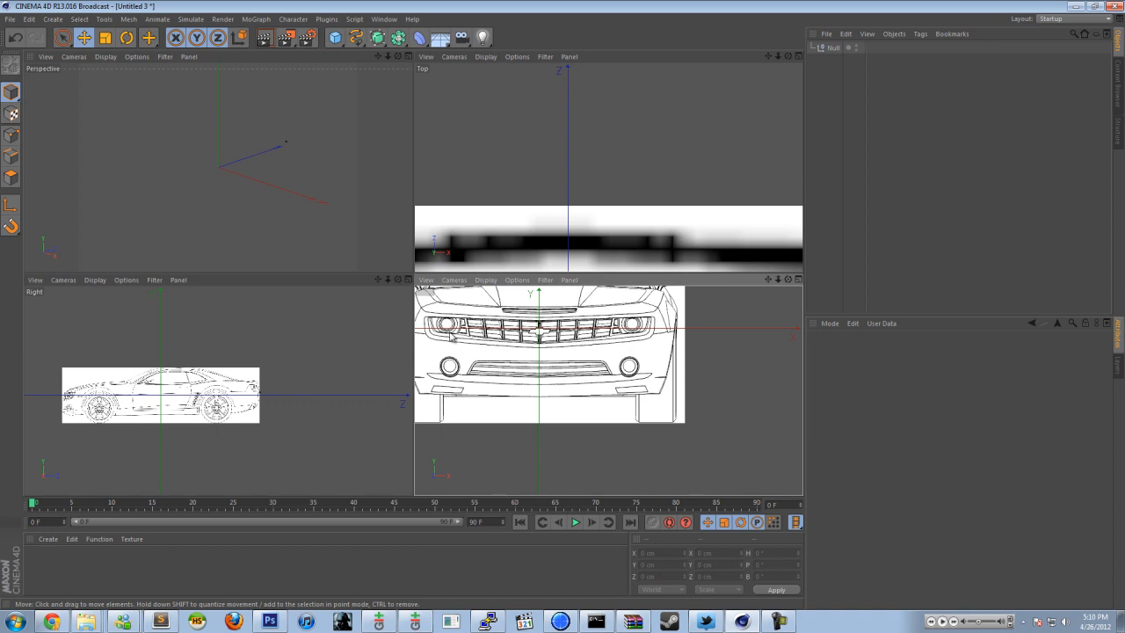
{"action": "left_click", "coordinate": [383, 352]}
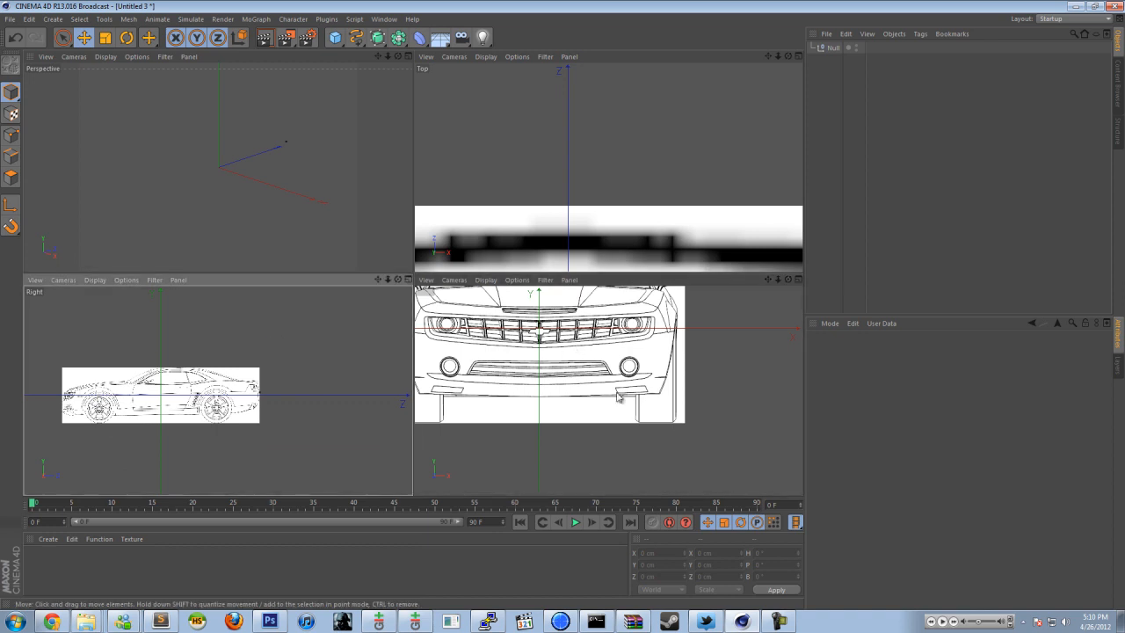
{"action": "left_click", "coordinate": [385, 19]}
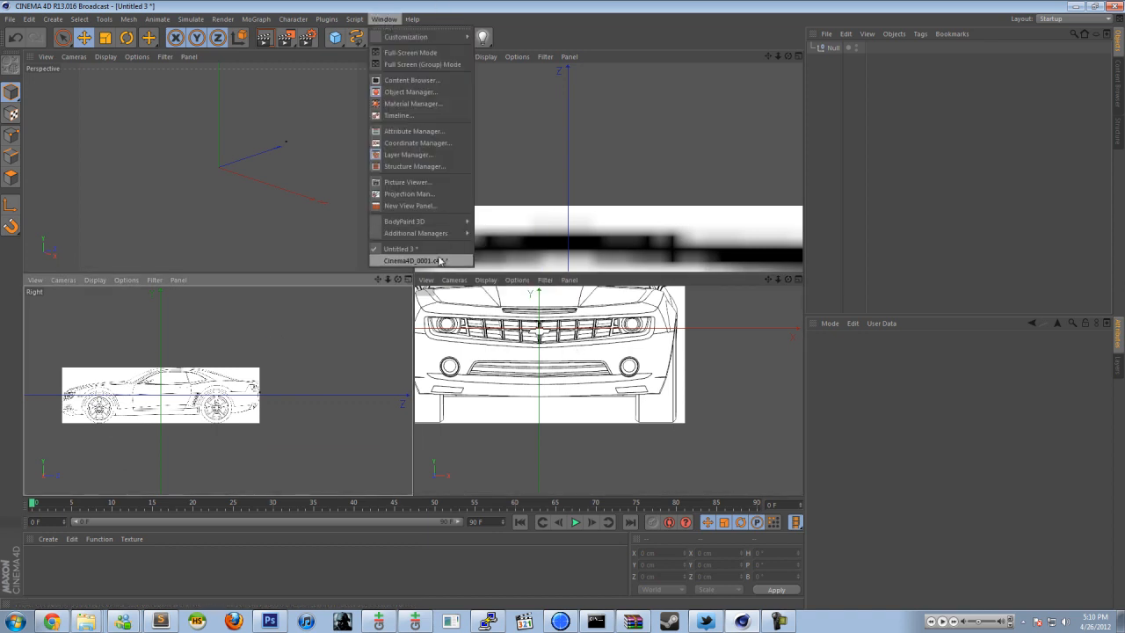
{"action": "left_click", "coordinate": [439, 261]}
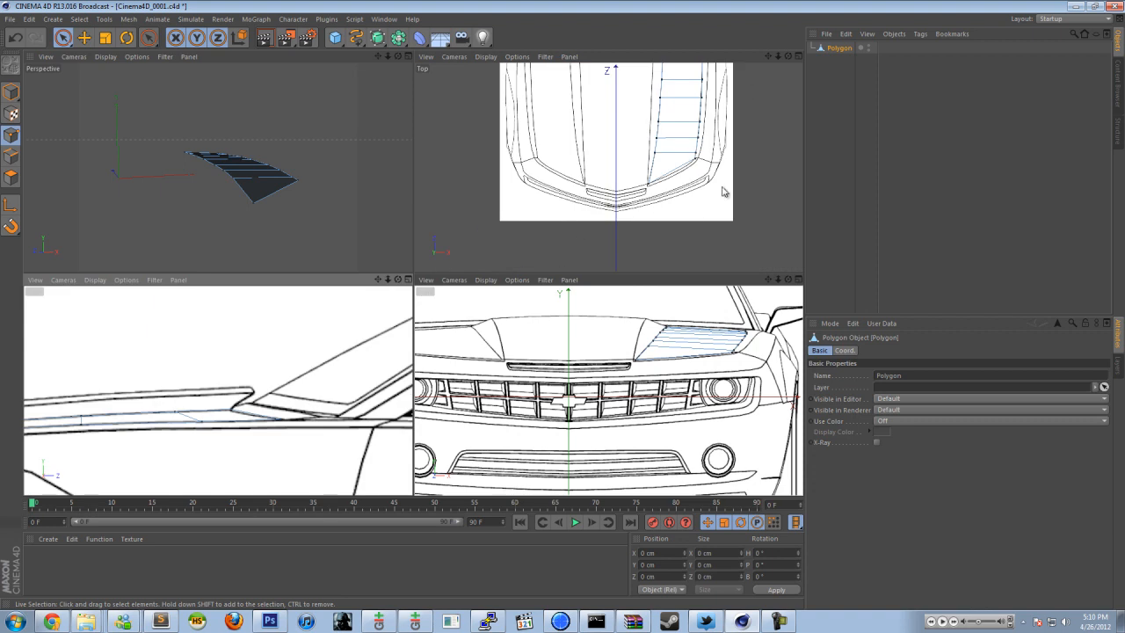
Step: Examine how the car blueprints and the hood polygon line up across the Top, Front, Right and Perspective viewports
{"action": "scroll", "coordinate": [588, 124], "scroll_direction": "down", "scroll_amount": 6}
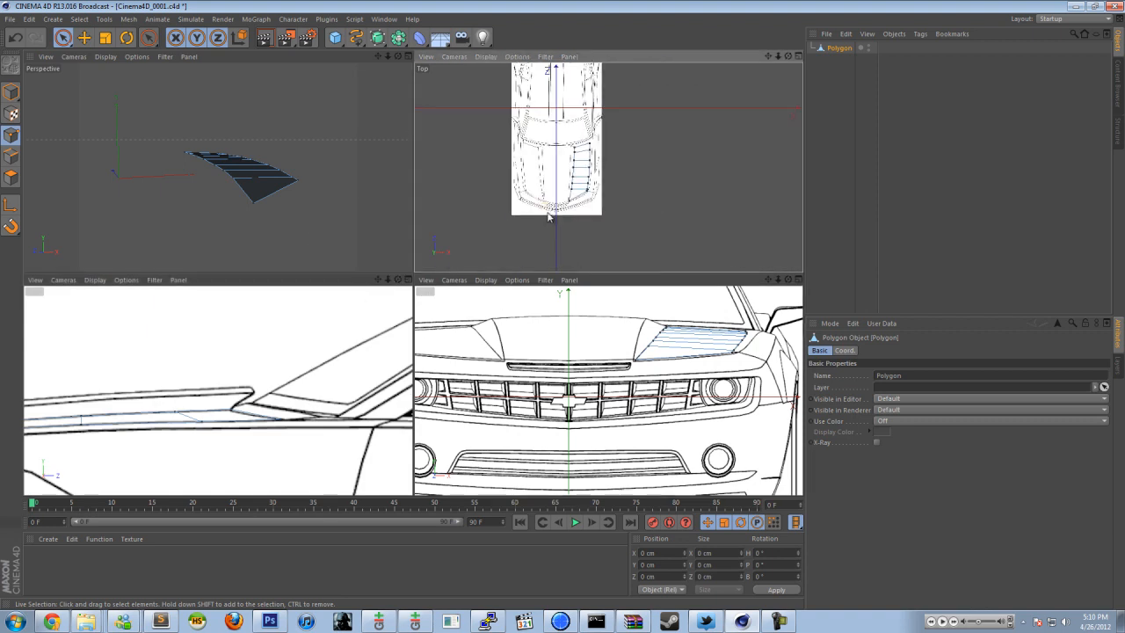
{"action": "left_click_drag", "start_coordinate": [768, 56], "coordinate": [563, 275]}
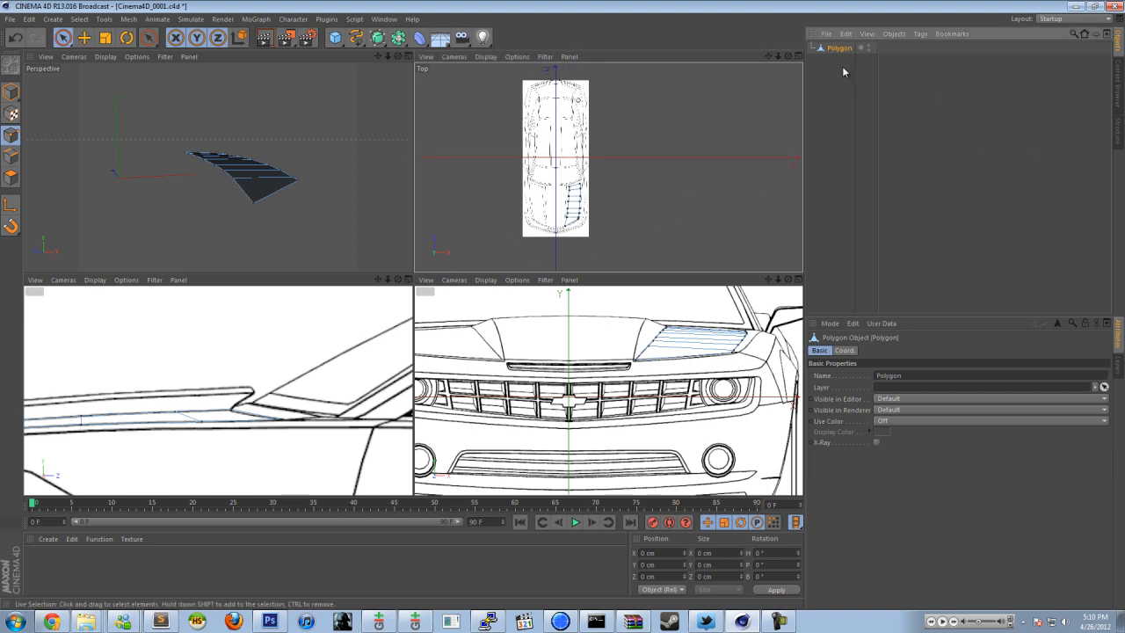
{"action": "left_click", "coordinate": [859, 153]}
{"action": "scroll", "coordinate": [590, 361], "scroll_direction": "down", "scroll_amount": 3}
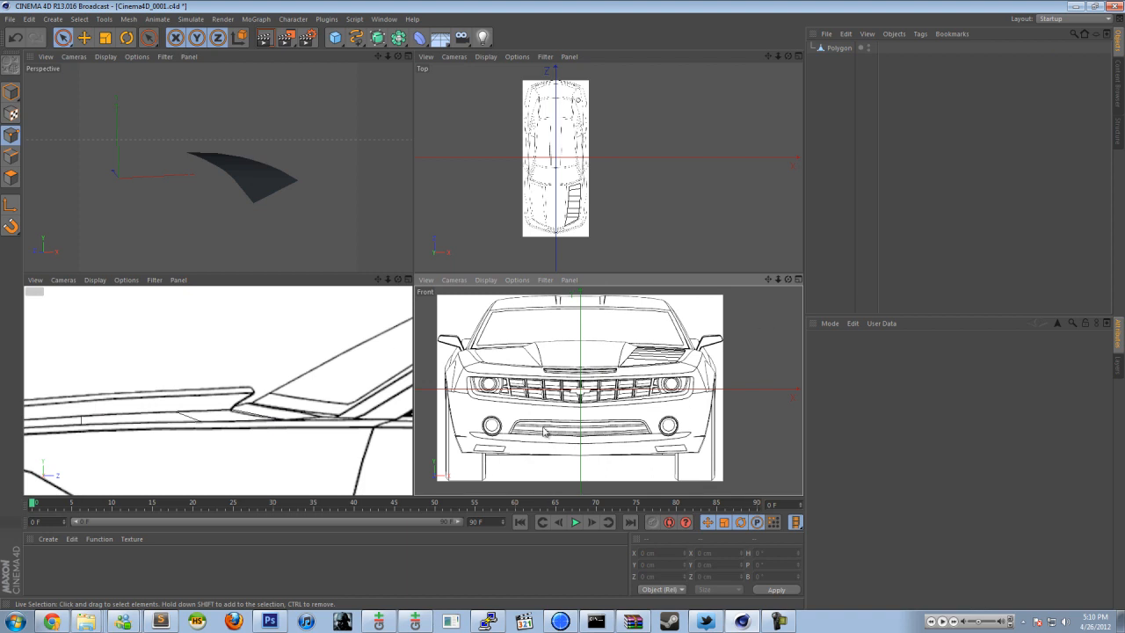
{"action": "scroll", "coordinate": [219, 381], "scroll_direction": "down", "scroll_amount": 5}
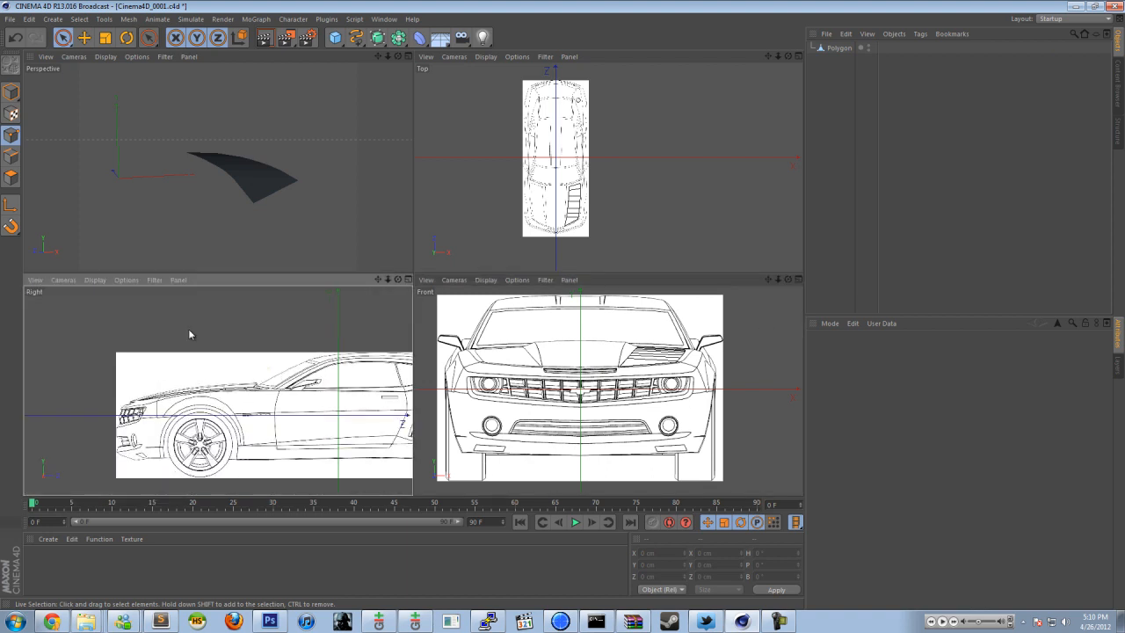
{"action": "scroll", "coordinate": [250, 170], "scroll_direction": "up", "scroll_amount": 5}
{"action": "left_click_drag", "start_coordinate": [249, 171], "coordinate": [274, 155], "text": "alt"}
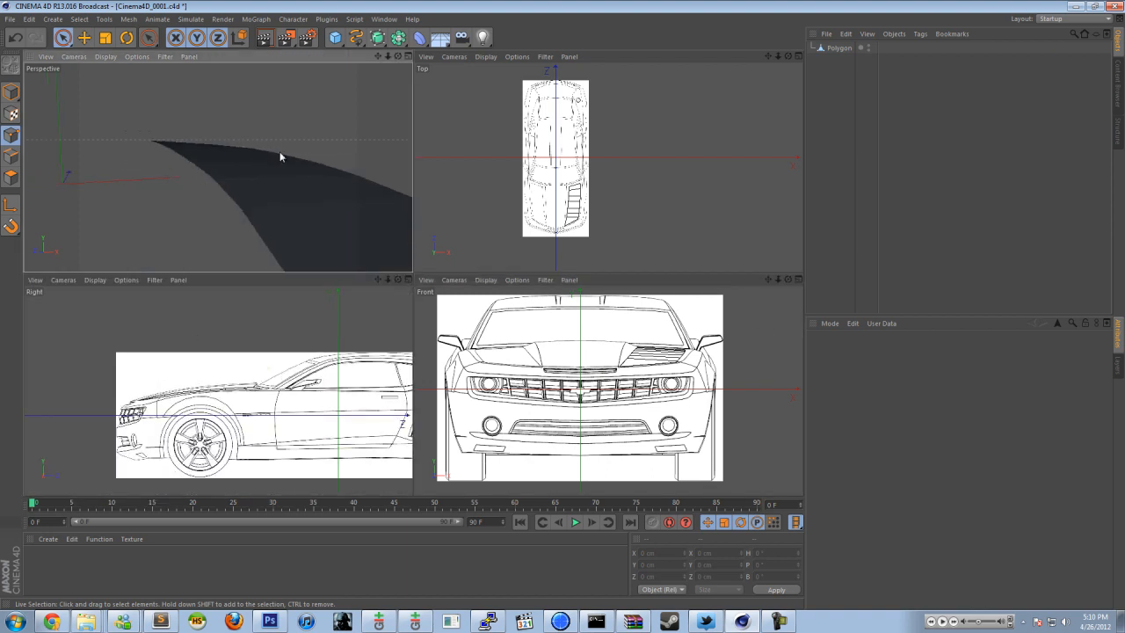
{"action": "scroll", "coordinate": [274, 148], "scroll_direction": "down", "scroll_amount": 5}
{"action": "scroll", "coordinate": [676, 334], "scroll_direction": "up", "scroll_amount": 4}
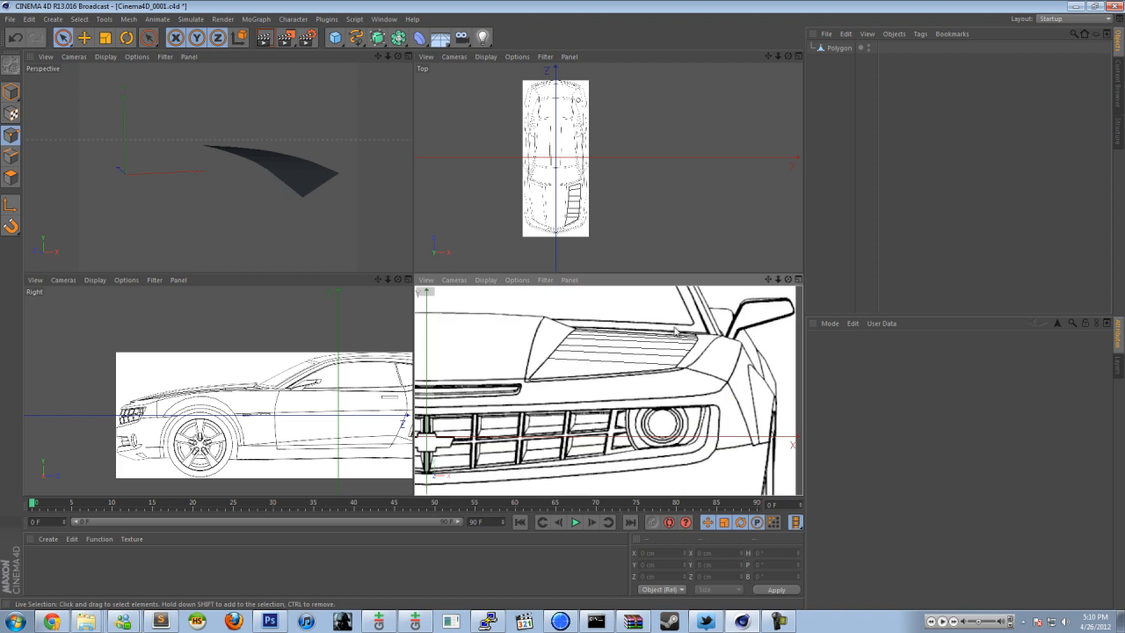
{"action": "scroll", "coordinate": [98, 412], "scroll_direction": "up", "scroll_amount": 4}
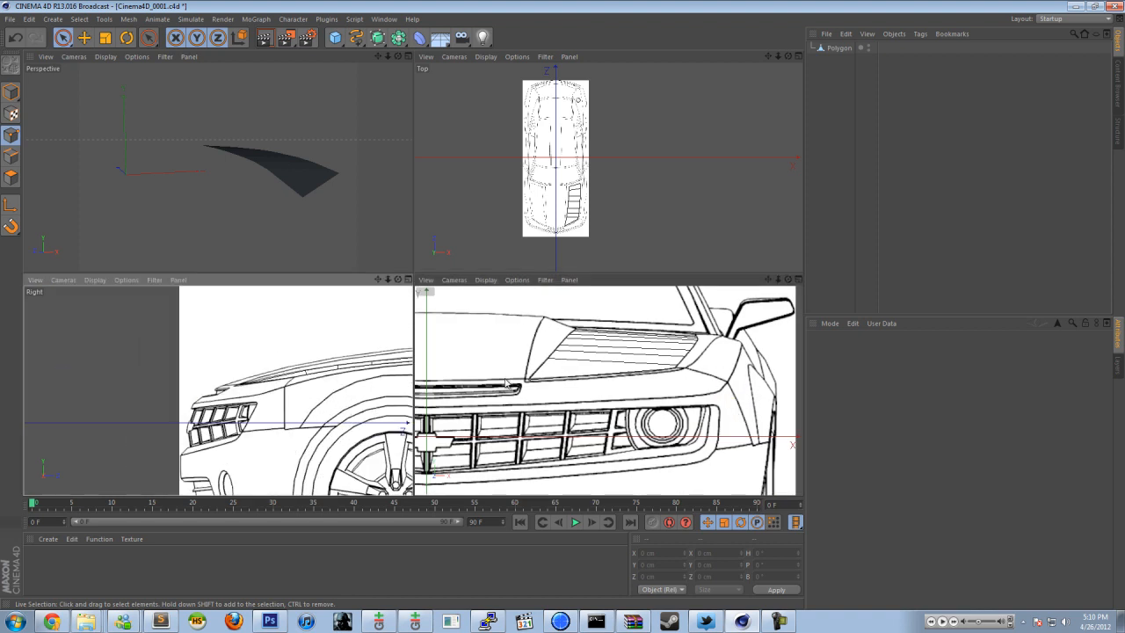
{"action": "left_click", "coordinate": [841, 49]}
{"action": "left_click", "coordinate": [856, 93]}
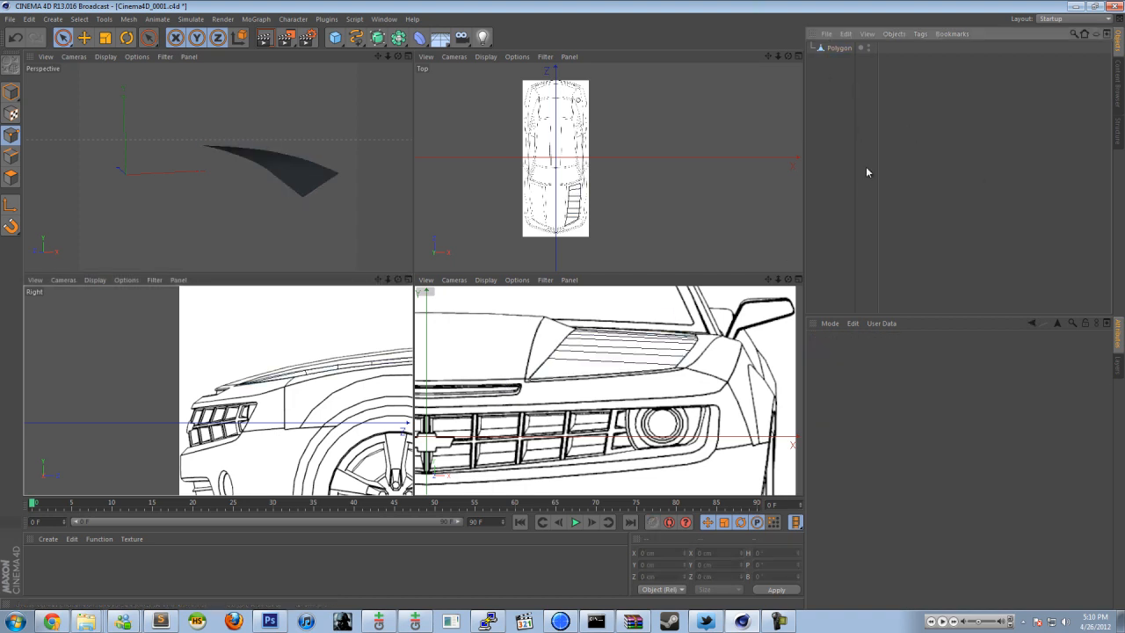
{"action": "left_click_drag", "start_coordinate": [867, 168], "coordinate": [834, 47]}
{"action": "left_click", "coordinate": [891, 94]}
{"action": "left_click_drag", "start_coordinate": [852, 88], "coordinate": [805, 30]}
{"action": "left_click", "coordinate": [957, 70]}
{"action": "scroll", "coordinate": [643, 357], "scroll_direction": "up", "scroll_amount": 3}
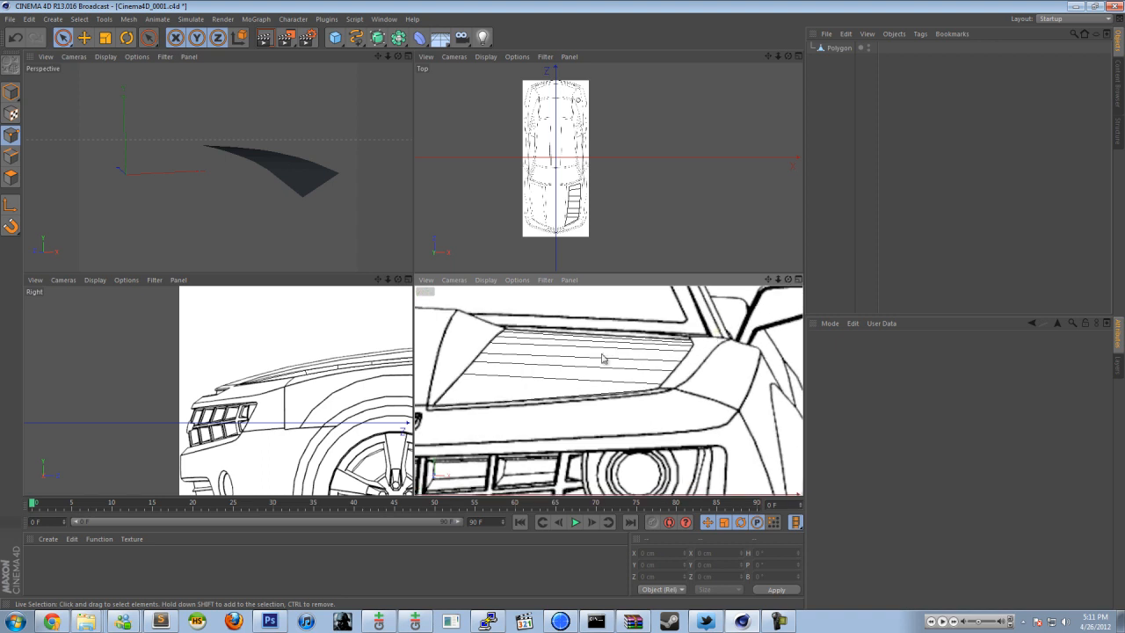
{"action": "left_click", "coordinate": [906, 80]}
{"action": "key", "text": "ctrl+a"}
{"action": "left_click", "coordinate": [909, 84]}
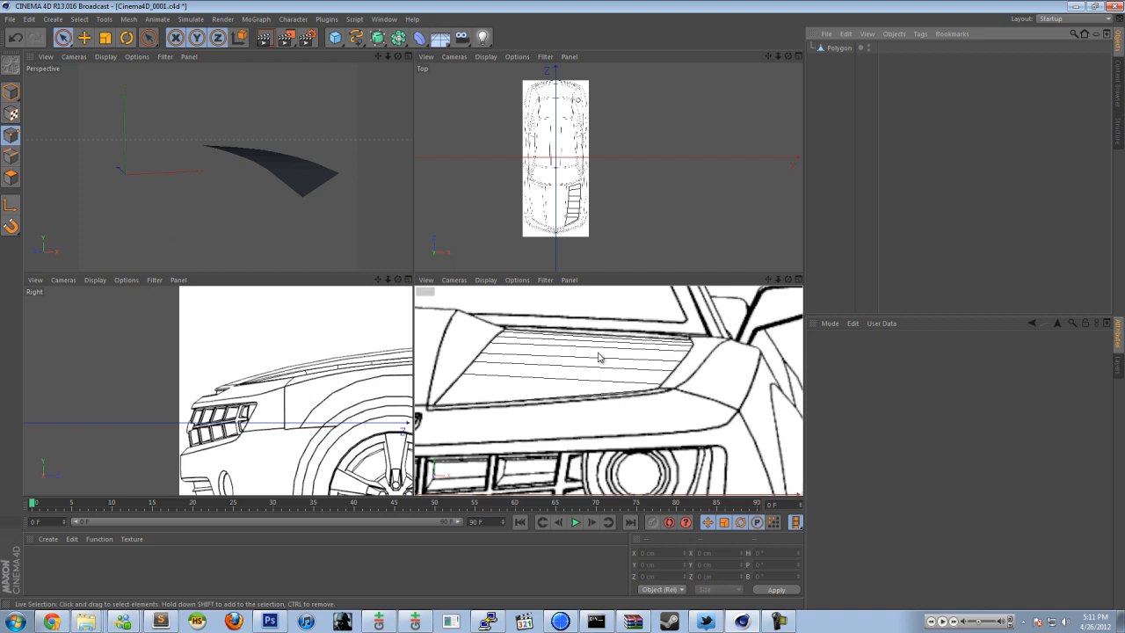
Step: Examine the hood polygon's shape in the maximized Perspective viewport and compare its front edge with the blueprint in the Top viewport
{"action": "scroll", "coordinate": [599, 356], "scroll_direction": "up", "scroll_amount": 3}
{"action": "middle_click", "coordinate": [285, 141]}
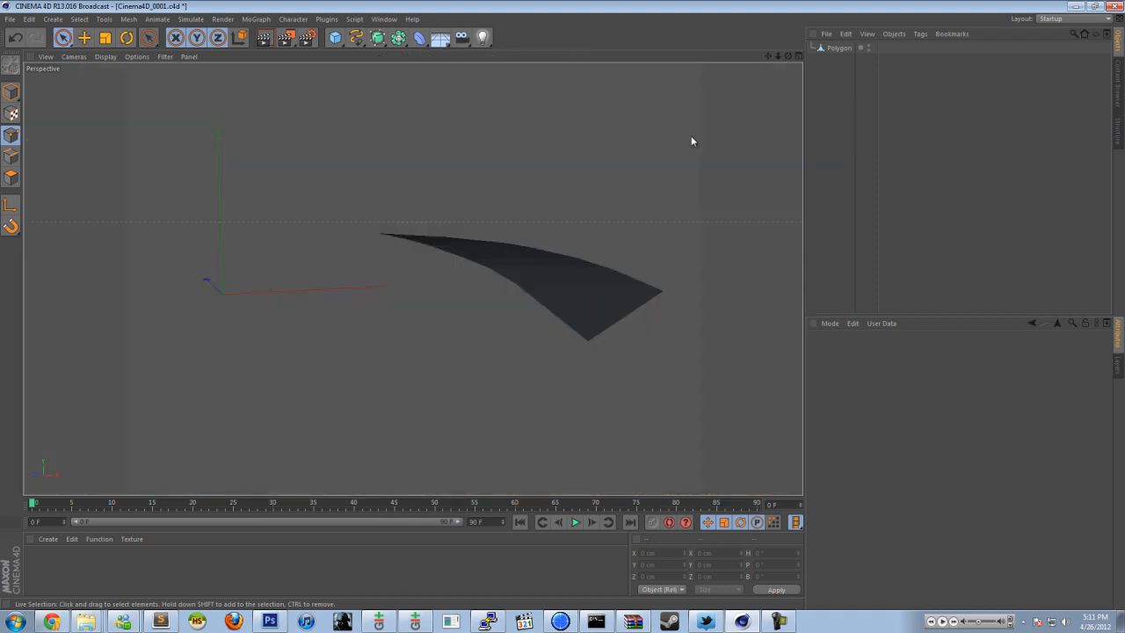
{"action": "left_click_drag", "start_coordinate": [787, 56], "coordinate": [454, 276]}
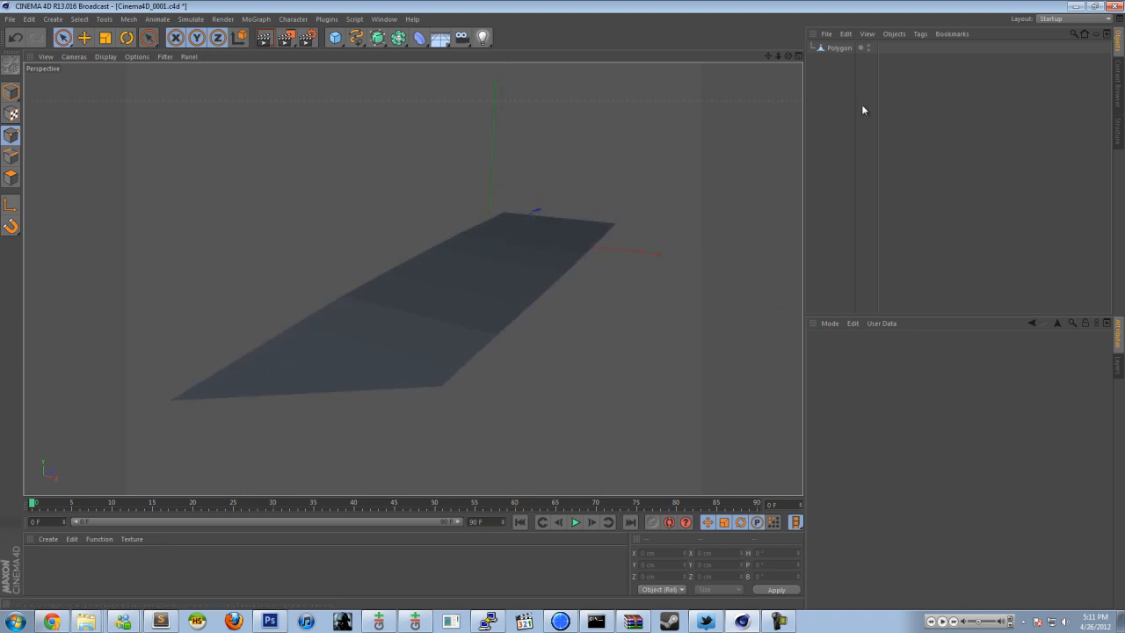
{"action": "left_click", "coordinate": [840, 48]}
{"action": "left_click", "coordinate": [916, 113]}
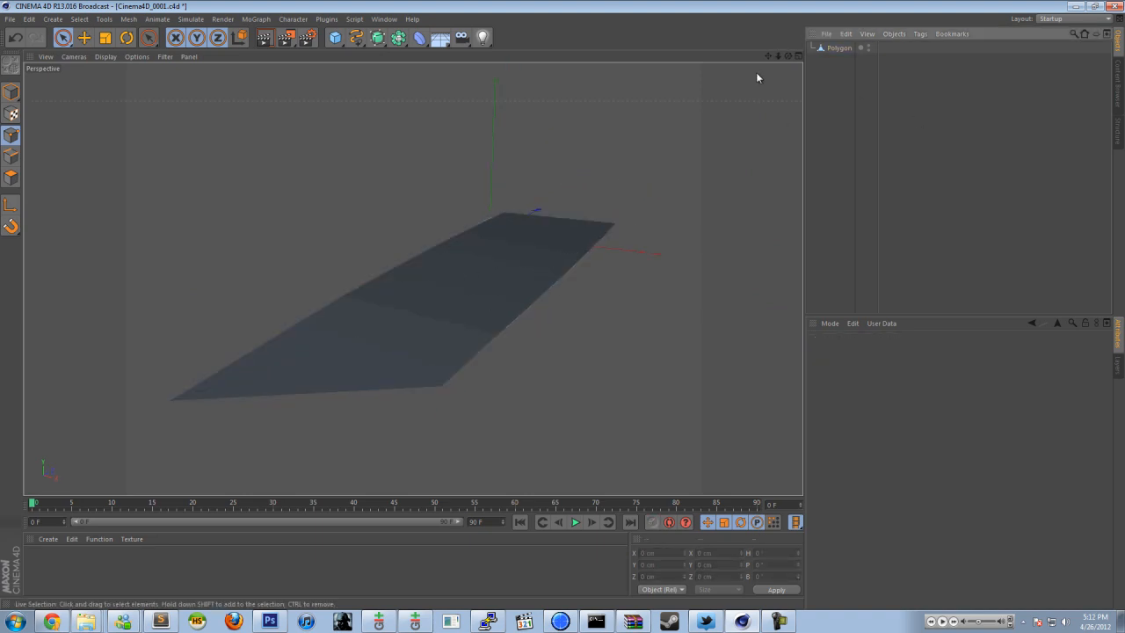
{"action": "middle_click", "coordinate": [666, 236]}
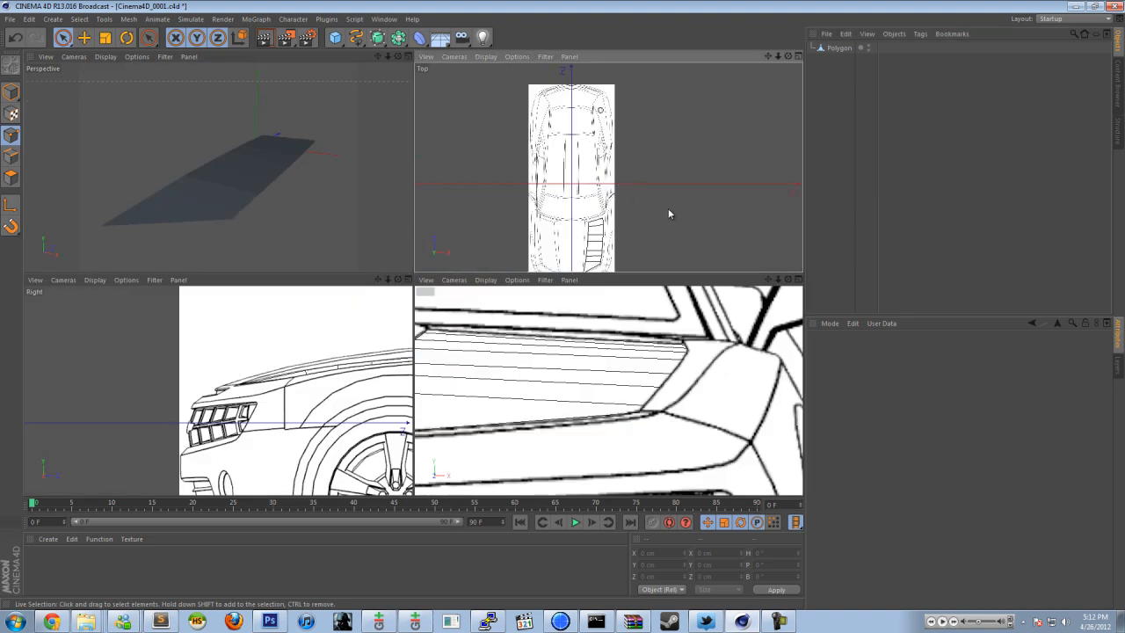
{"action": "middle_click", "coordinate": [644, 204]}
{"action": "middle_click", "coordinate": [471, 449]}
{"action": "middle_click", "coordinate": [608, 137]}
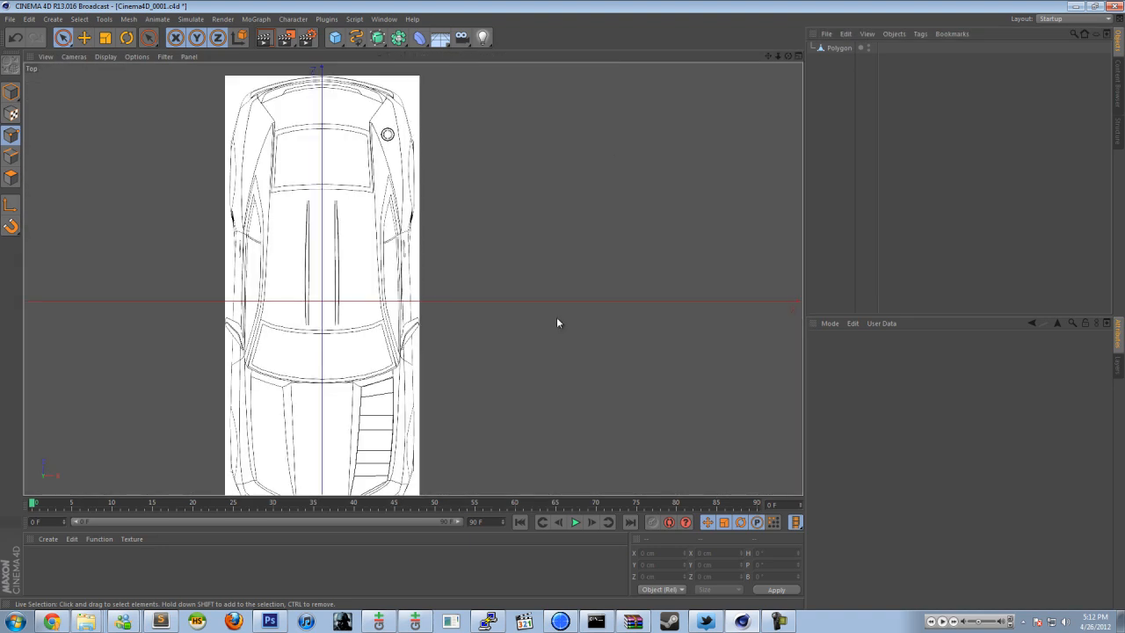
{"action": "middle_click_drag", "start_coordinate": [501, 351], "coordinate": [526, 126], "text": "alt"}
{"action": "right_click_drag", "start_coordinate": [262, 181], "coordinate": [678, 236], "text": "alt"}
{"action": "right_click_drag", "start_coordinate": [211, 286], "coordinate": [521, 314], "text": "alt"}
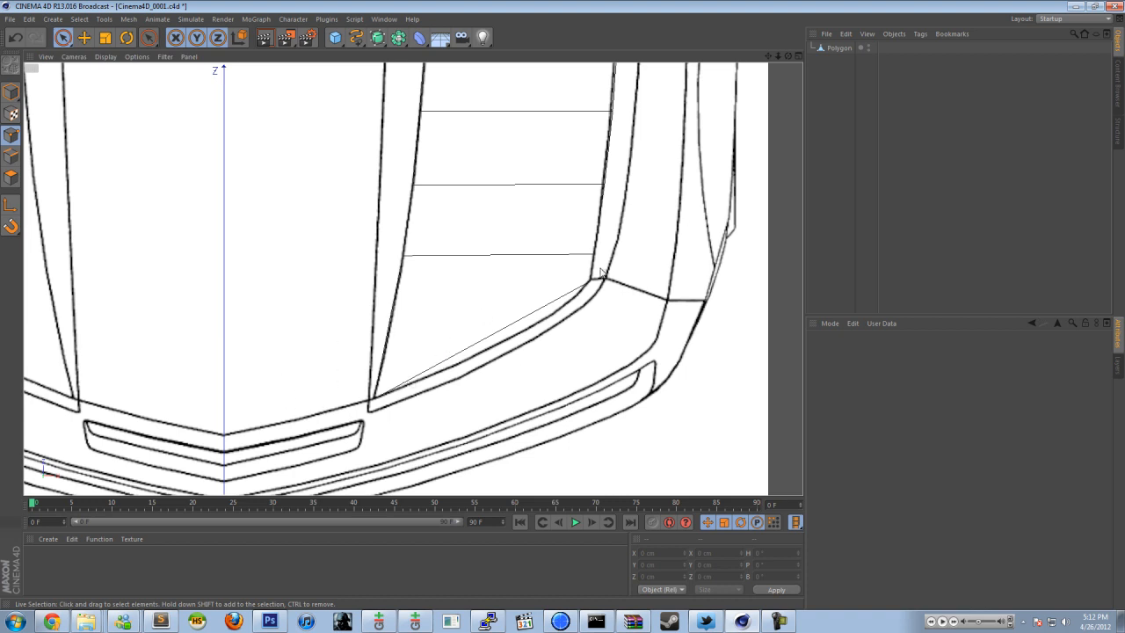
{"action": "scroll", "coordinate": [530, 369], "scroll_direction": "up", "scroll_amount": 2}
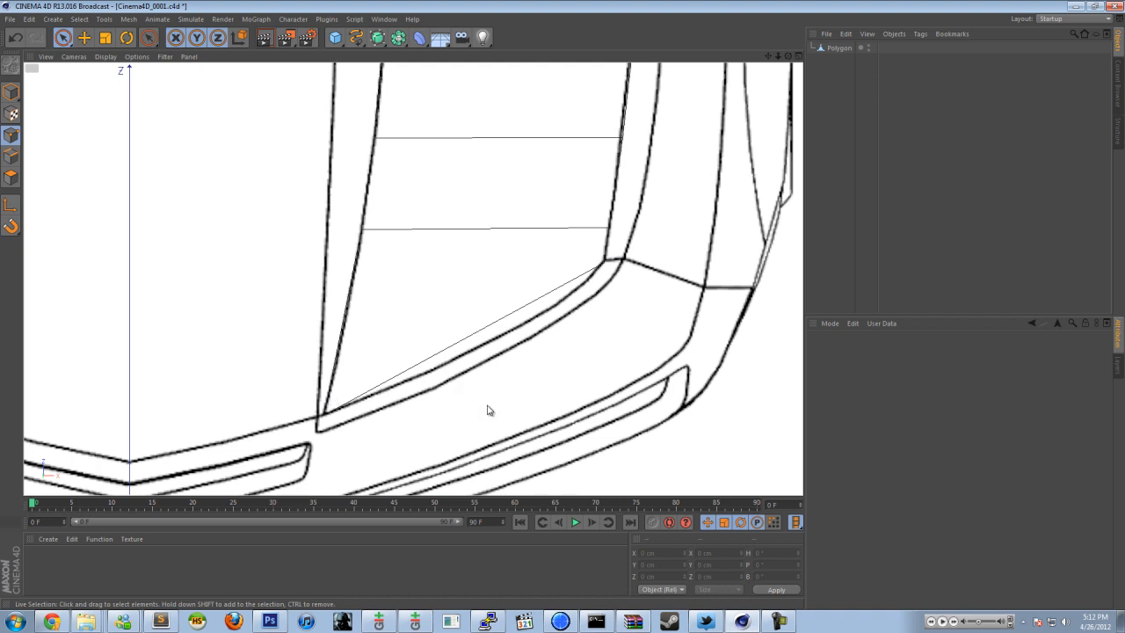
Step: Select the Polygon object with Live Selection active and look through the modeling commands available for its points
{"action": "left_click", "coordinate": [62, 37]}
{"action": "right_click", "coordinate": [511, 254]}
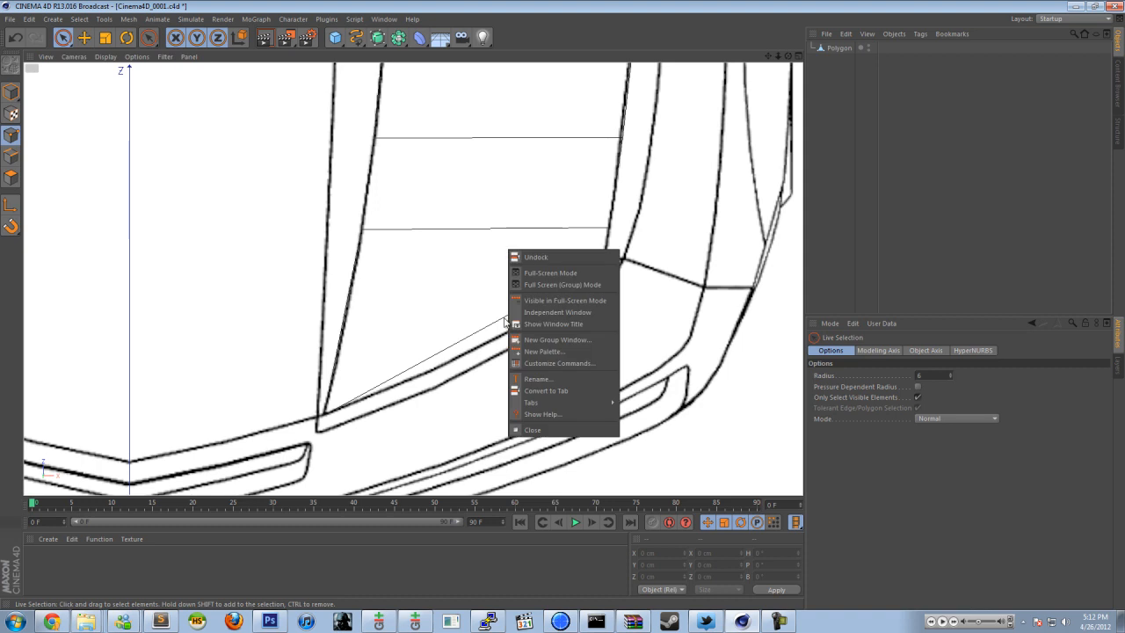
{"action": "left_click", "coordinate": [507, 201]}
{"action": "left_click", "coordinate": [835, 47]}
{"action": "right_click", "coordinate": [465, 171]}
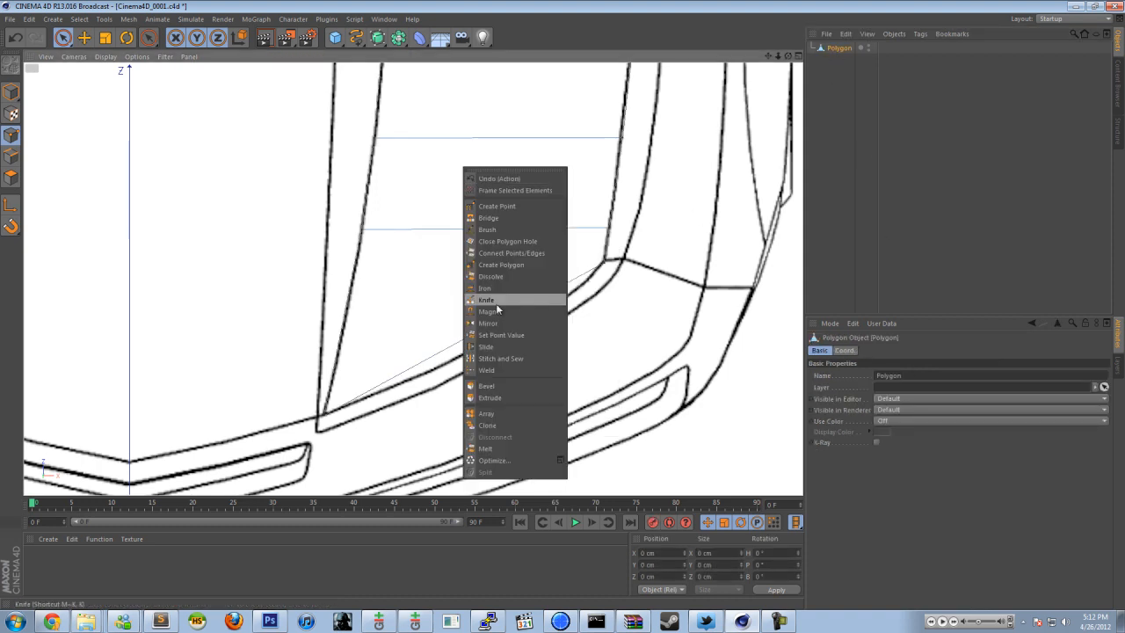
{"action": "left_click", "coordinate": [834, 189]}
{"action": "right_click", "coordinate": [465, 170]}
{"action": "left_click", "coordinate": [858, 126]}
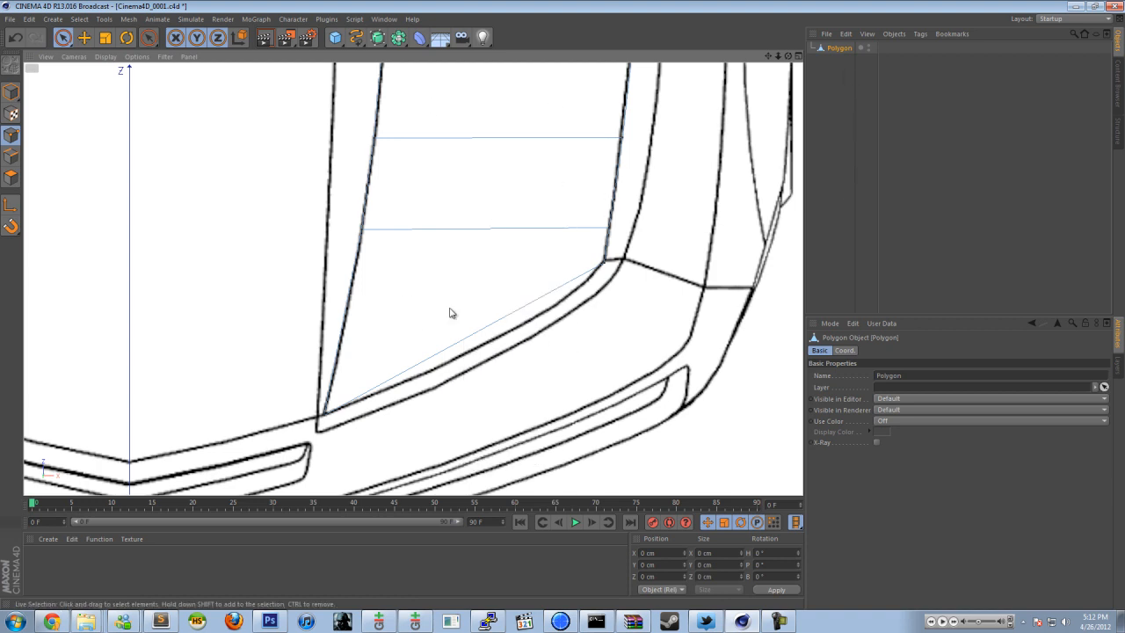
Step: Widen the object name column, inspect the hood polygon's curvature from several angles in the Perspective viewport, and deselect the object
{"action": "middle_click", "coordinate": [544, 248]}
{"action": "middle_click", "coordinate": [223, 178]}
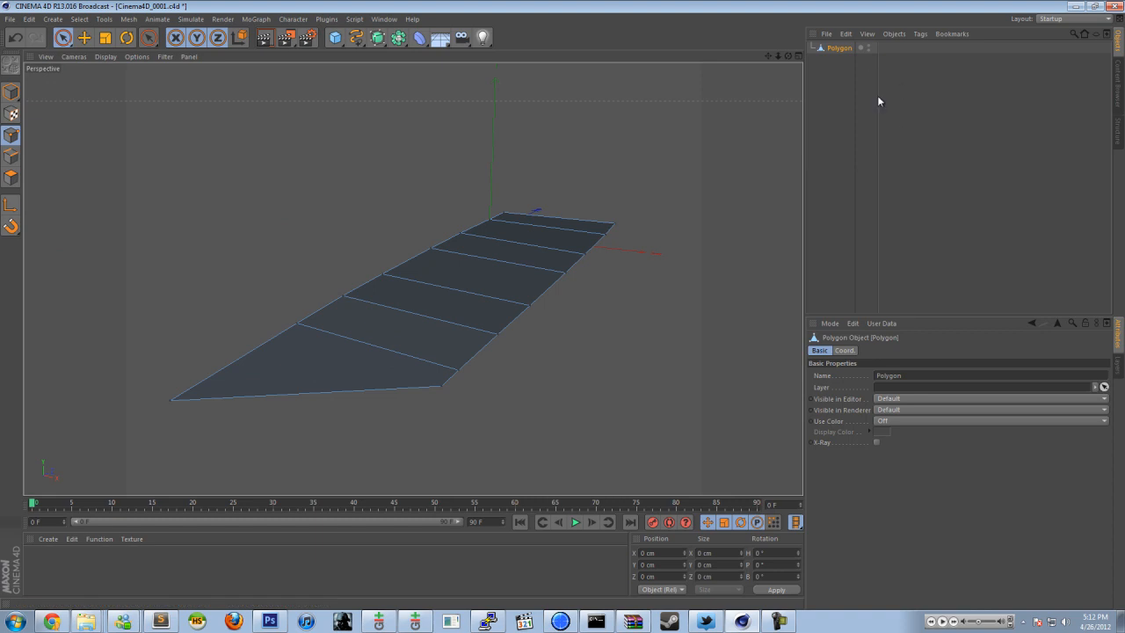
{"action": "key", "text": "Delete"}
{"action": "left_click_drag", "start_coordinate": [812, 84], "coordinate": [950, 84]}
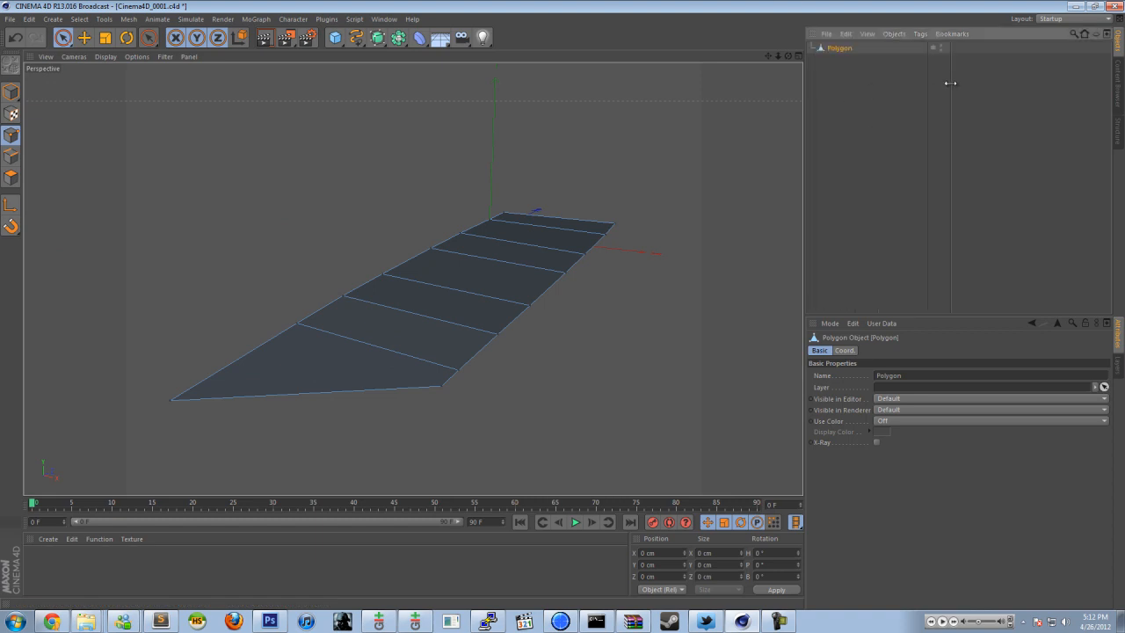
{"action": "left_click_drag", "start_coordinate": [789, 57], "coordinate": [566, 306]}
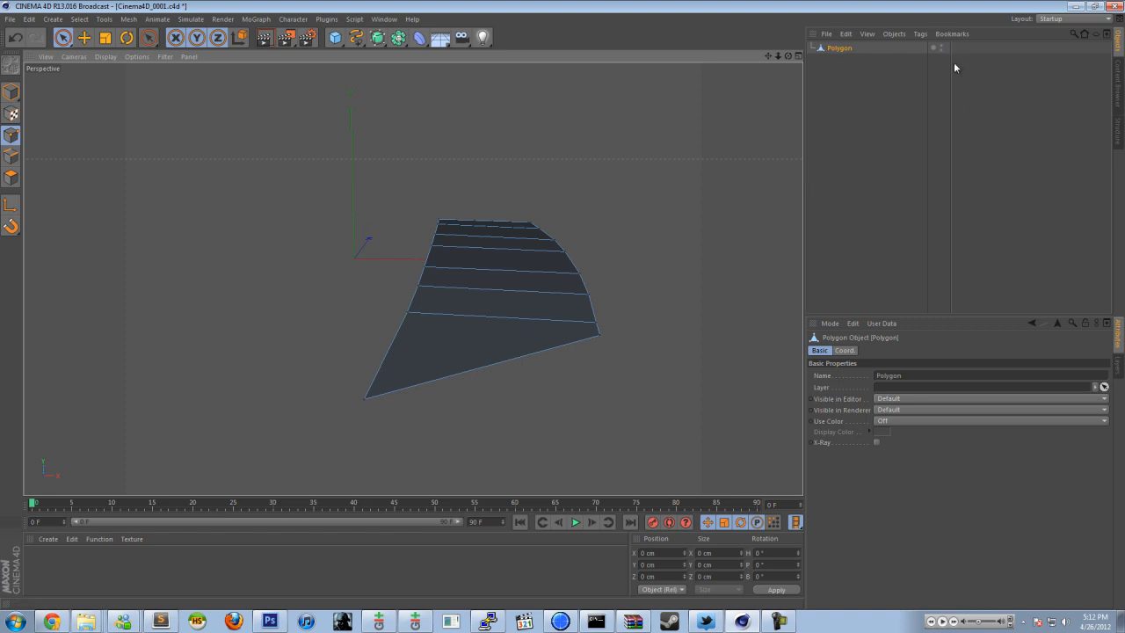
{"action": "left_click_drag", "start_coordinate": [952, 62], "coordinate": [915, 66]}
{"action": "left_click_drag", "start_coordinate": [538, 307], "coordinate": [562, 305], "text": "alt"}
{"action": "left_click", "coordinate": [829, 129]}
{"action": "middle_click", "coordinate": [612, 163]}
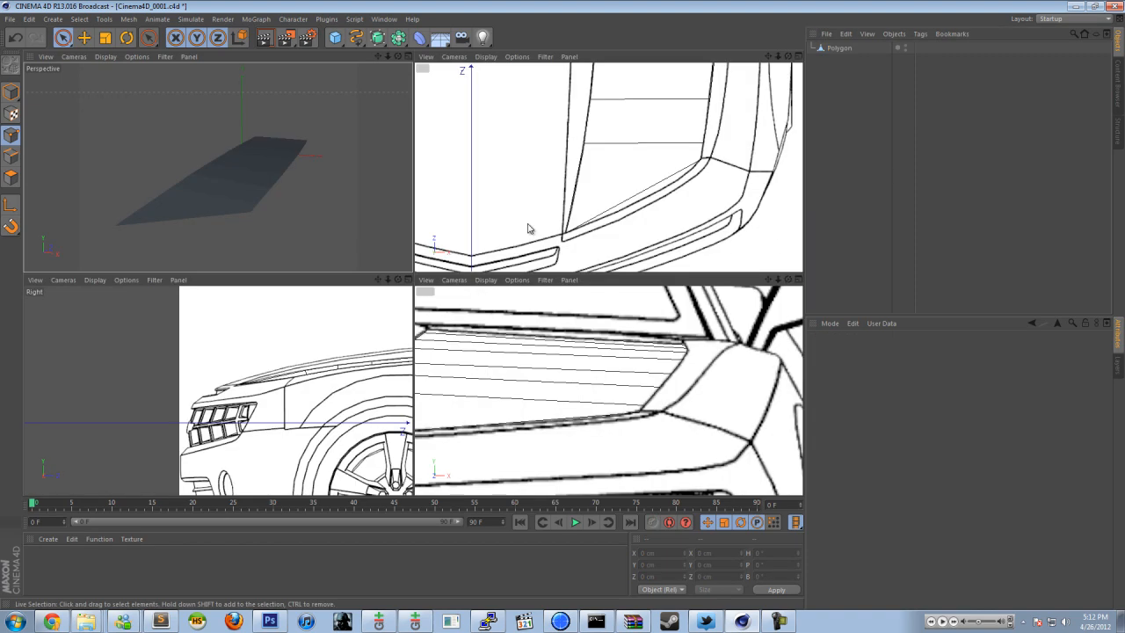
Step: Compare the polygon's front edge over the Top blueprint with its shape in the maximized Perspective viewport
{"action": "middle_click", "coordinate": [628, 138]}
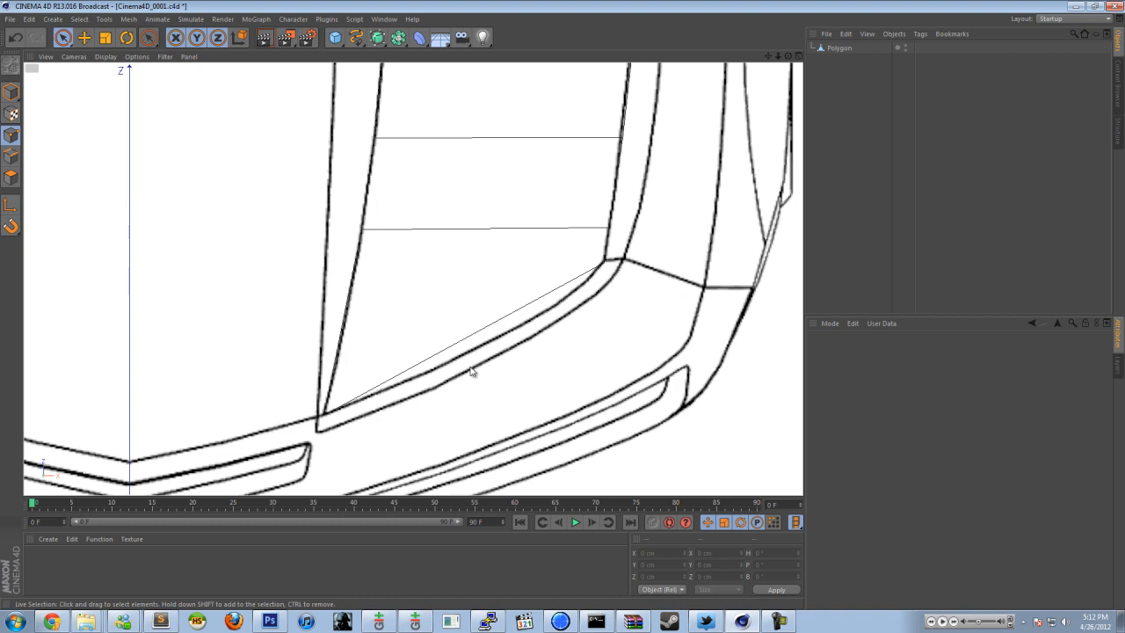
{"action": "middle_click", "coordinate": [667, 199]}
{"action": "middle_click", "coordinate": [703, 130]}
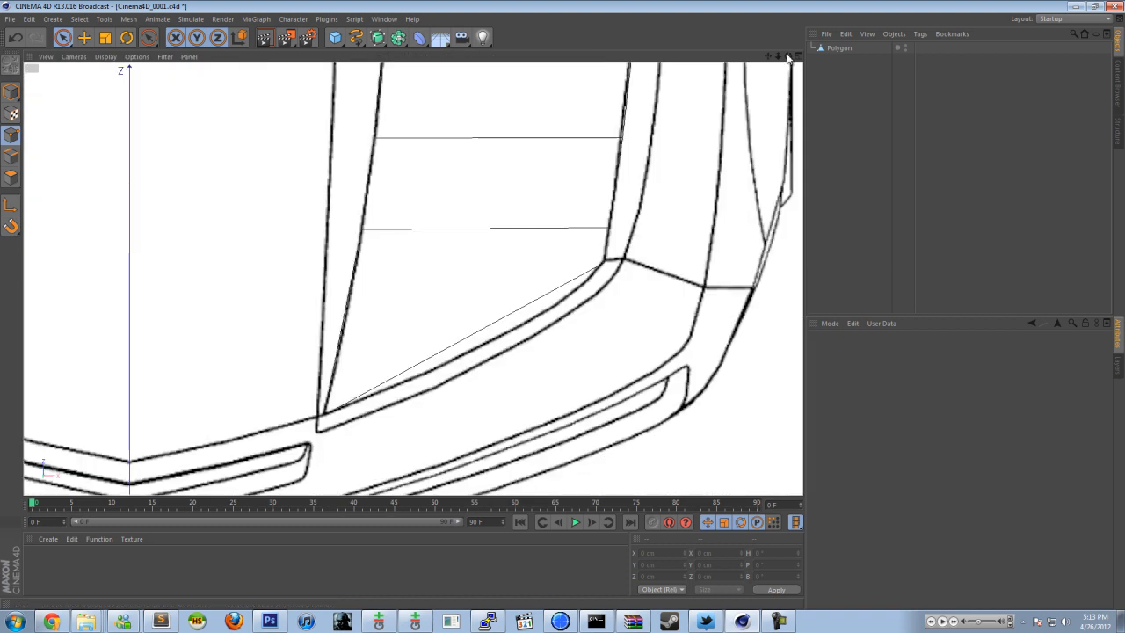
{"action": "middle_click", "coordinate": [765, 89]}
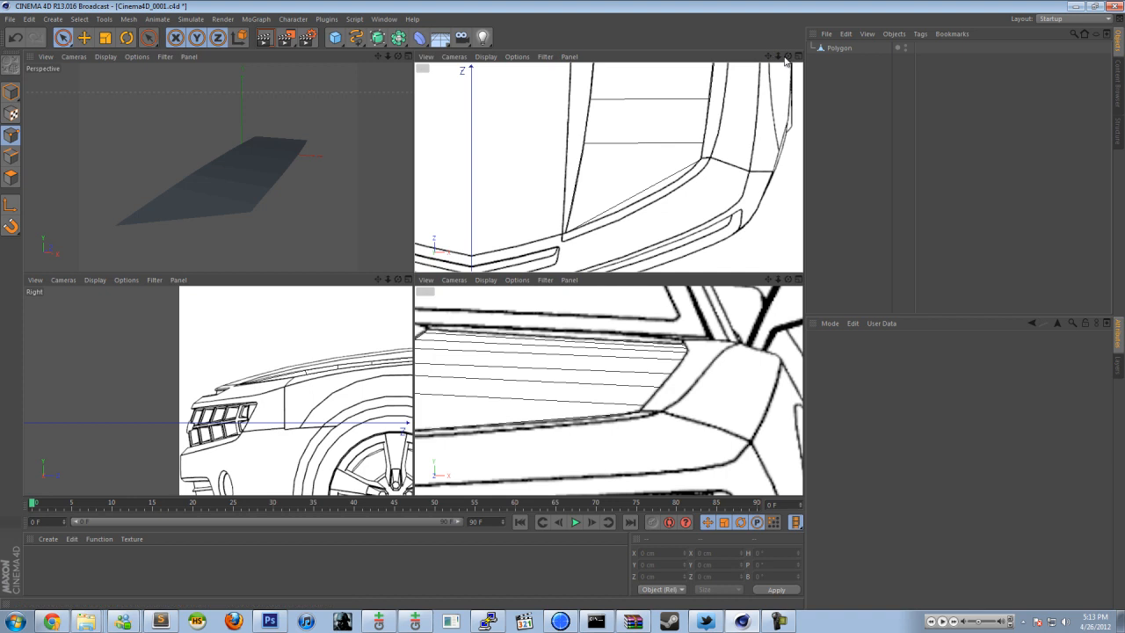
{"action": "middle_click", "coordinate": [244, 166]}
{"action": "scroll", "coordinate": [437, 107], "scroll_direction": "up", "scroll_amount": 2}
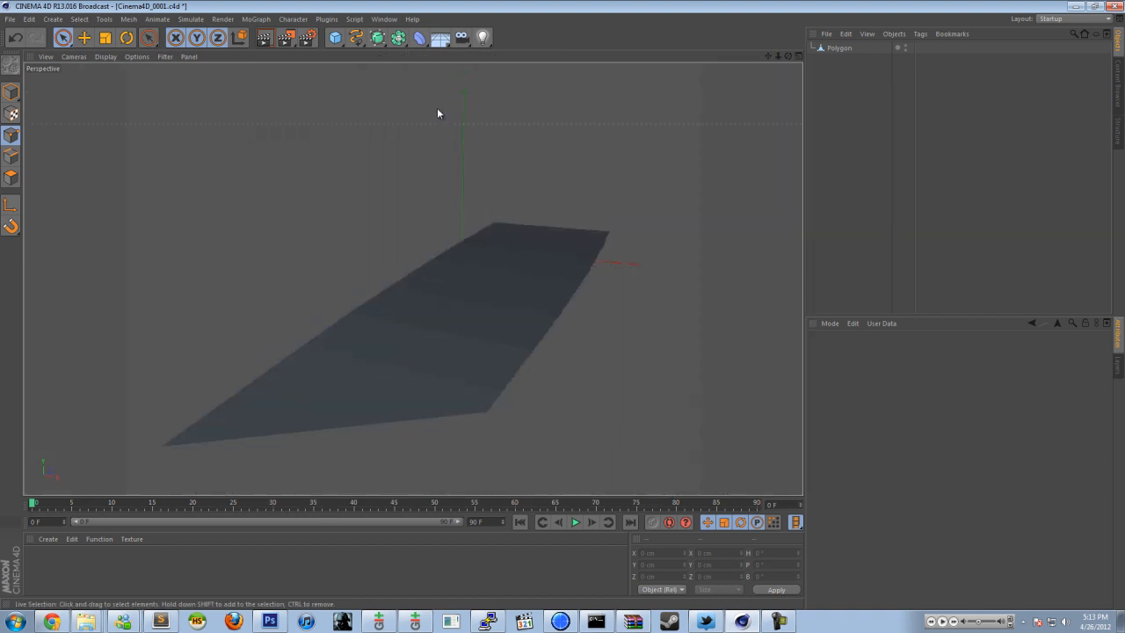
{"action": "scroll", "coordinate": [497, 216], "scroll_direction": "down", "scroll_amount": 3}
{"action": "scroll", "coordinate": [516, 234], "scroll_direction": "up", "scroll_amount": 4}
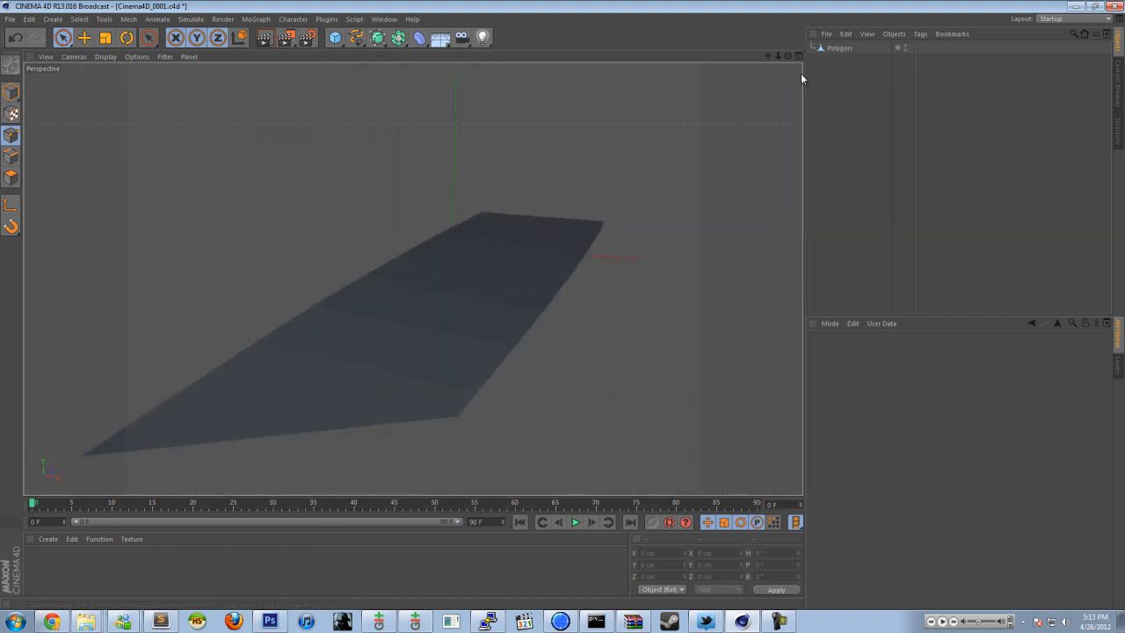
Step: Examine how the polygon's rear edge and cross edges follow the hood lines in the maximized Top viewport
{"action": "middle_click", "coordinate": [656, 158]}
{"action": "middle_click", "coordinate": [661, 153]}
{"action": "scroll", "coordinate": [649, 173], "scroll_direction": "down", "scroll_amount": 2}
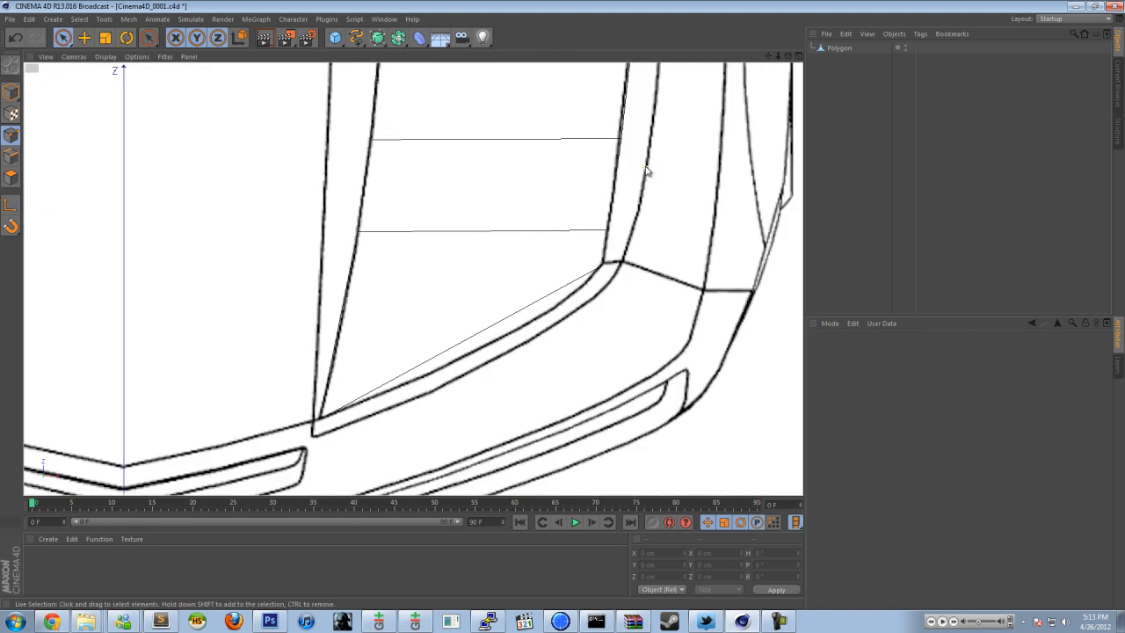
{"action": "scroll", "coordinate": [653, 170], "scroll_direction": "up", "scroll_amount": 3}
{"action": "left_click_drag", "start_coordinate": [768, 56], "coordinate": [556, 335]}
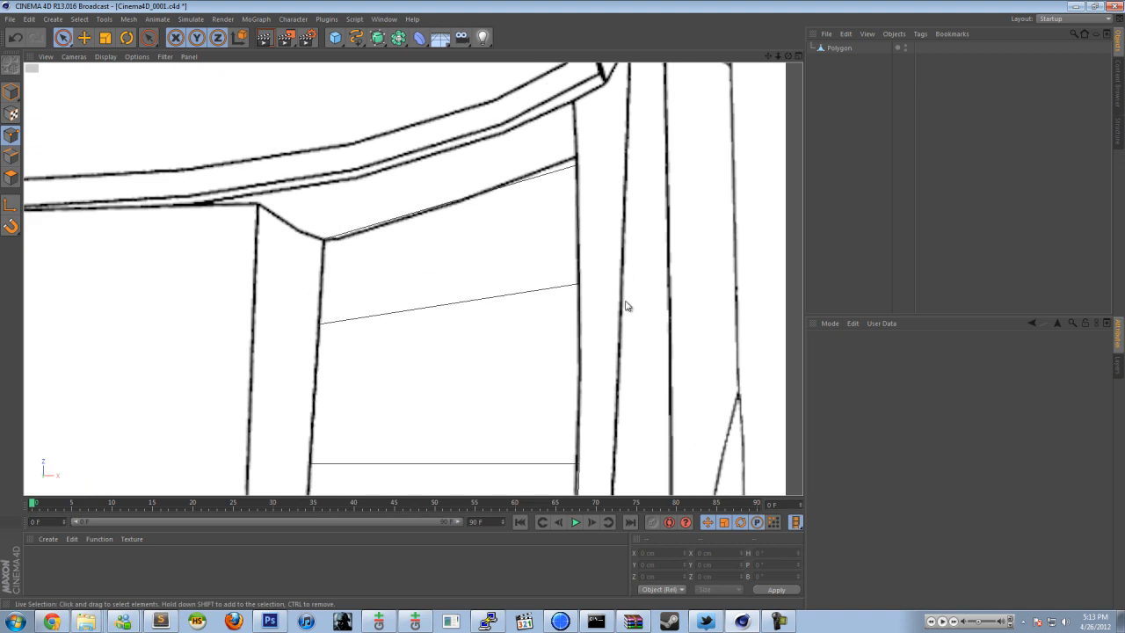
{"action": "left_click_drag", "start_coordinate": [768, 61], "coordinate": [434, 328]}
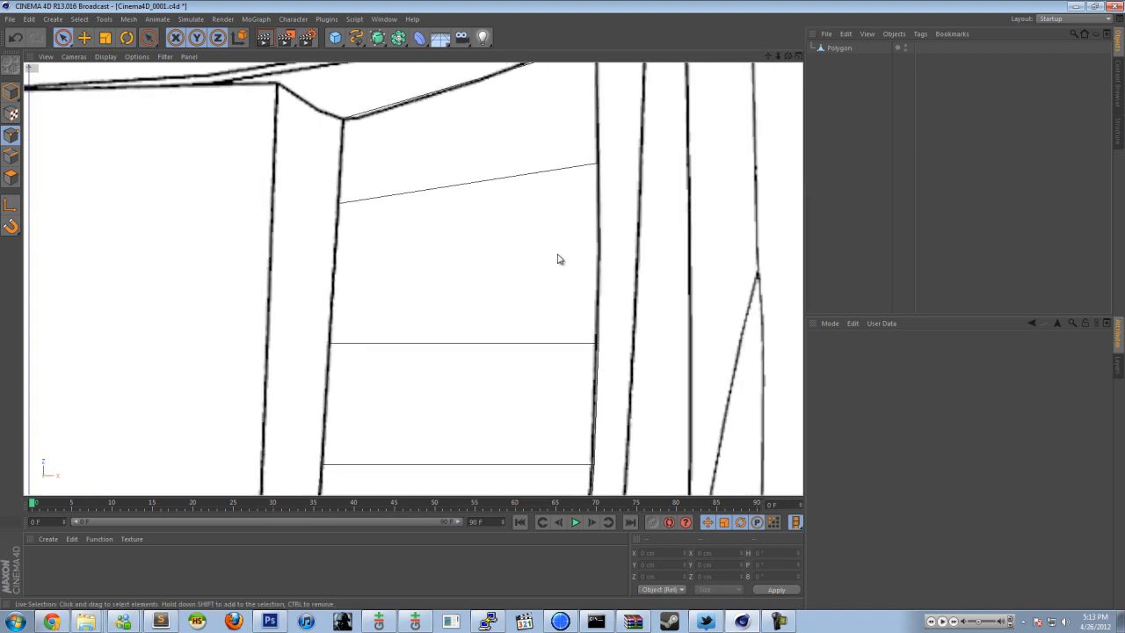
Step: Select the Polygon object and check its cross edges along the hood strip down to the front edge in the Top viewport
{"action": "left_click", "coordinate": [844, 49]}
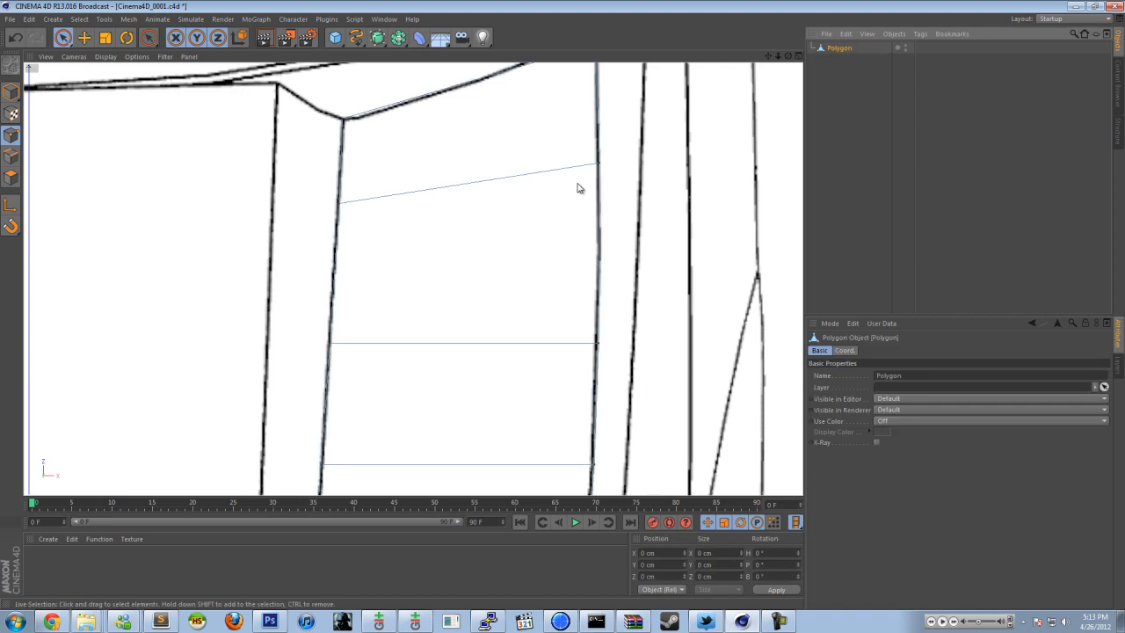
{"action": "right_click", "coordinate": [849, 47]}
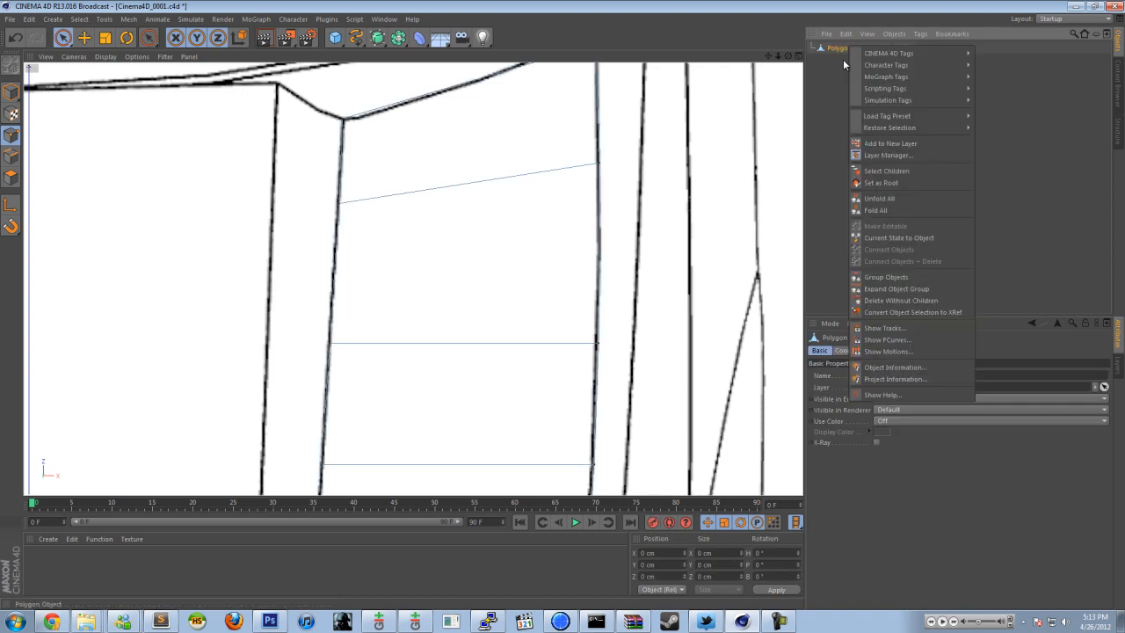
{"action": "left_click", "coordinate": [844, 50]}
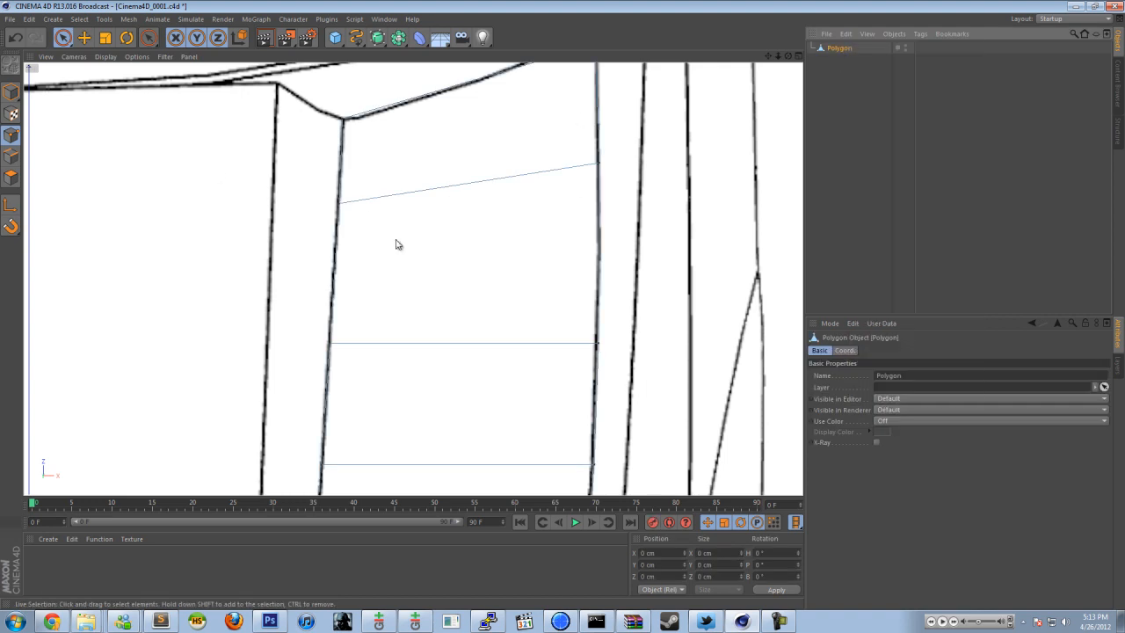
{"action": "left_click_drag", "start_coordinate": [779, 57], "coordinate": [541, 246]}
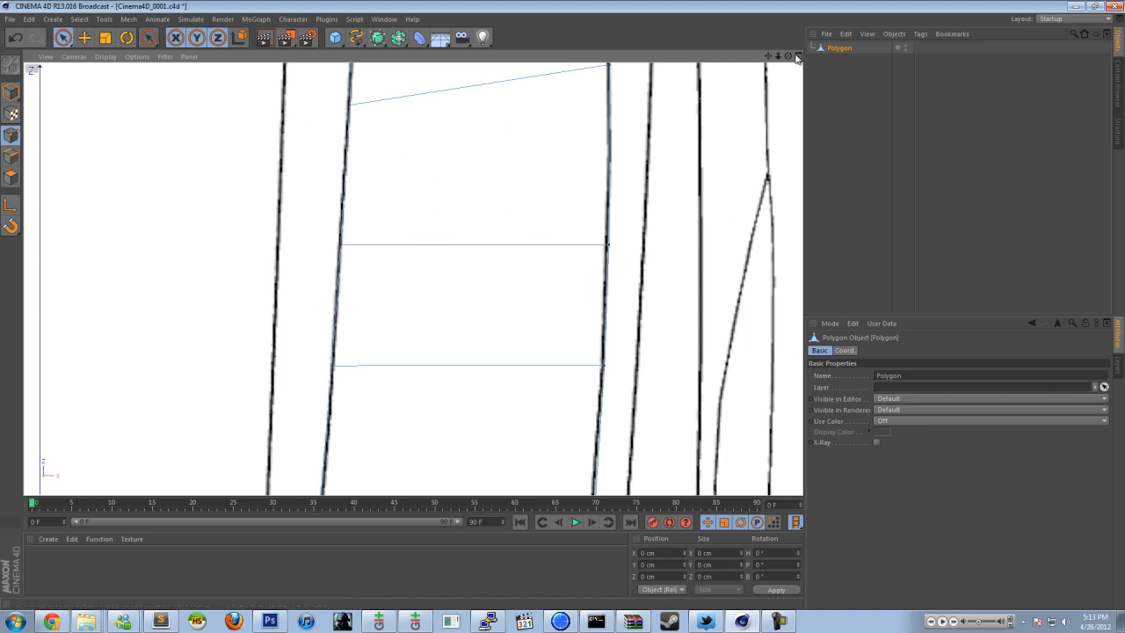
{"action": "left_click_drag", "start_coordinate": [768, 58], "coordinate": [564, 299]}
{"action": "scroll", "coordinate": [603, 303], "scroll_direction": "down", "scroll_amount": 3}
{"action": "scroll", "coordinate": [560, 402], "scroll_direction": "down", "scroll_amount": 4}
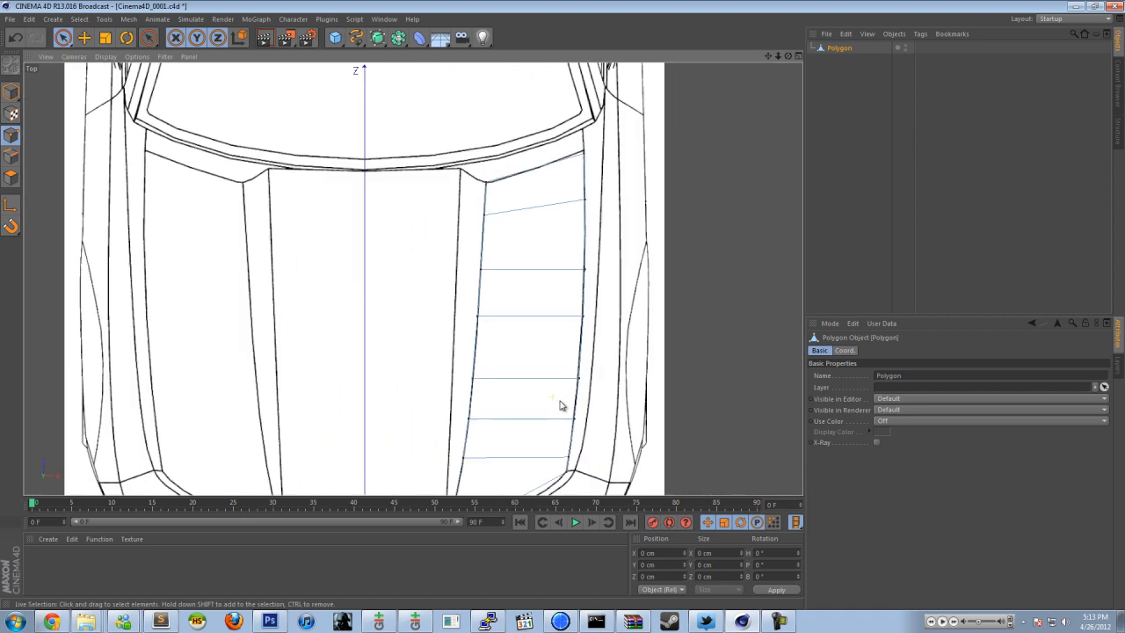
{"action": "scroll", "coordinate": [668, 325], "scroll_direction": "down", "scroll_amount": 2}
{"action": "scroll", "coordinate": [615, 422], "scroll_direction": "up", "scroll_amount": 6}
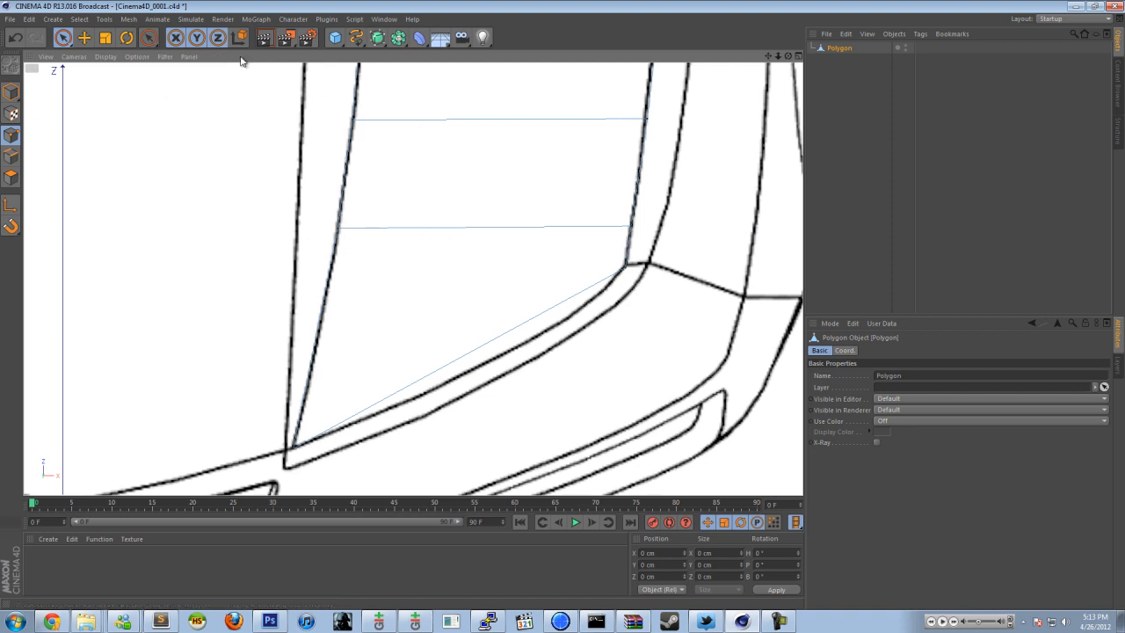
{"action": "left_click", "coordinate": [398, 21]}
{"action": "left_click", "coordinate": [385, 4]}
Step: Review the full hood strip in the Top blueprint and inspect the polygon's inner rear corner up close
{"action": "scroll", "coordinate": [607, 173], "scroll_direction": "down", "scroll_amount": 6}
{"action": "middle_click_drag", "start_coordinate": [547, 238], "coordinate": [536, 397], "text": "alt"}
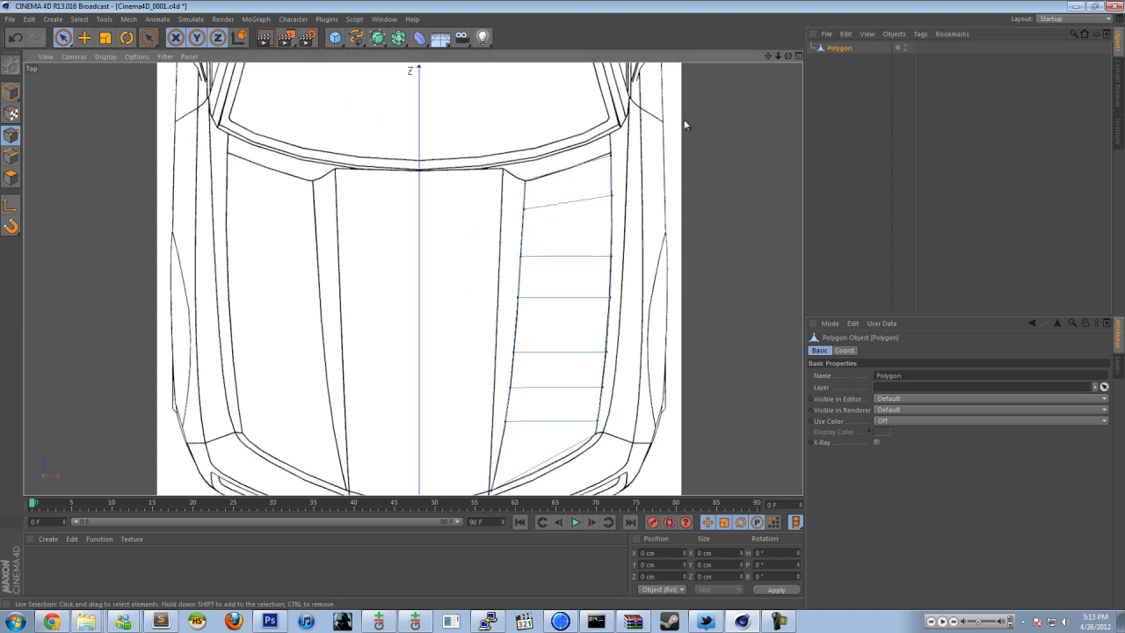
{"action": "scroll", "coordinate": [666, 132], "scroll_direction": "up", "scroll_amount": 3}
{"action": "scroll", "coordinate": [243, 219], "scroll_direction": "down", "scroll_amount": 3}
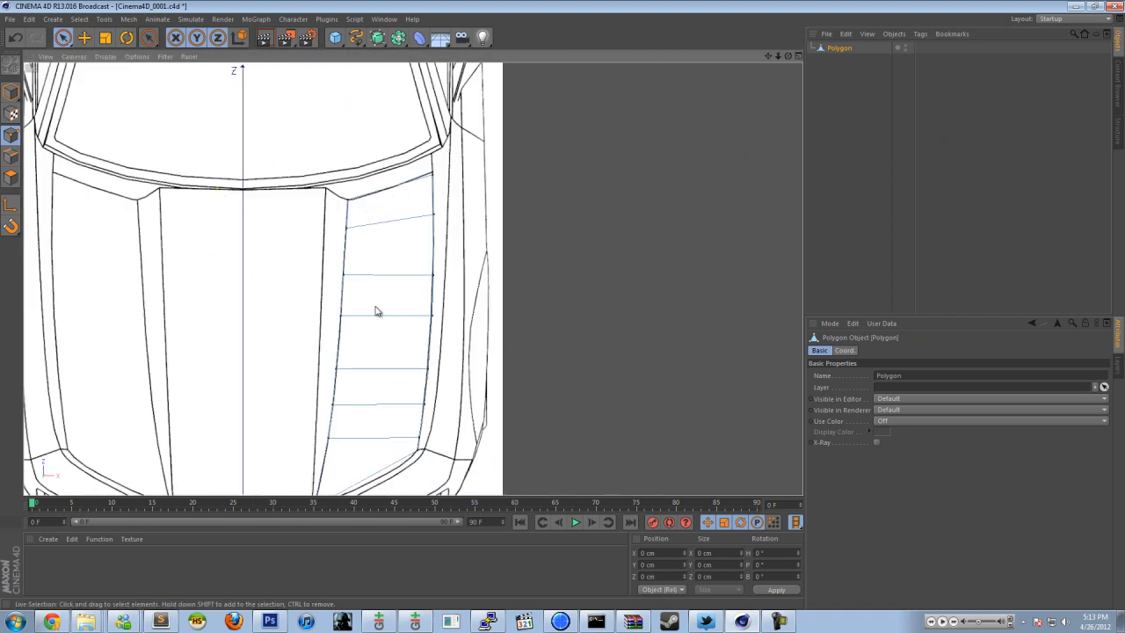
{"action": "scroll", "coordinate": [176, 254], "scroll_direction": "up", "scroll_amount": 5}
{"action": "middle_click_drag", "start_coordinate": [210, 145], "coordinate": [338, 273], "text": "alt"}
{"action": "scroll", "coordinate": [320, 269], "scroll_direction": "up", "scroll_amount": 3}
{"action": "scroll", "coordinate": [282, 274], "scroll_direction": "up", "scroll_amount": 1}
{"action": "left_click_drag", "start_coordinate": [281, 273], "coordinate": [319, 286], "text": "alt"}
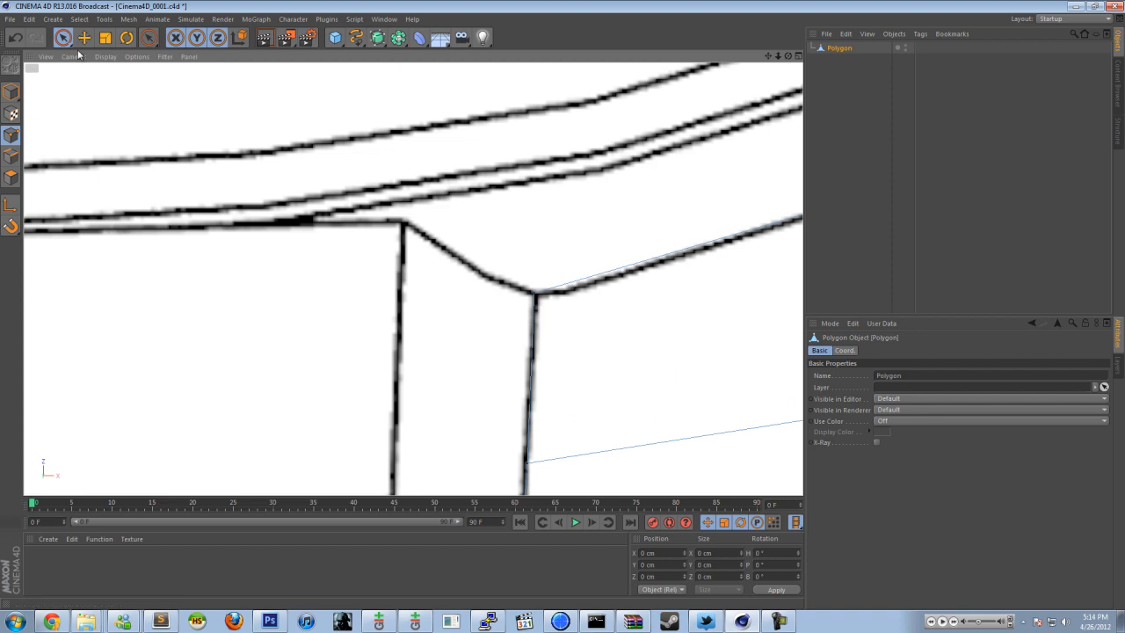
{"action": "left_click", "coordinate": [846, 50]}
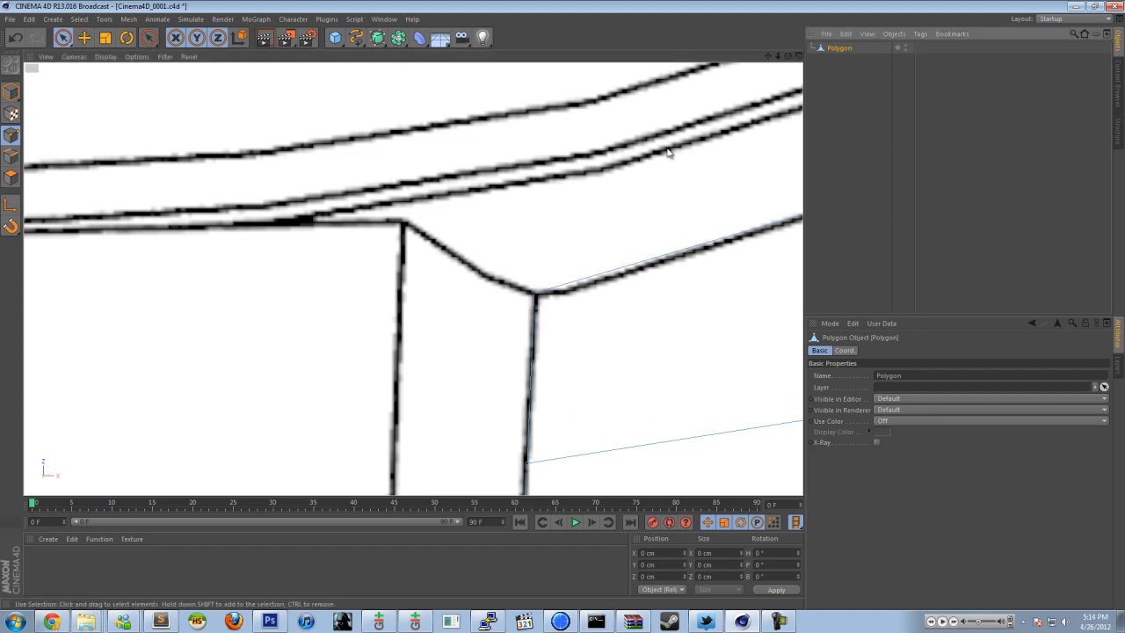
Step: Compare the polygon's rear edge and first cross edge with the hood crease and windshield lines of the Top blueprint
{"action": "middle_click_drag", "start_coordinate": [640, 357], "coordinate": [497, 177], "text": "alt"}
{"action": "scroll", "coordinate": [499, 147], "scroll_direction": "down", "scroll_amount": 2}
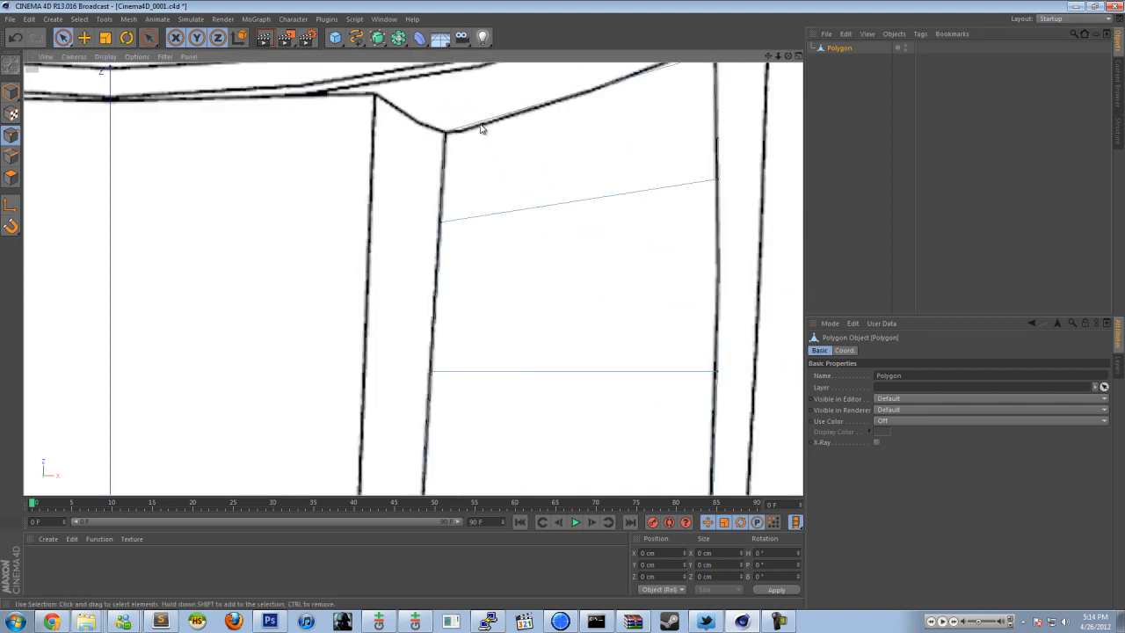
{"action": "middle_click_drag", "start_coordinate": [485, 128], "coordinate": [522, 239], "text": "alt"}
{"action": "scroll", "coordinate": [533, 240], "scroll_direction": "down", "scroll_amount": 2}
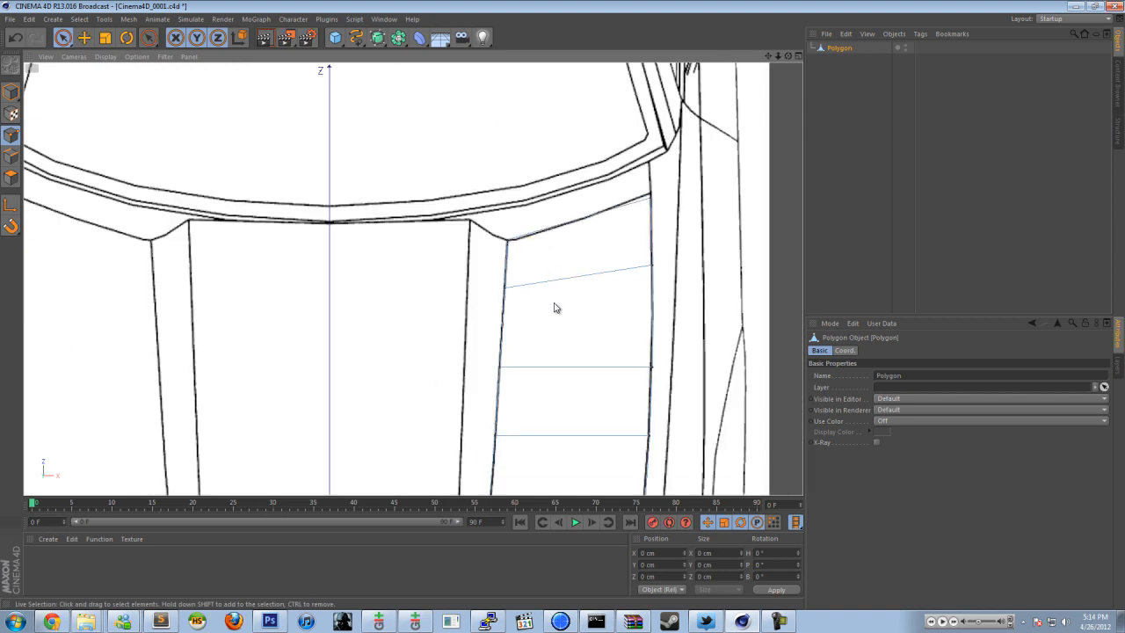
{"action": "scroll", "coordinate": [560, 321], "scroll_direction": "down", "scroll_amount": 2}
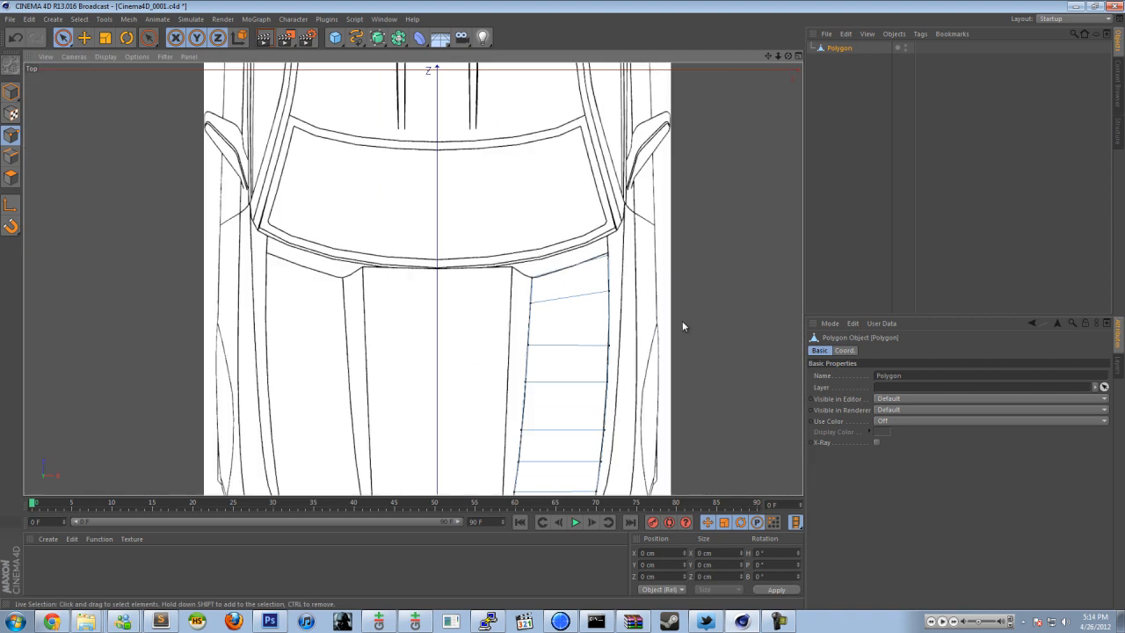
{"action": "scroll", "coordinate": [259, 151], "scroll_direction": "up", "scroll_amount": 4}
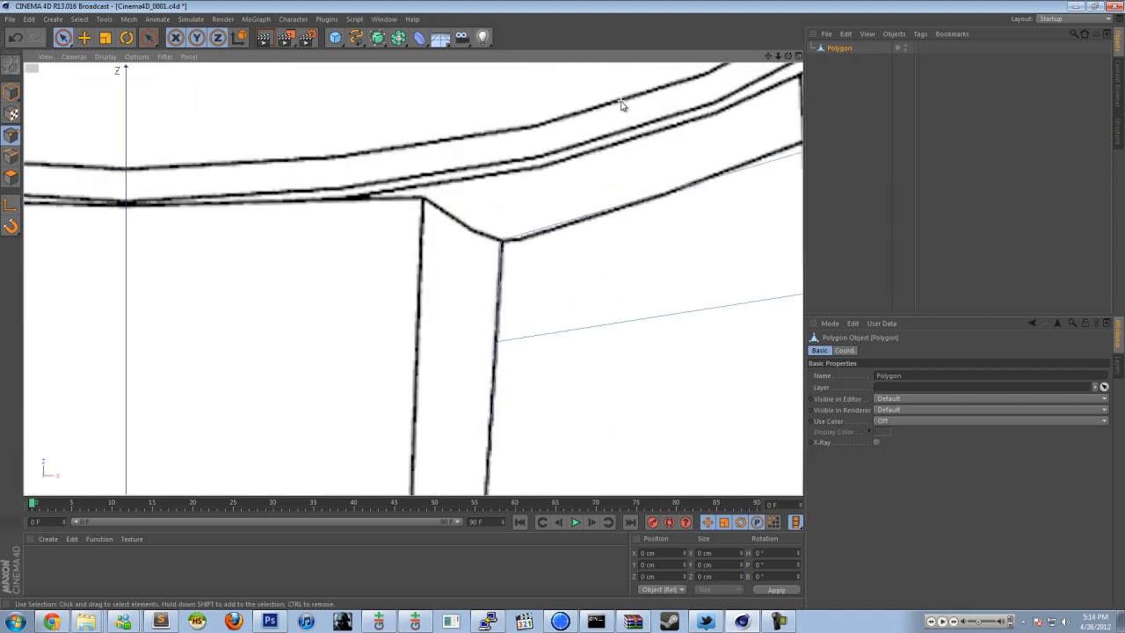
{"action": "scroll", "coordinate": [376, 247], "scroll_direction": "up", "scroll_amount": 3}
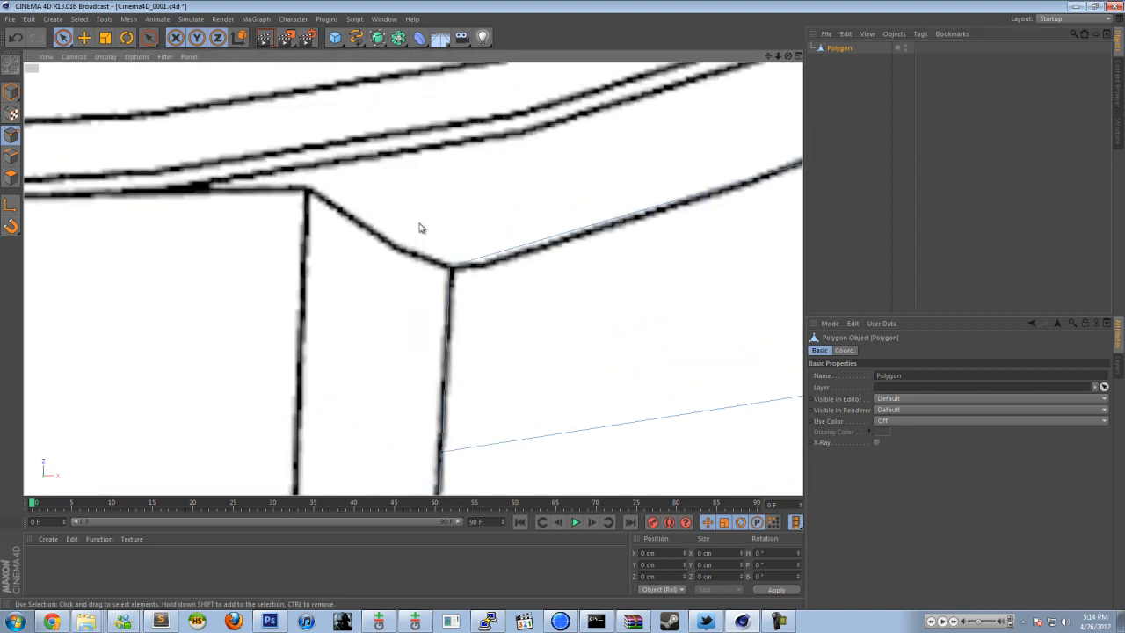
{"action": "scroll", "coordinate": [480, 193], "scroll_direction": "down", "scroll_amount": 2}
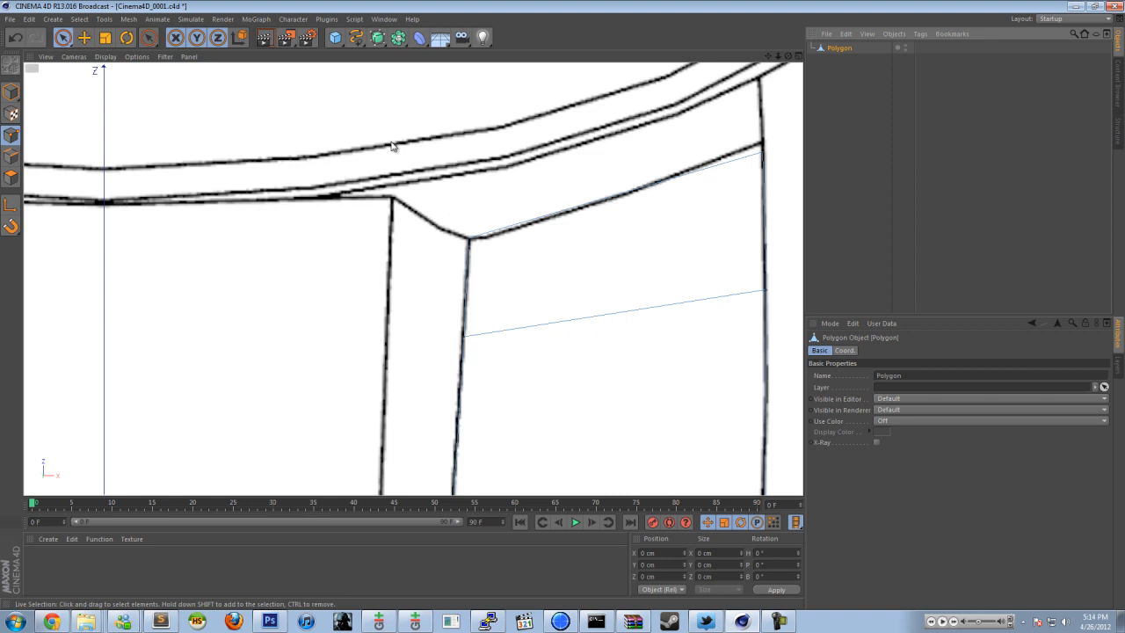
{"action": "scroll", "coordinate": [408, 194], "scroll_direction": "up", "scroll_amount": 3}
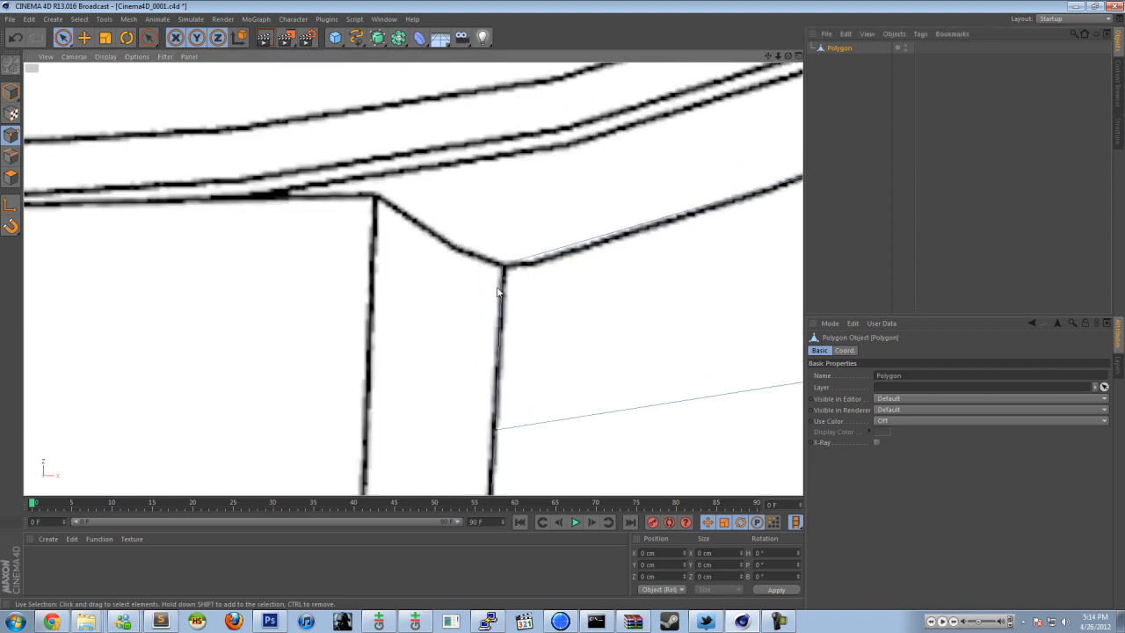
{"action": "scroll", "coordinate": [499, 373], "scroll_direction": "down", "scroll_amount": 2}
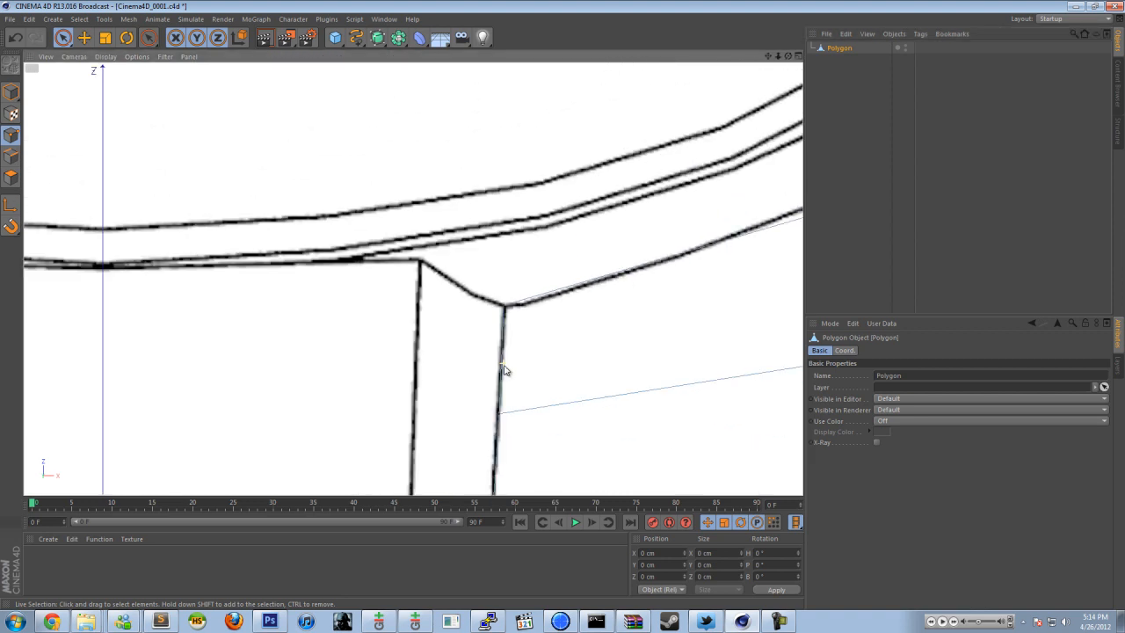
Step: Select the polygon's inner rear corner point, followed by the next point along its inner edge
{"action": "left_click", "coordinate": [497, 280]}
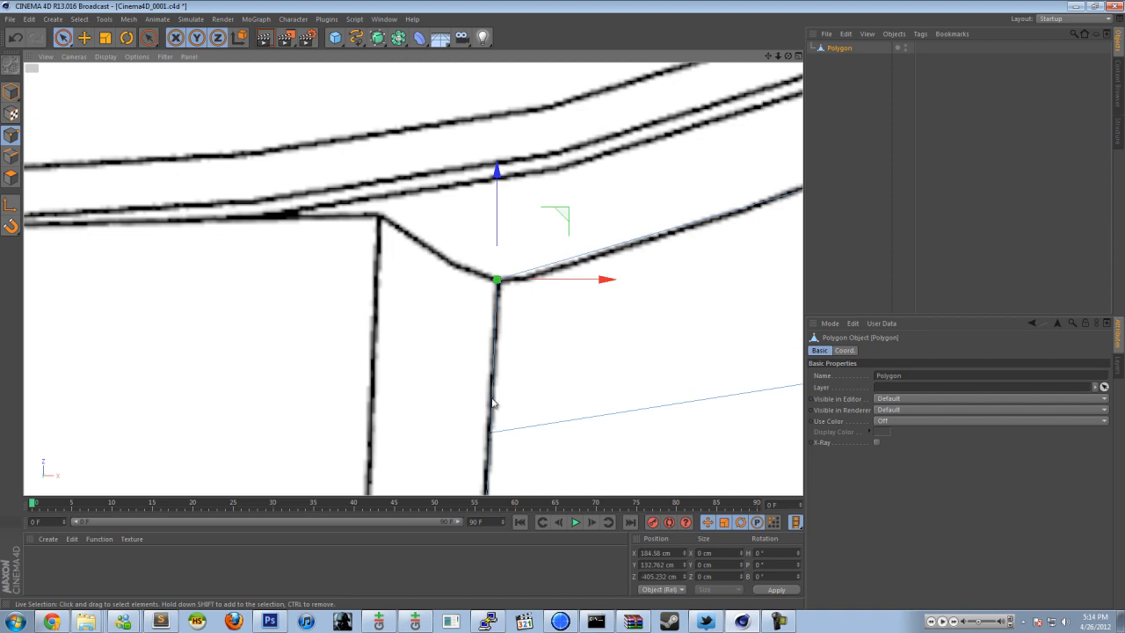
{"action": "left_click", "coordinate": [489, 444]}
{"action": "left_click", "coordinate": [491, 436]}
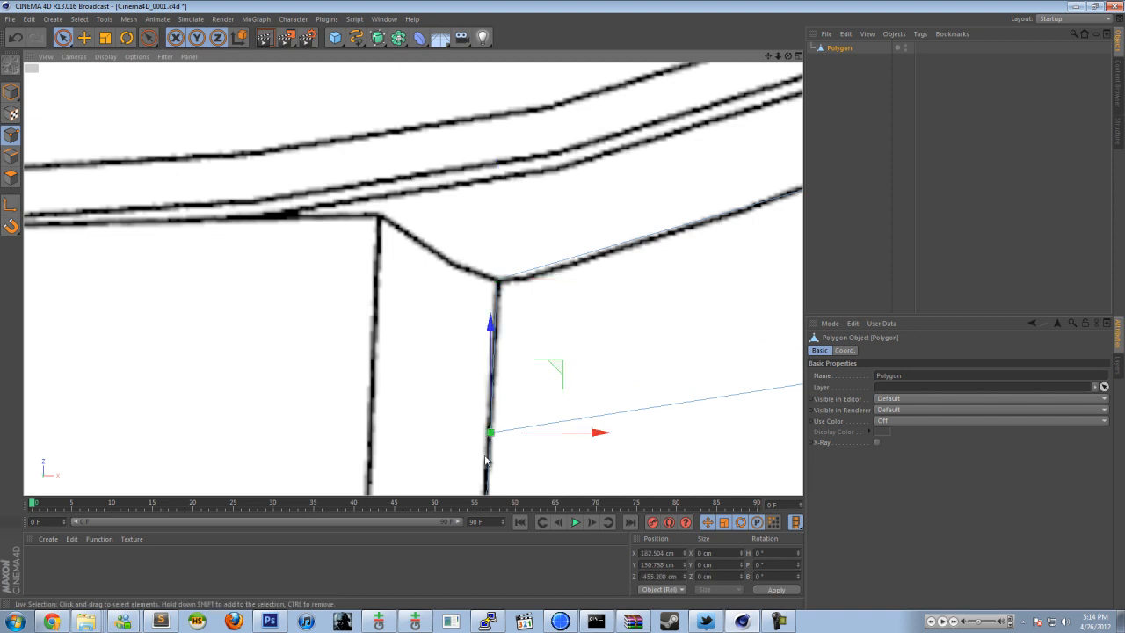
Step: Follow the polygon's inner edge down the hood crease in the Top viewport and review how the whole strip fits the blueprint
{"action": "scroll", "coordinate": [499, 452], "scroll_direction": "down", "scroll_amount": 2}
{"action": "middle_click_drag", "start_coordinate": [525, 471], "coordinate": [580, 54], "text": "alt"}
{"action": "scroll", "coordinate": [561, 368], "scroll_direction": "down", "scroll_amount": 2}
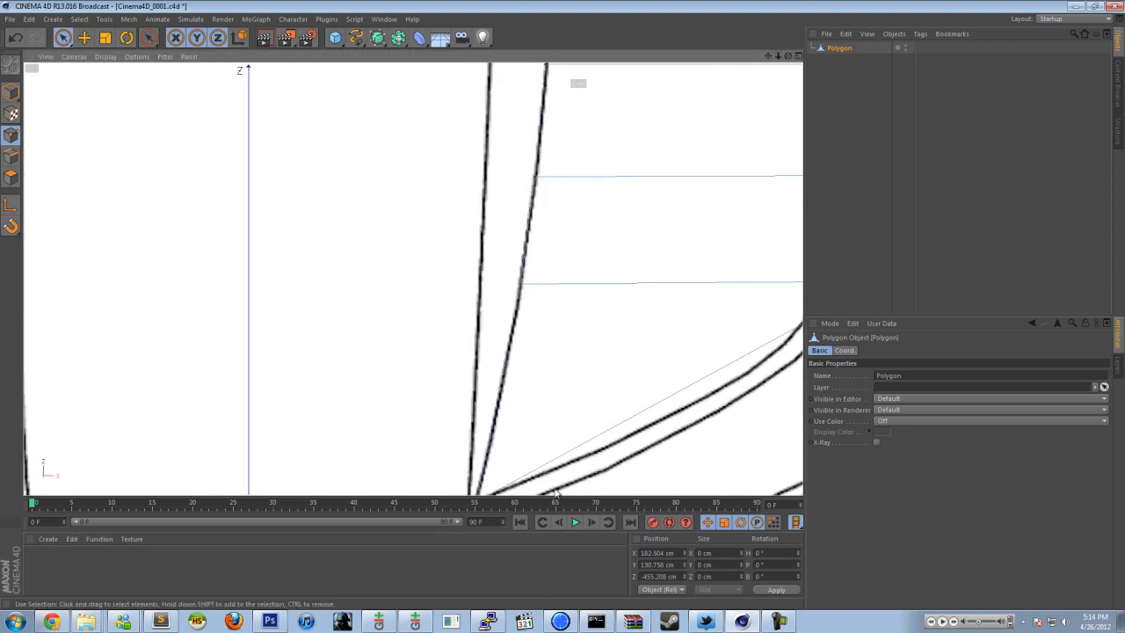
{"action": "left_click", "coordinate": [518, 559]}
{"action": "middle_click_drag", "start_coordinate": [508, 478], "coordinate": [533, 307], "text": "alt"}
{"action": "middle_click_drag", "start_coordinate": [608, 188], "coordinate": [568, 322], "text": "alt"}
{"action": "scroll", "coordinate": [571, 290], "scroll_direction": "down", "scroll_amount": 4}
{"action": "scroll", "coordinate": [527, 343], "scroll_direction": "up", "scroll_amount": 3}
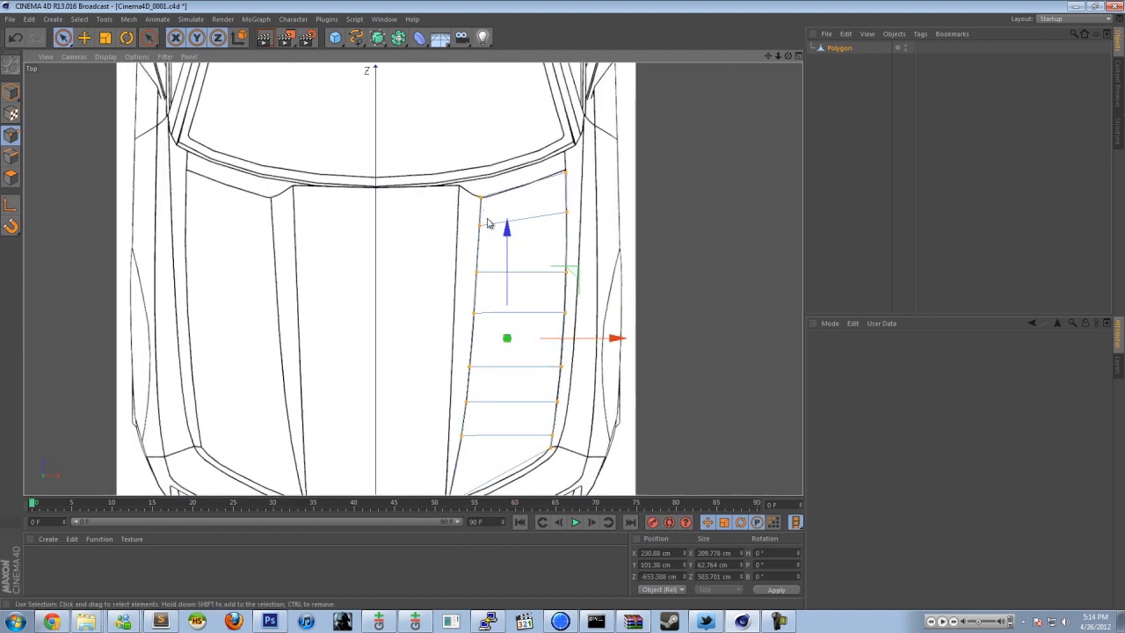
{"action": "middle_click_drag", "start_coordinate": [483, 422], "coordinate": [492, 343], "text": "alt"}
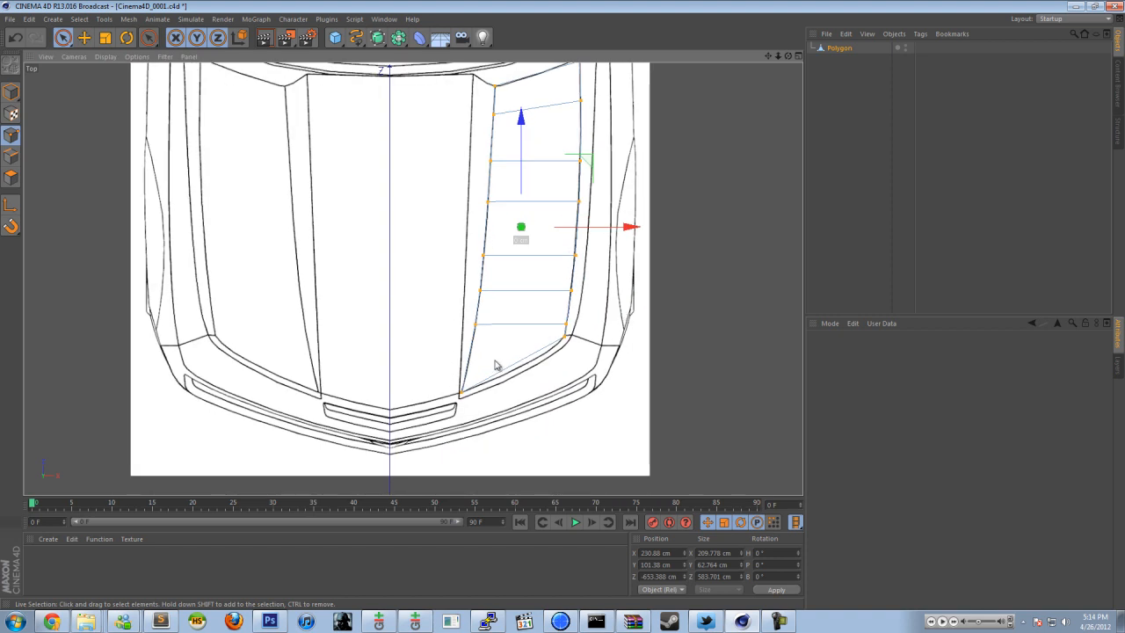
{"action": "middle_click_drag", "start_coordinate": [577, 226], "coordinate": [529, 319], "text": "alt"}
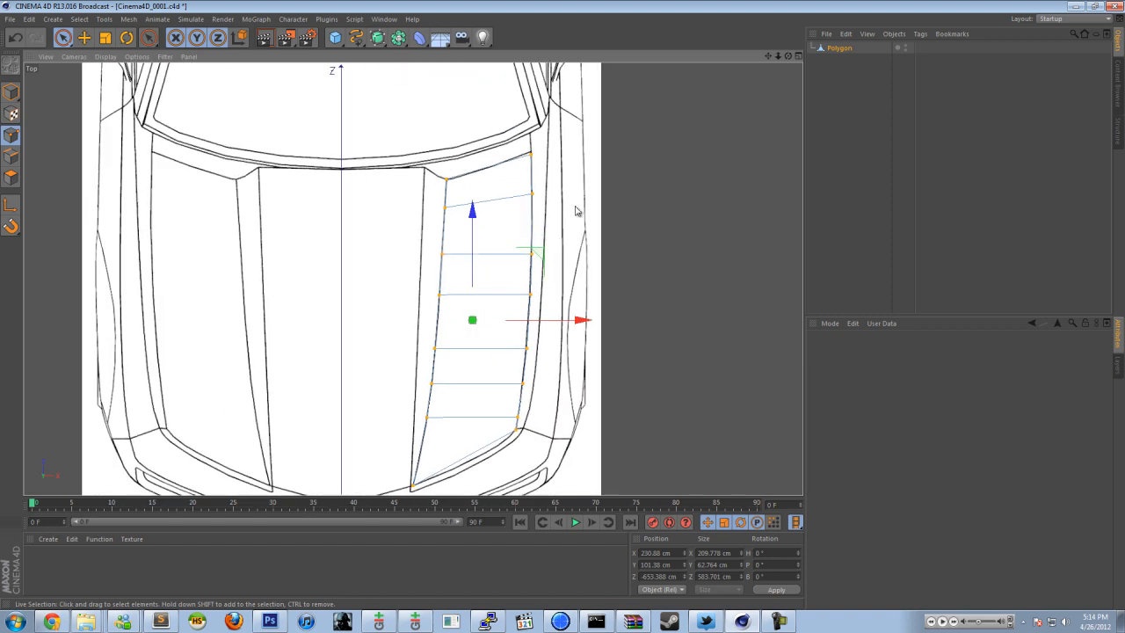
Step: Compare the hood strip across the four viewports with its placement on the Top blueprint
{"action": "middle_click", "coordinate": [322, 258]}
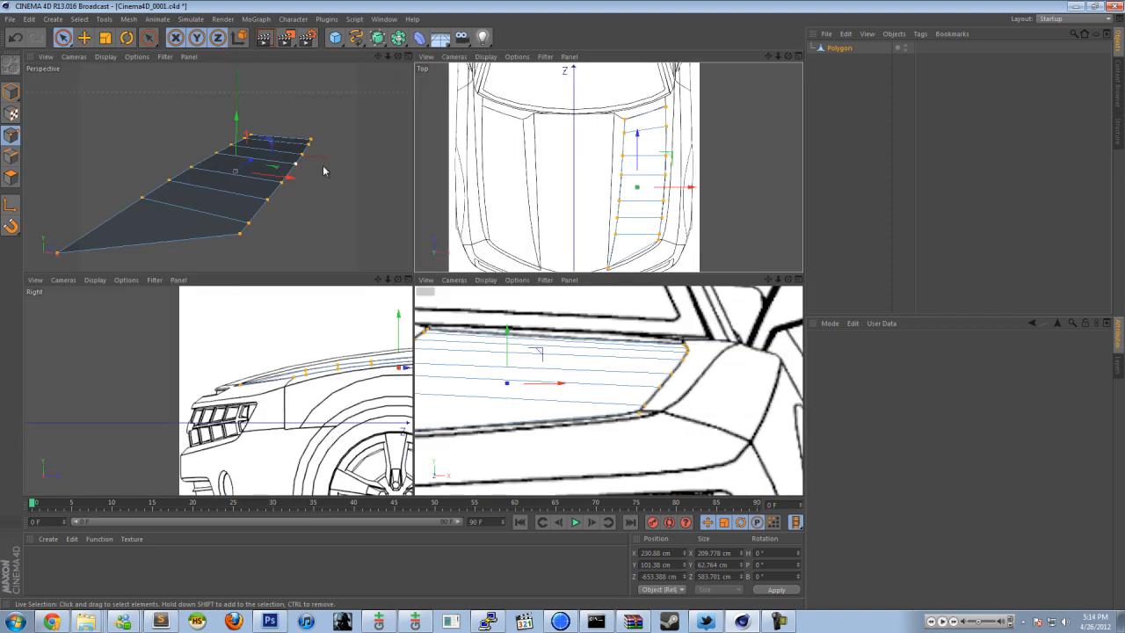
{"action": "middle_click", "coordinate": [701, 153]}
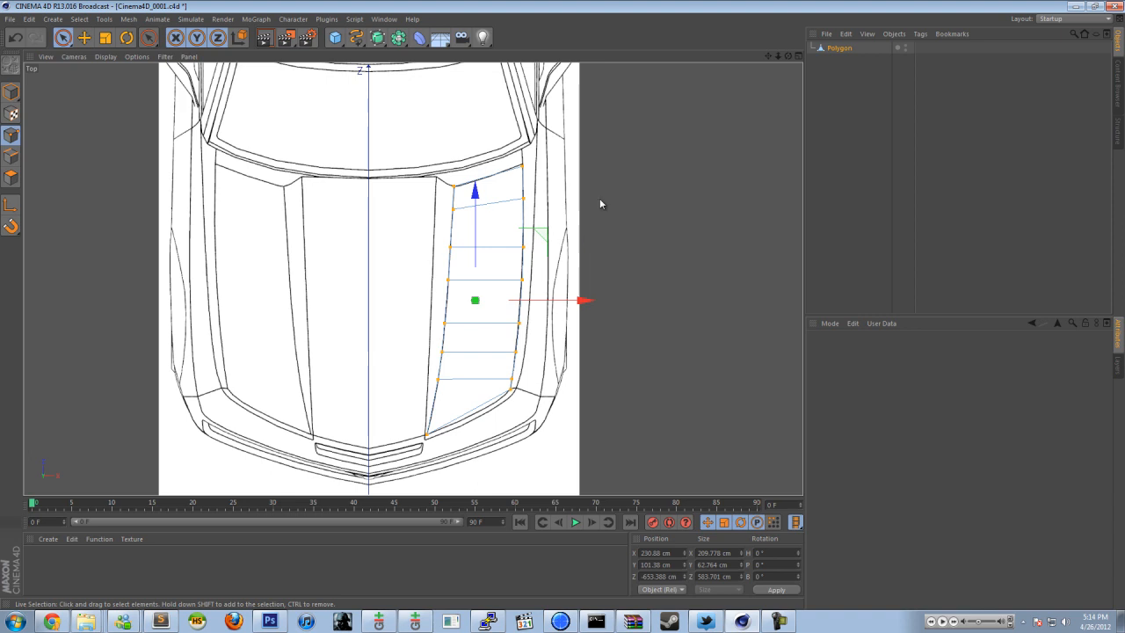
{"action": "middle_click", "coordinate": [422, 225]}
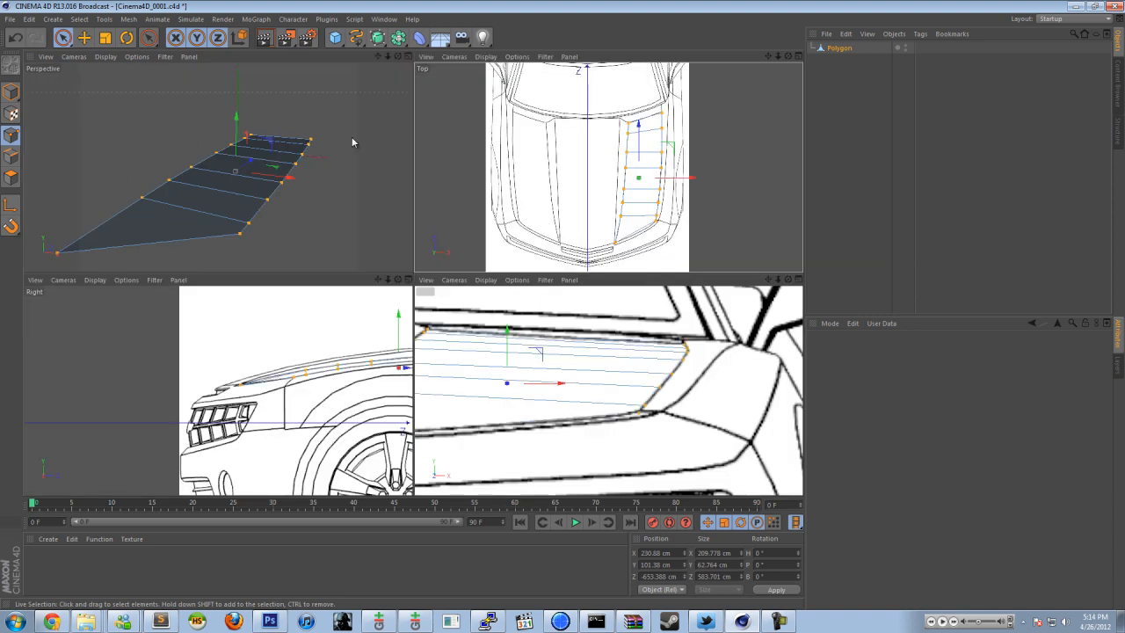
{"action": "middle_click", "coordinate": [450, 181]}
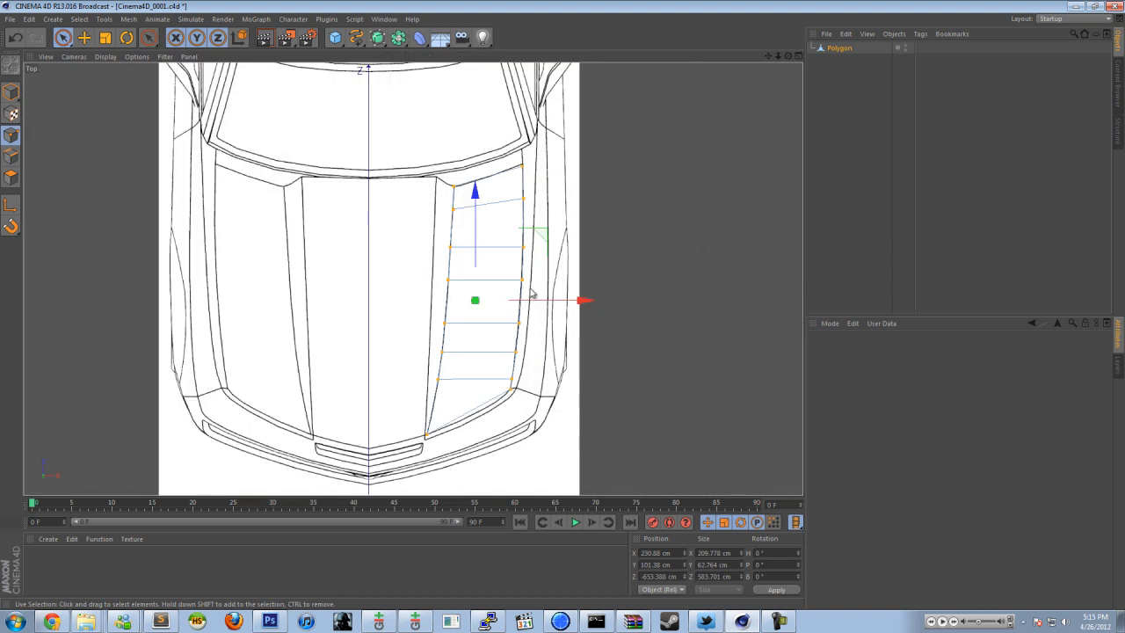
Step: Select all points along the polygon's inner edge in the Top viewport, from the rear corner to the front tip
{"action": "scroll", "coordinate": [459, 279], "scroll_direction": "up", "scroll_amount": 2}
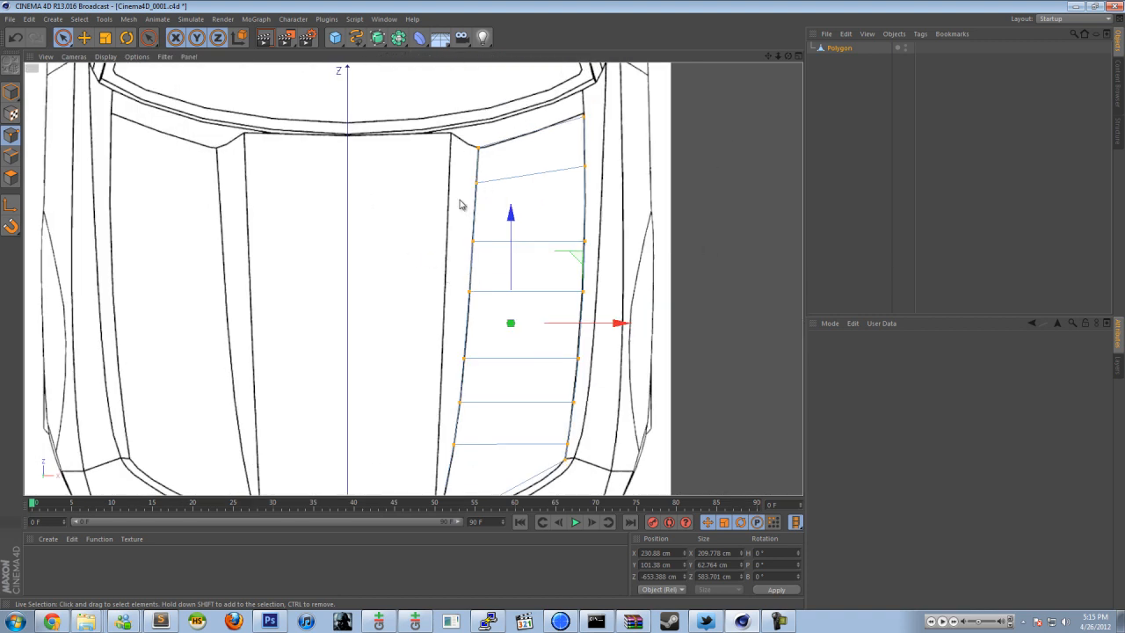
{"action": "middle_click_drag", "start_coordinate": [461, 212], "coordinate": [461, 183], "text": "alt"}
{"action": "left_click", "coordinate": [465, 112]}
{"action": "mouse_move", "coordinate": [475, 115]}
{"action": "left_mouse_down"}
{"action": "mouse_move", "coordinate": [466, 327]}
{"action": "mouse_move", "coordinate": [439, 491]}
{"action": "left_mouse_up"}
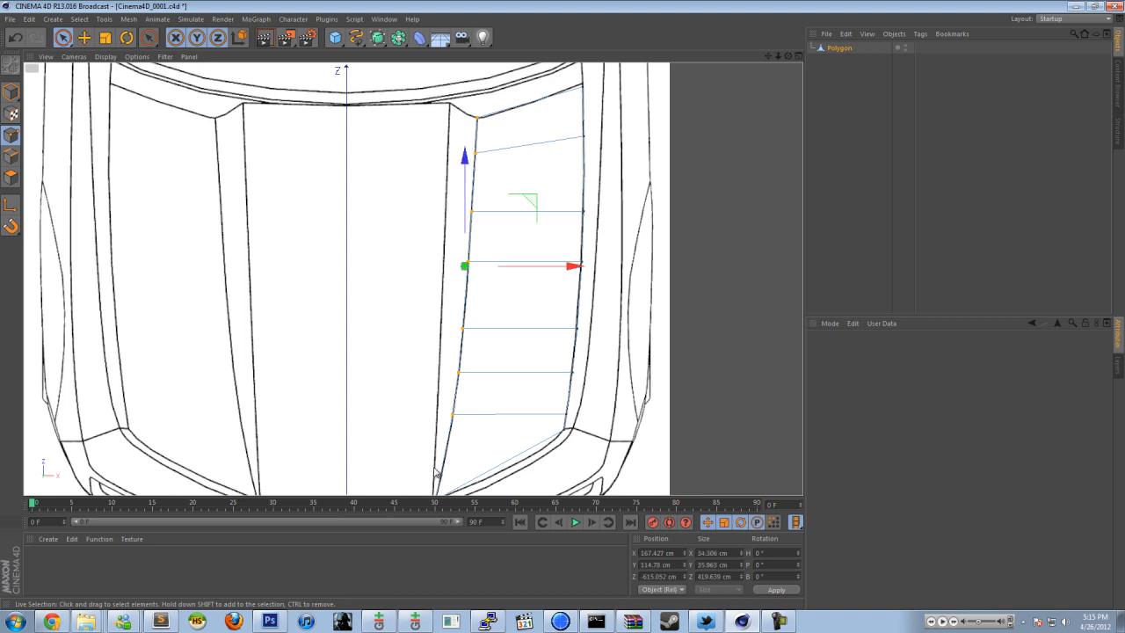
{"action": "middle_click_drag", "start_coordinate": [434, 474], "coordinate": [465, 381], "text": "alt"}
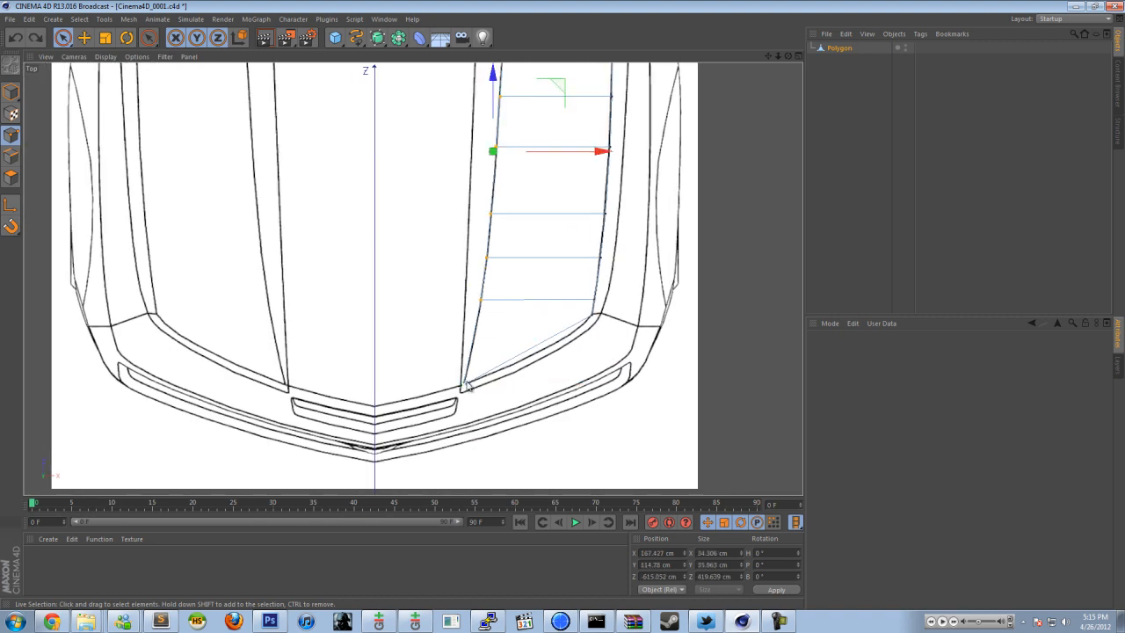
{"action": "left_click", "coordinate": [464, 388], "text": "shift"}
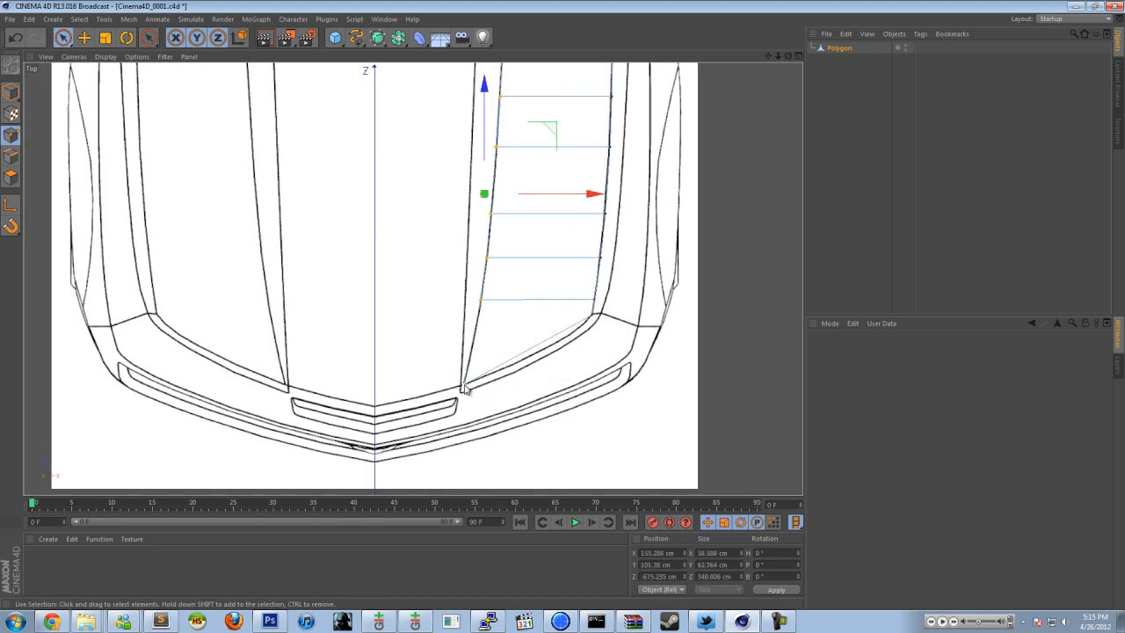
Step: Clone the selected inner edge points with 1 clone and 0 cm offset
{"action": "middle_click_drag", "start_coordinate": [553, 157], "coordinate": [497, 316], "text": "alt"}
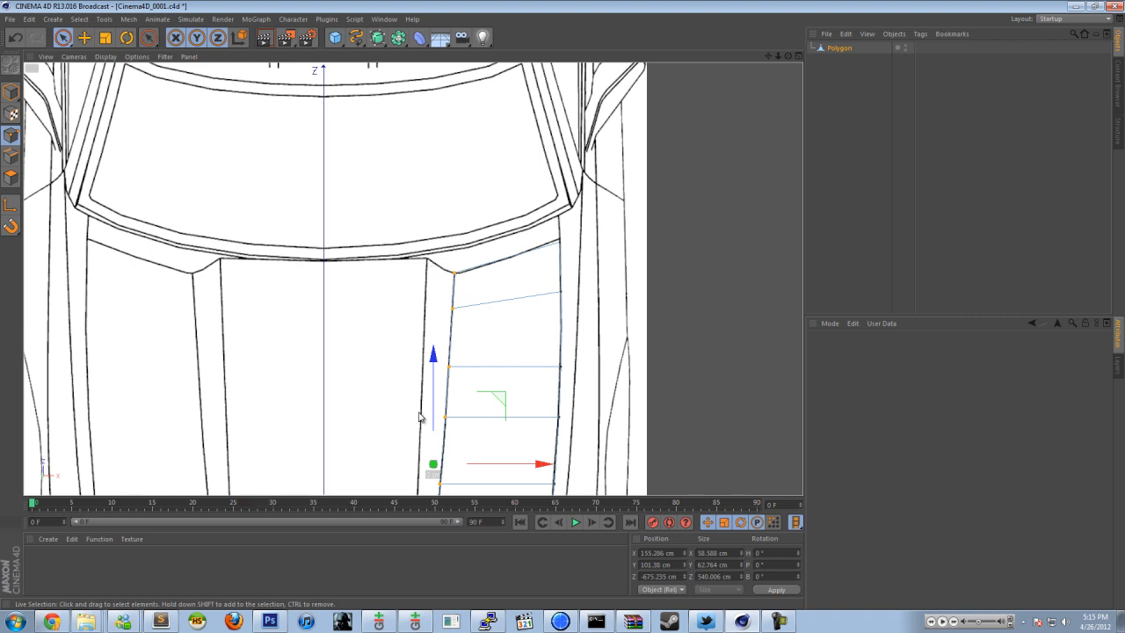
{"action": "middle_click_drag", "start_coordinate": [474, 332], "coordinate": [478, 296], "text": "alt"}
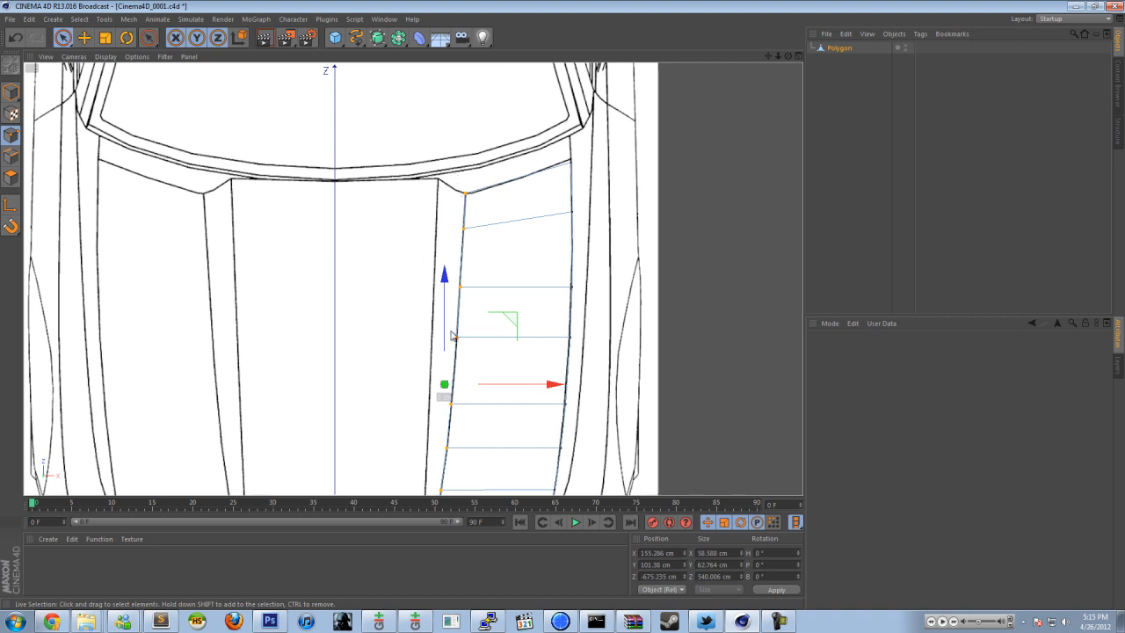
{"action": "right_click", "coordinate": [561, 255]}
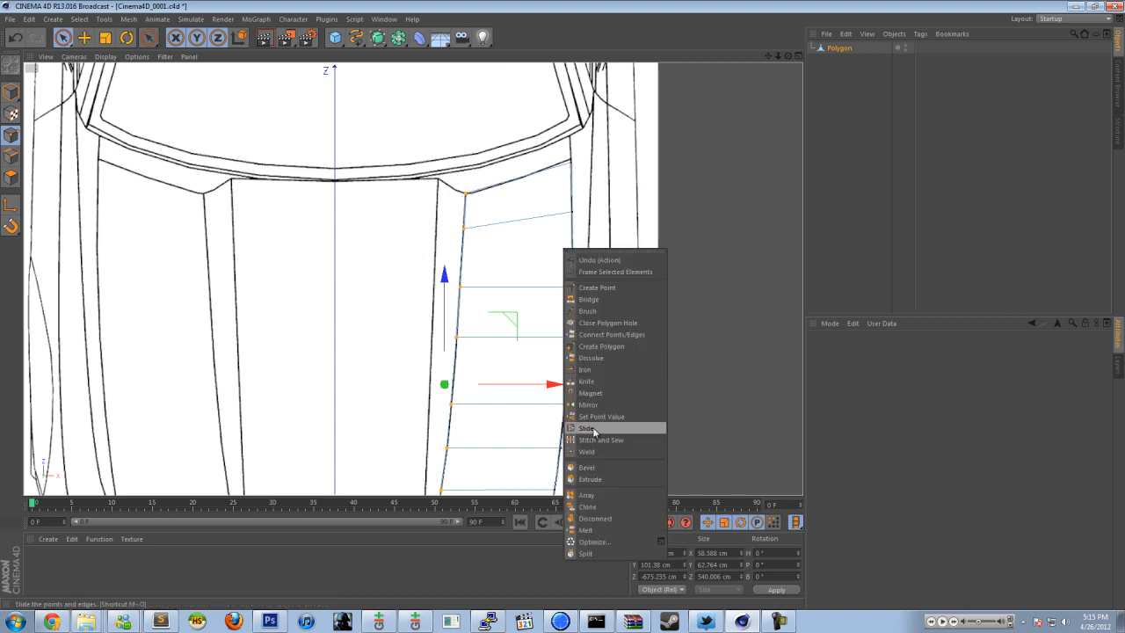
{"action": "left_click", "coordinate": [587, 507]}
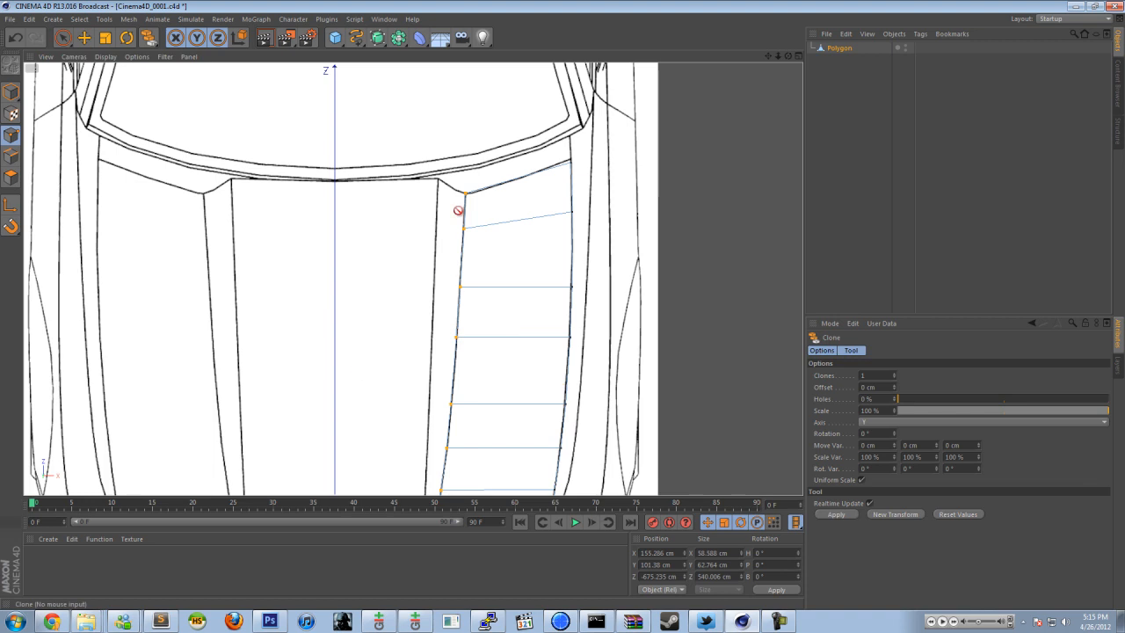
{"action": "left_click", "coordinate": [837, 516]}
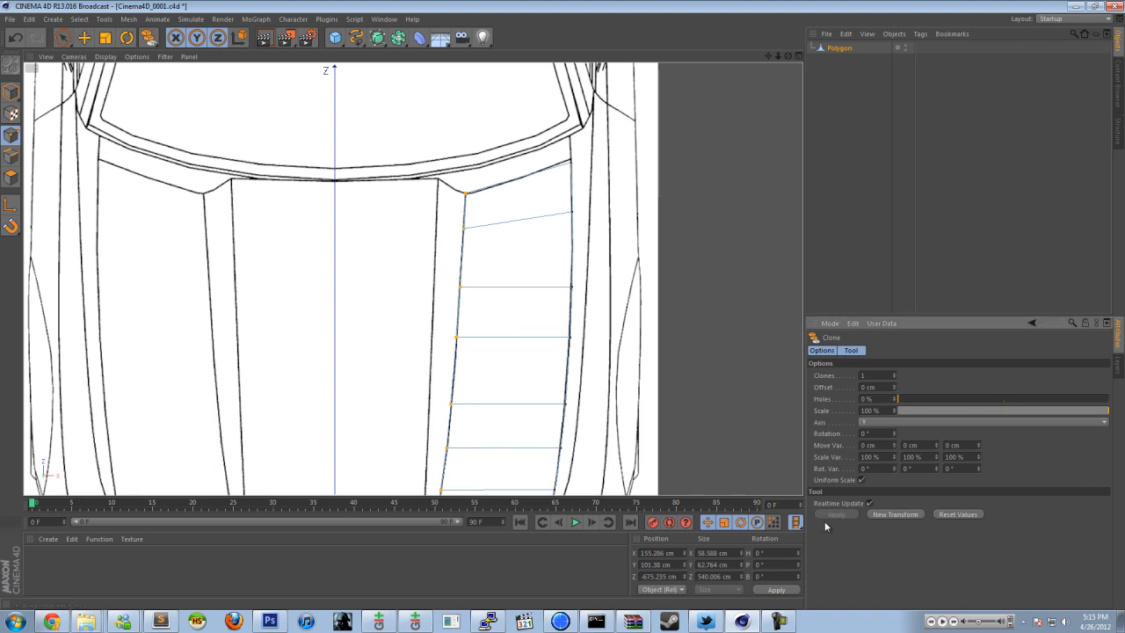
Step: Move the cloned points onto the neighbouring inner hood crease in the Top viewport, at about X 116 cm, Z -655 cm
{"action": "left_click", "coordinate": [62, 37]}
{"action": "left_click_drag", "start_coordinate": [540, 390], "coordinate": [513, 397]}
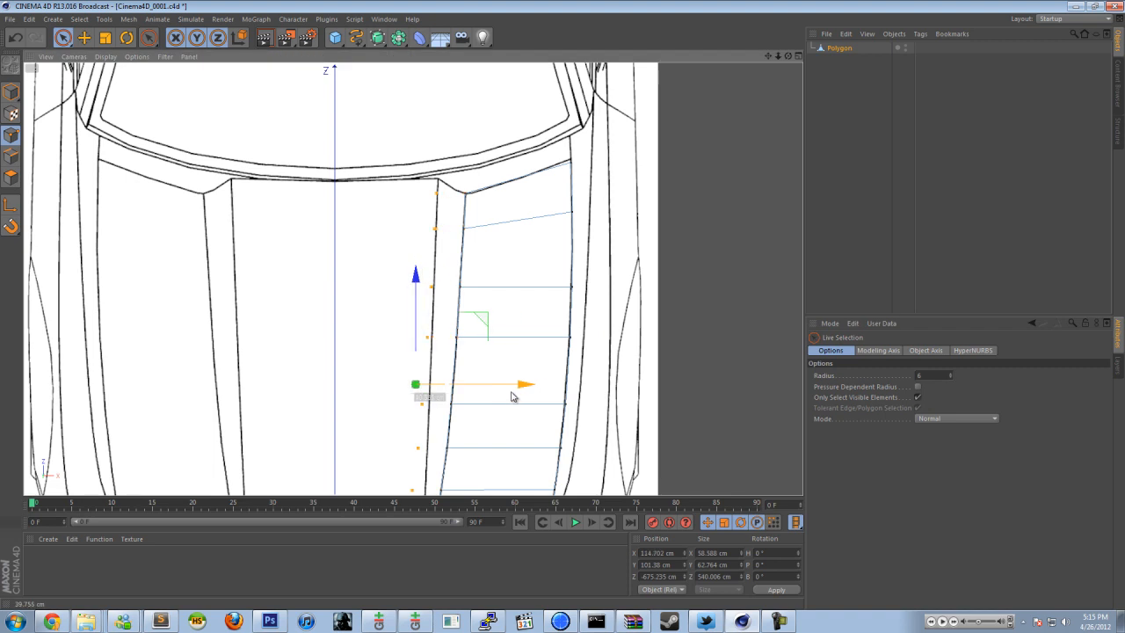
{"action": "left_click_drag", "start_coordinate": [414, 285], "coordinate": [411, 268]}
{"action": "left_click_drag", "start_coordinate": [520, 375], "coordinate": [521, 375]}
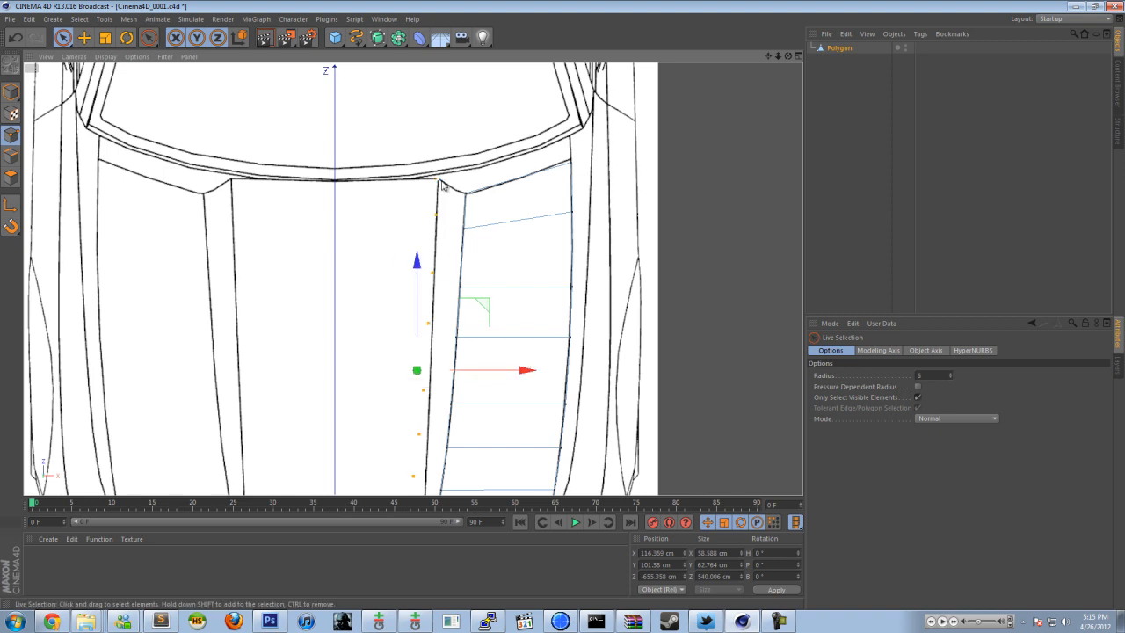
Step: Raise the cloned points to the upper hood line in the Right viewport, at about Y 117 cm, Z -656 cm
{"action": "scroll", "coordinate": [431, 442], "scroll_direction": "down", "scroll_amount": 1}
{"action": "middle_click_drag", "start_coordinate": [425, 428], "coordinate": [436, 300], "text": "alt"}
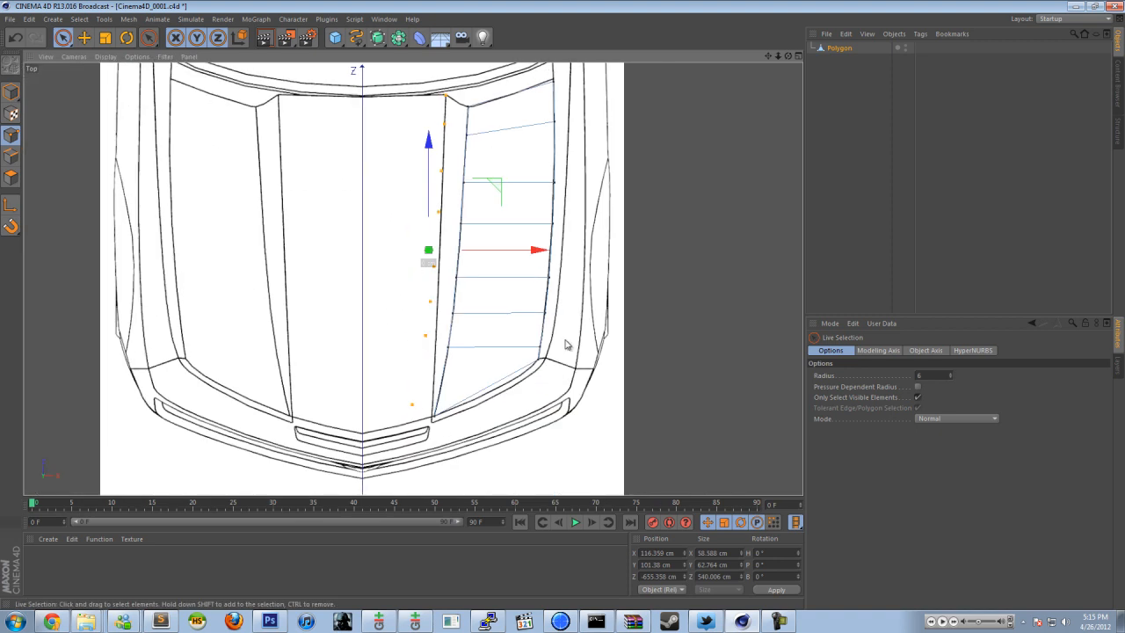
{"action": "middle_click", "coordinate": [484, 159]}
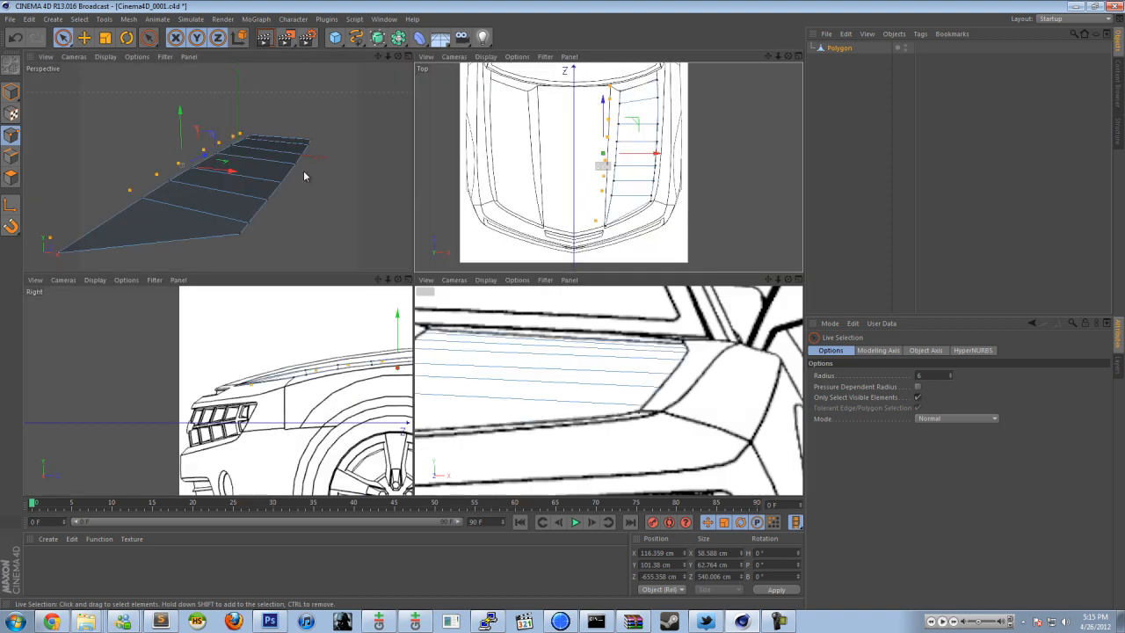
{"action": "middle_click", "coordinate": [217, 123]}
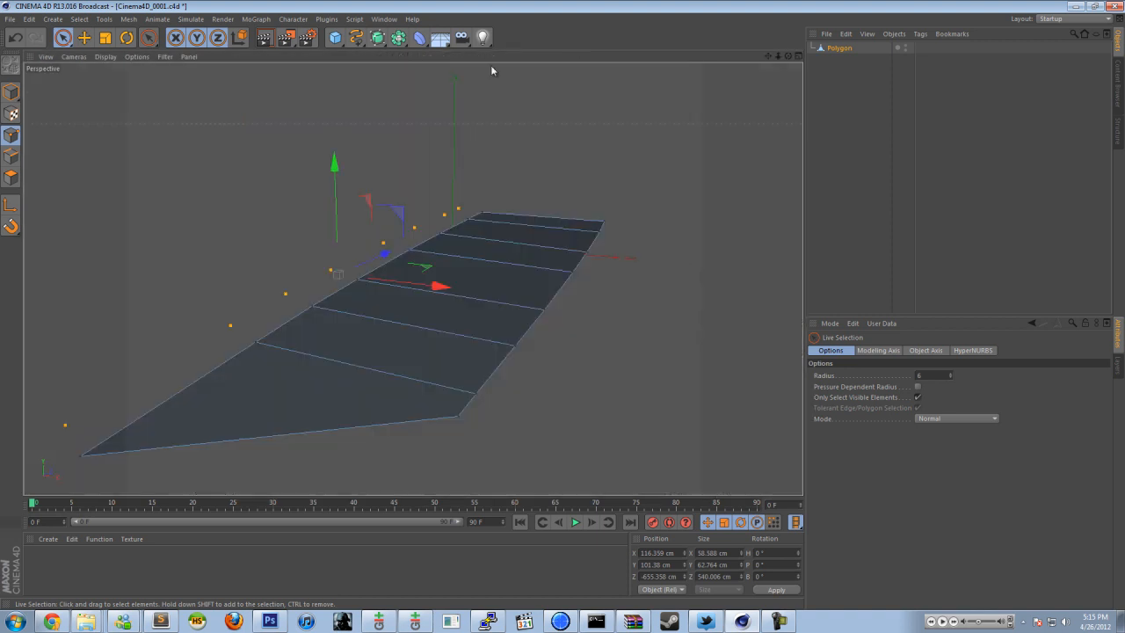
{"action": "left_click_drag", "start_coordinate": [790, 55], "coordinate": [586, 259]}
{"action": "middle_click", "coordinate": [584, 261]}
{"action": "middle_click", "coordinate": [300, 363]}
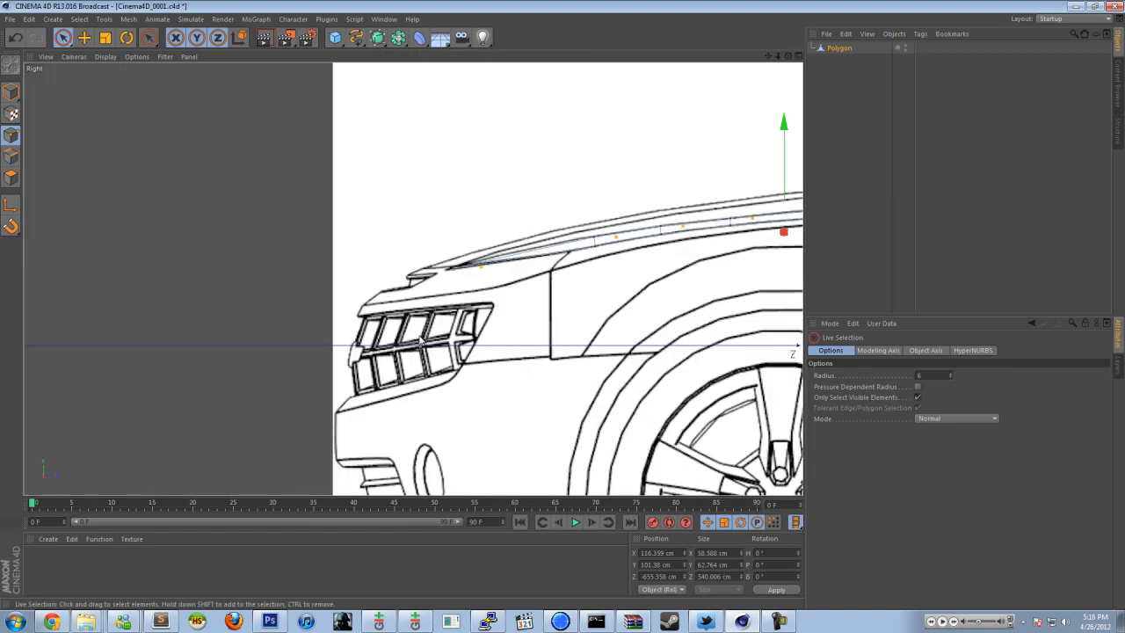
{"action": "middle_click_drag", "start_coordinate": [655, 239], "coordinate": [251, 331], "text": "alt"}
{"action": "scroll", "coordinate": [619, 277], "scroll_direction": "up", "scroll_amount": 3}
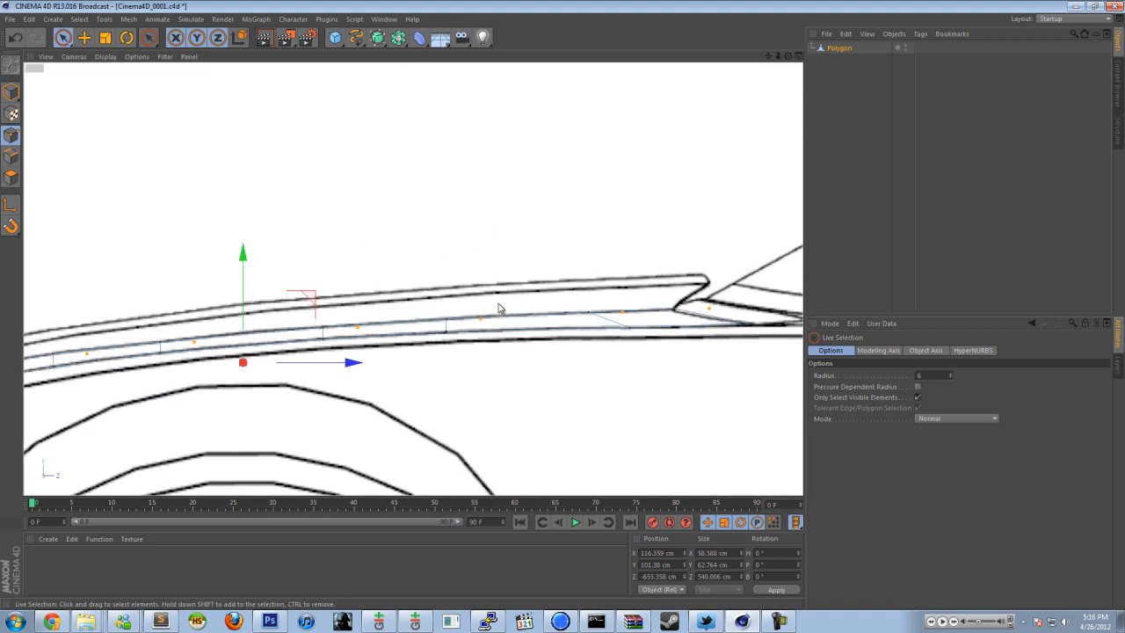
{"action": "left_click_drag", "start_coordinate": [244, 294], "coordinate": [237, 267]}
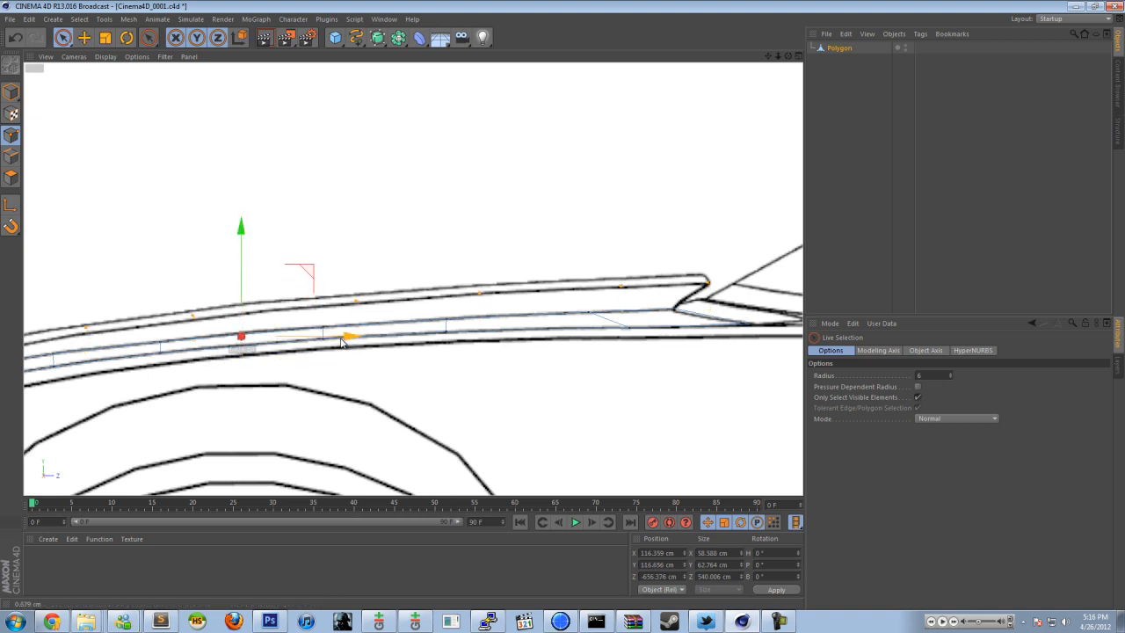
Step: Move the two uppermost stray cloned points sideways onto the curved hood crease in the Front viewport
{"action": "middle_click", "coordinate": [611, 292]}
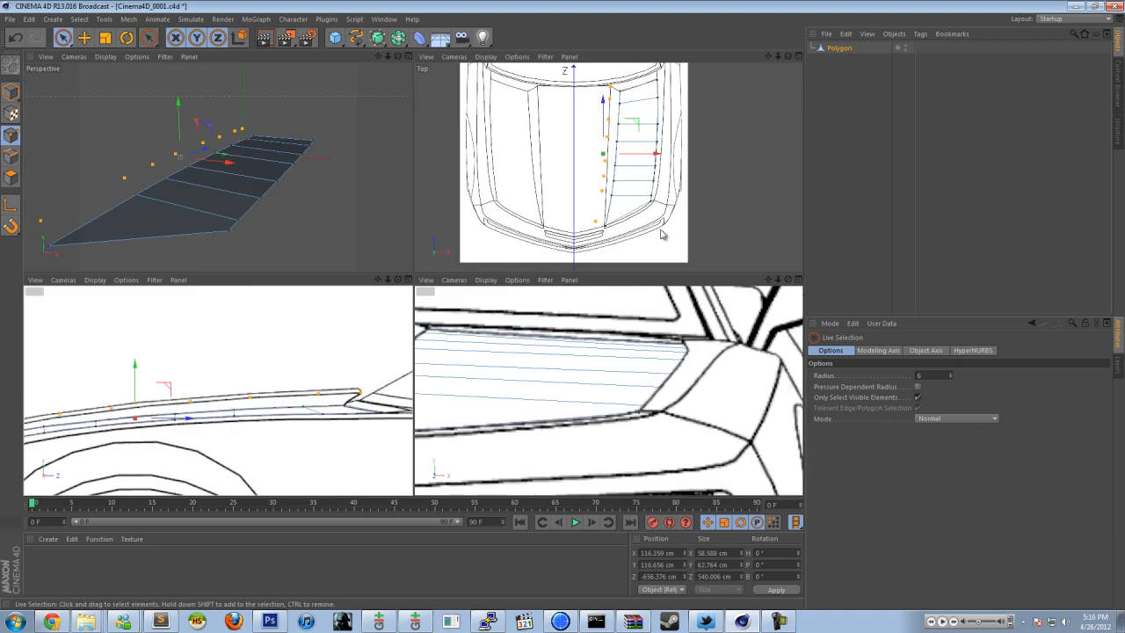
{"action": "middle_click", "coordinate": [657, 394]}
{"action": "middle_click_drag", "start_coordinate": [319, 272], "coordinate": [879, 306], "text": "alt"}
{"action": "middle_click_drag", "start_coordinate": [466, 165], "coordinate": [474, 231], "text": "alt"}
{"action": "left_click", "coordinate": [465, 247]}
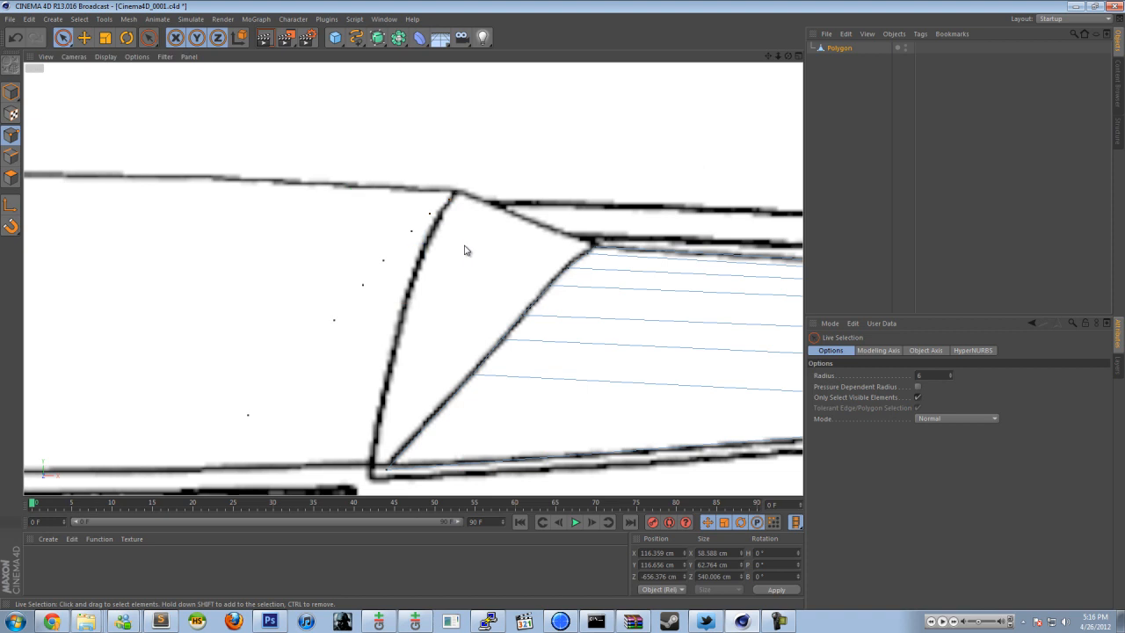
{"action": "left_click", "coordinate": [430, 213]}
{"action": "left_click", "coordinate": [445, 216]}
{"action": "left_click", "coordinate": [430, 216]}
{"action": "left_click_drag", "start_coordinate": [540, 213], "coordinate": [552, 213]}
{"action": "left_click_drag", "start_coordinate": [413, 236], "coordinate": [458, 265]}
Step: Move the next three cloned points down the row sideways onto the curved hood crease in the Front viewport
{"action": "left_click", "coordinate": [381, 261]}
{"action": "left_click", "coordinate": [365, 285]}
{"action": "left_click", "coordinate": [367, 287]}
{"action": "left_click", "coordinate": [409, 287]}
{"action": "left_click", "coordinate": [366, 289]}
{"action": "left_click_drag", "start_coordinate": [376, 291], "coordinate": [492, 325]}
{"action": "left_click", "coordinate": [337, 323]}
{"action": "left_click", "coordinate": [334, 321]}
Step: Move the frontmost cloned point to the crease's lower end in the Front viewport, at about X 124 cm, Y 72 cm
{"action": "left_click", "coordinate": [251, 435]}
{"action": "left_click", "coordinate": [248, 419]}
{"action": "left_click_drag", "start_coordinate": [327, 417], "coordinate": [457, 417]}
{"action": "key", "text": "ctrl+a"}
{"action": "left_click", "coordinate": [378, 418]}
{"action": "left_click_drag", "start_coordinate": [380, 374], "coordinate": [418, 424]}
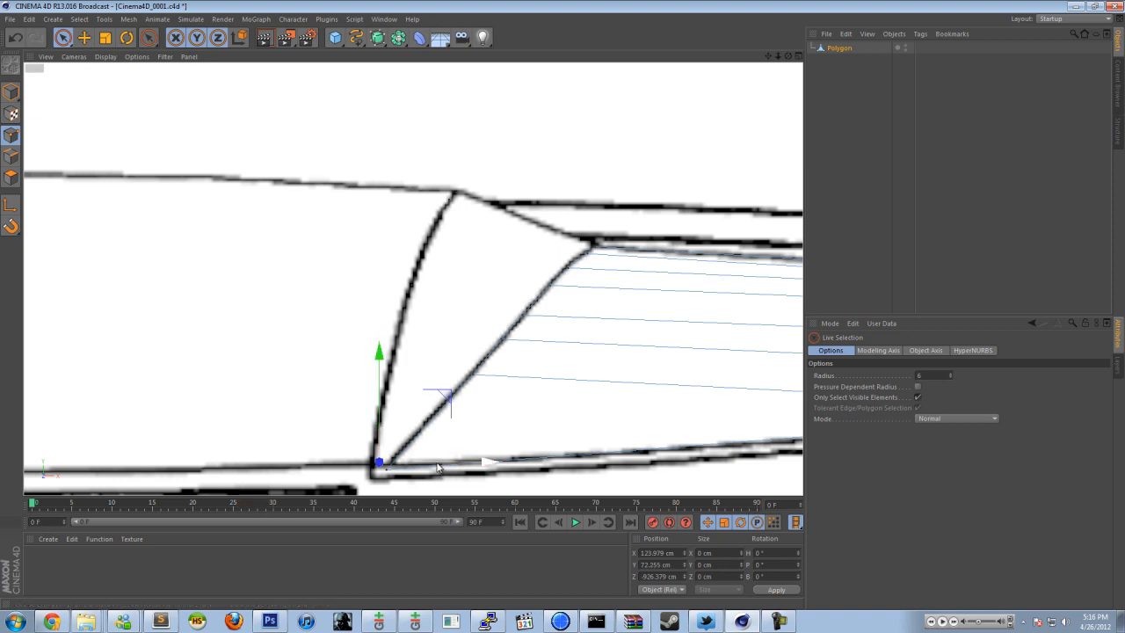
Step: Lower the second cloned point from the front along the crease to about X 127 cm, Y 99 cm
{"action": "left_click", "coordinate": [392, 326]}
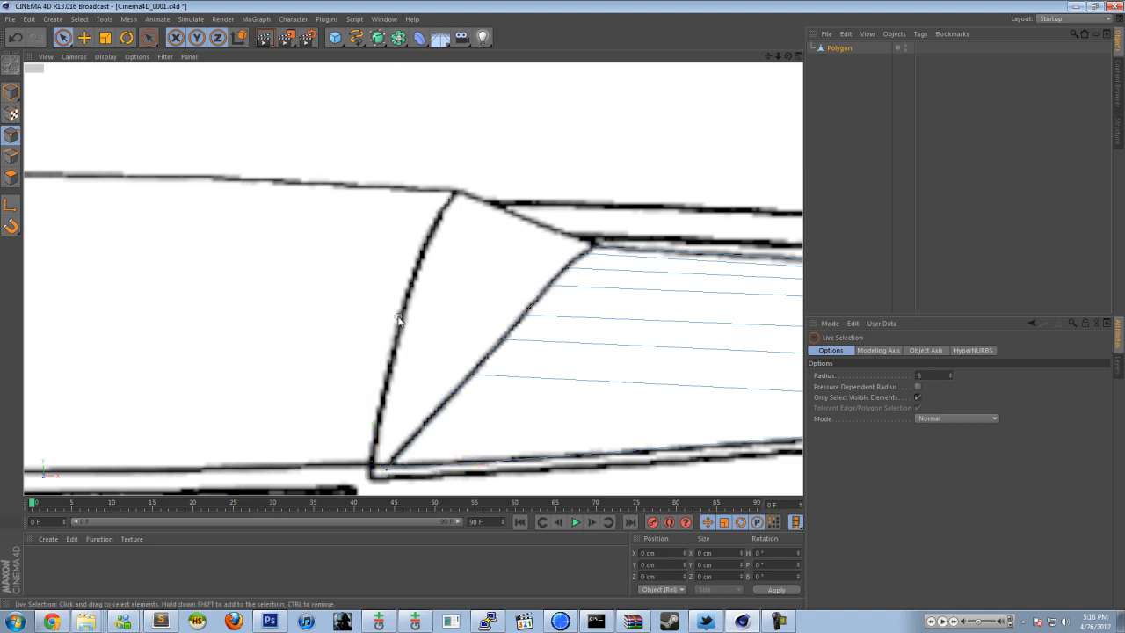
{"action": "left_click", "coordinate": [401, 320]}
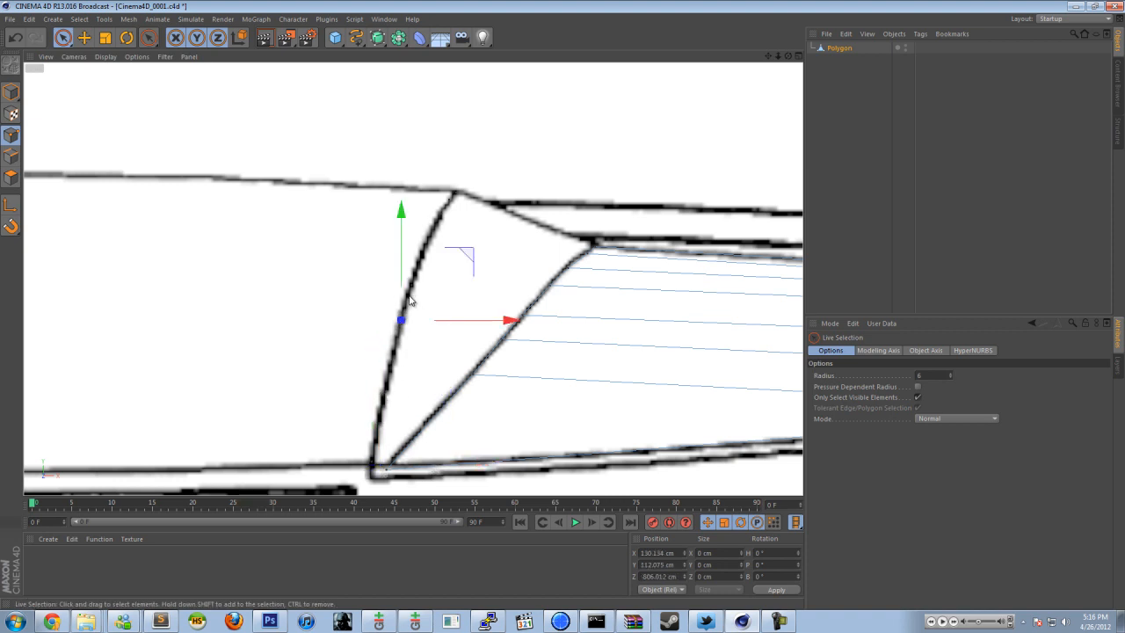
{"action": "left_click_drag", "start_coordinate": [400, 275], "coordinate": [394, 322]}
{"action": "left_click_drag", "start_coordinate": [440, 371], "coordinate": [430, 374]}
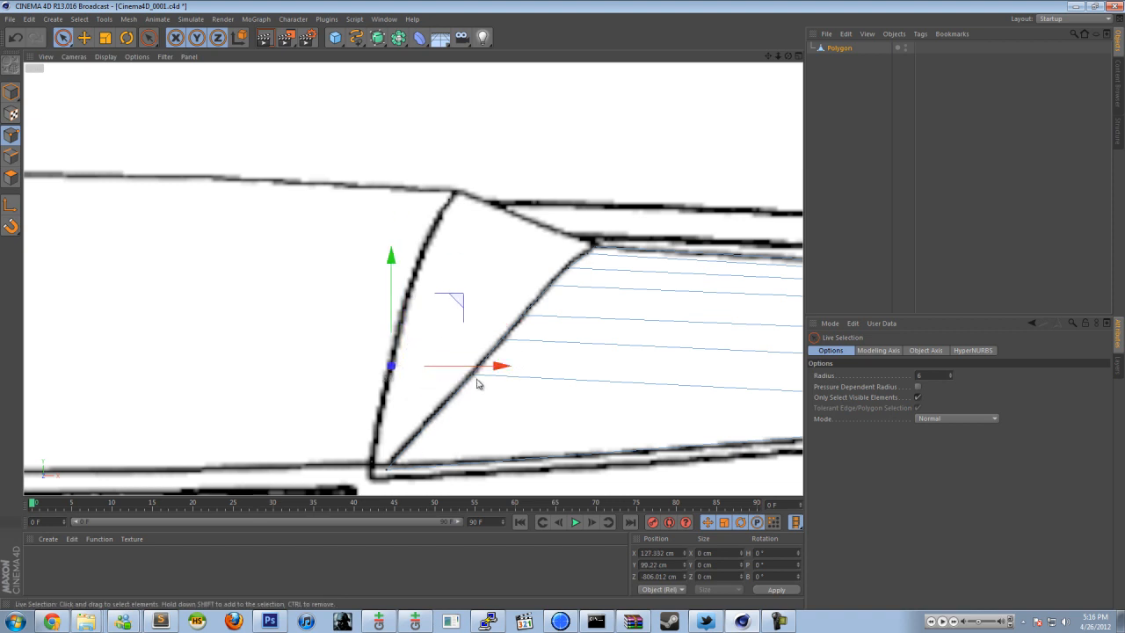
Step: Align the third cloned point from the front with the crease at about X 131 cm, Y 116 cm, and show the Perspective view
{"action": "left_click", "coordinate": [415, 290]}
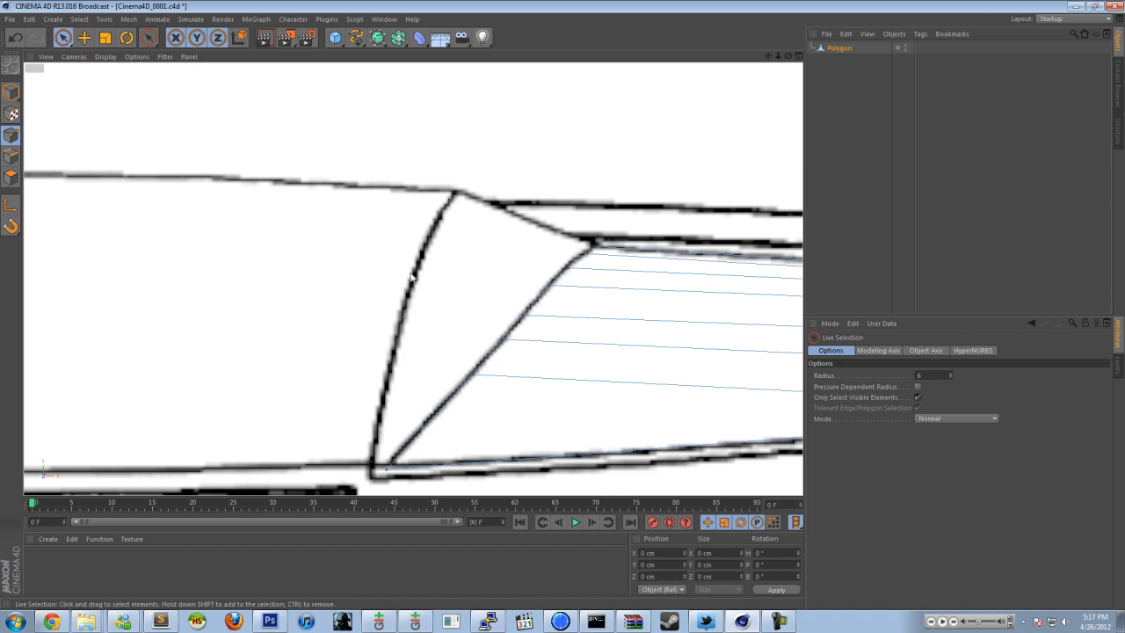
{"action": "left_click", "coordinate": [410, 303]}
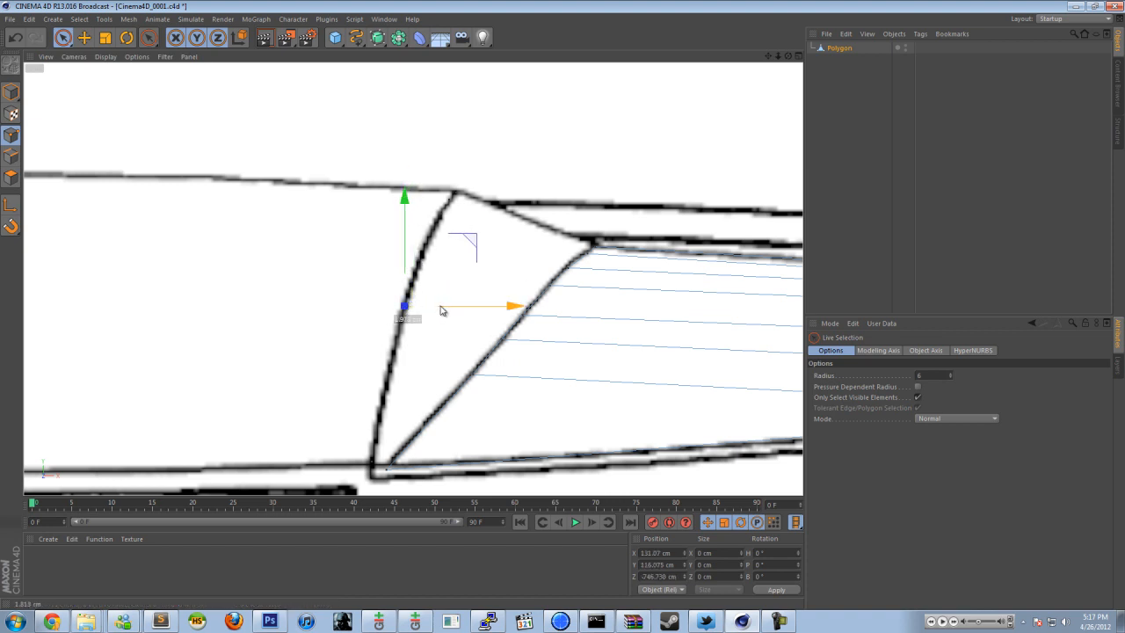
{"action": "left_click", "coordinate": [442, 308]}
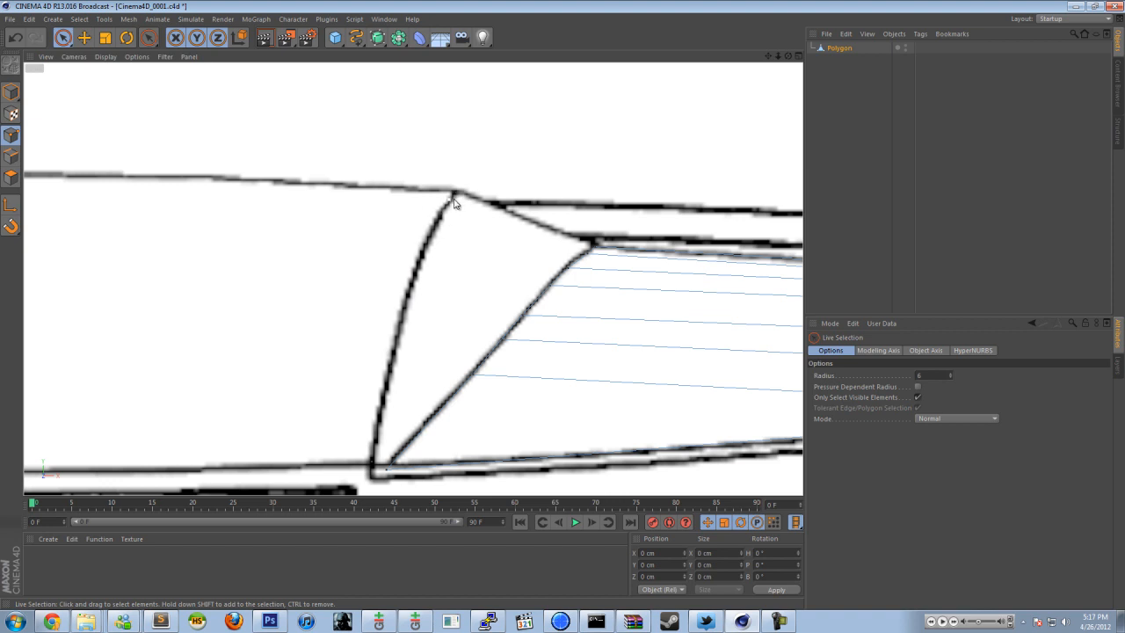
{"action": "middle_click", "coordinate": [467, 250]}
{"action": "middle_click", "coordinate": [146, 138]}
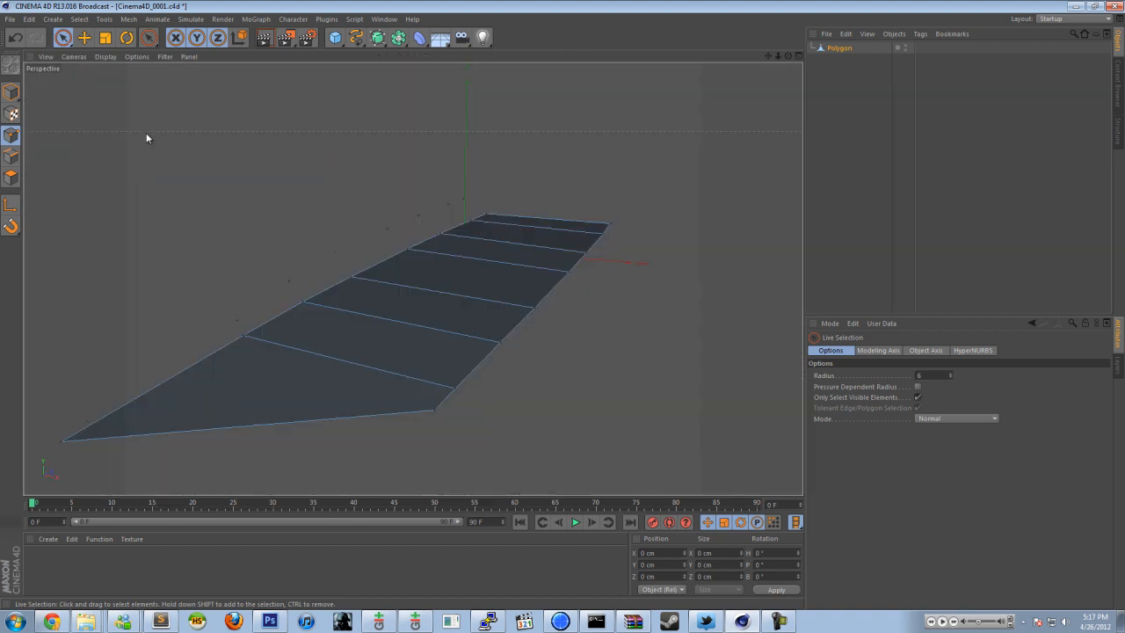
Step: Adjust the heights of the two rearmost cloned points to follow the hood crease in the side viewport
{"action": "left_click_drag", "start_coordinate": [788, 55], "coordinate": [581, 264]}
{"action": "middle_click", "coordinate": [611, 138]}
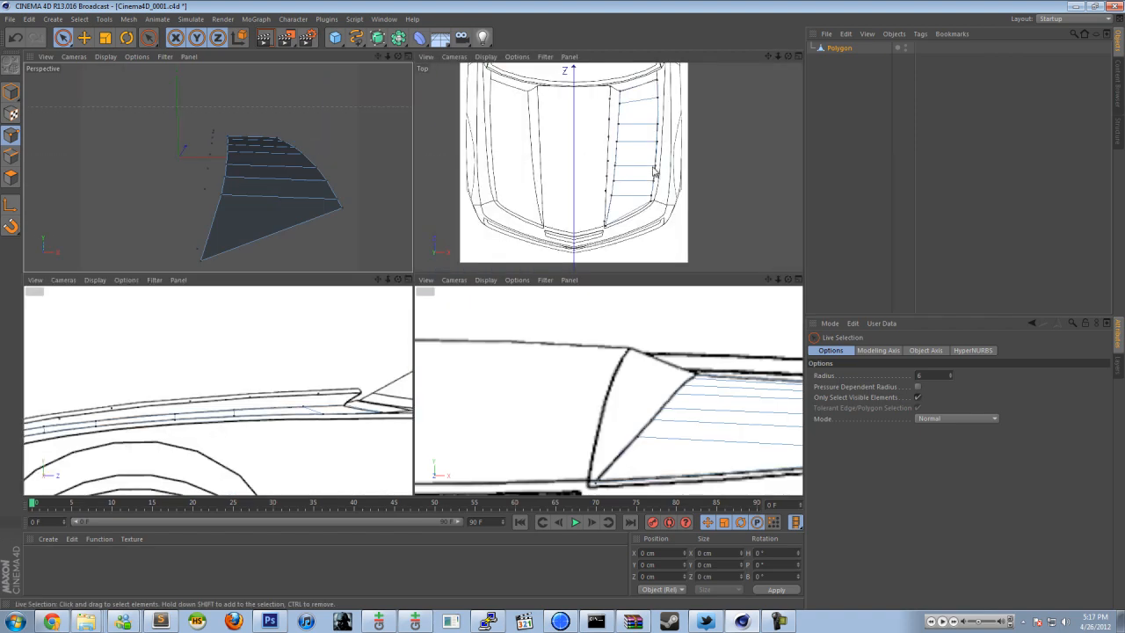
{"action": "middle_click", "coordinate": [646, 100]}
{"action": "scroll", "coordinate": [318, 145], "scroll_direction": "up", "scroll_amount": 3}
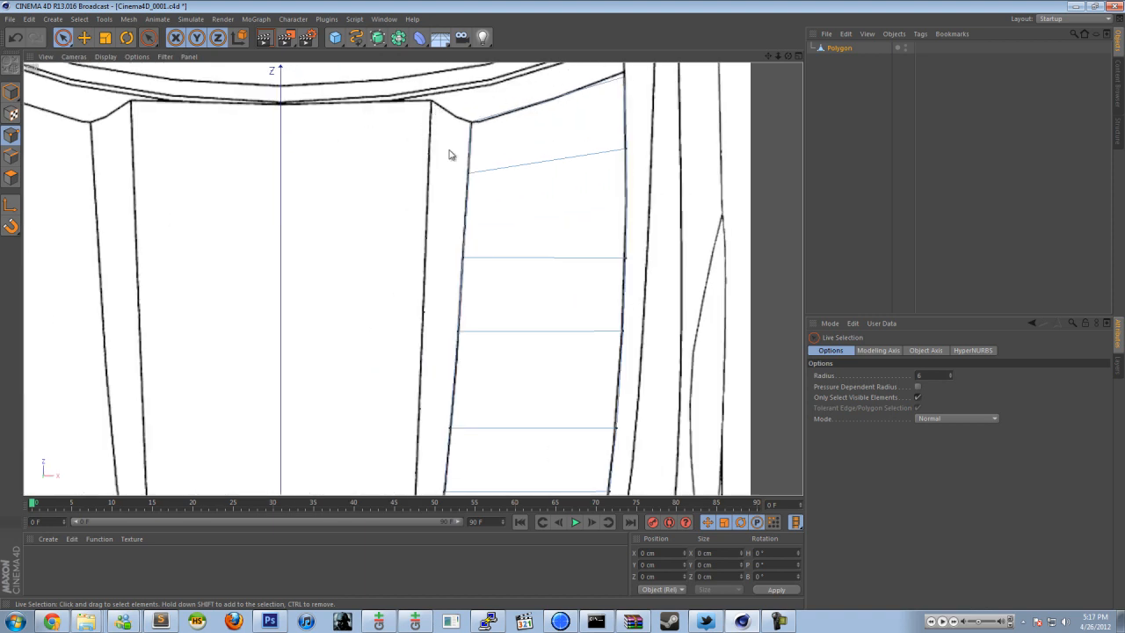
{"action": "middle_click", "coordinate": [436, 109]}
{"action": "middle_click", "coordinate": [239, 404]}
{"action": "middle_click_drag", "start_coordinate": [730, 245], "coordinate": [521, 272], "text": "alt"}
{"action": "scroll", "coordinate": [390, 293], "scroll_direction": "up", "scroll_amount": 2}
{"action": "scroll", "coordinate": [445, 327], "scroll_direction": "up", "scroll_amount": 3}
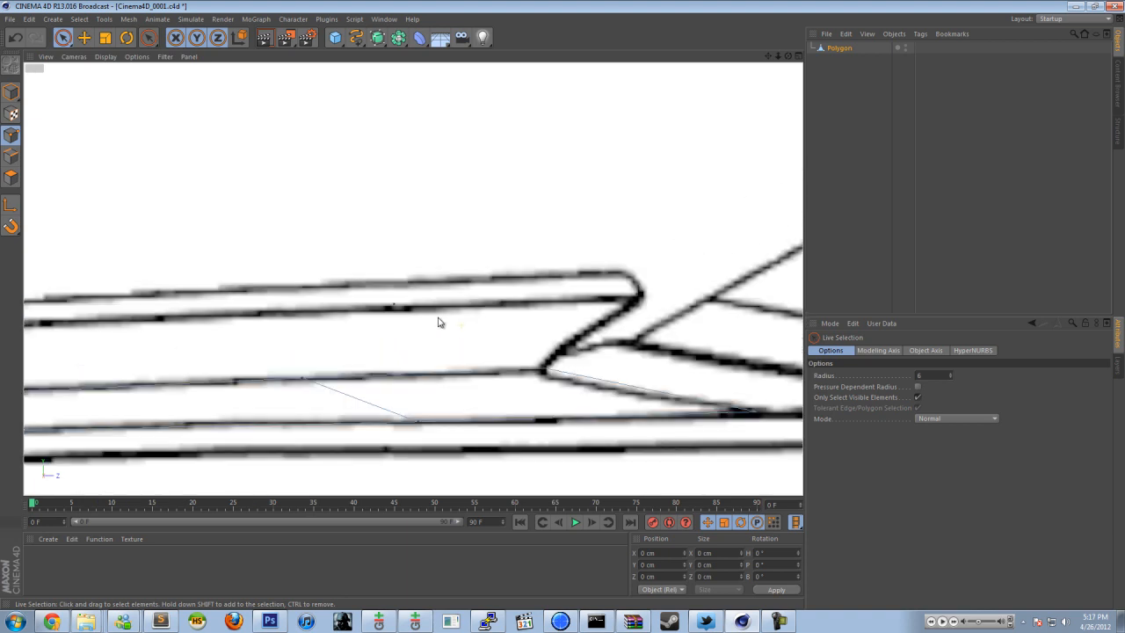
{"action": "left_click", "coordinate": [389, 304]}
{"action": "left_click_drag", "start_coordinate": [395, 266], "coordinate": [395, 270]}
{"action": "left_click", "coordinate": [636, 304]}
{"action": "left_click_drag", "start_coordinate": [638, 246], "coordinate": [641, 252]}
Step: Align the third and fourth cloned points from the rear vertically with the hood crease in the side viewport
{"action": "middle_click_drag", "start_coordinate": [309, 297], "coordinate": [491, 280], "text": "alt"}
{"action": "key", "text": "ctrl+a"}
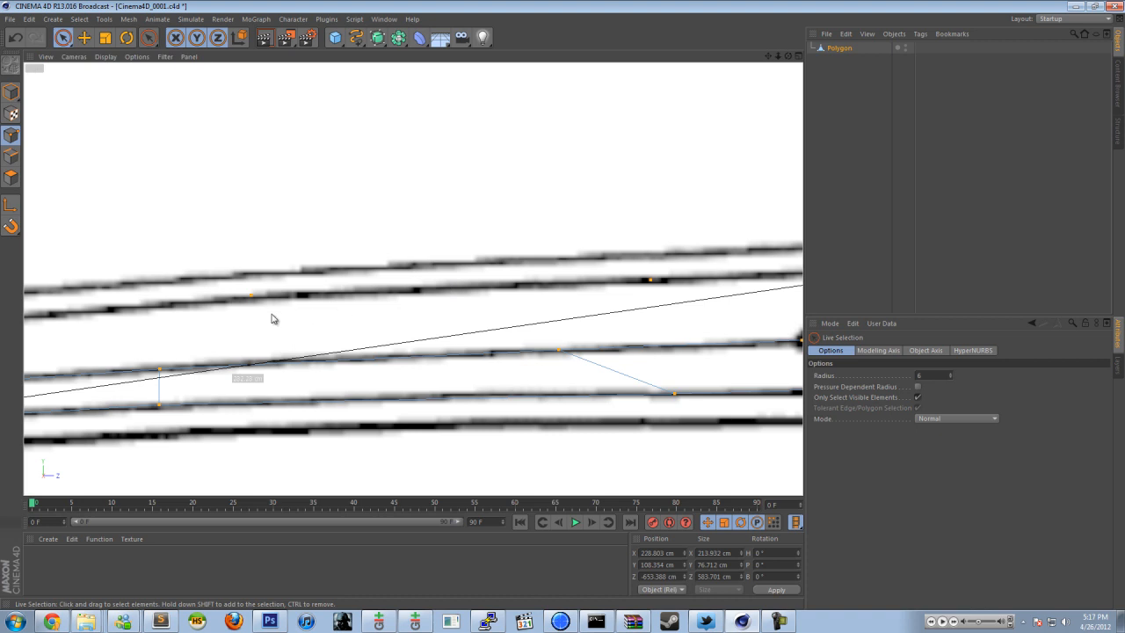
{"action": "middle_click_drag", "start_coordinate": [272, 317], "coordinate": [531, 292], "text": "alt"}
{"action": "left_click", "coordinate": [511, 268]}
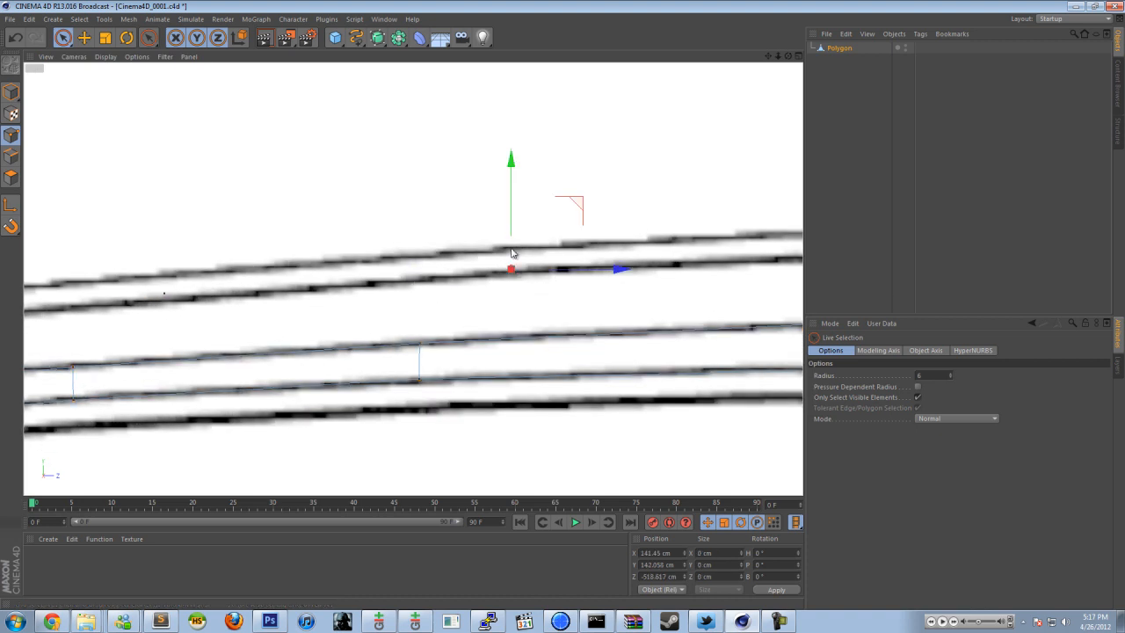
{"action": "left_click_drag", "start_coordinate": [515, 243], "coordinate": [515, 241]}
{"action": "middle_click_drag", "start_coordinate": [183, 294], "coordinate": [416, 256], "text": "alt"}
{"action": "left_click", "coordinate": [397, 255]}
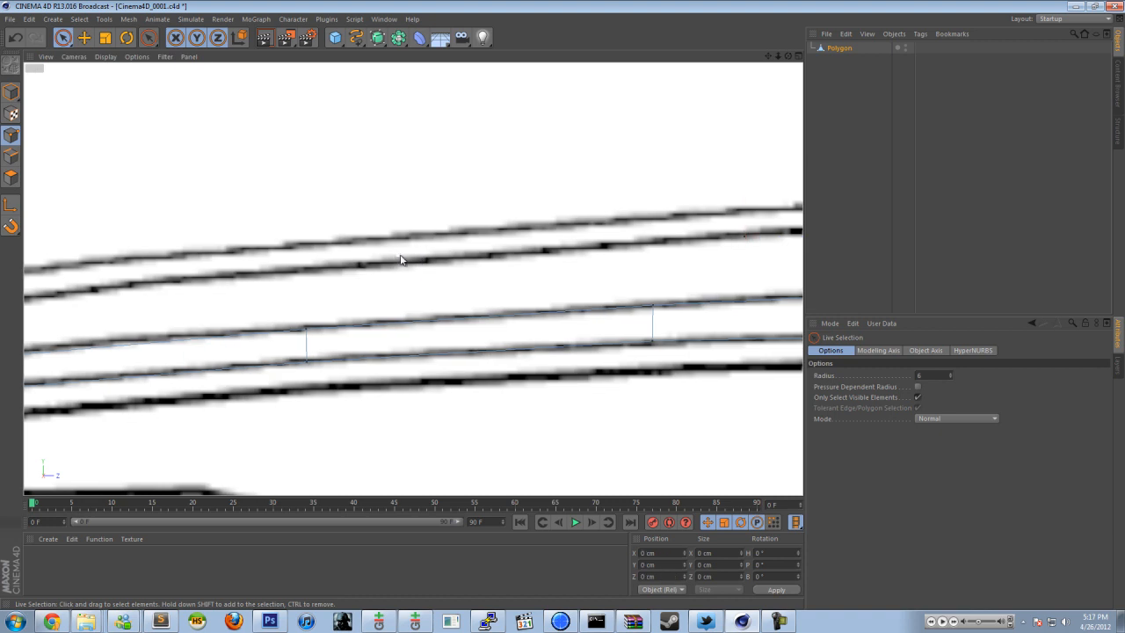
{"action": "left_click_drag", "start_coordinate": [400, 206], "coordinate": [400, 215]}
Step: Lower the fourth cloned point from the front onto the crease, at about Y 126 cm, in the side viewport
{"action": "middle_click_drag", "start_coordinate": [256, 285], "coordinate": [399, 265], "text": "alt"}
{"action": "key", "text": "ctrl+a"}
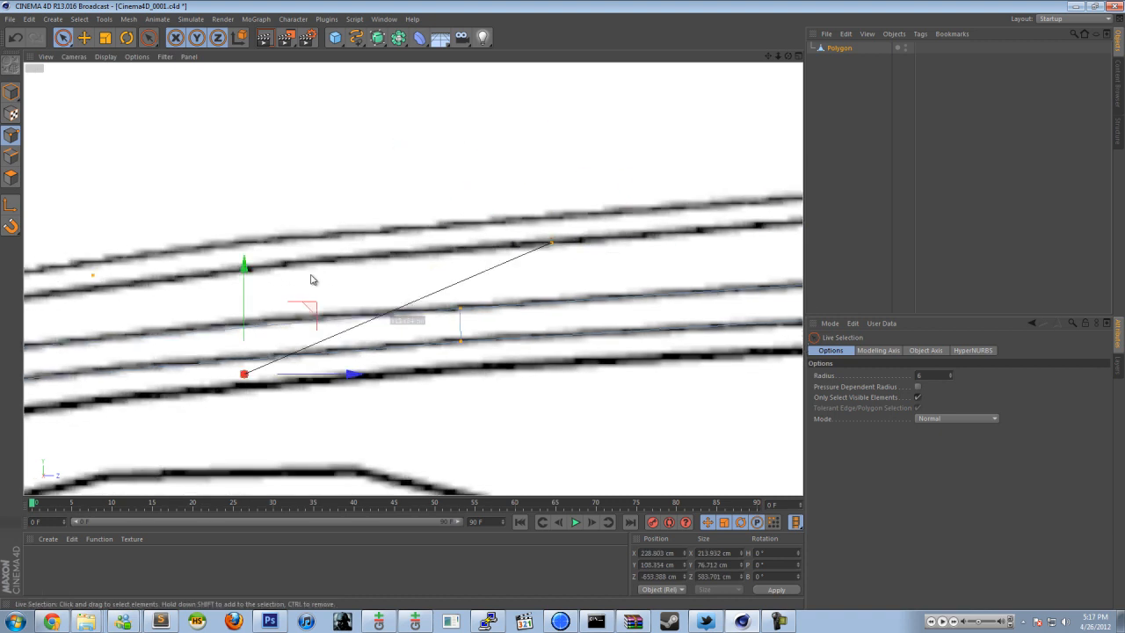
{"action": "middle_click_drag", "start_coordinate": [267, 280], "coordinate": [479, 271], "text": "alt"}
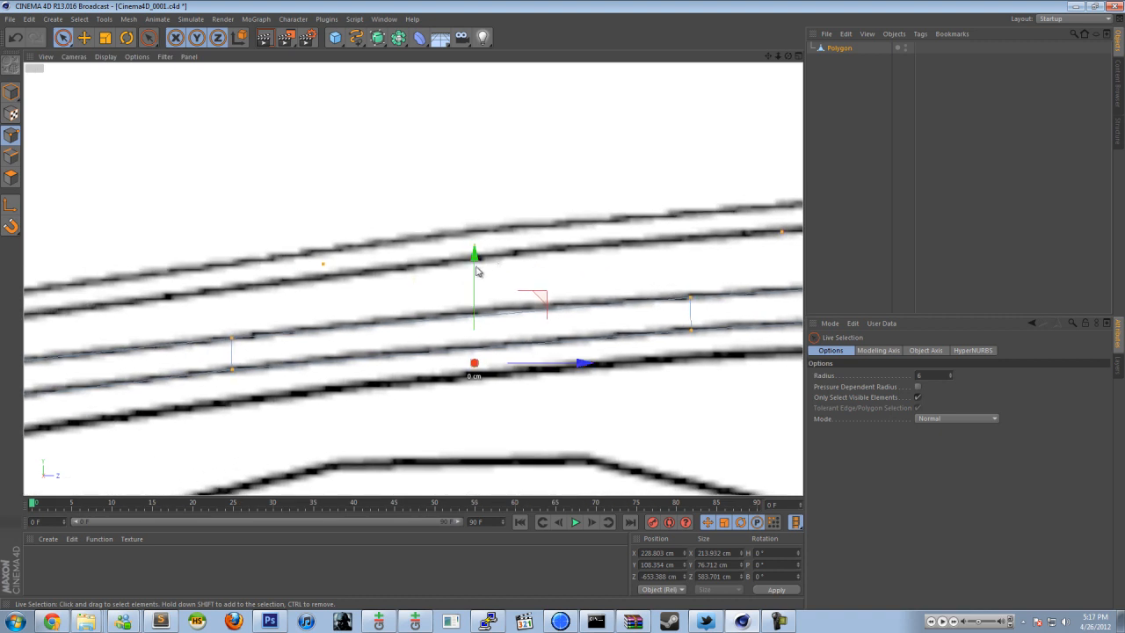
{"action": "left_click", "coordinate": [324, 266]}
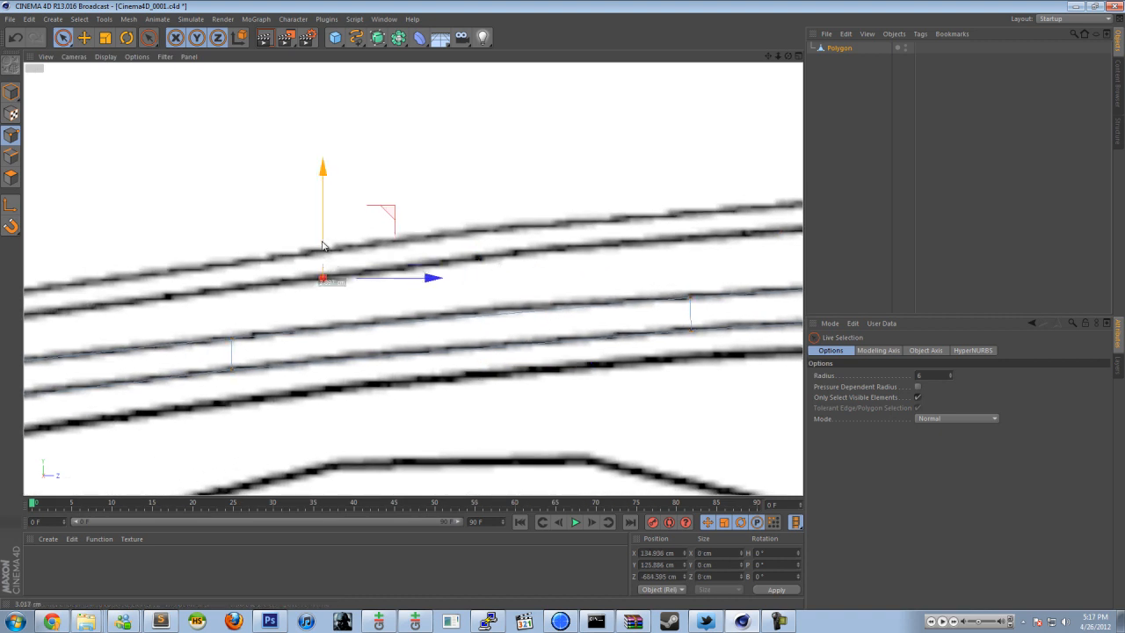
Step: Raise the third cloned point from the front onto the crease, at about Y 118 cm, in the side viewport
{"action": "middle_click_drag", "start_coordinate": [220, 275], "coordinate": [520, 234], "text": "alt"}
{"action": "key", "text": "ctrl+a"}
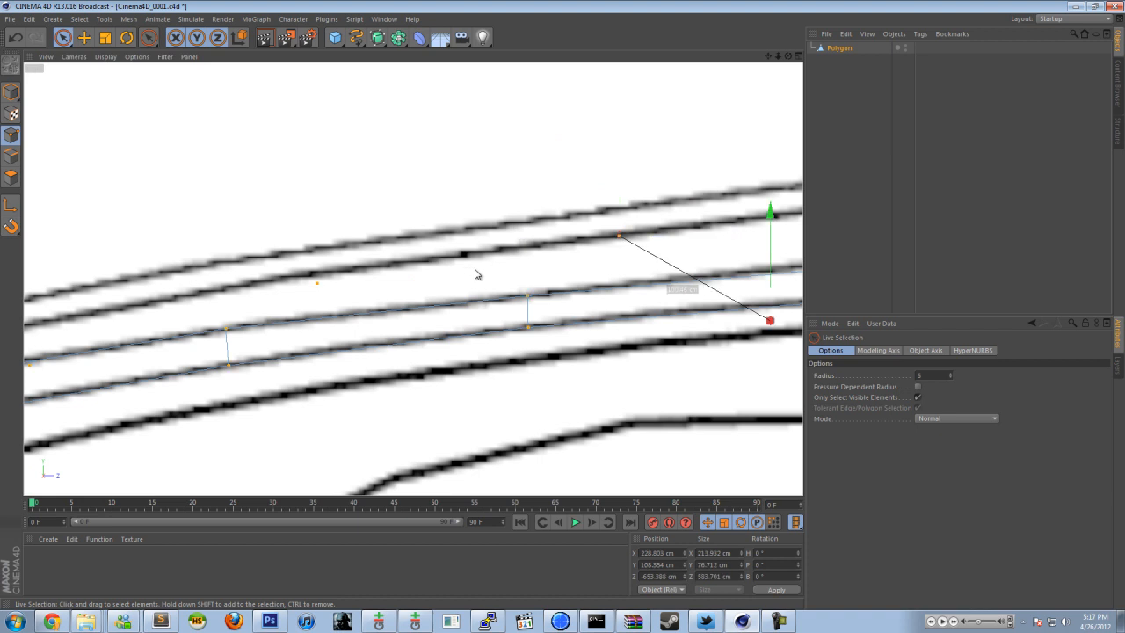
{"action": "left_click", "coordinate": [317, 281]}
{"action": "left_click", "coordinate": [318, 270]}
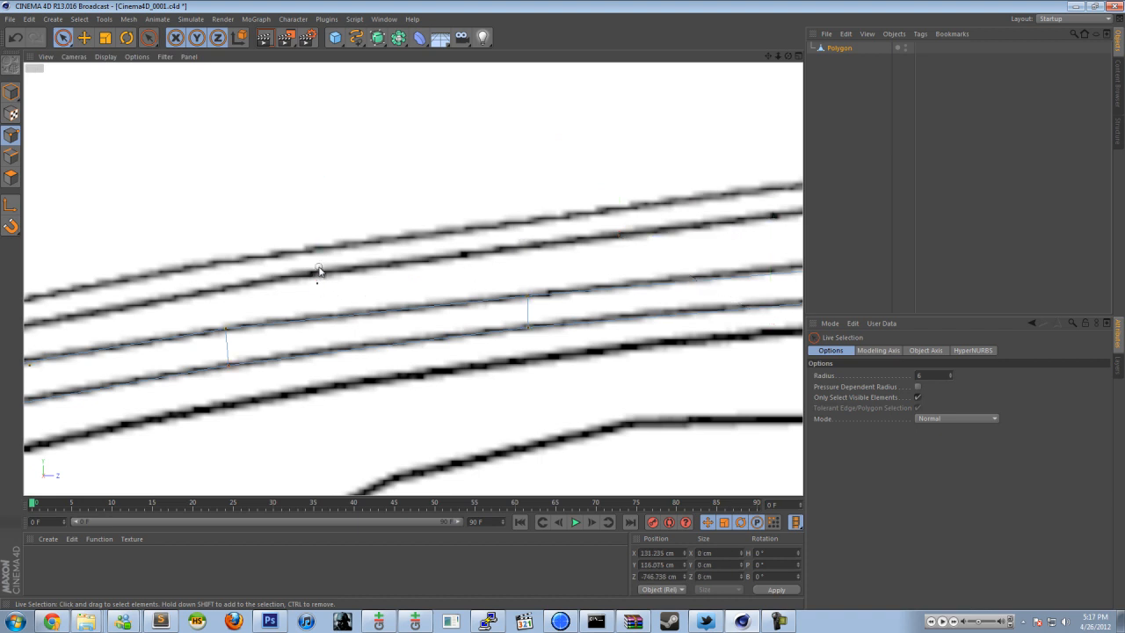
{"action": "left_click", "coordinate": [317, 283]}
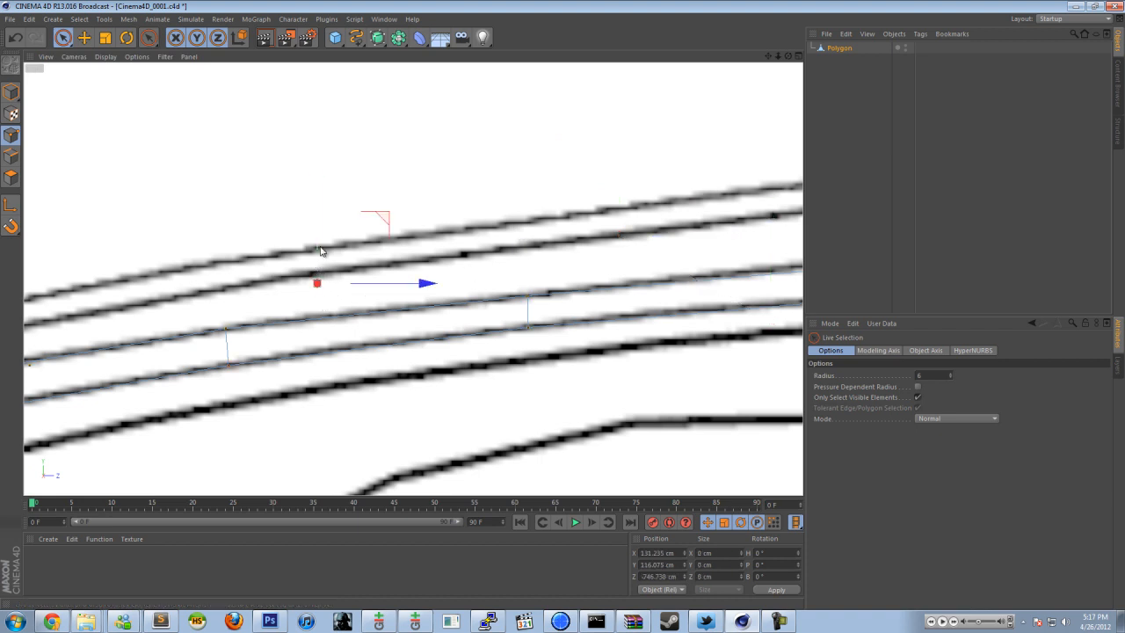
{"action": "left_click_drag", "start_coordinate": [317, 244], "coordinate": [319, 237]}
Step: Select the second cloned point from the front and raise it onto the side-view crease, at about Y 107 cm
{"action": "middle_click_drag", "start_coordinate": [284, 284], "coordinate": [470, 246], "text": "alt"}
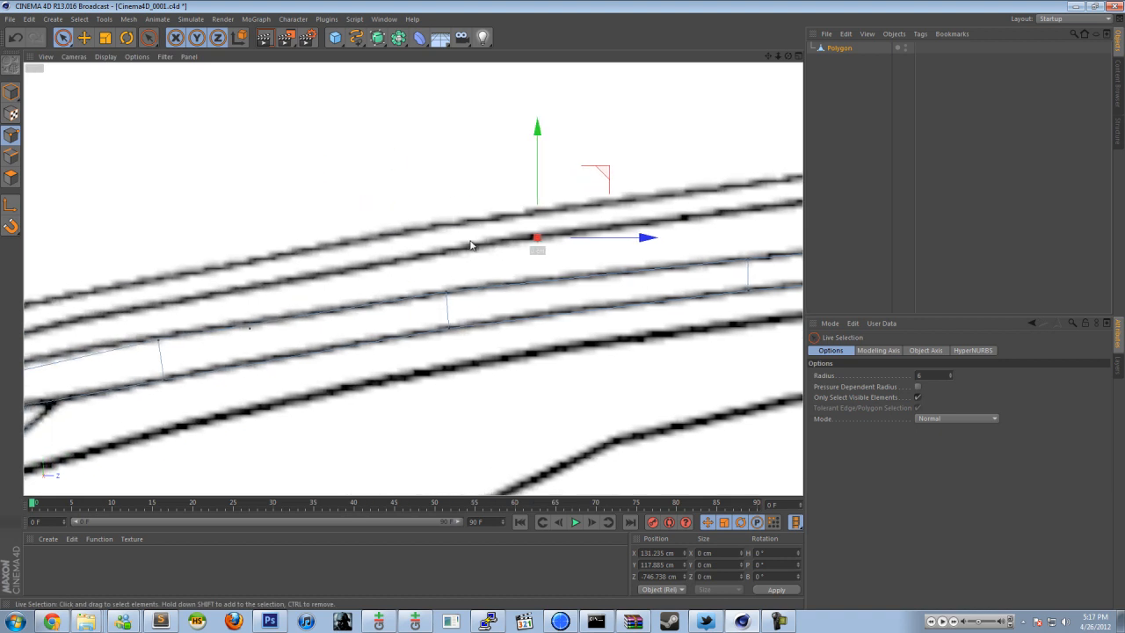
{"action": "key", "text": "ctrl+a"}
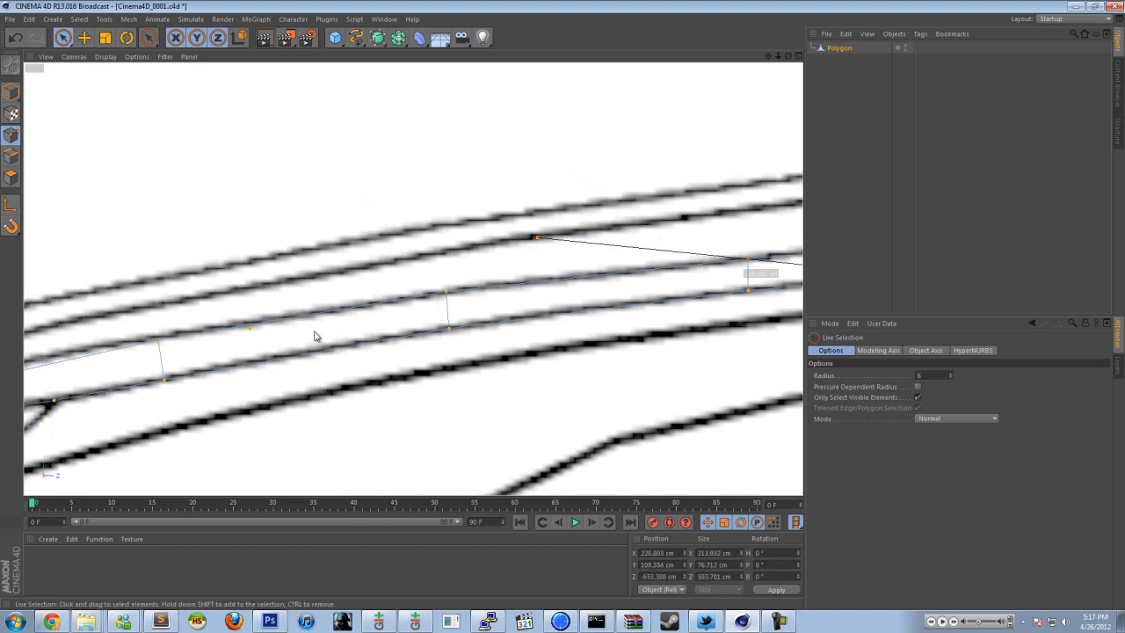
{"action": "left_click", "coordinate": [327, 270]}
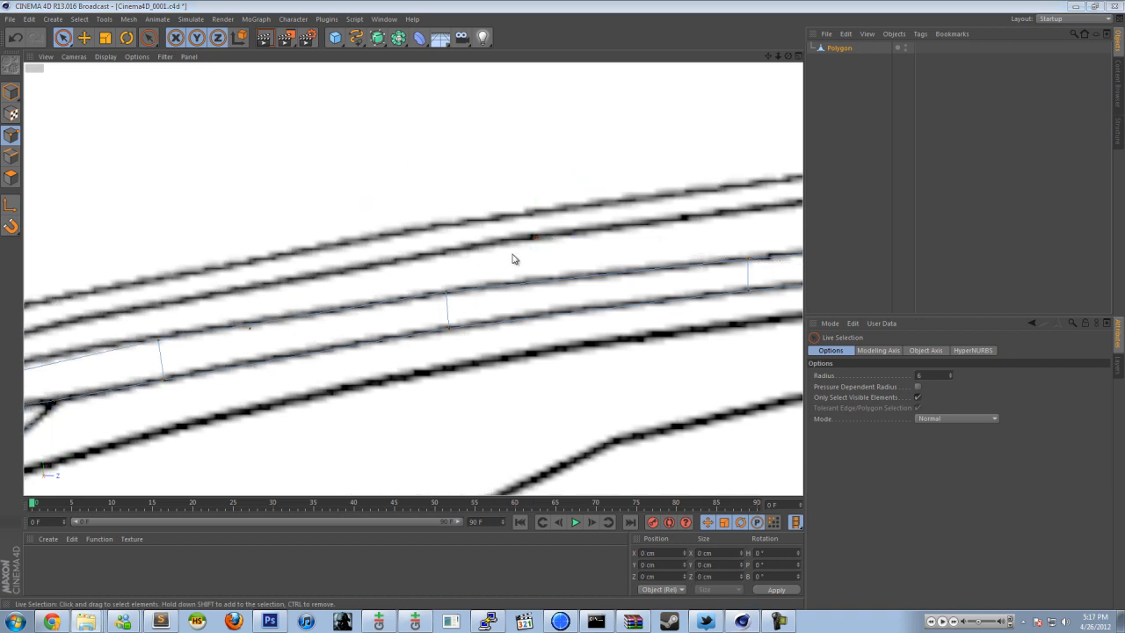
{"action": "middle_click", "coordinate": [175, 205]}
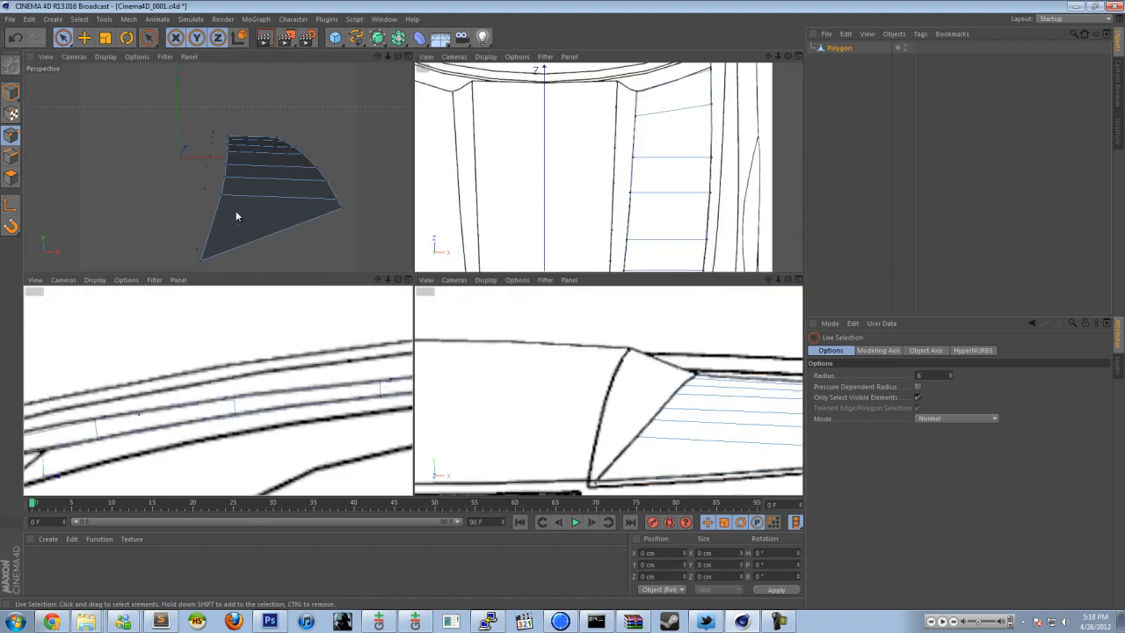
{"action": "left_click", "coordinate": [205, 186]}
{"action": "middle_click", "coordinate": [138, 395]}
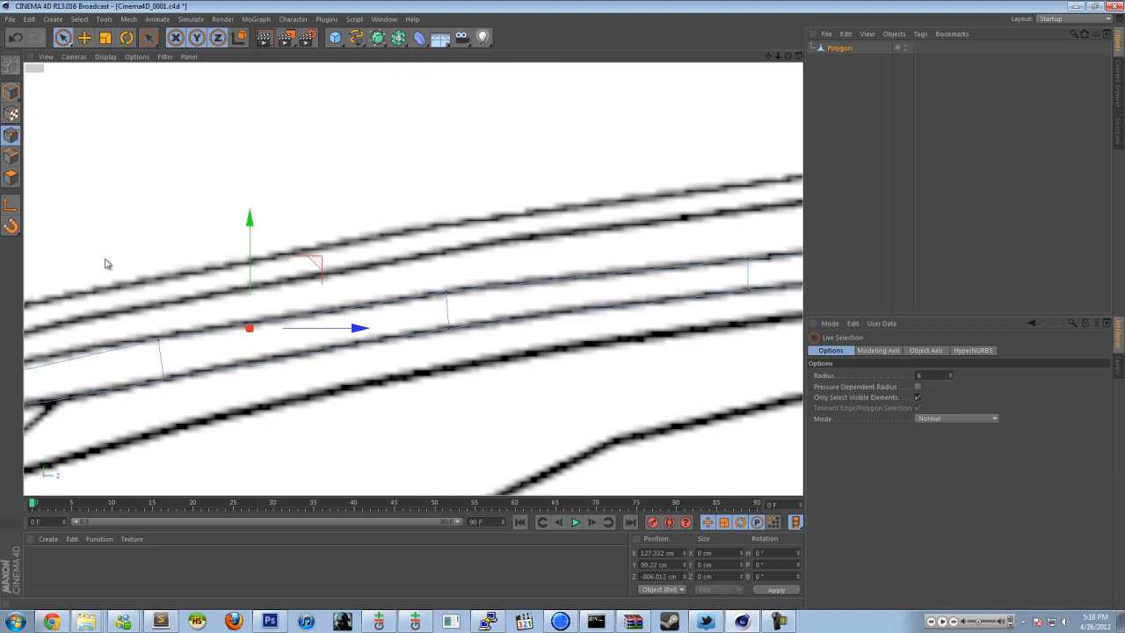
{"action": "middle_click_drag", "start_coordinate": [183, 262], "coordinate": [235, 257], "text": "alt"}
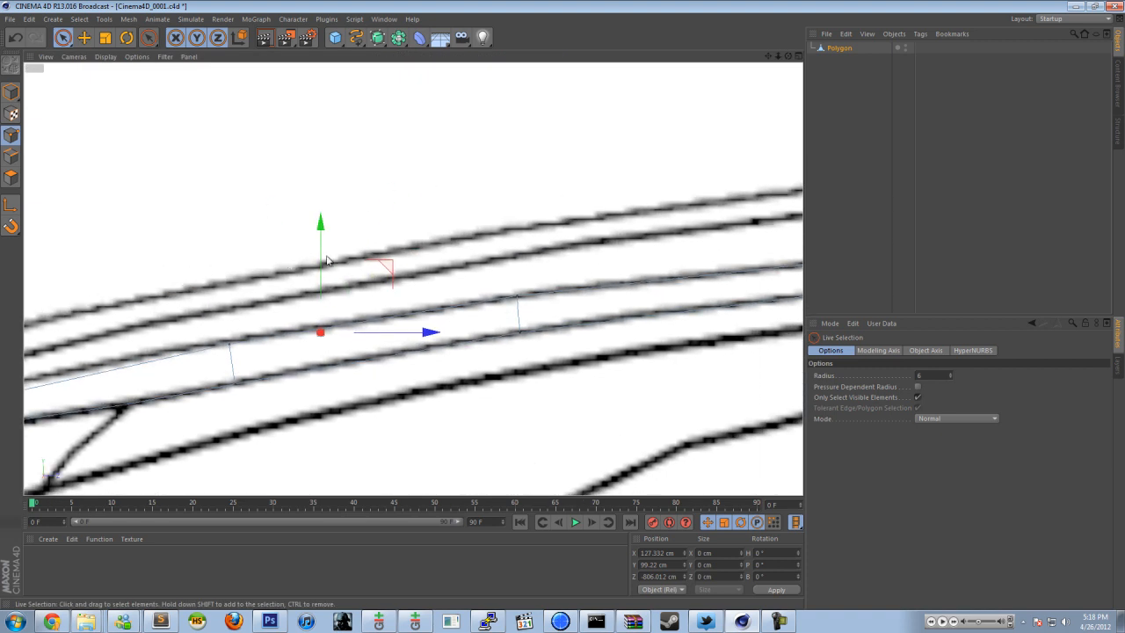
{"action": "left_click_drag", "start_coordinate": [322, 261], "coordinate": [311, 226]}
{"action": "middle_click", "coordinate": [356, 229]}
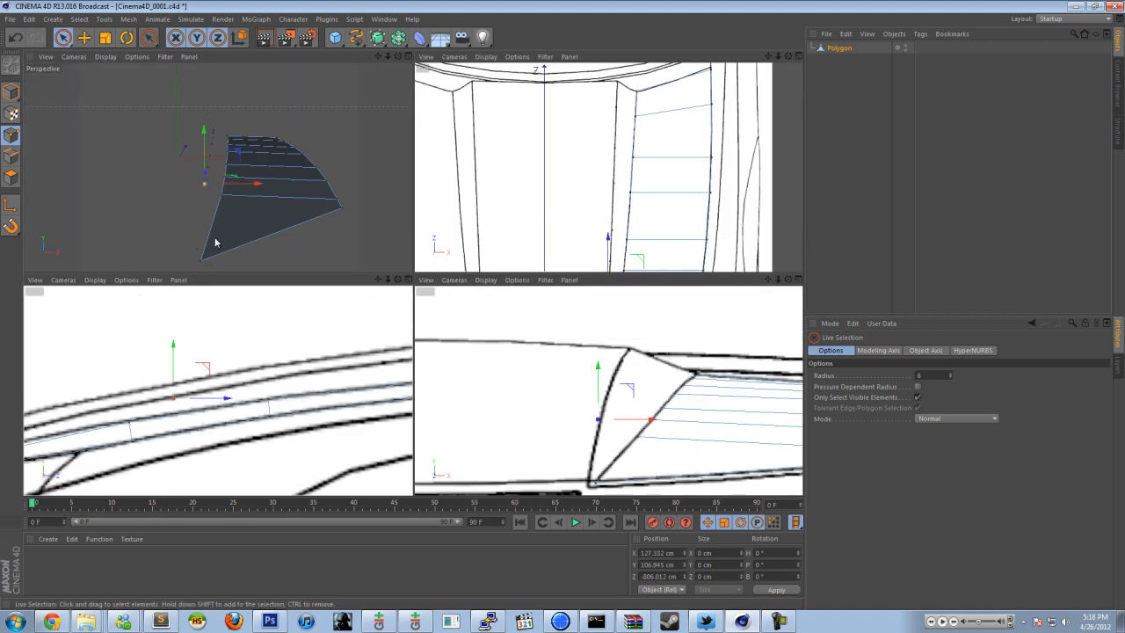
{"action": "middle_click", "coordinate": [176, 363]}
{"action": "left_click_drag", "start_coordinate": [321, 247], "coordinate": [321, 244]}
Step: Select the frontmost cloned point and raise it to about Y 78 cm in the side viewport
{"action": "middle_click_drag", "start_coordinate": [250, 287], "coordinate": [406, 255], "text": "alt"}
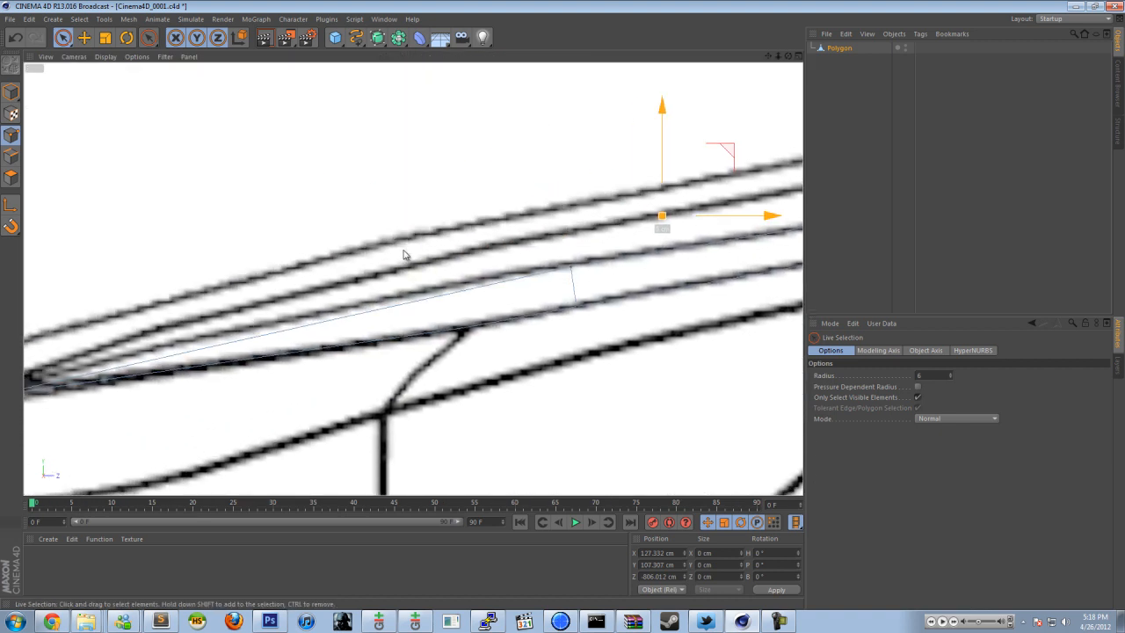
{"action": "key", "text": "ctrl+a"}
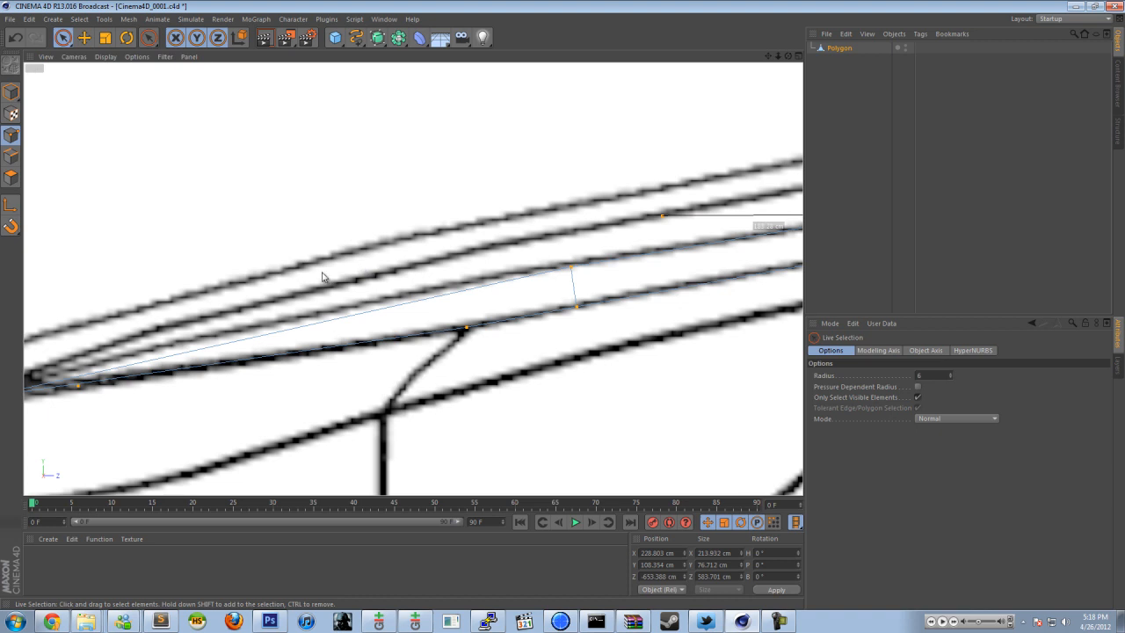
{"action": "left_click", "coordinate": [465, 328]}
{"action": "middle_click", "coordinate": [250, 232]}
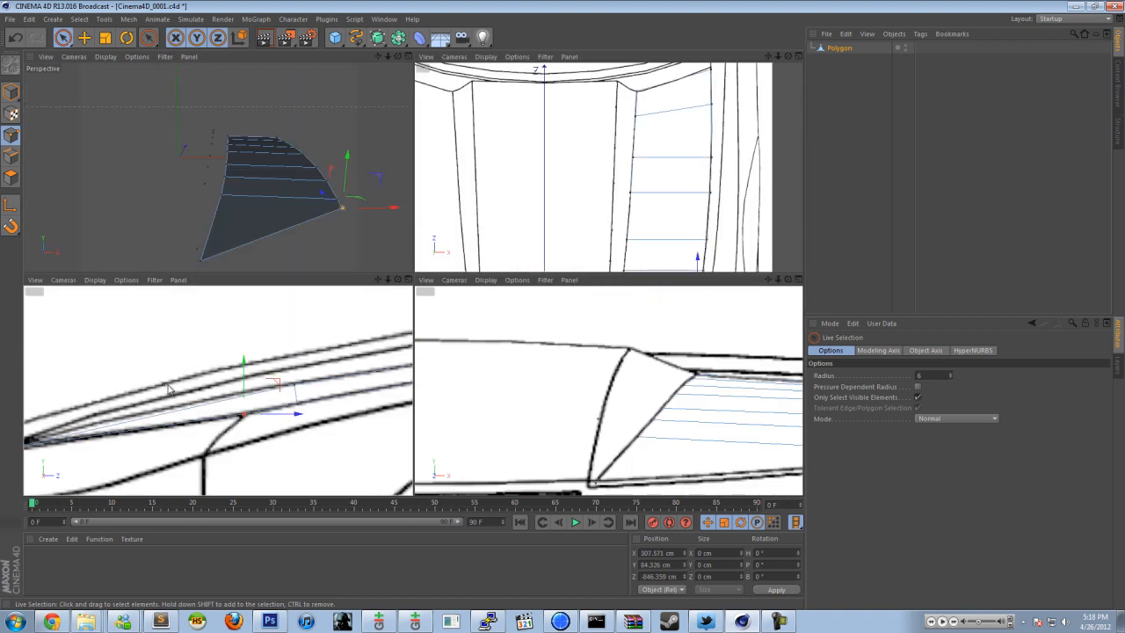
{"action": "middle_click_drag", "start_coordinate": [170, 389], "coordinate": [368, 325], "text": "alt"}
{"action": "left_click", "coordinate": [195, 252]}
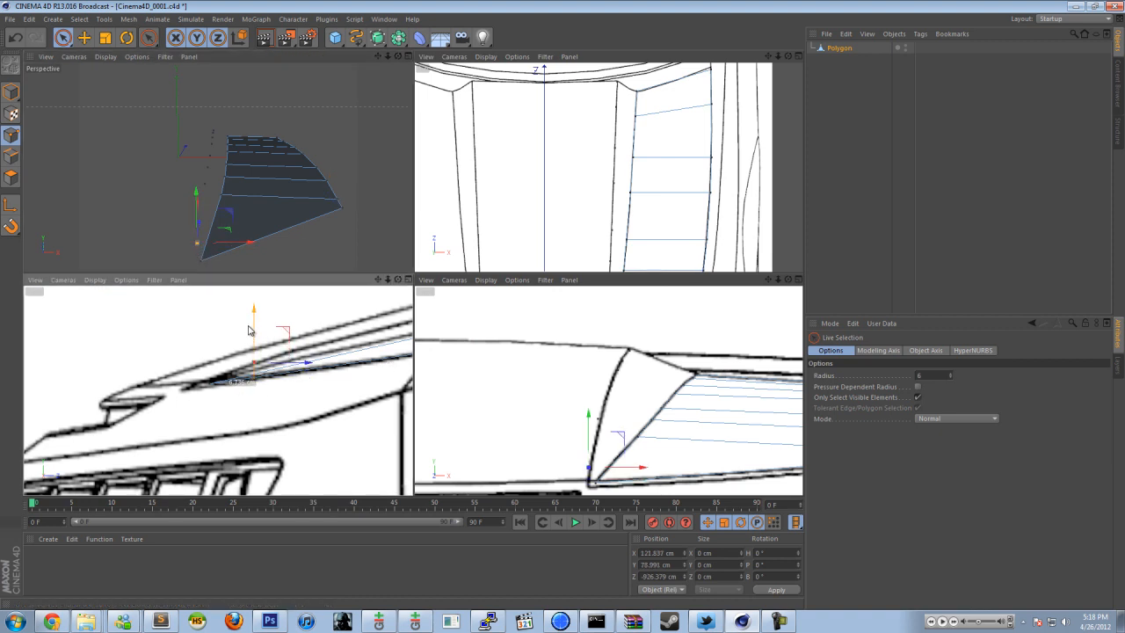
{"action": "middle_click", "coordinate": [334, 339]}
Step: Shift the frontmost cloned point forward and down to the crease's front tip, at about Y 75 cm, Z -938 cm
{"action": "scroll", "coordinate": [527, 264], "scroll_direction": "up", "scroll_amount": 10}
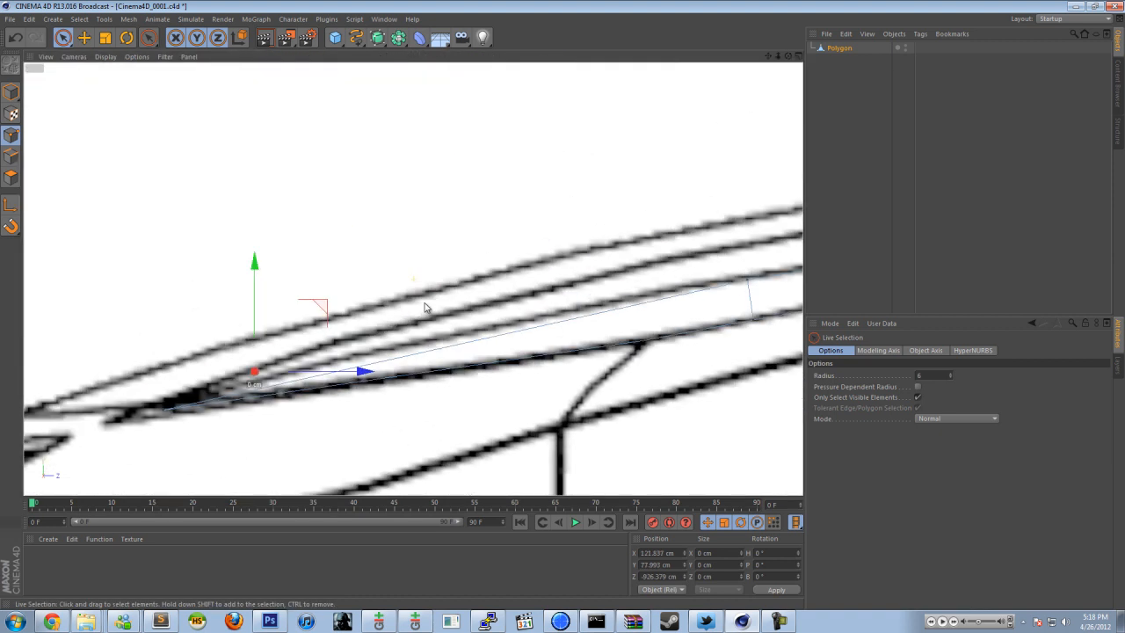
{"action": "middle_click_drag", "start_coordinate": [563, 310], "coordinate": [379, 315], "text": "alt"}
{"action": "middle_click_drag", "start_coordinate": [603, 307], "coordinate": [1011, 211], "text": "alt"}
{"action": "middle_click_drag", "start_coordinate": [219, 324], "coordinate": [607, 272], "text": "alt"}
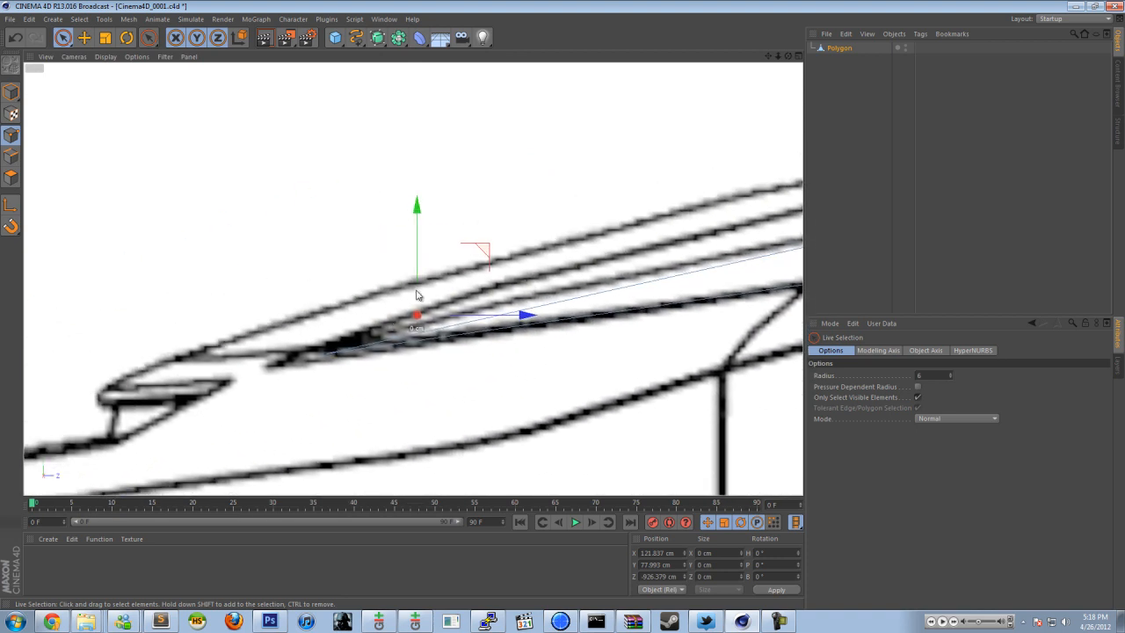
{"action": "left_click", "coordinate": [419, 318]}
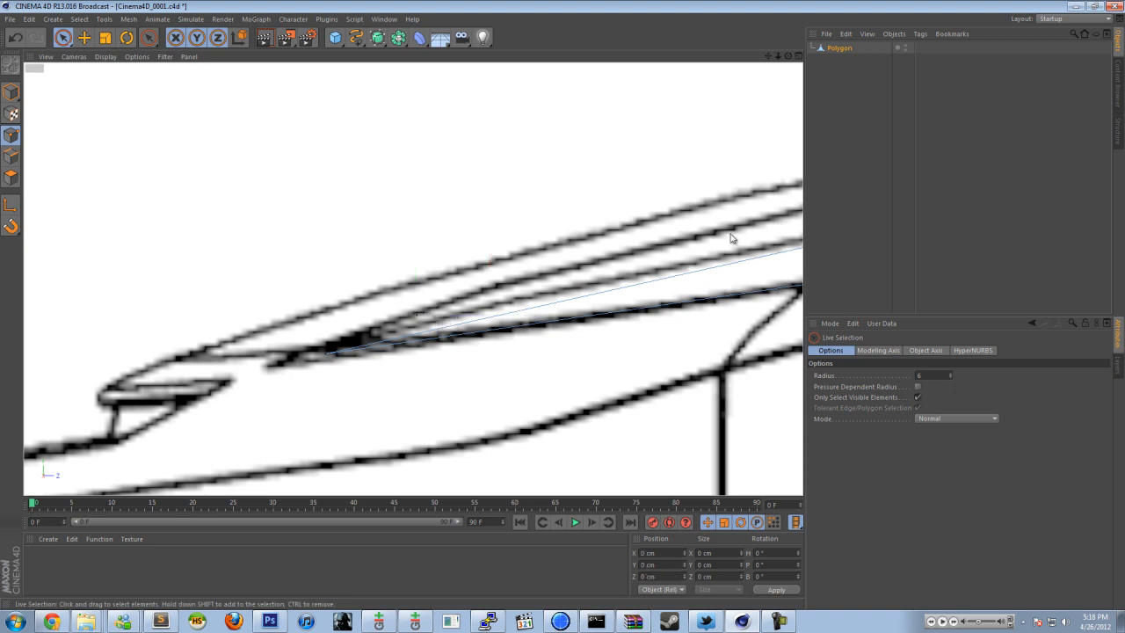
{"action": "mouse_move", "coordinate": [701, 262]}
{"action": "middle_mouse_down", "text": "alt"}
{"action": "mouse_move", "coordinate": [395, 304]}
{"action": "mouse_move", "coordinate": [633, 252]}
{"action": "middle_mouse_up", "text": "alt"}
{"action": "left_click", "coordinate": [352, 307]}
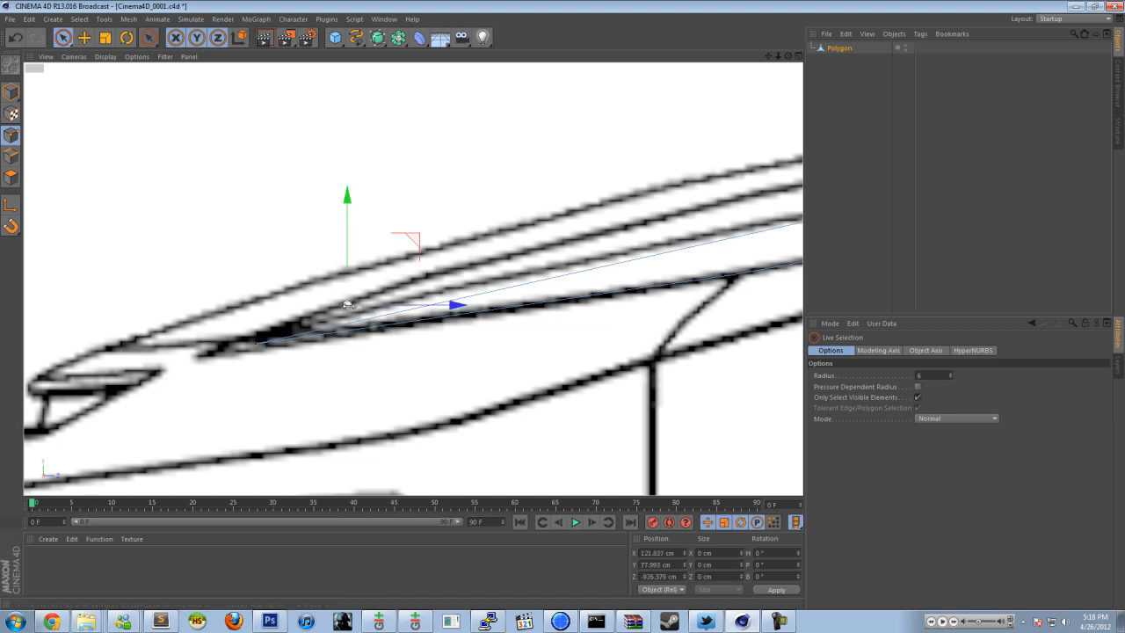
{"action": "left_click", "coordinate": [347, 305]}
{"action": "left_click_drag", "start_coordinate": [401, 309], "coordinate": [384, 309]}
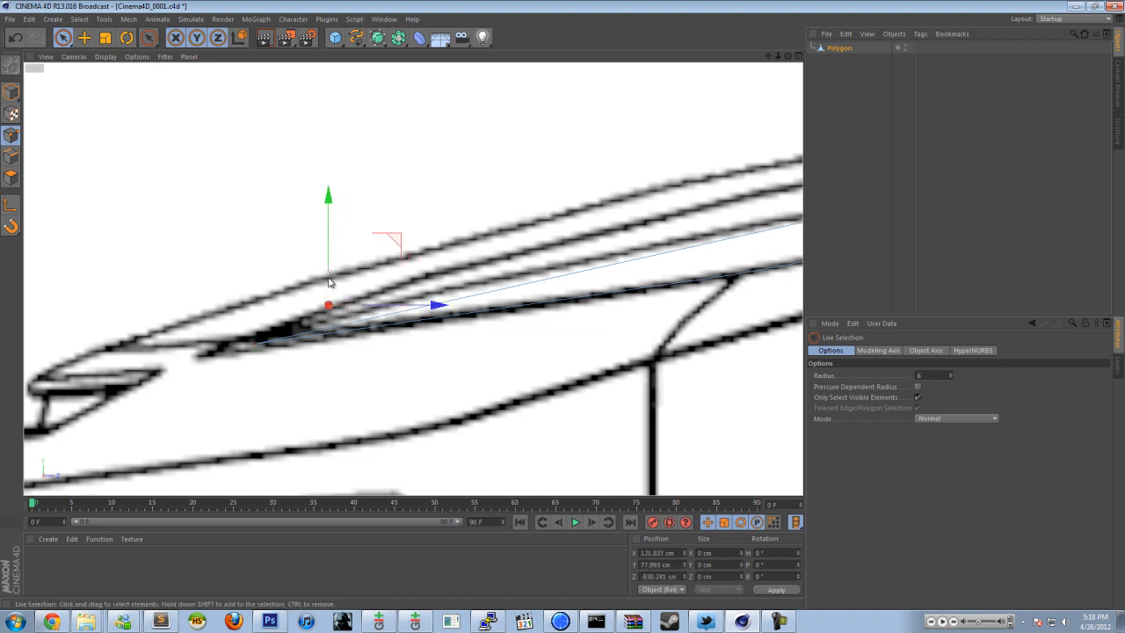
{"action": "left_click_drag", "start_coordinate": [327, 284], "coordinate": [328, 293]}
{"action": "left_click_drag", "start_coordinate": [386, 314], "coordinate": [351, 323]}
{"action": "left_click_drag", "start_coordinate": [292, 282], "coordinate": [292, 289]}
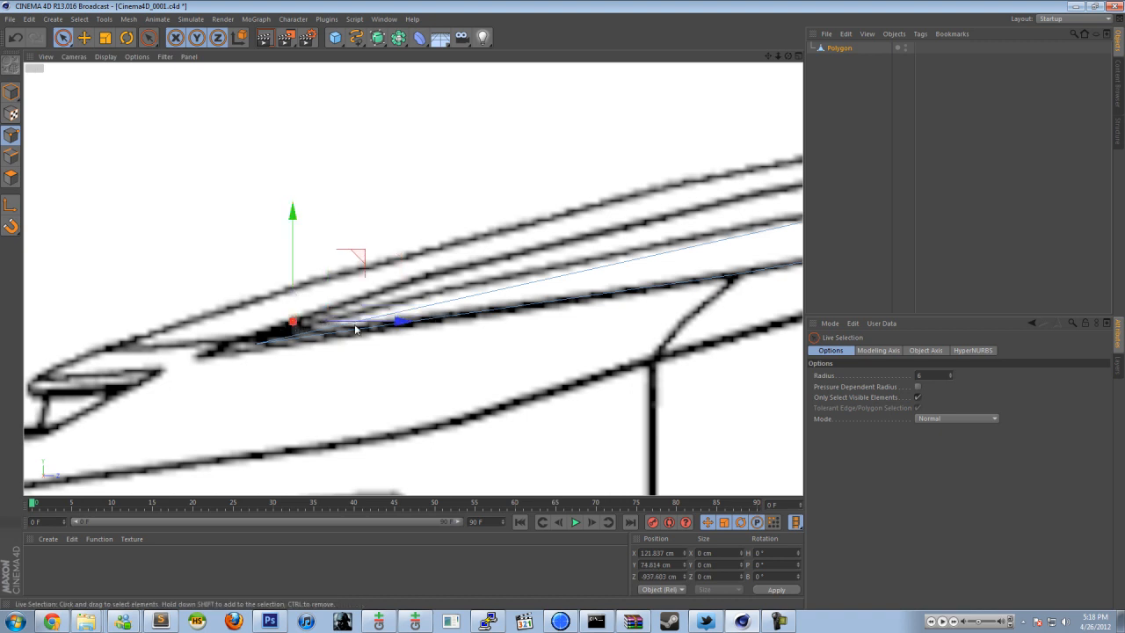
Step: Move the frontmost cloned point forward to the hood crease's front end in the Top viewport, at about Z -945 cm
{"action": "middle_click", "coordinate": [325, 221]}
{"action": "middle_click", "coordinate": [195, 233]}
{"action": "middle_click", "coordinate": [402, 220]}
{"action": "middle_click", "coordinate": [641, 171]}
{"action": "scroll", "coordinate": [415, 291], "scroll_direction": "down", "scroll_amount": 2}
{"action": "scroll", "coordinate": [395, 333], "scroll_direction": "up", "scroll_amount": 4}
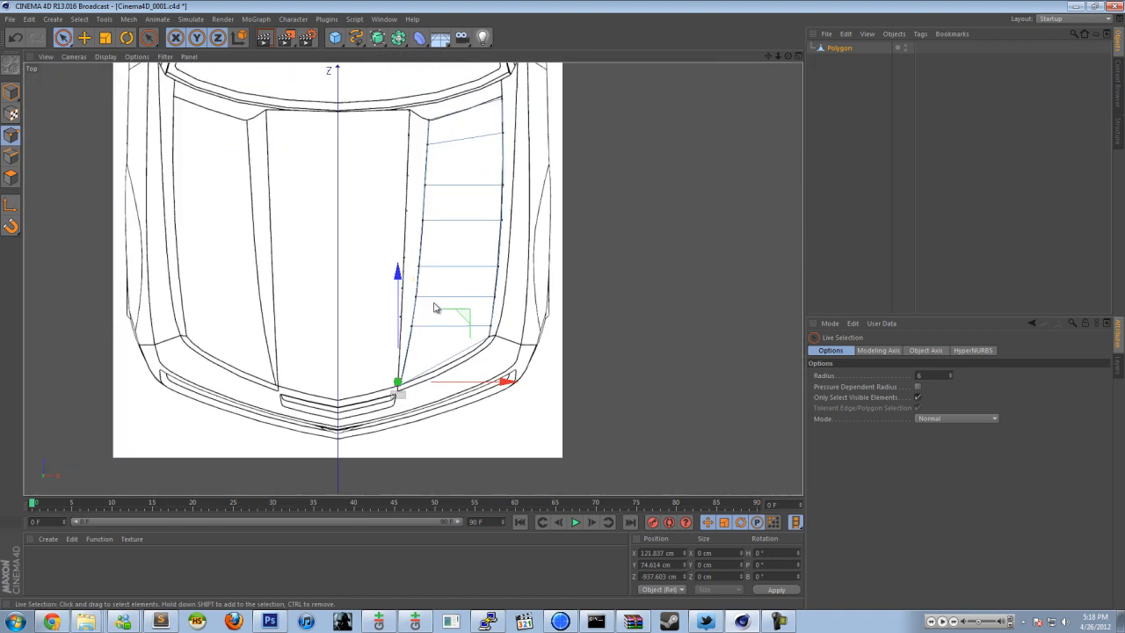
{"action": "scroll", "coordinate": [393, 388], "scroll_direction": "up", "scroll_amount": 2}
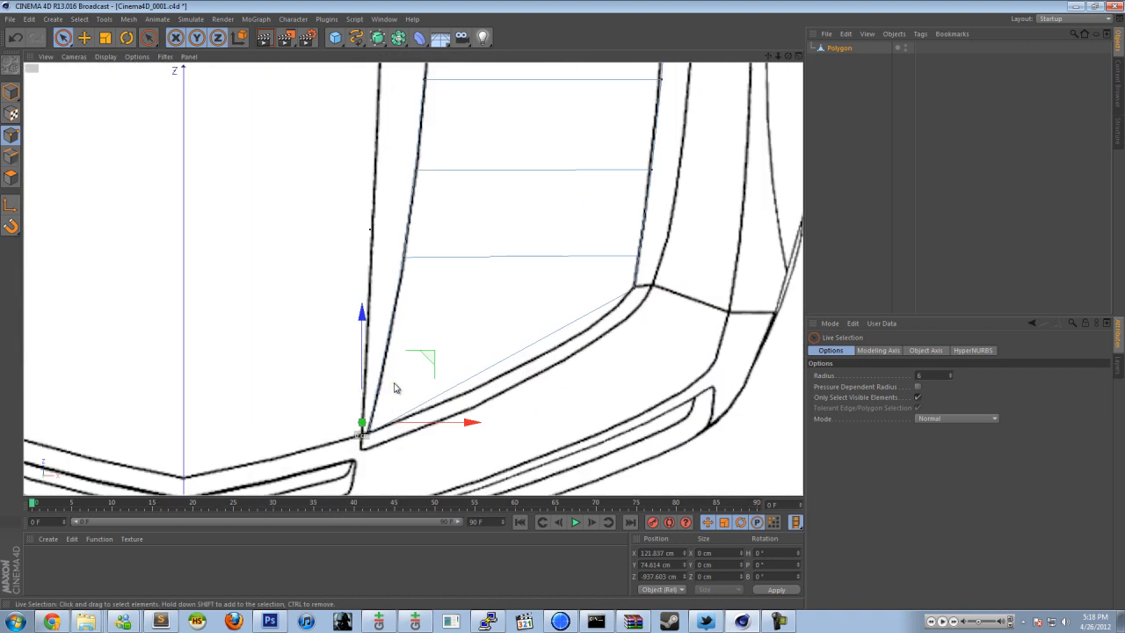
{"action": "left_click_drag", "start_coordinate": [366, 369], "coordinate": [366, 374]}
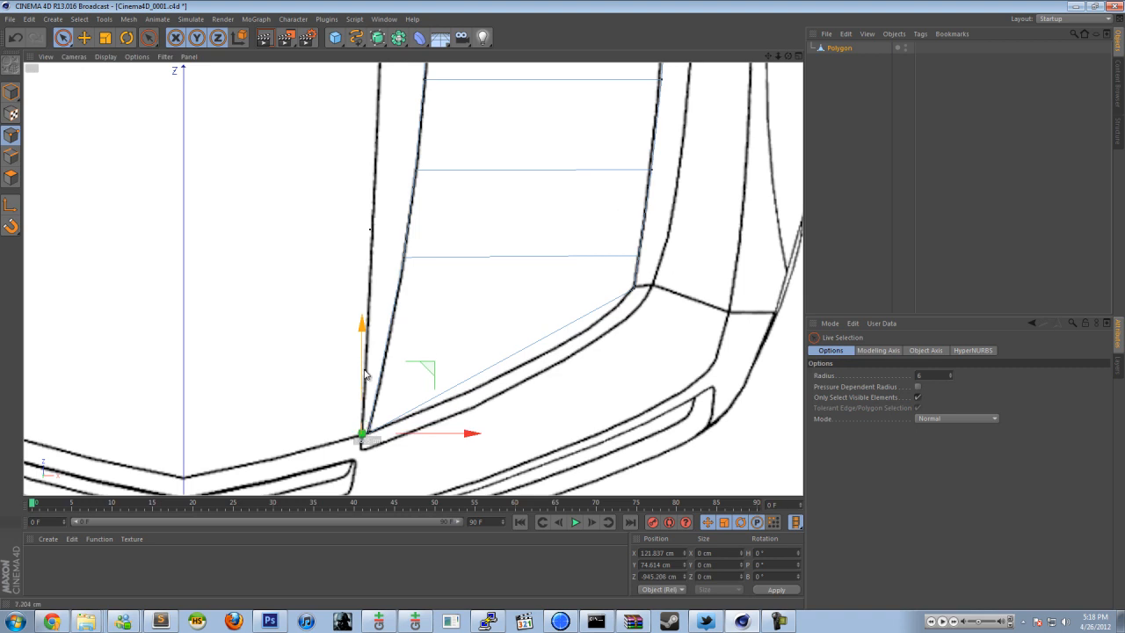
{"action": "left_click", "coordinate": [344, 365]}
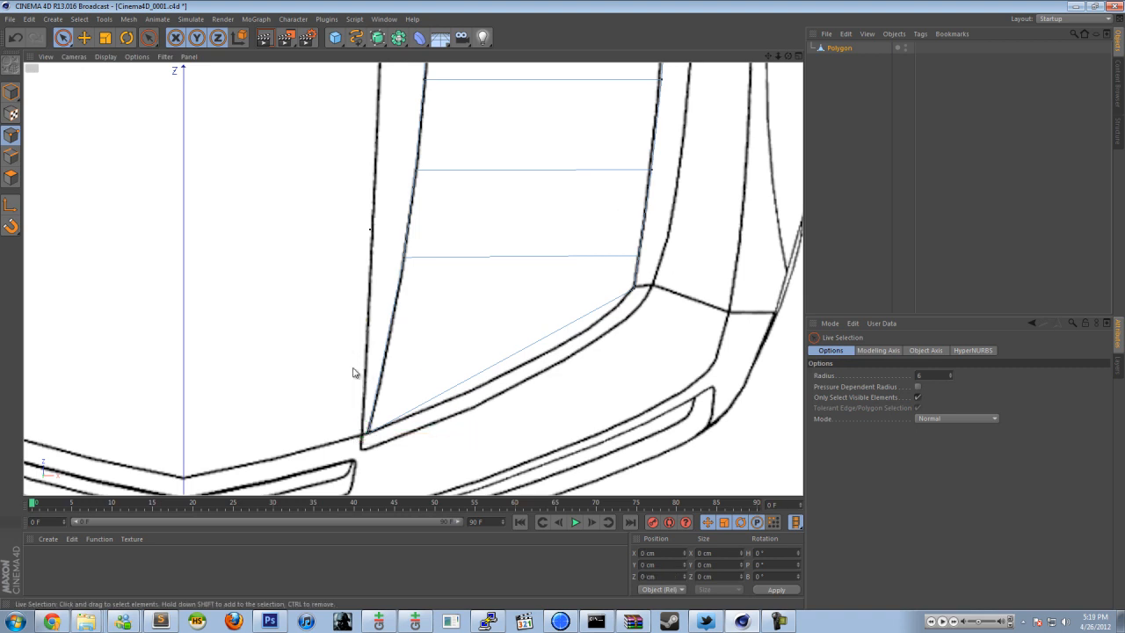
Step: Move the second cloned point from the front along the crease in the Top viewport to about X 128 cm, Z -823 cm
{"action": "left_click", "coordinate": [370, 230]}
{"action": "left_click", "coordinate": [370, 231]}
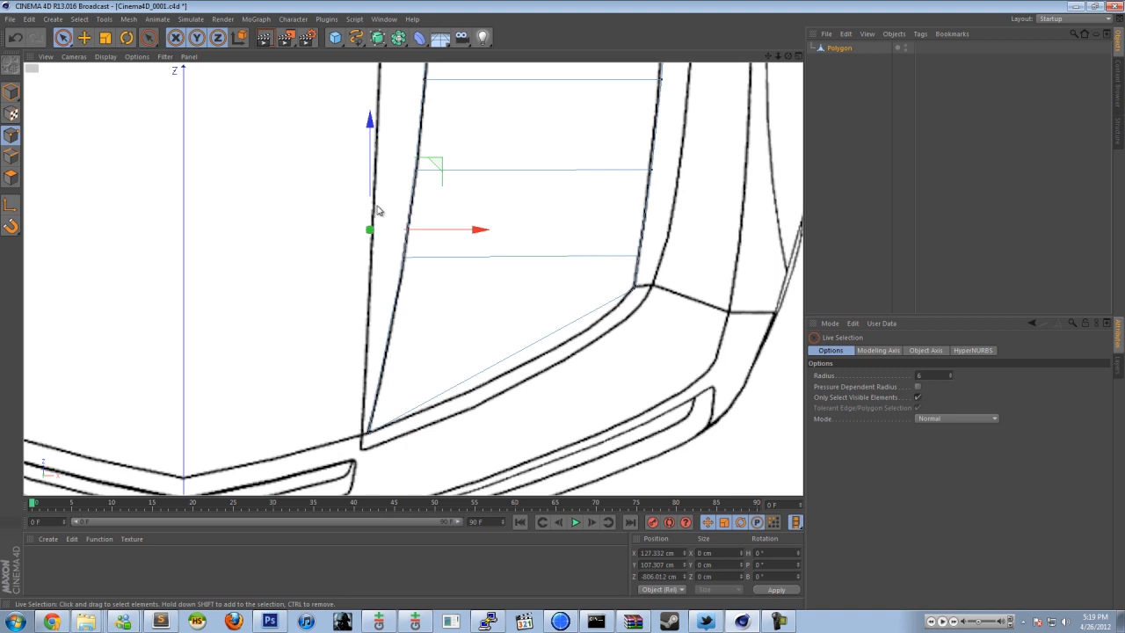
{"action": "left_click_drag", "start_coordinate": [371, 190], "coordinate": [417, 258]}
{"action": "left_click", "coordinate": [371, 255]}
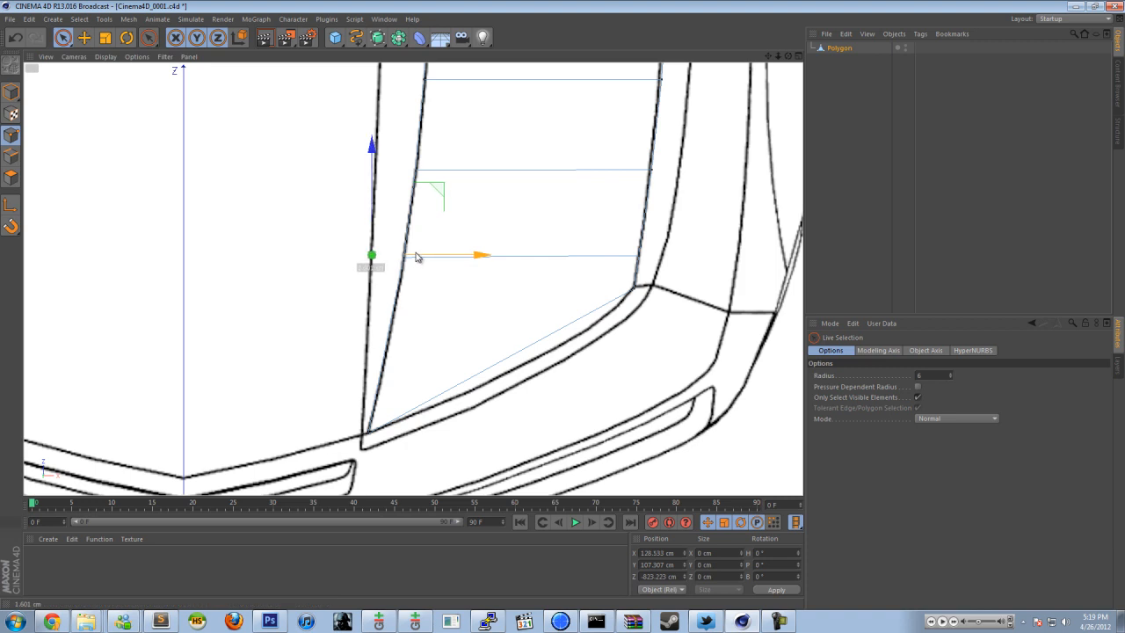
Step: Fine-tune the second cloned point from the front along the crease in the Top viewport to about Z -824 cm
{"action": "scroll", "coordinate": [382, 254], "scroll_direction": "up", "scroll_amount": 6}
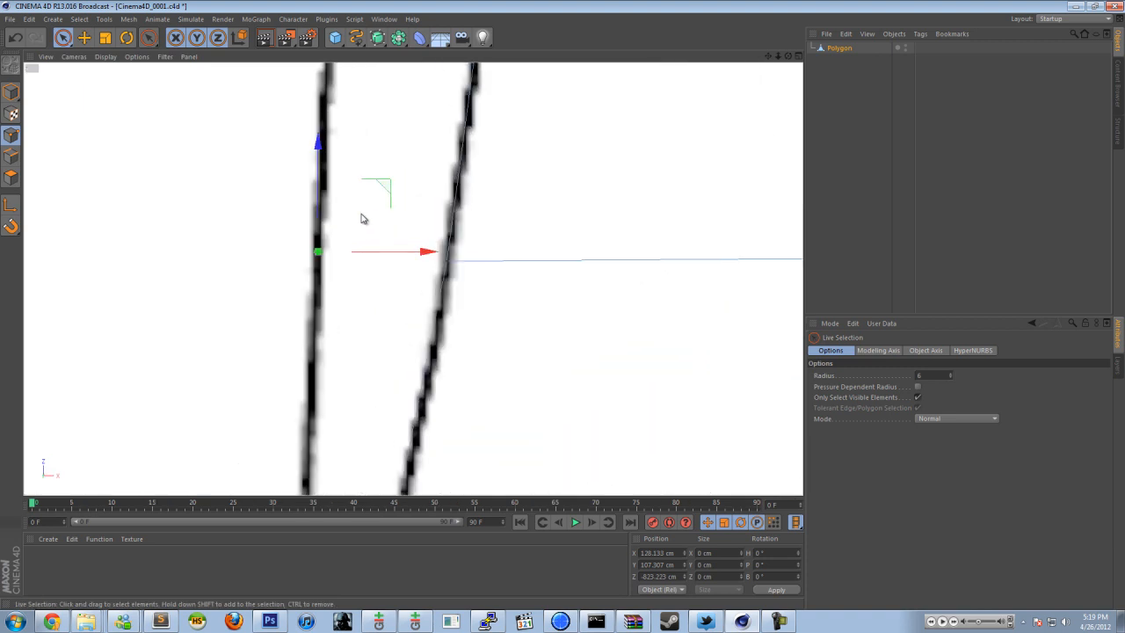
{"action": "left_click_drag", "start_coordinate": [317, 213], "coordinate": [316, 218]}
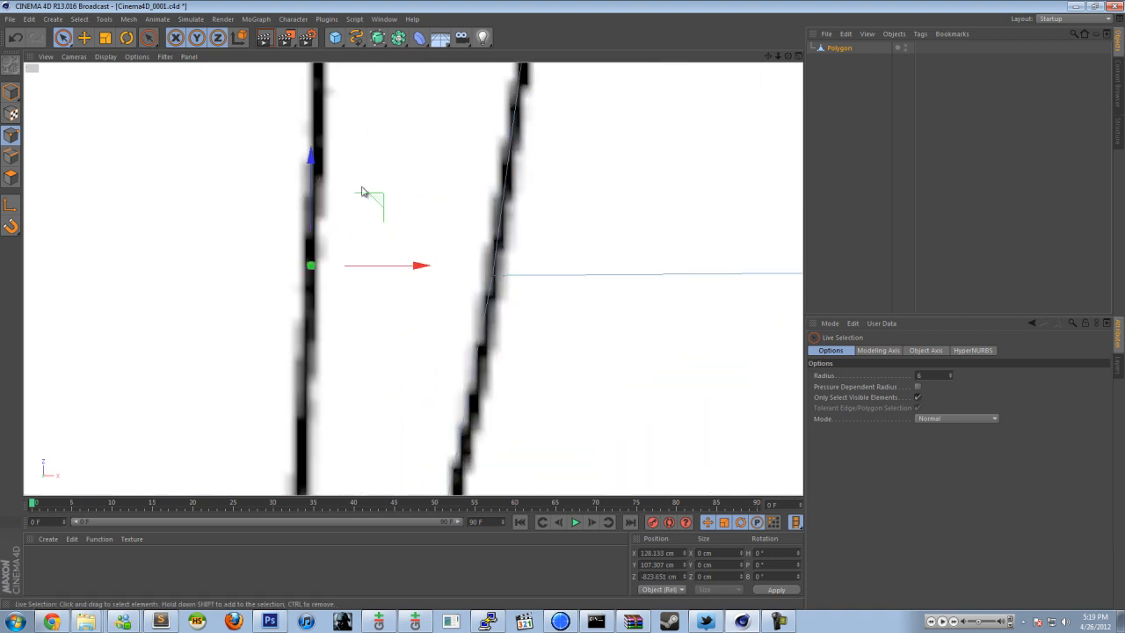
{"action": "scroll", "coordinate": [420, 180], "scroll_direction": "down", "scroll_amount": 3}
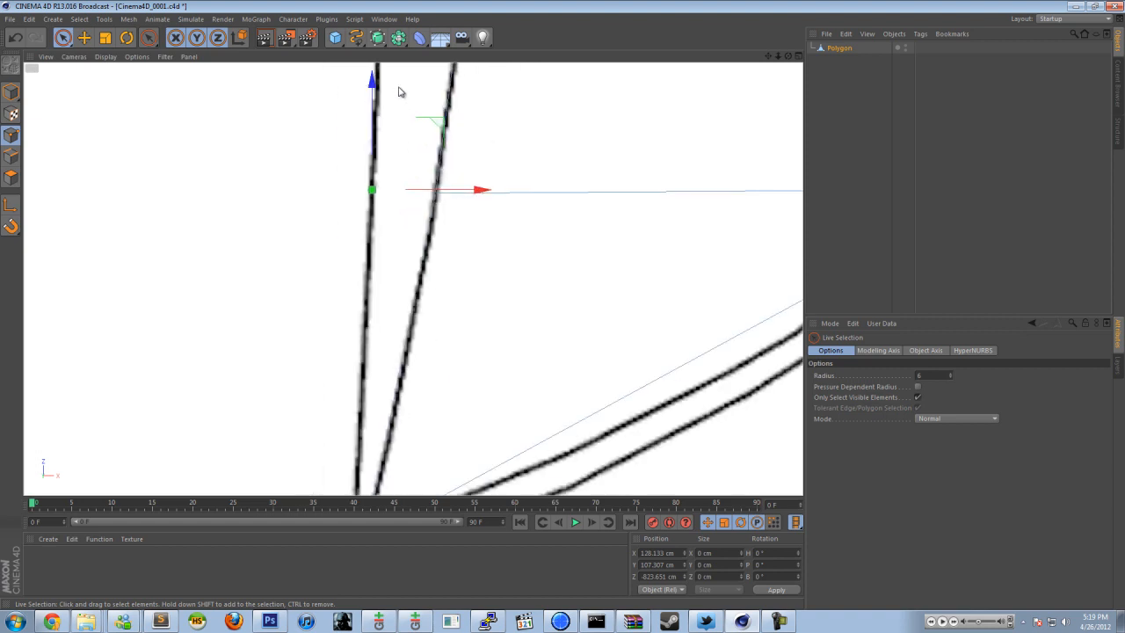
Step: Move the third cloned point from the front along the crease in the Top viewport to about X 131 cm, Z -765 cm
{"action": "middle_click_drag", "start_coordinate": [426, 113], "coordinate": [361, 484], "text": "alt"}
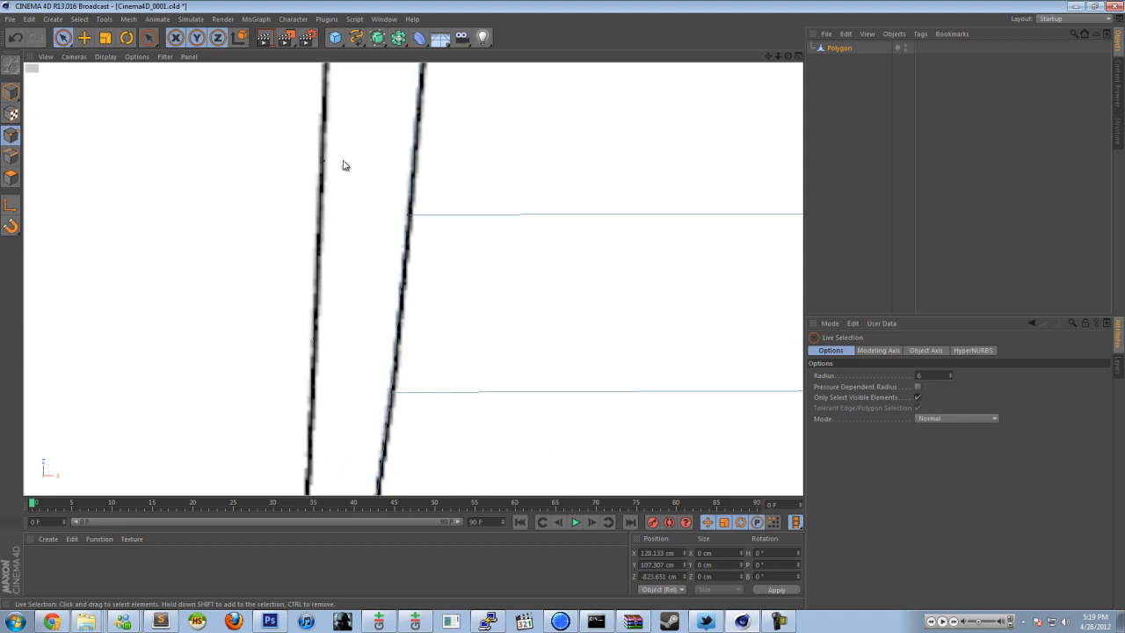
{"action": "key", "text": "ctrl+a"}
{"action": "left_click", "coordinate": [314, 343]}
{"action": "left_click", "coordinate": [314, 343]}
{"action": "left_click_drag", "start_coordinate": [314, 293], "coordinate": [310, 344]}
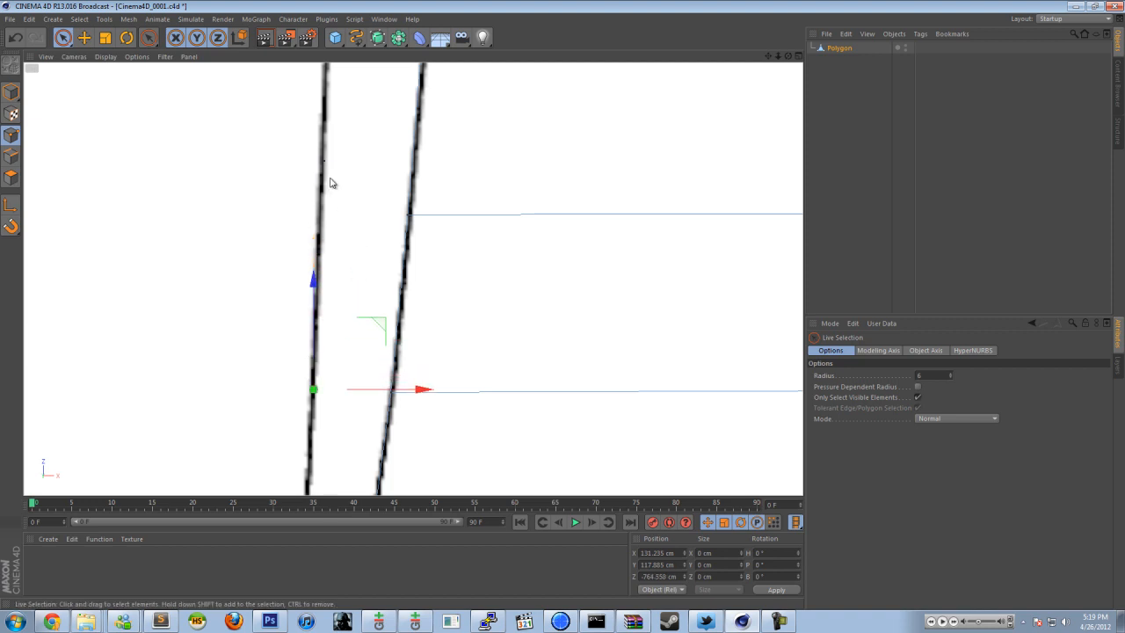
Step: Move the fourth cloned point from the front onto the crease in the Top viewport, at about X 133 cm, Z -701 cm
{"action": "left_click", "coordinate": [322, 161]}
{"action": "left_click_drag", "start_coordinate": [326, 131], "coordinate": [308, 180]}
{"action": "left_click_drag", "start_coordinate": [364, 214], "coordinate": [360, 214]}
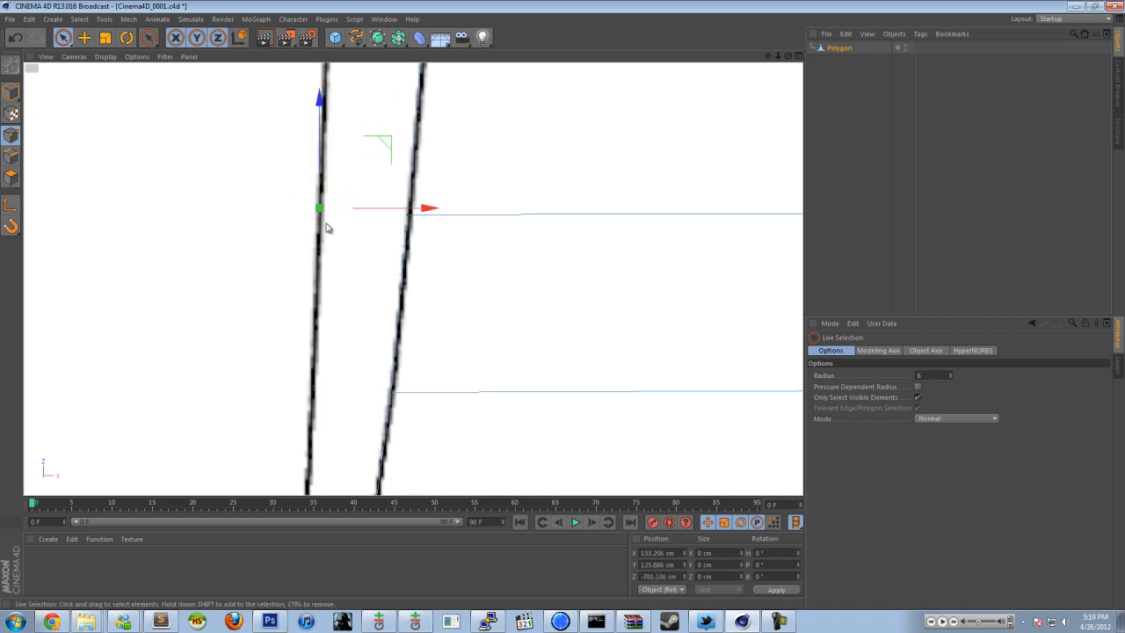
Step: Shift the fifth cloned point from the front along the crease in the Top viewport to about X 138 cm, Z -607 cm
{"action": "middle_click_drag", "start_coordinate": [343, 154], "coordinate": [368, 403], "text": "alt"}
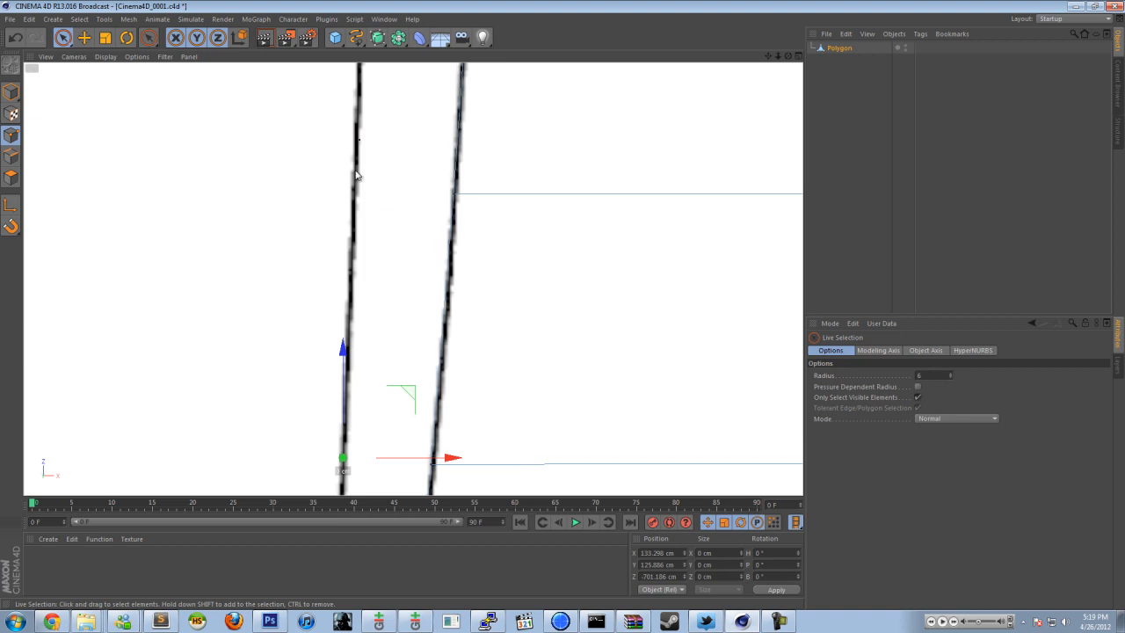
{"action": "left_click", "coordinate": [360, 140]}
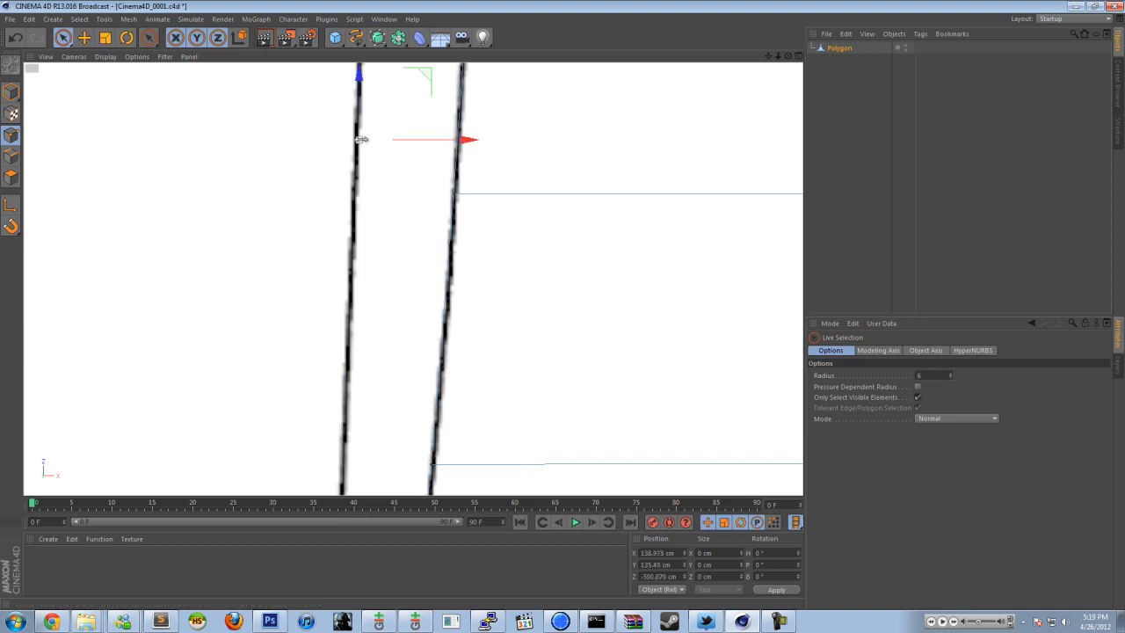
{"action": "left_click_drag", "start_coordinate": [351, 144], "coordinate": [346, 153]}
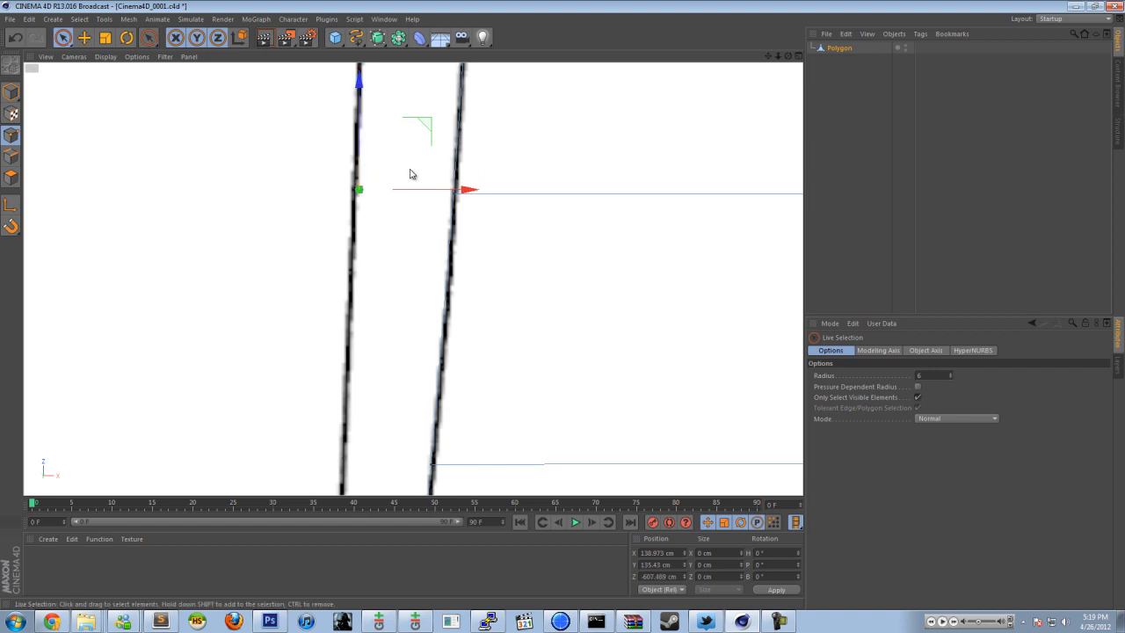
{"action": "left_click_drag", "start_coordinate": [426, 190], "coordinate": [422, 199]}
Step: Move the sixth cloned point from the front onto the crease in the Top viewport, at about X 140 cm, Z -537 cm
{"action": "middle_click_drag", "start_coordinate": [447, 137], "coordinate": [491, 413], "text": "alt"}
{"action": "key", "text": "ctrl+a"}
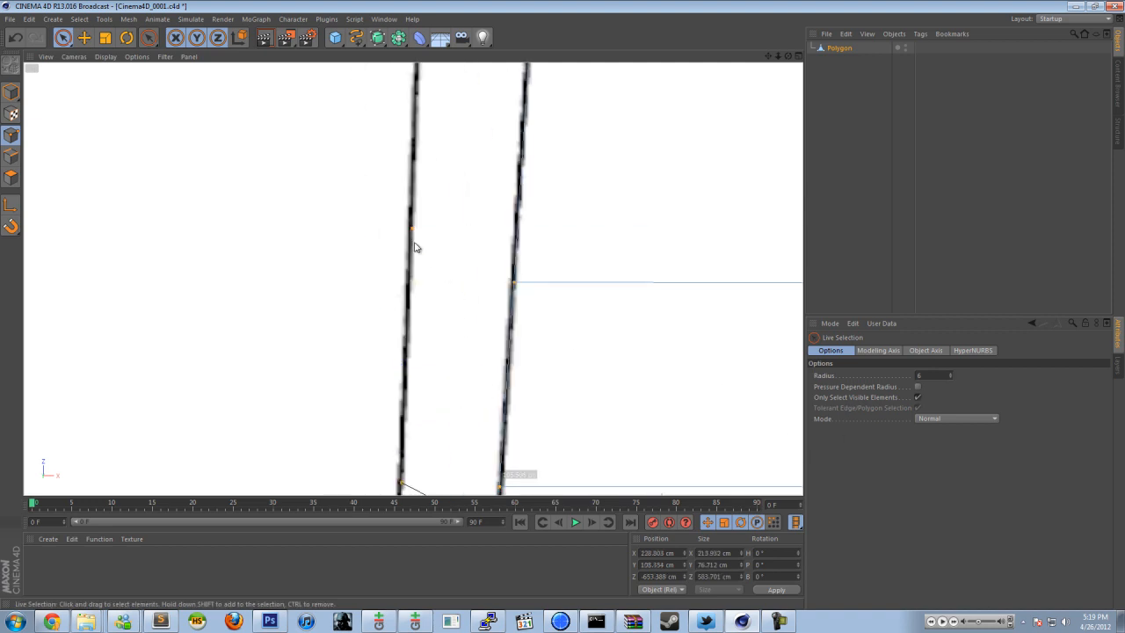
{"action": "left_click", "coordinate": [411, 229]}
{"action": "left_click_drag", "start_coordinate": [413, 191], "coordinate": [403, 242]}
{"action": "left_click_drag", "start_coordinate": [510, 284], "coordinate": [508, 283]}
Step: Move the seventh cloned point from the front along the crease in the Top viewport to about X 143 cm, Z -455 cm
{"action": "middle_click_drag", "start_coordinate": [509, 165], "coordinate": [490, 312], "text": "alt"}
{"action": "key", "text": "ctrl+a"}
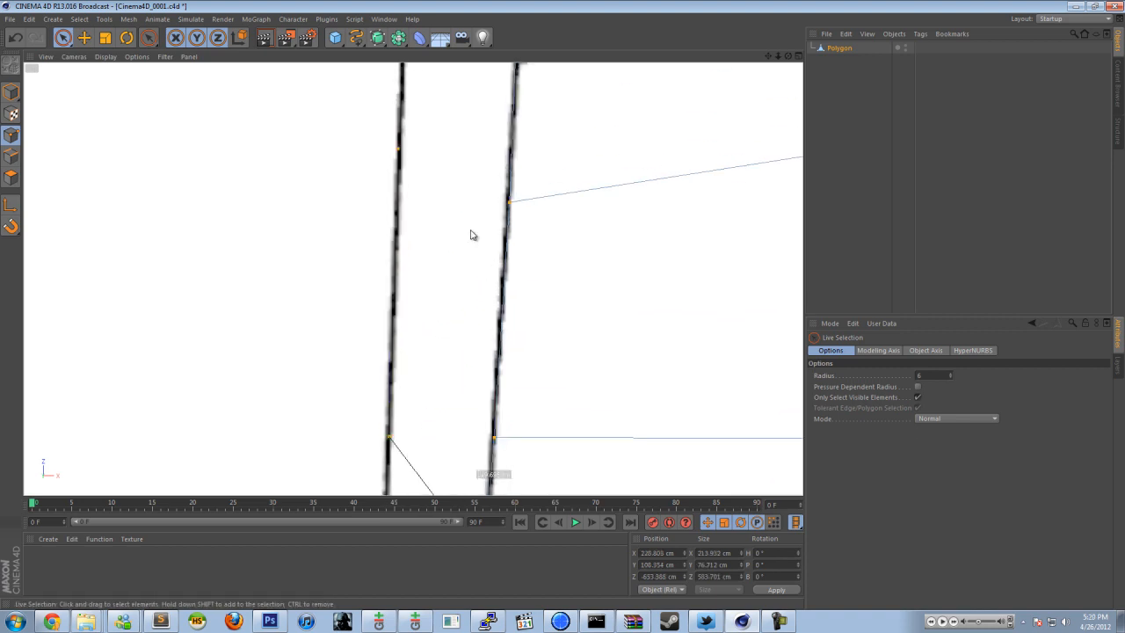
{"action": "left_click", "coordinate": [398, 153]}
{"action": "left_click_drag", "start_coordinate": [399, 148], "coordinate": [390, 168]}
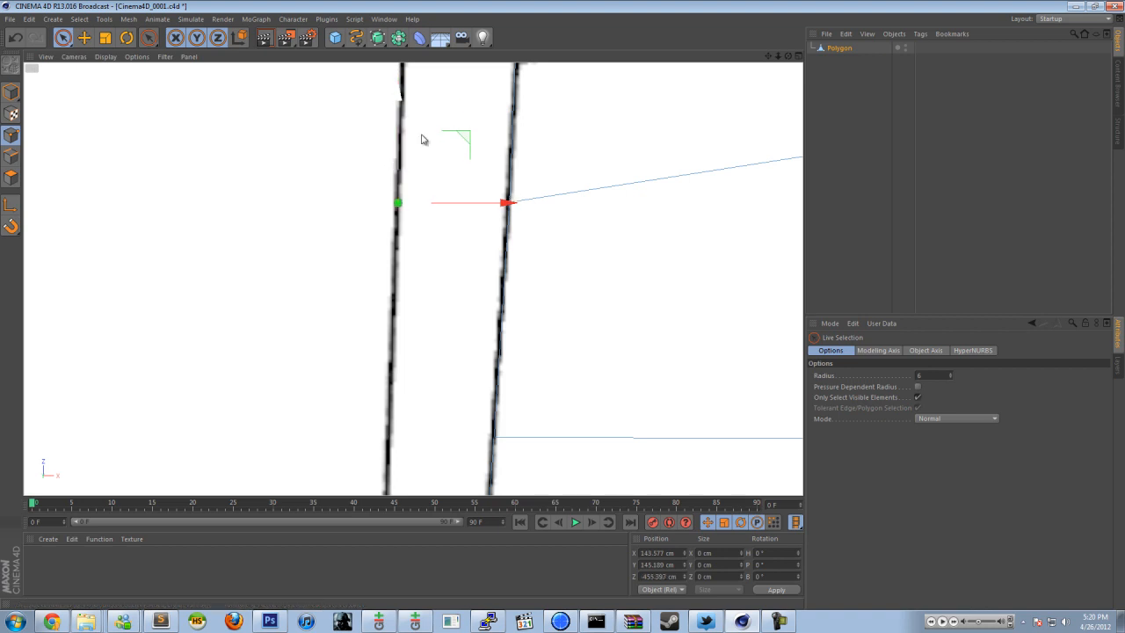
Step: Fit the rearmost cloned point to the crease's rear corner in the Top viewport, at about Z -386 cm, and deselect it
{"action": "middle_click_drag", "start_coordinate": [390, 168], "coordinate": [409, 334], "text": "alt"}
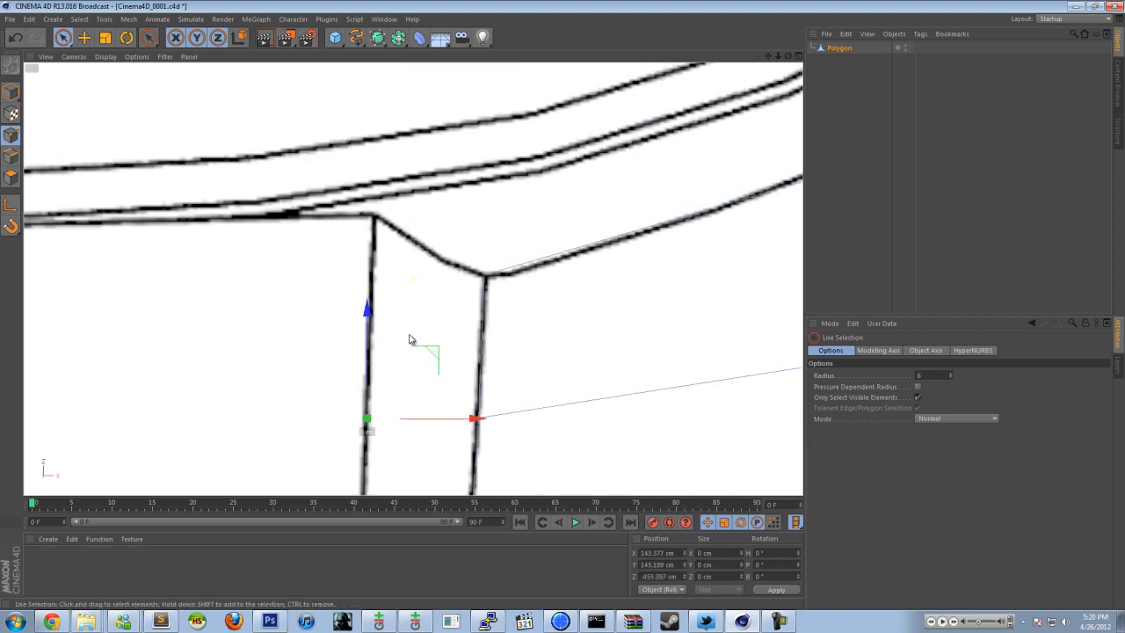
{"action": "left_click", "coordinate": [373, 221]}
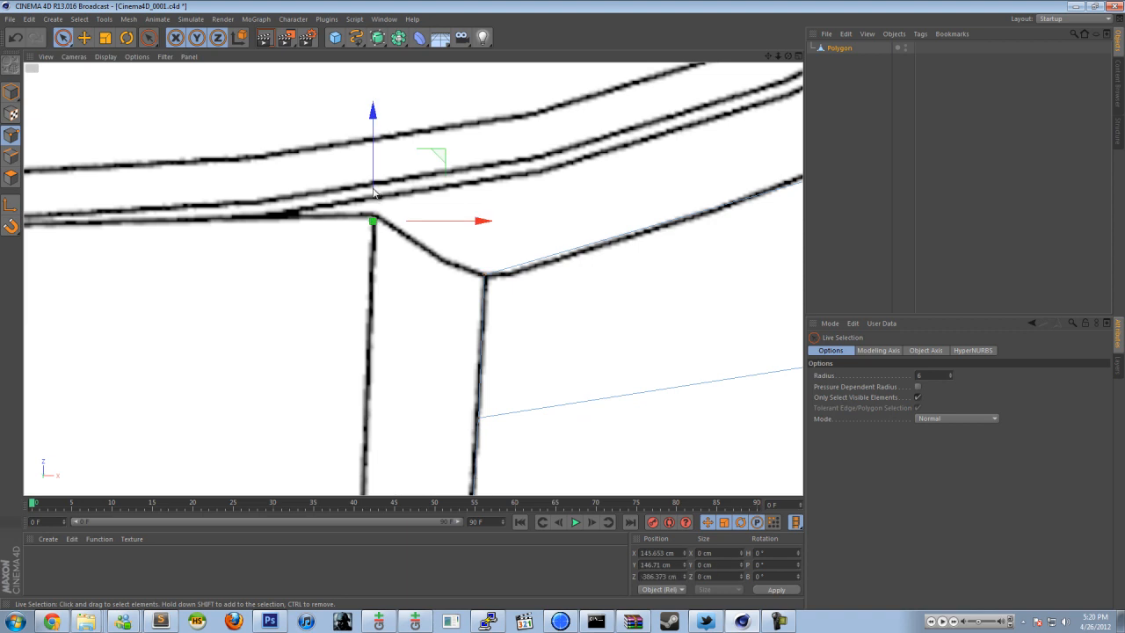
{"action": "left_click_drag", "start_coordinate": [374, 190], "coordinate": [373, 188]}
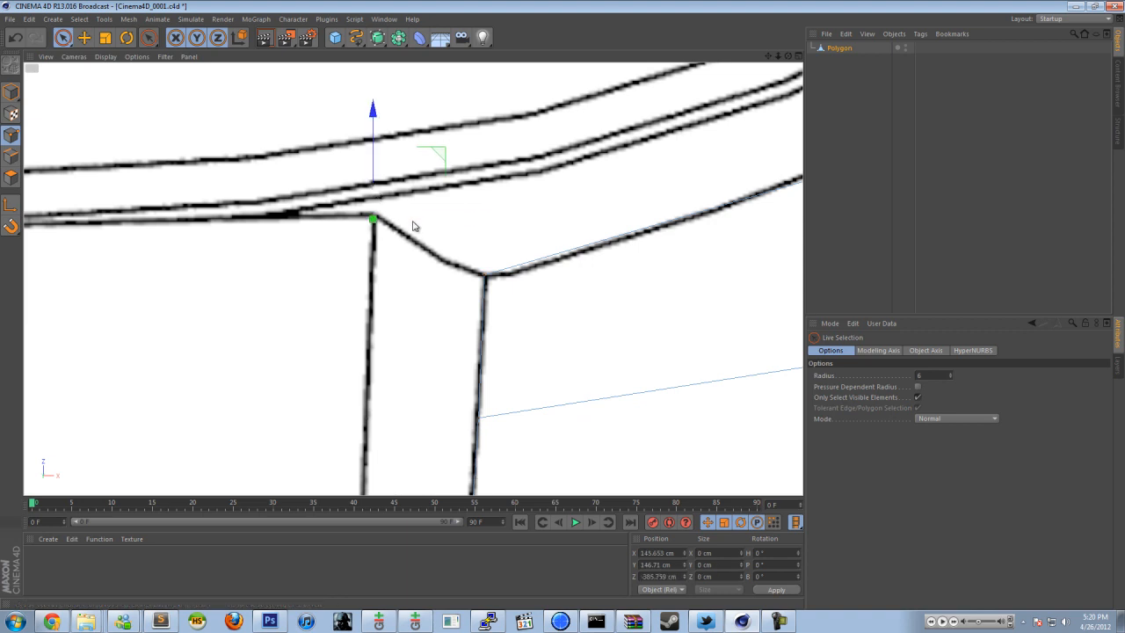
{"action": "left_click_drag", "start_coordinate": [420, 227], "coordinate": [434, 255]}
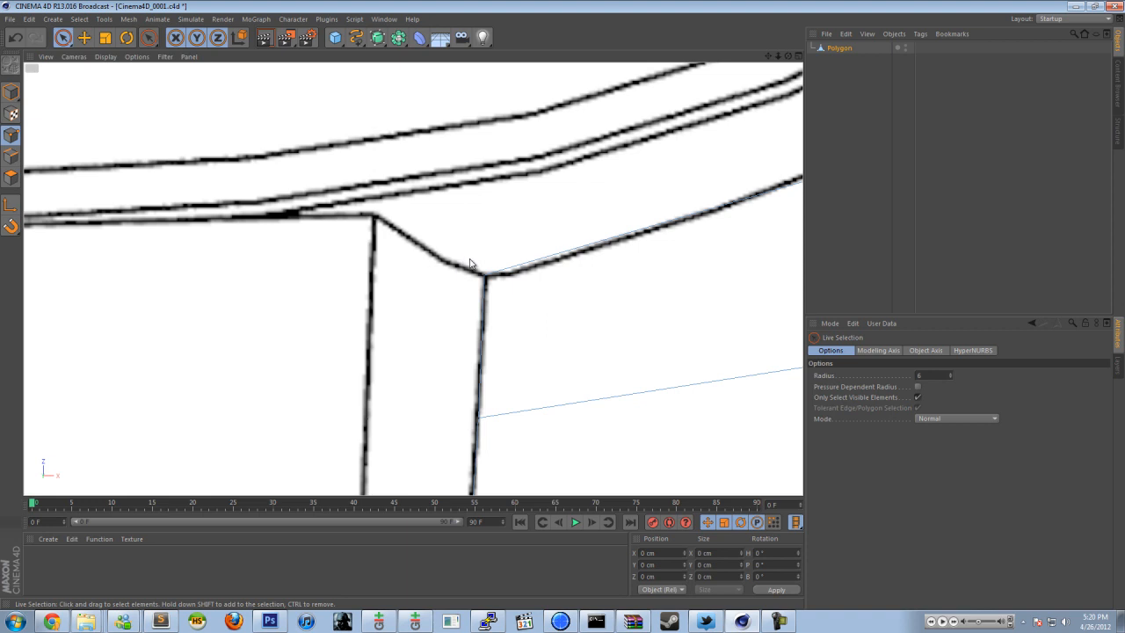
Step: In the Front viewport, move the frontmost cloned point to about Y 71 cm and the rearmost one to about X 145 cm
{"action": "middle_click", "coordinate": [470, 264]}
{"action": "middle_click", "coordinate": [223, 182]}
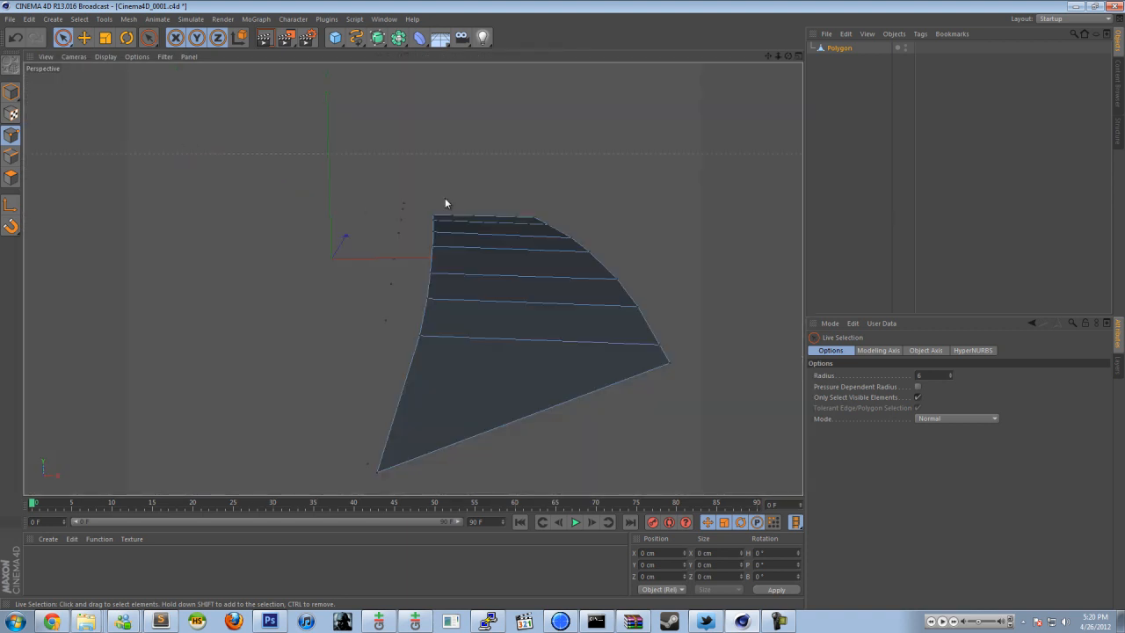
{"action": "left_click_drag", "start_coordinate": [452, 185], "coordinate": [497, 279], "text": "alt"}
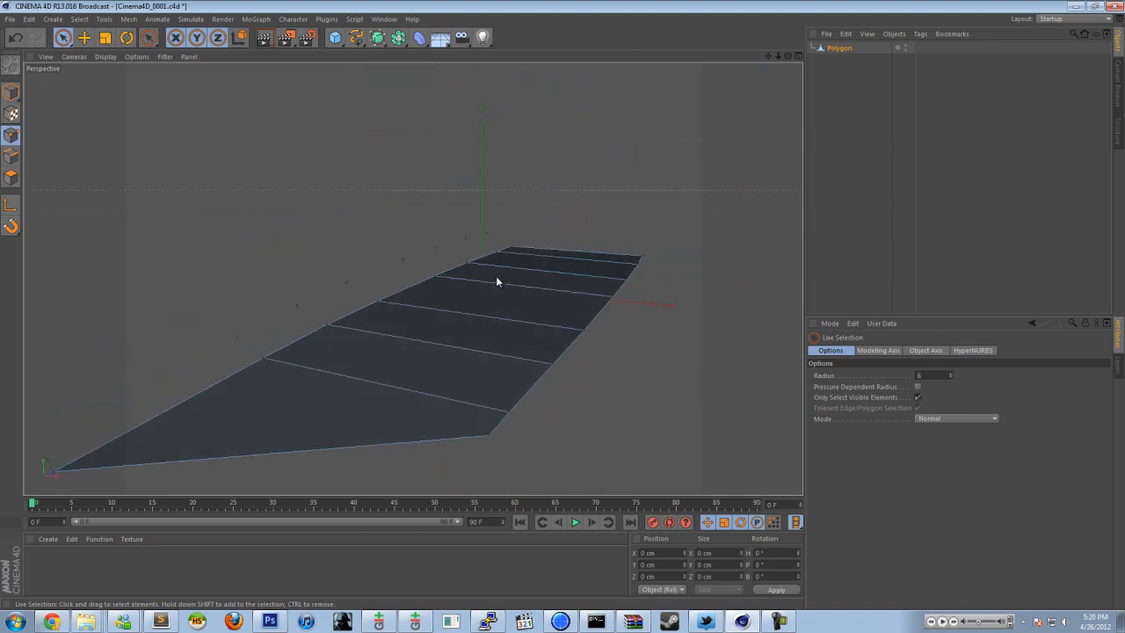
{"action": "middle_click", "coordinate": [497, 280]}
{"action": "middle_click", "coordinate": [545, 383]}
{"action": "scroll", "coordinate": [403, 457], "scroll_direction": "up", "scroll_amount": 1}
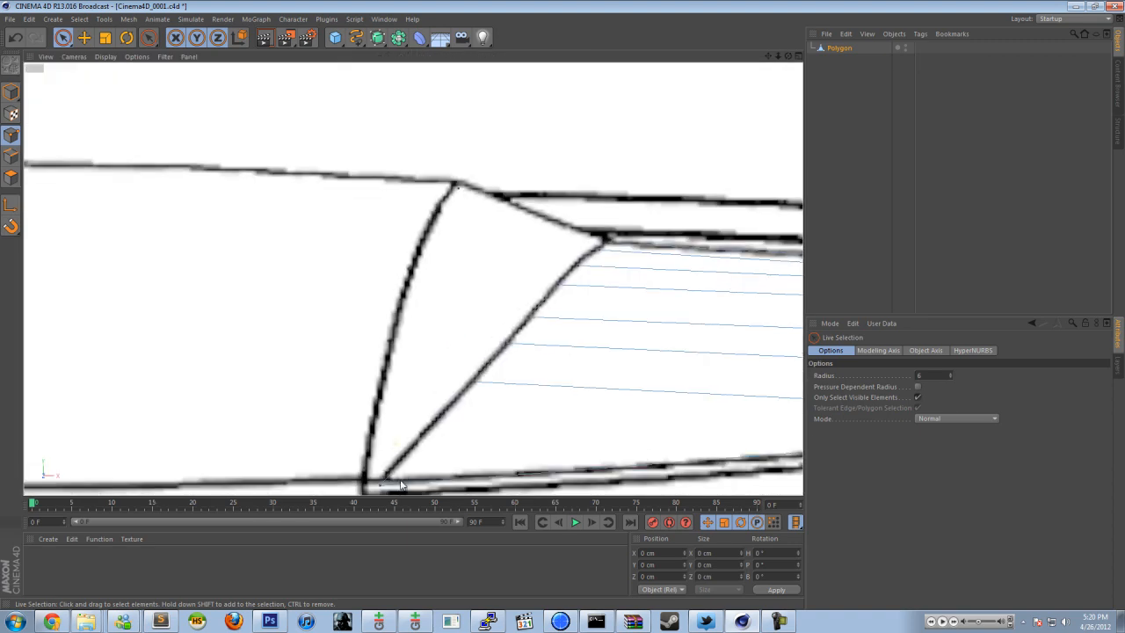
{"action": "left_click", "coordinate": [364, 471]}
{"action": "left_click_drag", "start_coordinate": [363, 433], "coordinate": [361, 446]}
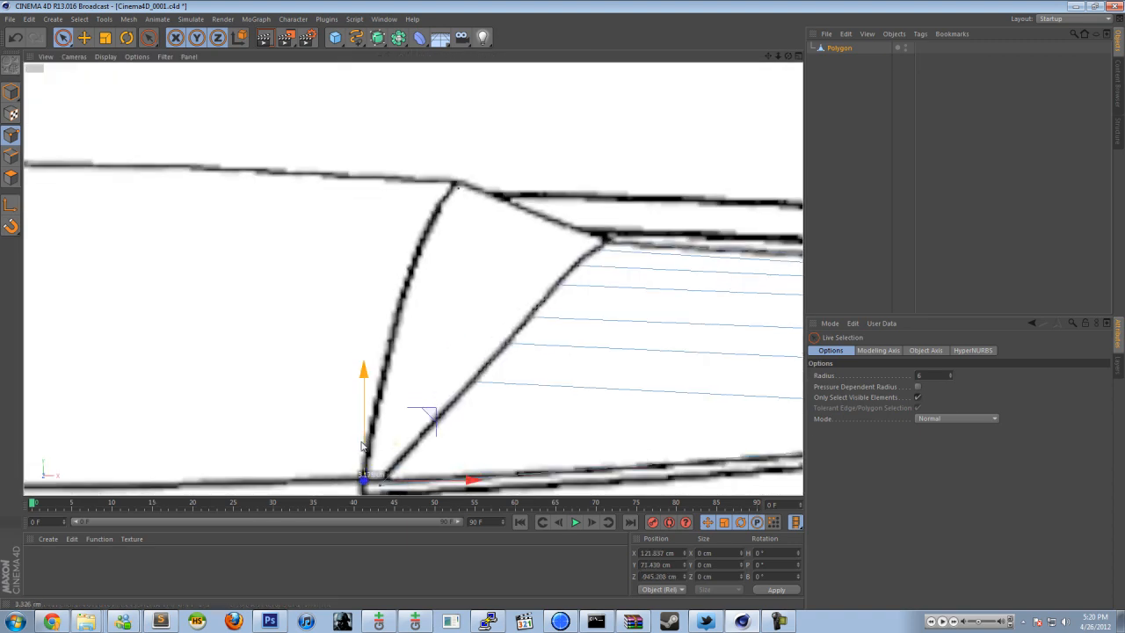
{"action": "left_click", "coordinate": [457, 187]}
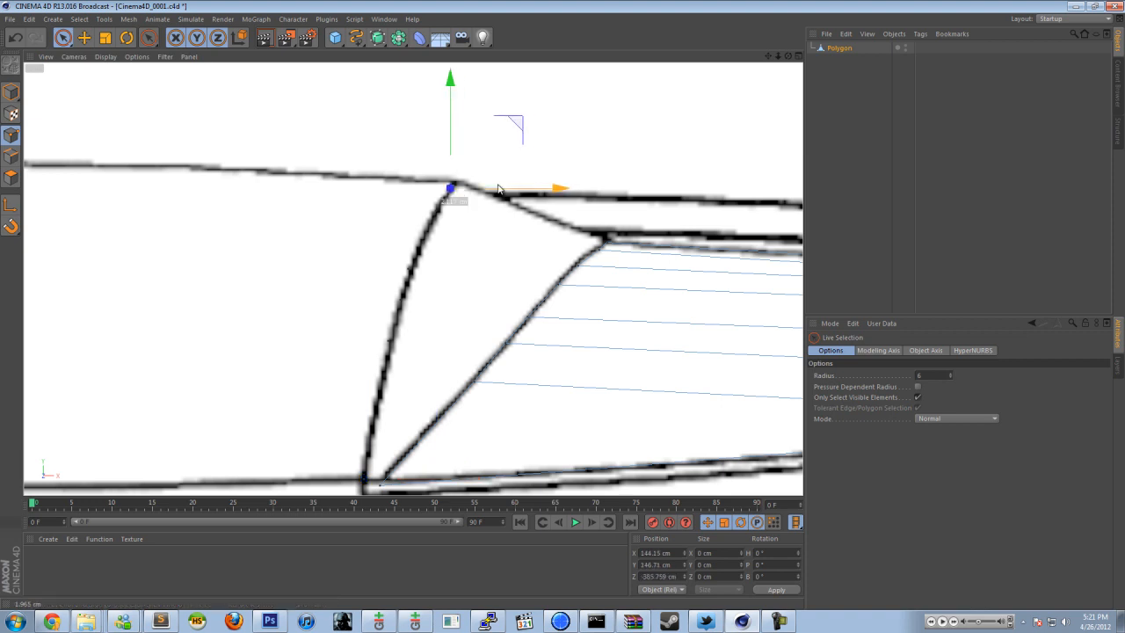
Step: Lower the second cloned point from the front onto the crease in the Side viewport, to about Y 104 cm
{"action": "middle_click", "coordinate": [500, 223]}
{"action": "middle_click", "coordinate": [211, 419]}
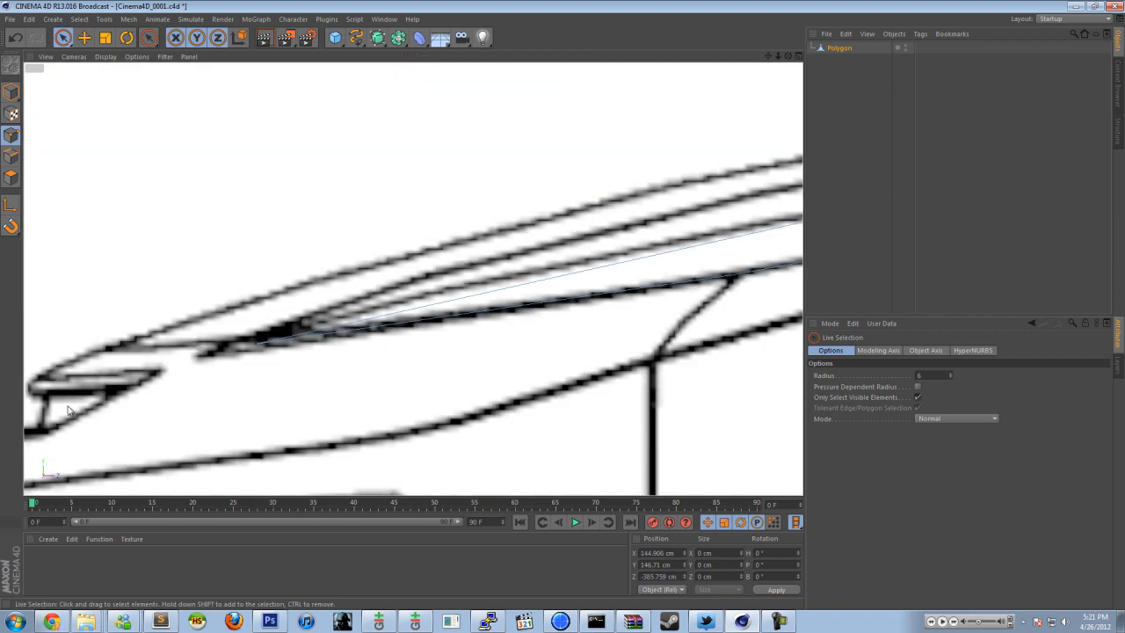
{"action": "middle_click_drag", "start_coordinate": [510, 221], "coordinate": [268, 339], "text": "alt"}
{"action": "left_click", "coordinate": [404, 289]}
{"action": "left_click_drag", "start_coordinate": [404, 257], "coordinate": [405, 271]}
Step: Lower the third and fourth cloned points from the front onto the hood crease in the Side viewport
{"action": "middle_click_drag", "start_coordinate": [602, 236], "coordinate": [336, 315], "text": "alt"}
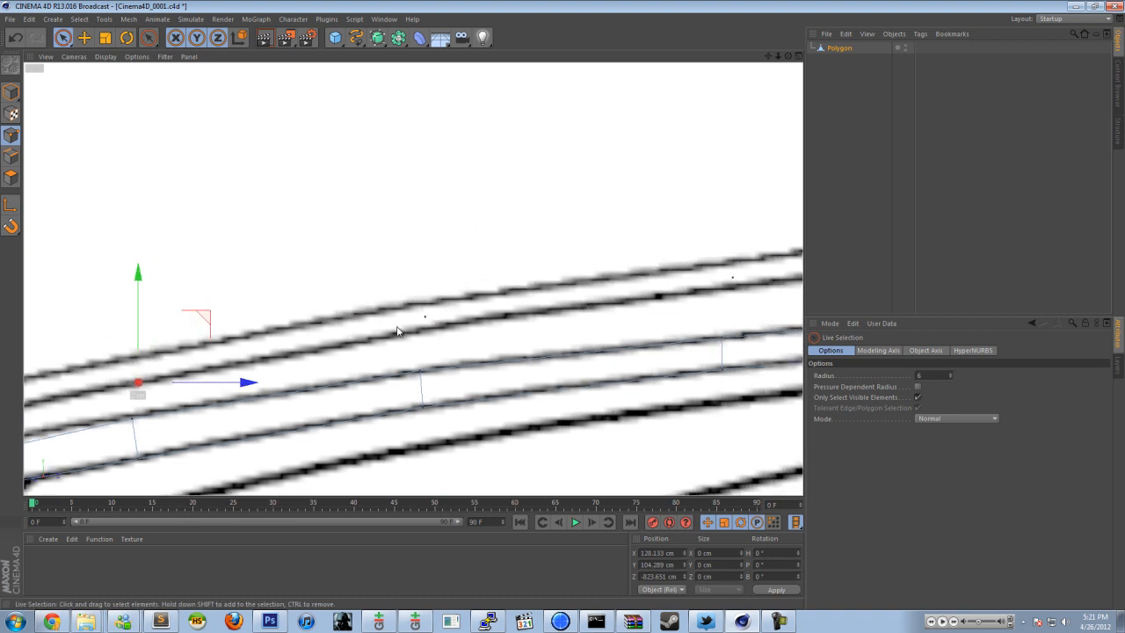
{"action": "left_click", "coordinate": [426, 317]}
{"action": "left_click_drag", "start_coordinate": [426, 262], "coordinate": [427, 275]}
{"action": "key", "text": "ctrl+a"}
{"action": "middle_click_drag", "start_coordinate": [695, 216], "coordinate": [384, 257], "text": "alt"}
{"action": "left_click", "coordinate": [422, 318]}
{"action": "left_click_drag", "start_coordinate": [427, 261], "coordinate": [422, 275]}
{"action": "key", "text": "ctrl+a"}
Step: Fit the remaining cloned points, from the fifth to the rearmost, to the hood crease in the Side viewport
{"action": "middle_click_drag", "start_coordinate": [635, 254], "coordinate": [335, 271], "text": "alt"}
{"action": "left_click", "coordinate": [540, 296]}
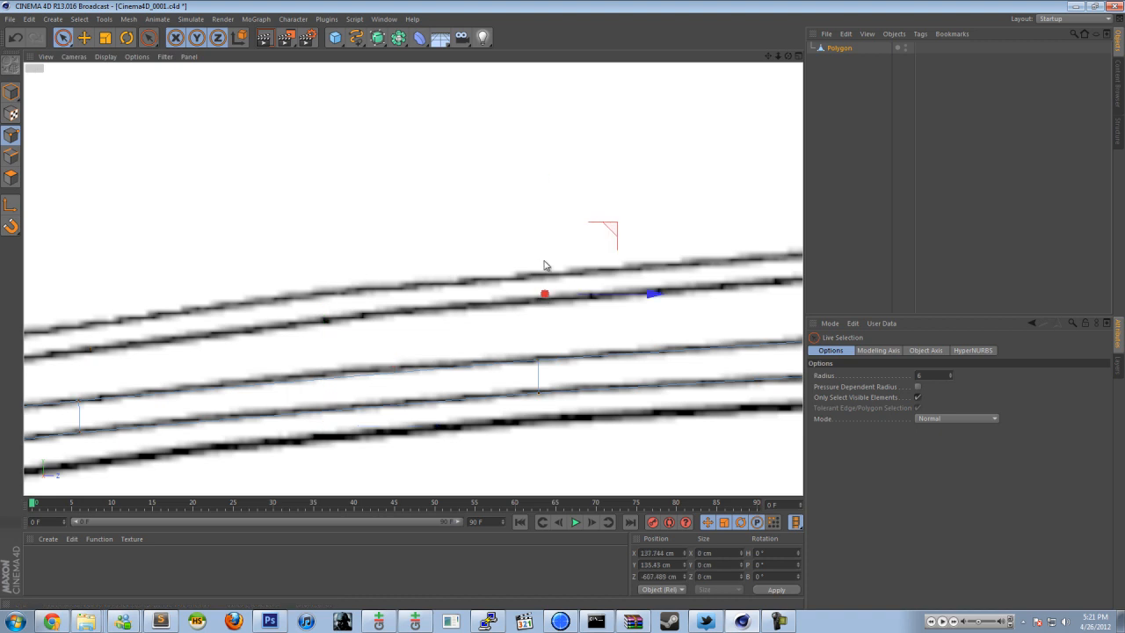
{"action": "middle_click_drag", "start_coordinate": [640, 218], "coordinate": [416, 226], "text": "alt"}
{"action": "key", "text": "ctrl+a"}
{"action": "left_click", "coordinate": [664, 280]}
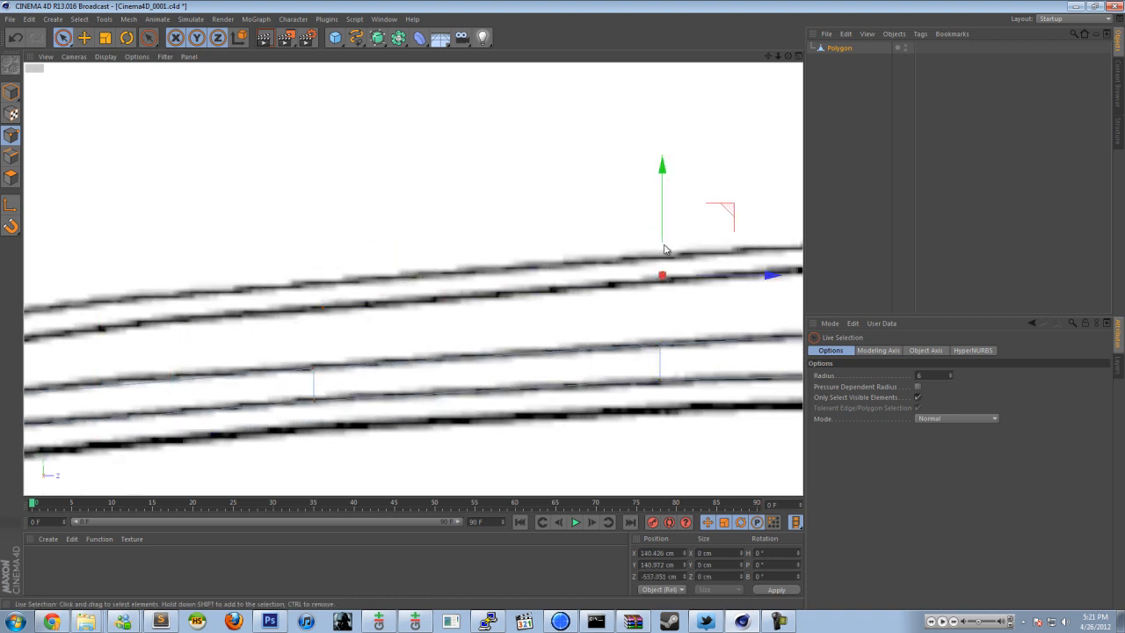
{"action": "middle_click_drag", "start_coordinate": [684, 248], "coordinate": [370, 297], "text": "alt"}
{"action": "key", "text": "ctrl+a"}
{"action": "left_click", "coordinate": [594, 295]}
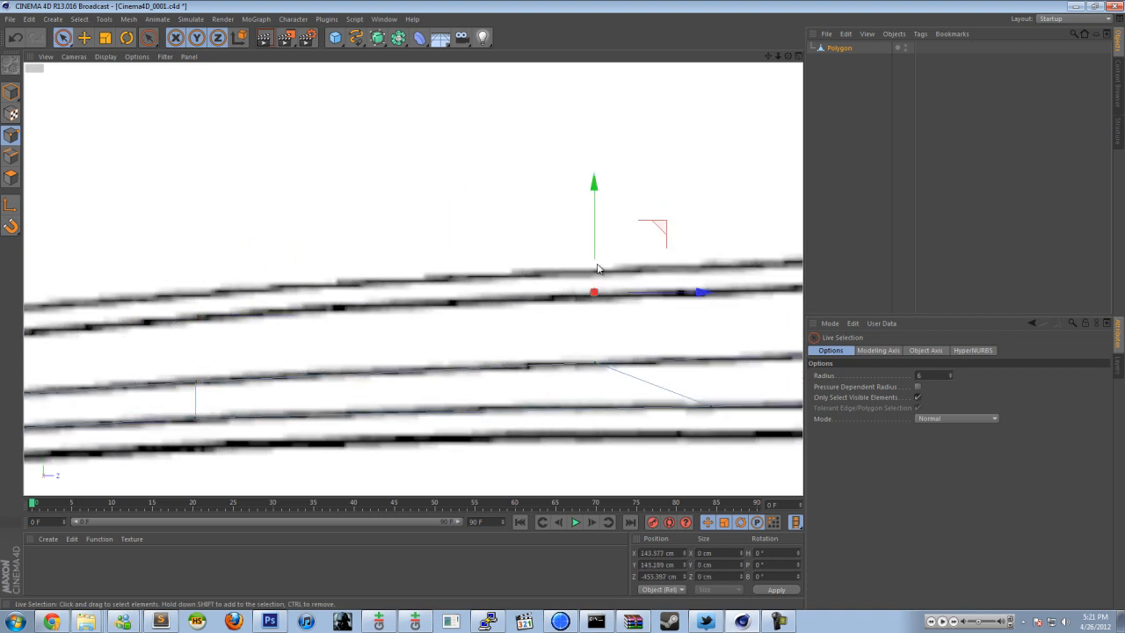
{"action": "middle_click_drag", "start_coordinate": [477, 294], "coordinate": [290, 289], "text": "alt"}
{"action": "left_click", "coordinate": [585, 219]}
Step: Examine the row of cloned points beside the hood polygons from several angles in the Perspective viewport
{"action": "middle_click", "coordinate": [419, 251]}
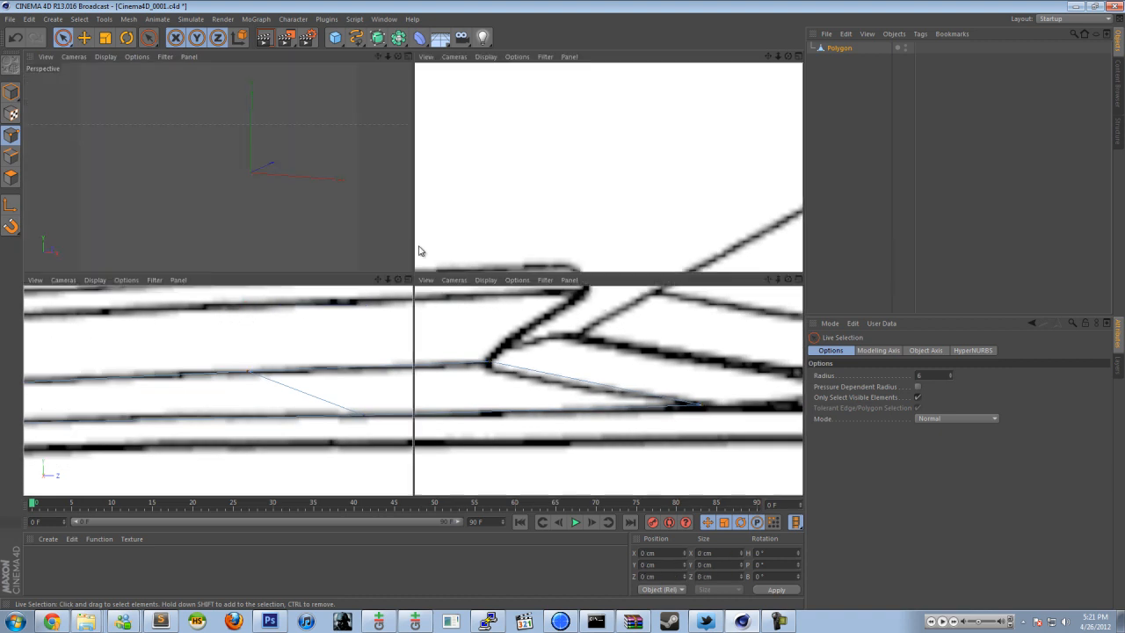
{"action": "middle_click", "coordinate": [159, 162]}
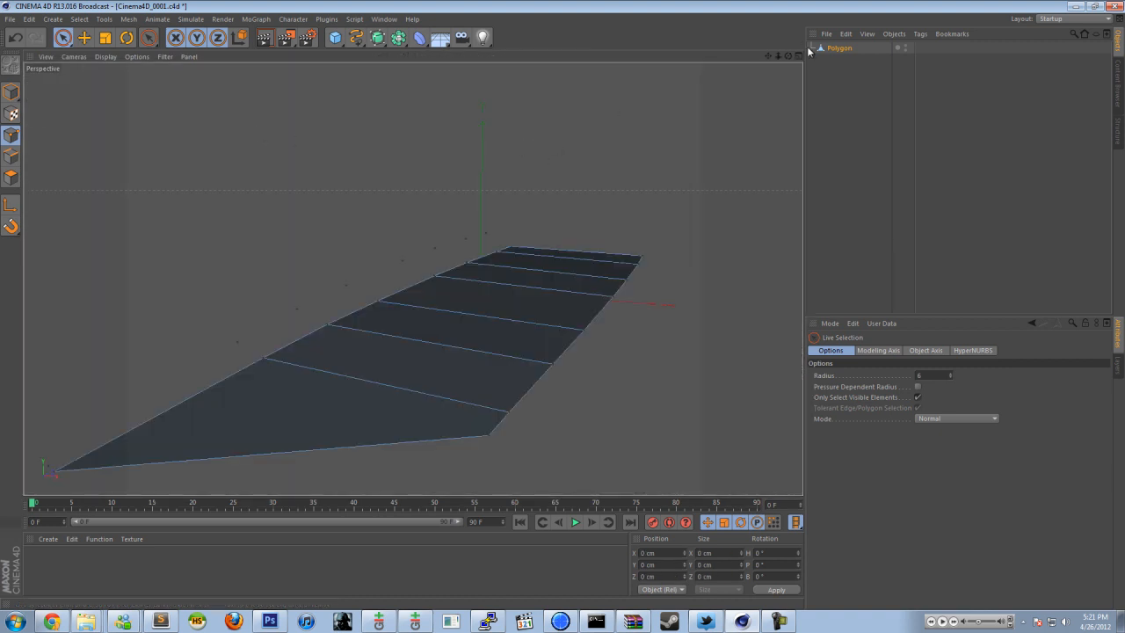
{"action": "left_click_drag", "start_coordinate": [557, 302], "coordinate": [562, 304], "text": "alt"}
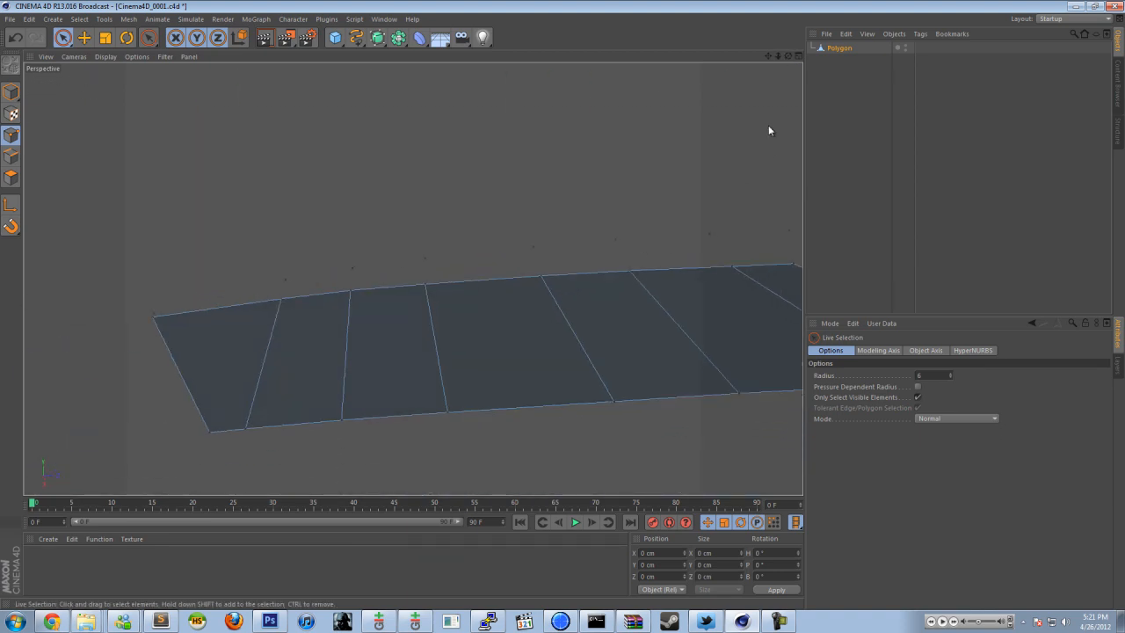
{"action": "left_click_drag", "start_coordinate": [788, 55], "coordinate": [564, 308]}
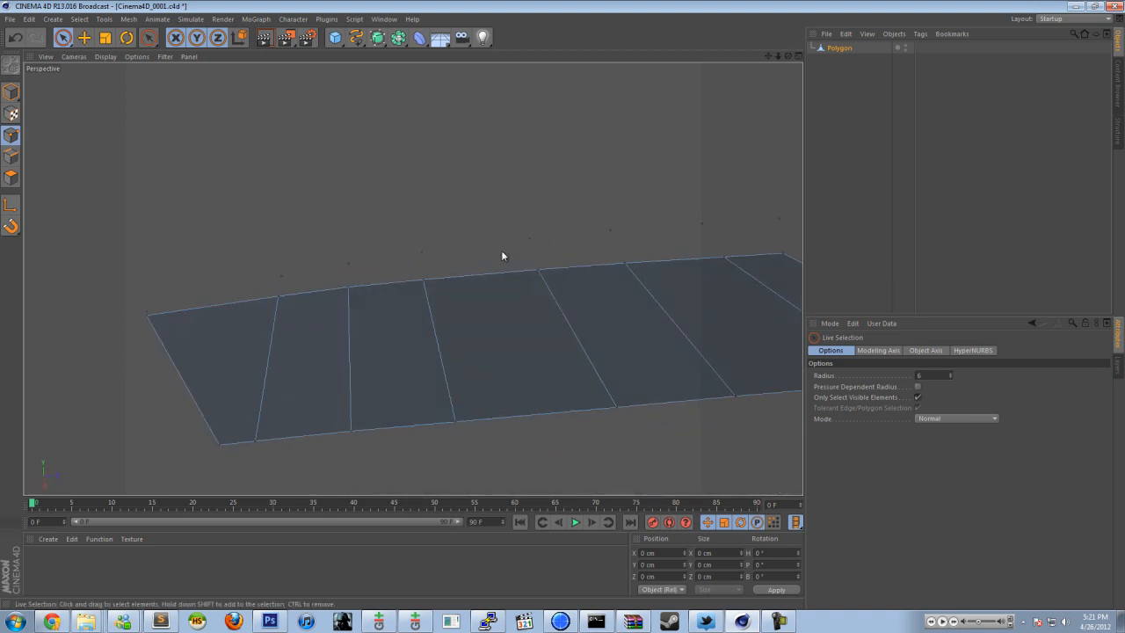
{"action": "left_click_drag", "start_coordinate": [218, 305], "coordinate": [504, 272], "text": "alt"}
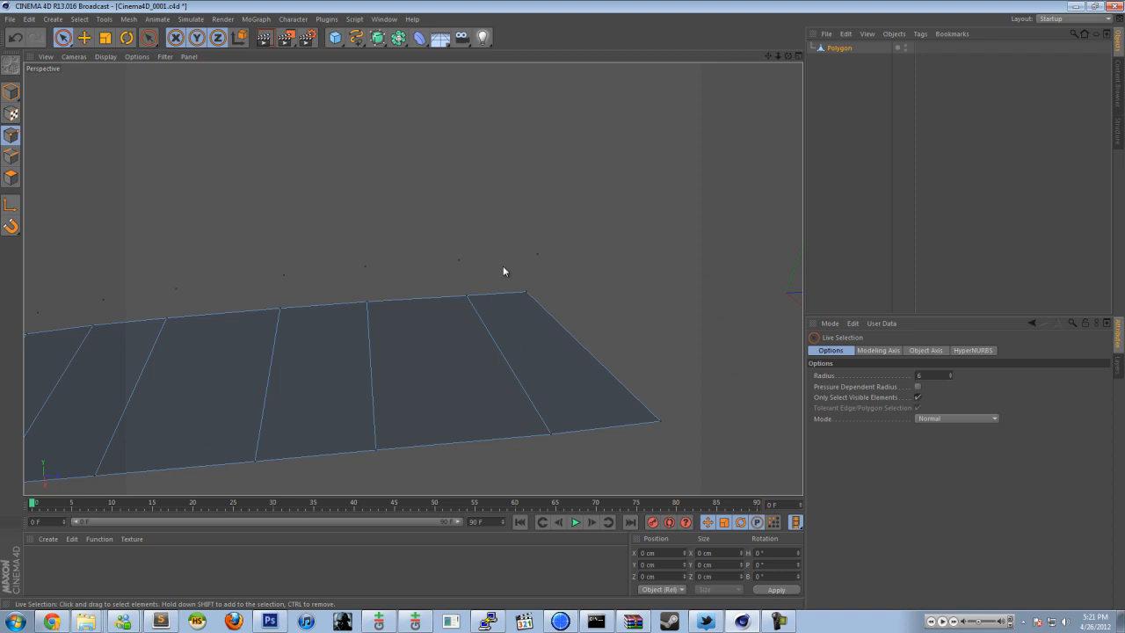
{"action": "left_click_drag", "start_coordinate": [789, 55], "coordinate": [561, 303]}
{"action": "right_click", "coordinate": [448, 246]}
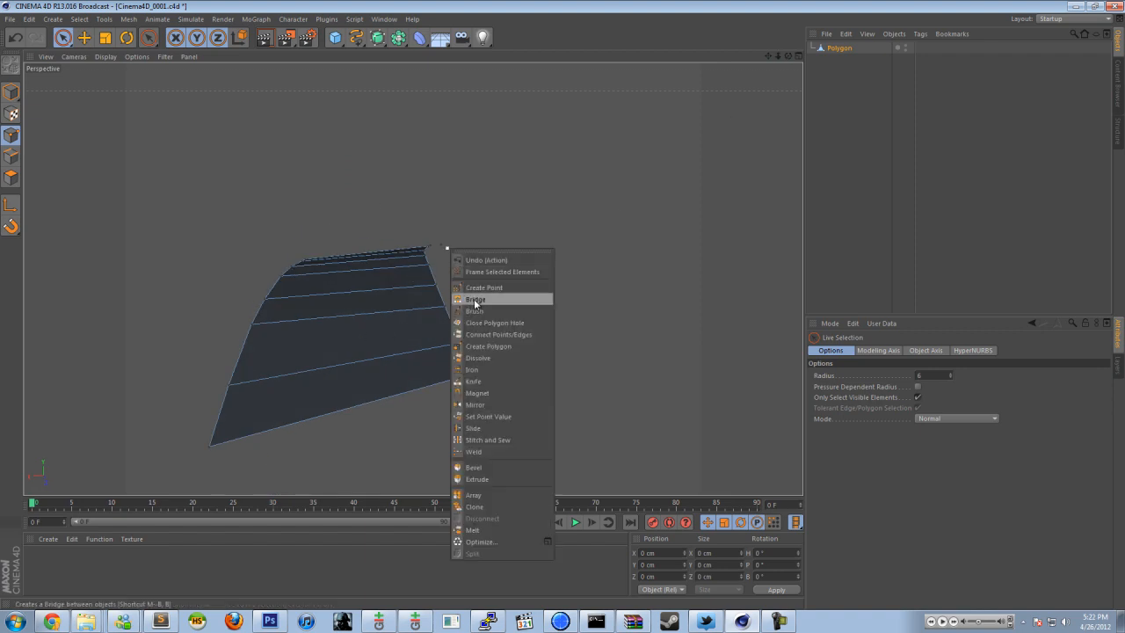
{"action": "left_click", "coordinate": [411, 206]}
{"action": "left_click", "coordinate": [441, 195]}
{"action": "right_click", "coordinate": [392, 301]}
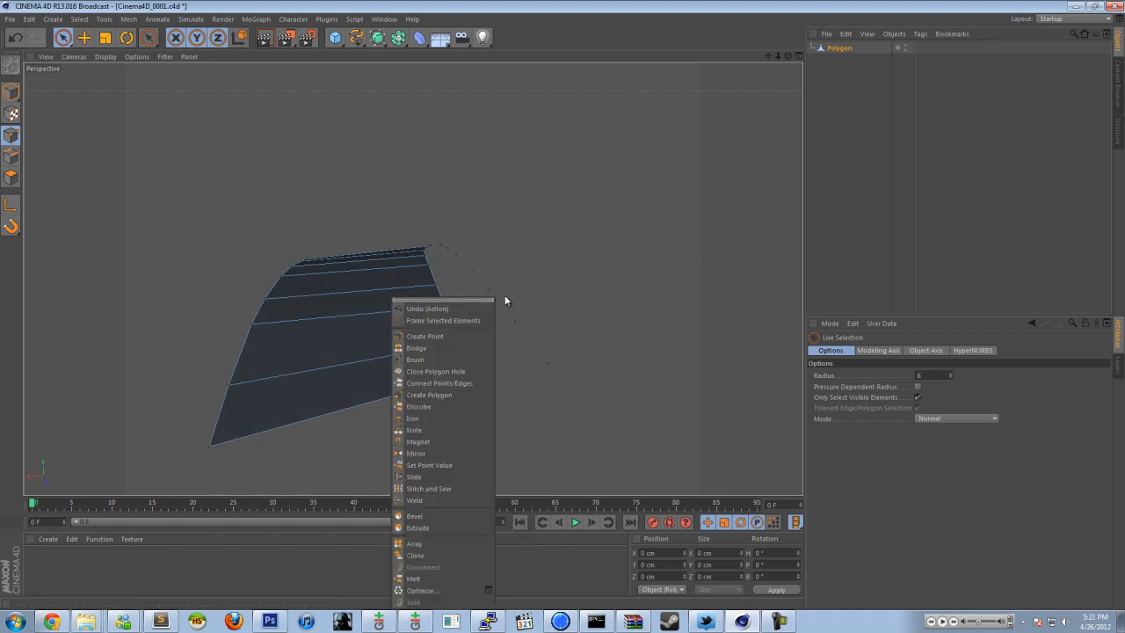
{"action": "left_click", "coordinate": [338, 263]}
{"action": "left_click", "coordinate": [246, 295]}
{"action": "right_click", "coordinate": [487, 249]}
{"action": "left_click", "coordinate": [335, 316]}
{"action": "left_click", "coordinate": [335, 319]}
{"action": "right_click", "coordinate": [395, 297]}
{"action": "left_click", "coordinate": [329, 272]}
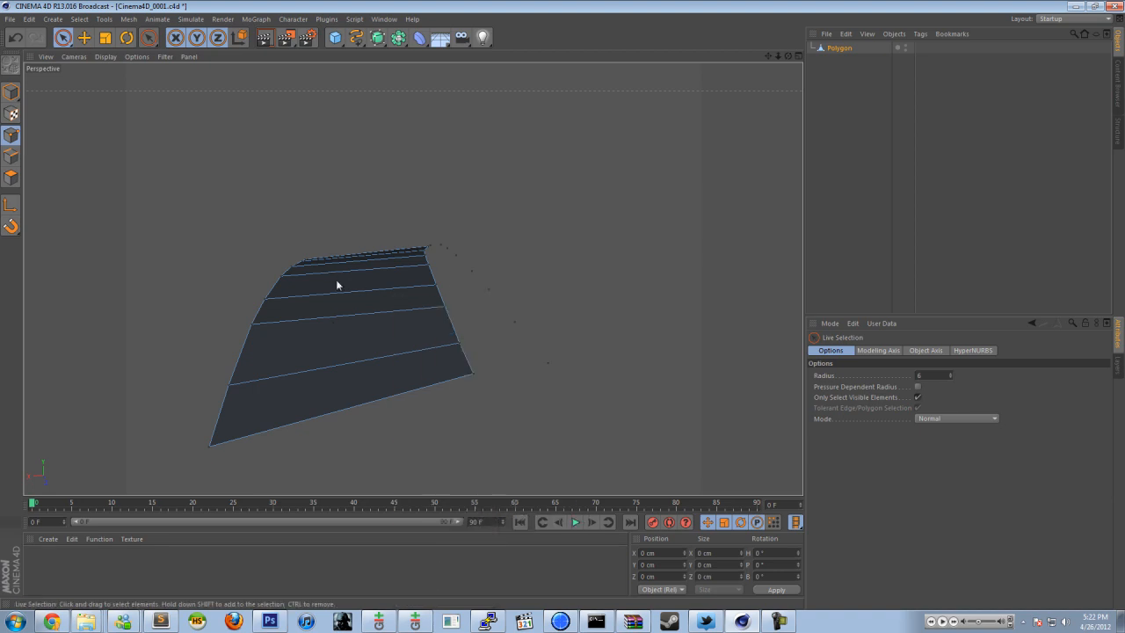
{"action": "right_click", "coordinate": [404, 289]}
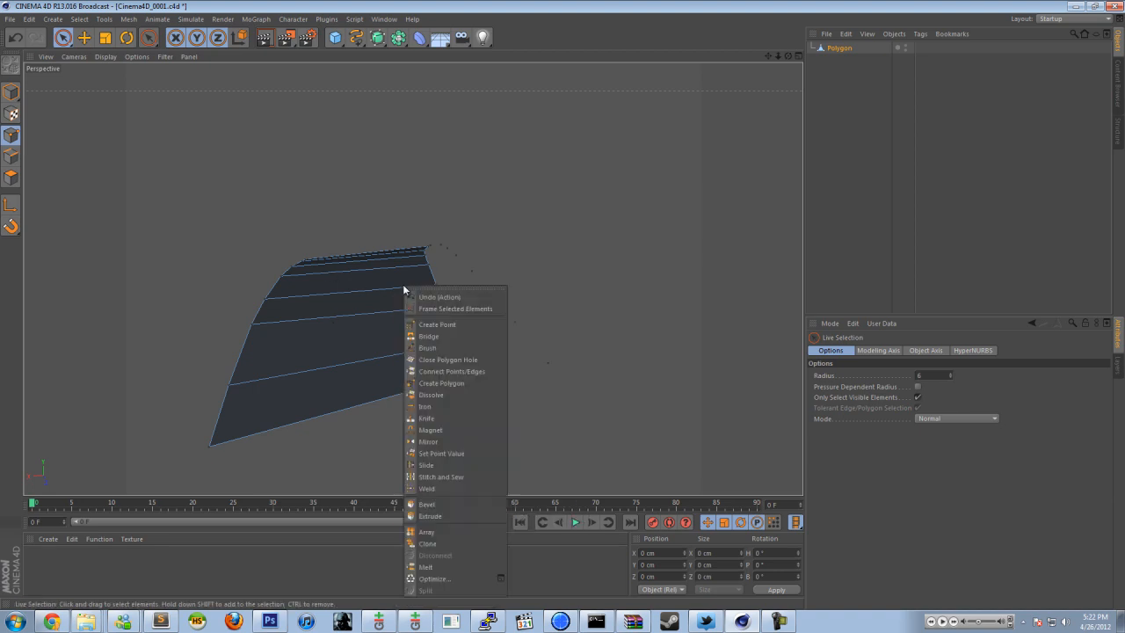
Step: Bridge the two frontmost hood edge points to their matching cloned crease points to form the first new polygon
{"action": "left_click", "coordinate": [420, 337]}
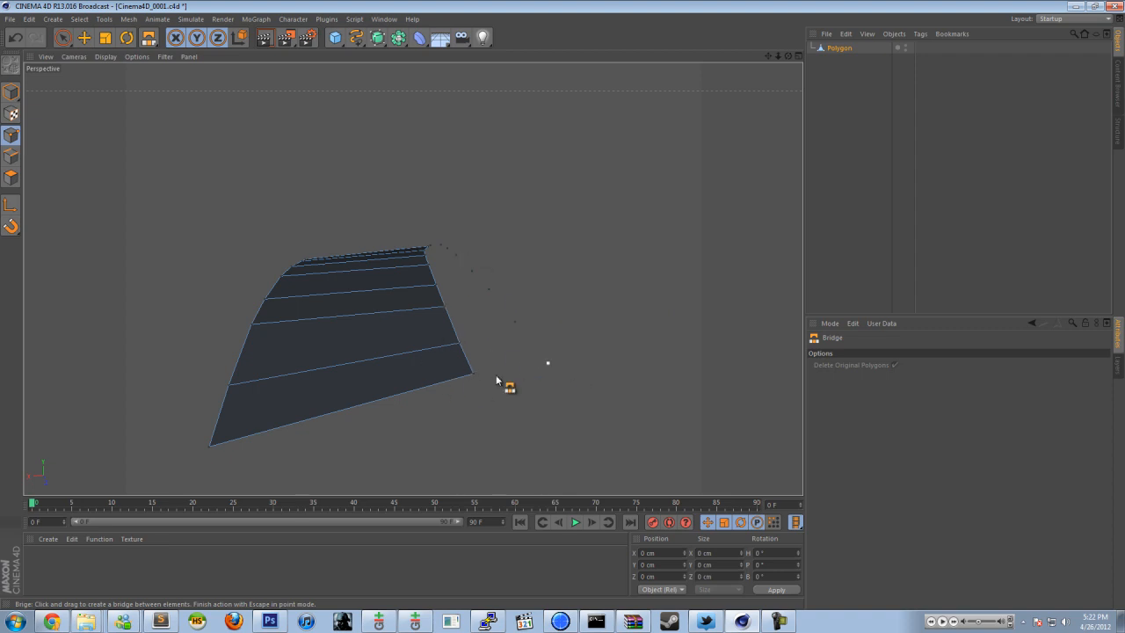
{"action": "left_click_drag", "start_coordinate": [474, 373], "coordinate": [560, 375]}
{"action": "left_click", "coordinate": [459, 343]}
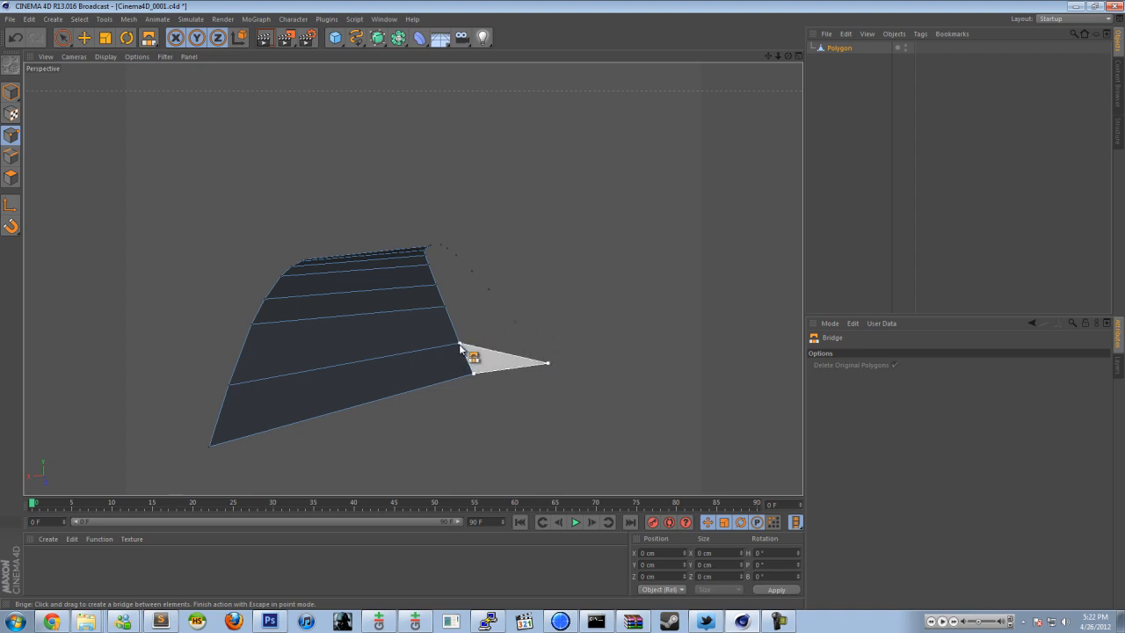
{"action": "left_click_drag", "start_coordinate": [464, 350], "coordinate": [532, 319]}
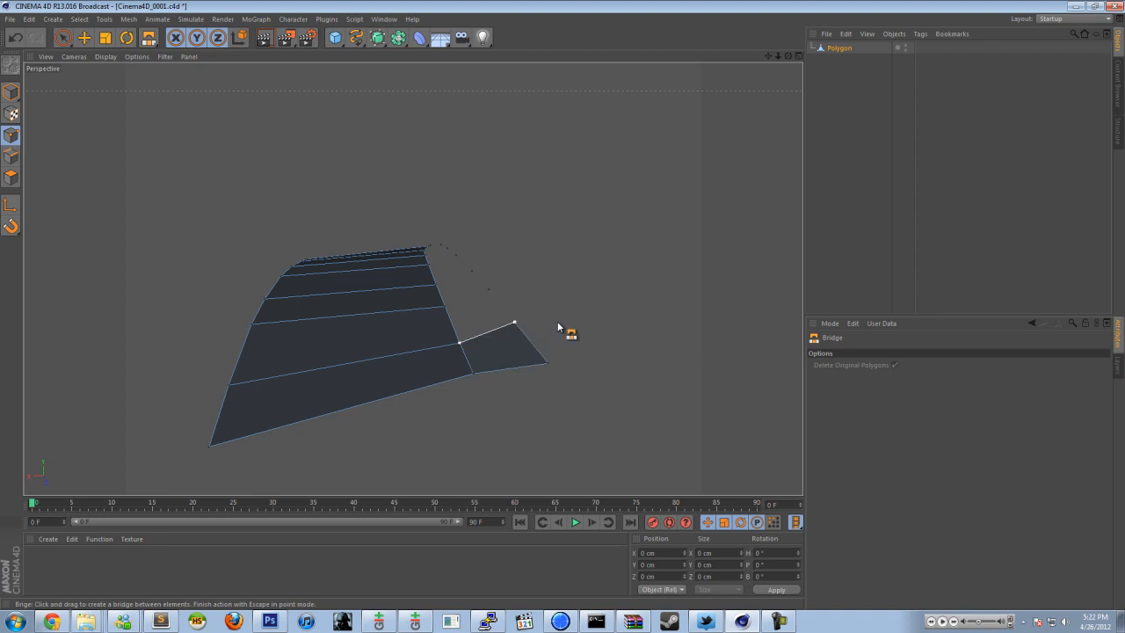
Step: Bridge the remaining hood edge points to their crease points, continuing the polygon strip to the rear of the hood
{"action": "left_click_drag", "start_coordinate": [790, 56], "coordinate": [562, 302]}
{"action": "left_click_drag", "start_coordinate": [431, 275], "coordinate": [484, 245]}
{"action": "left_click_drag", "start_coordinate": [402, 228], "coordinate": [428, 216]}
{"action": "left_click_drag", "start_coordinate": [362, 173], "coordinate": [345, 138]}
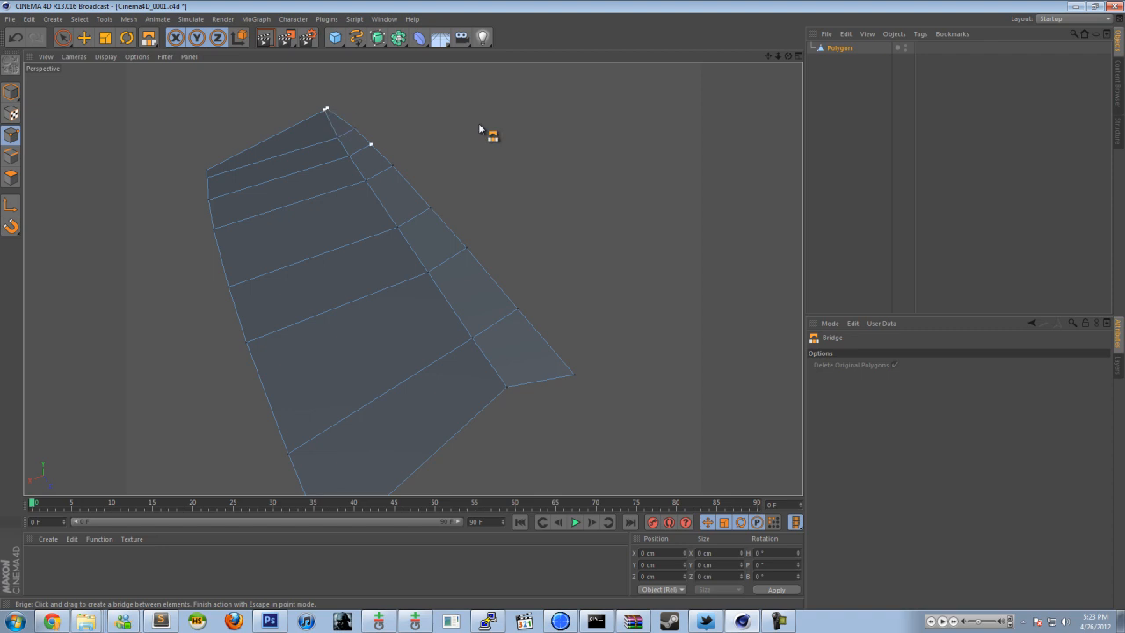
Step: Inspect the bridged hood strip in the Perspective viewport and compare it with the car blueprint in the Front viewport
{"action": "left_click_drag", "start_coordinate": [789, 56], "coordinate": [564, 306]}
{"action": "scroll", "coordinate": [533, 347], "scroll_direction": "down", "scroll_amount": 5}
{"action": "scroll", "coordinate": [533, 346], "scroll_direction": "down", "scroll_amount": 3}
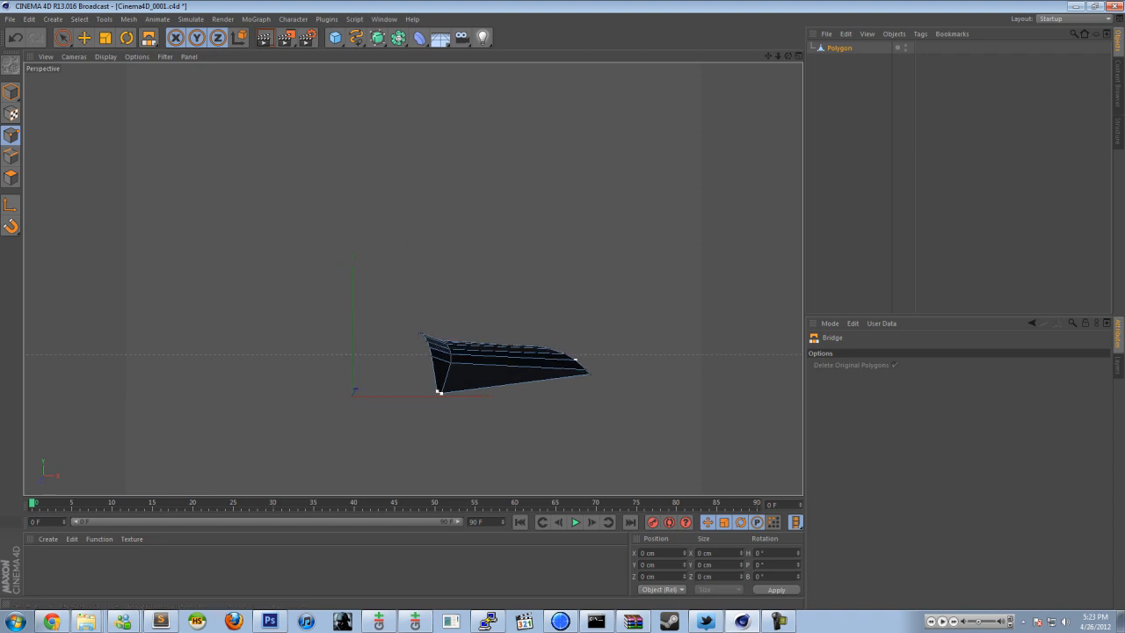
{"action": "left_click", "coordinate": [799, 56]}
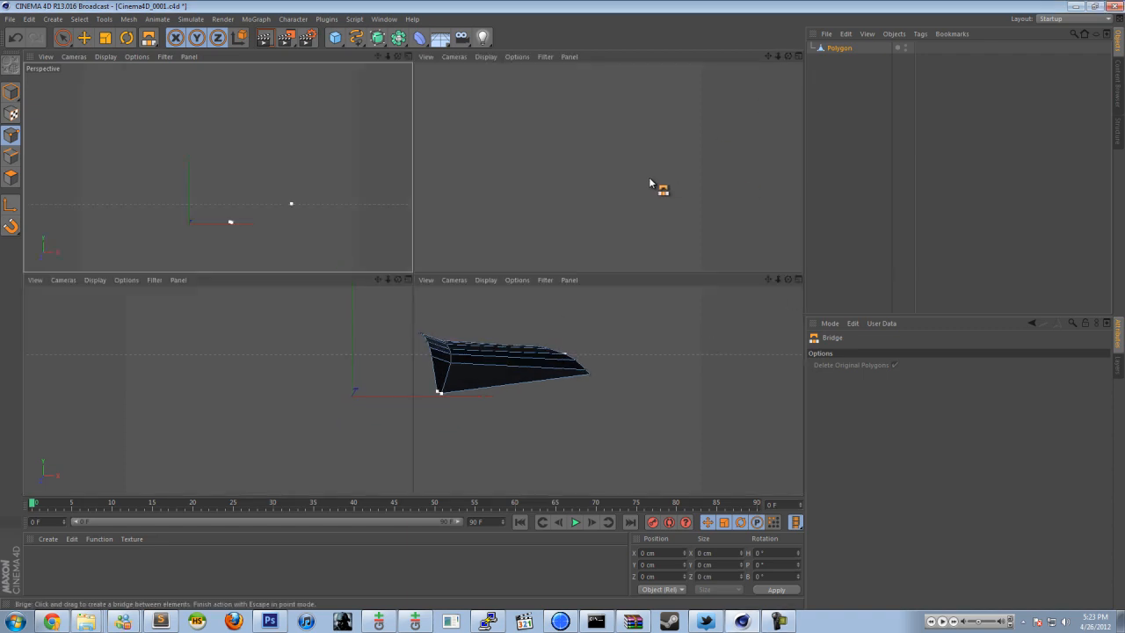
{"action": "middle_click", "coordinate": [628, 426]}
{"action": "scroll", "coordinate": [455, 387], "scroll_direction": "down", "scroll_amount": 3}
{"action": "scroll", "coordinate": [454, 387], "scroll_direction": "down", "scroll_amount": 5}
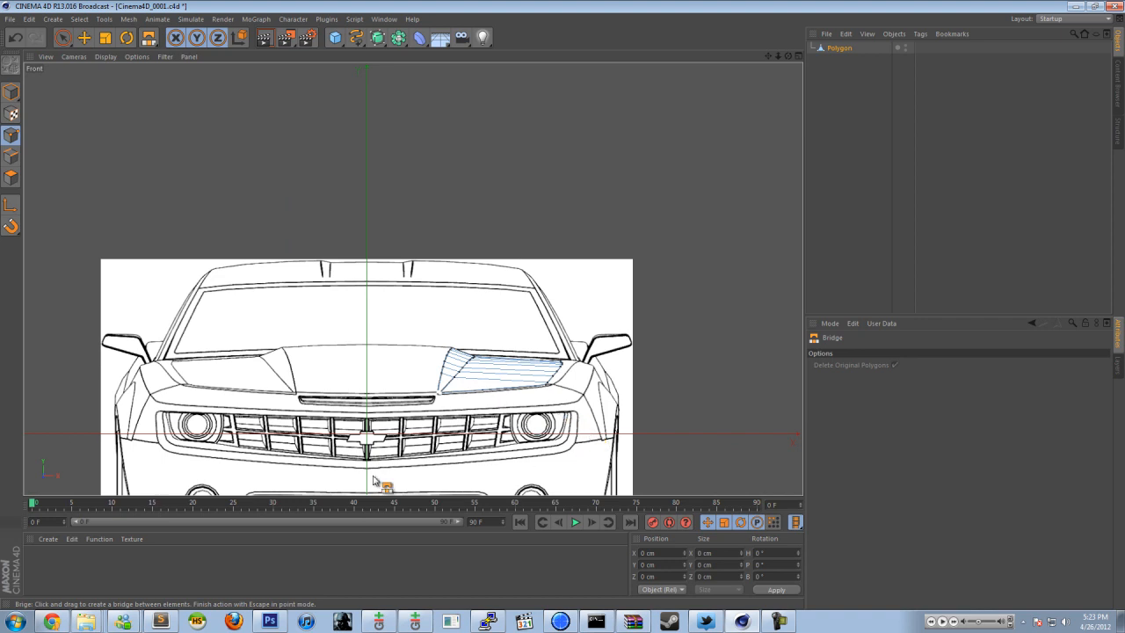
{"action": "scroll", "coordinate": [615, 462], "scroll_direction": "up", "scroll_amount": 2}
{"action": "scroll", "coordinate": [605, 459], "scroll_direction": "up", "scroll_amount": 3}
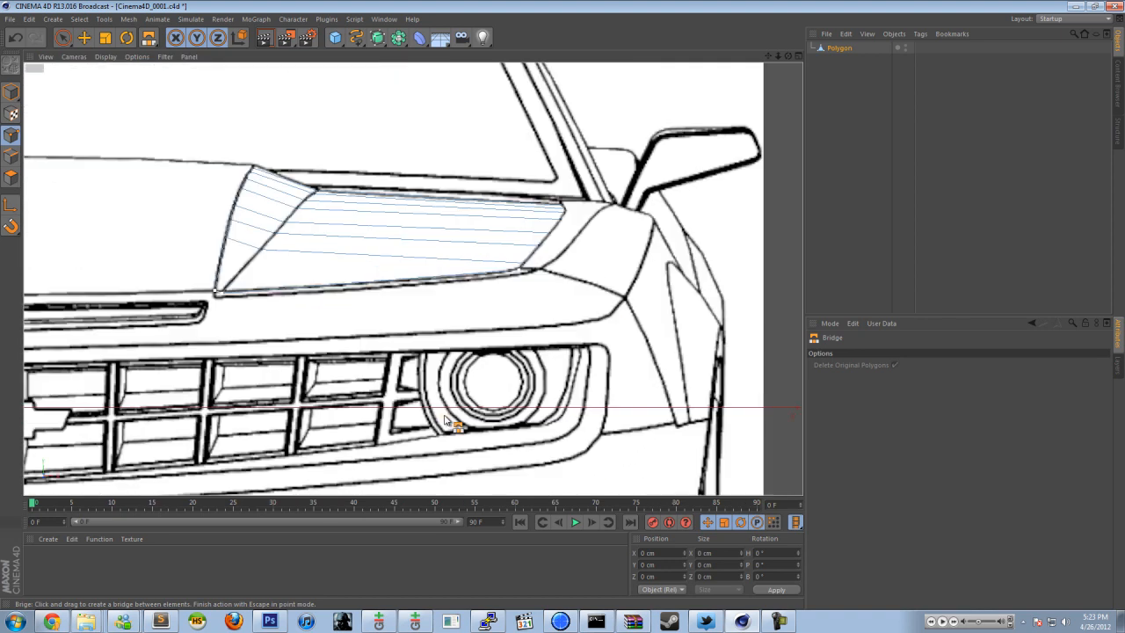
{"action": "scroll", "coordinate": [554, 444], "scroll_direction": "down", "scroll_amount": 4}
{"action": "scroll", "coordinate": [616, 458], "scroll_direction": "up", "scroll_amount": 5}
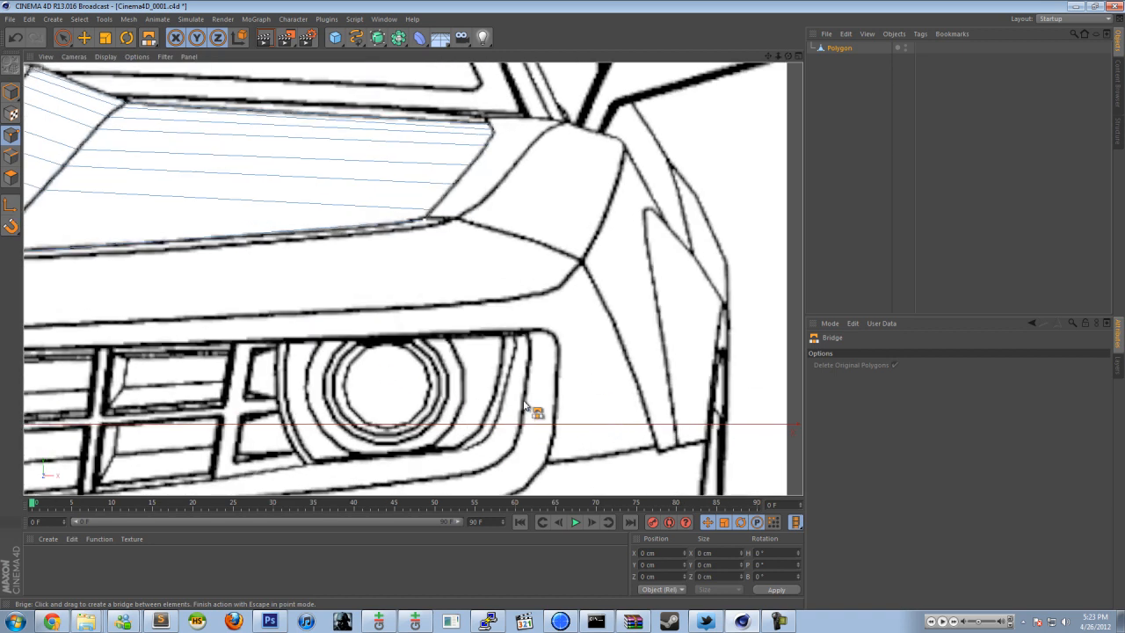
{"action": "scroll", "coordinate": [400, 413], "scroll_direction": "down", "scroll_amount": 4}
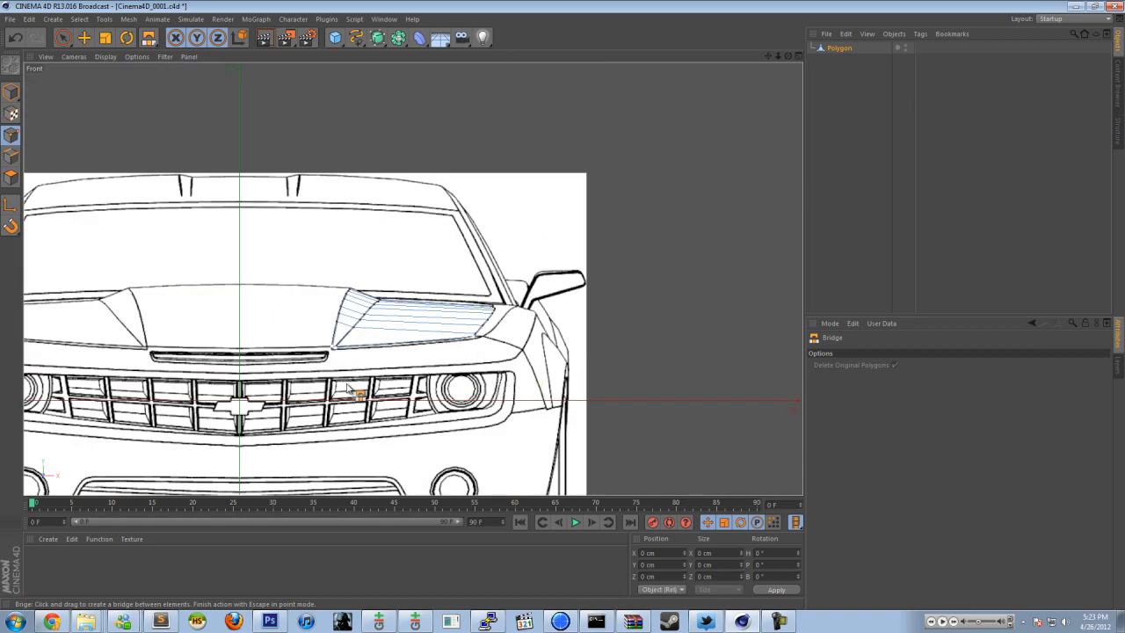
{"action": "scroll", "coordinate": [268, 406], "scroll_direction": "up", "scroll_amount": 3}
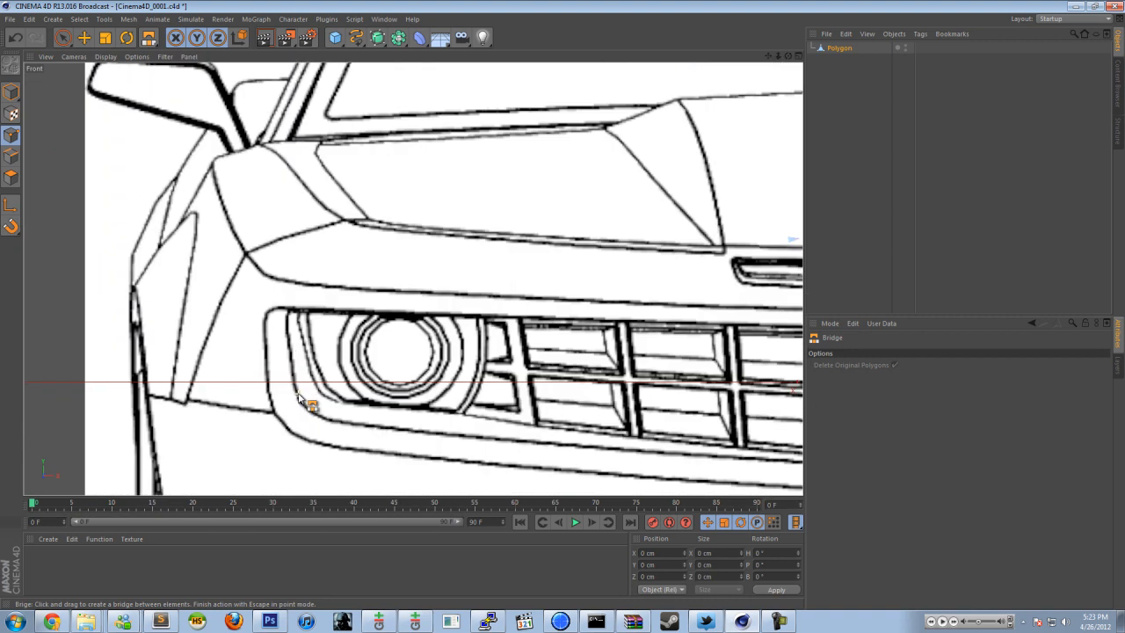
{"action": "scroll", "coordinate": [392, 382], "scroll_direction": "down", "scroll_amount": 5}
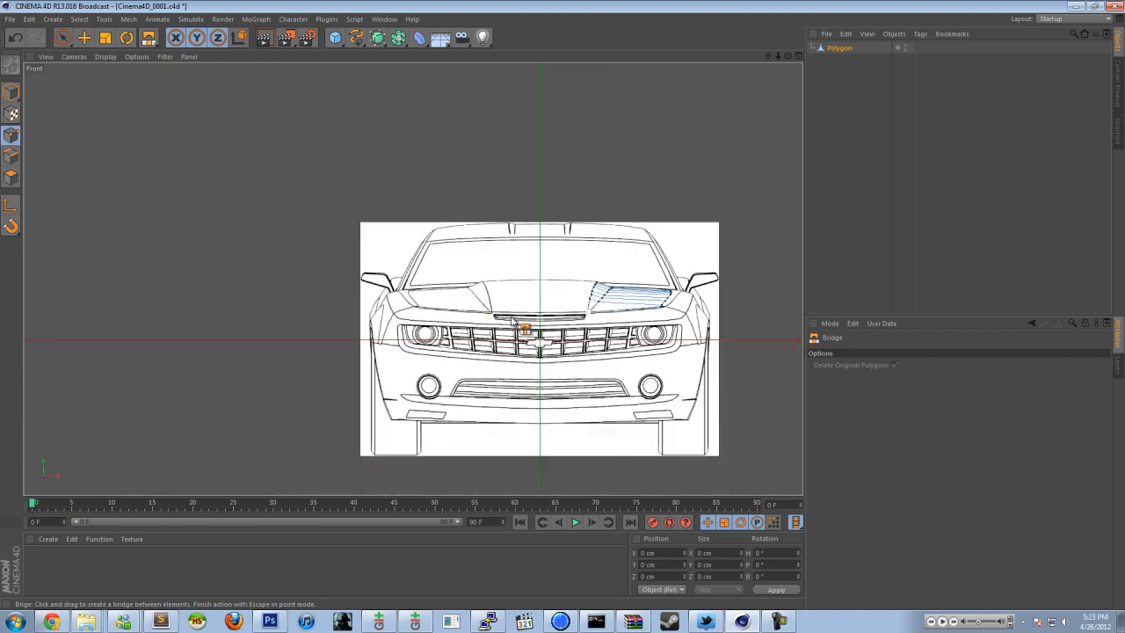
{"action": "scroll", "coordinate": [707, 301], "scroll_direction": "up", "scroll_amount": 2}
{"action": "scroll", "coordinate": [701, 299], "scroll_direction": "down", "scroll_amount": 3}
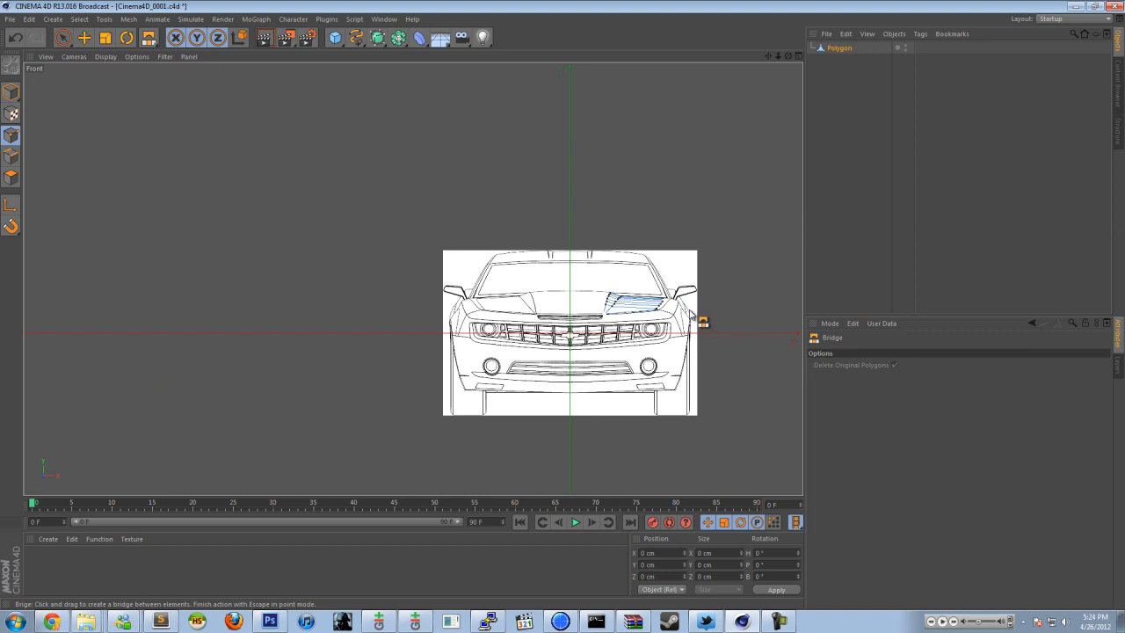
{"action": "scroll", "coordinate": [695, 299], "scroll_direction": "up", "scroll_amount": 4}
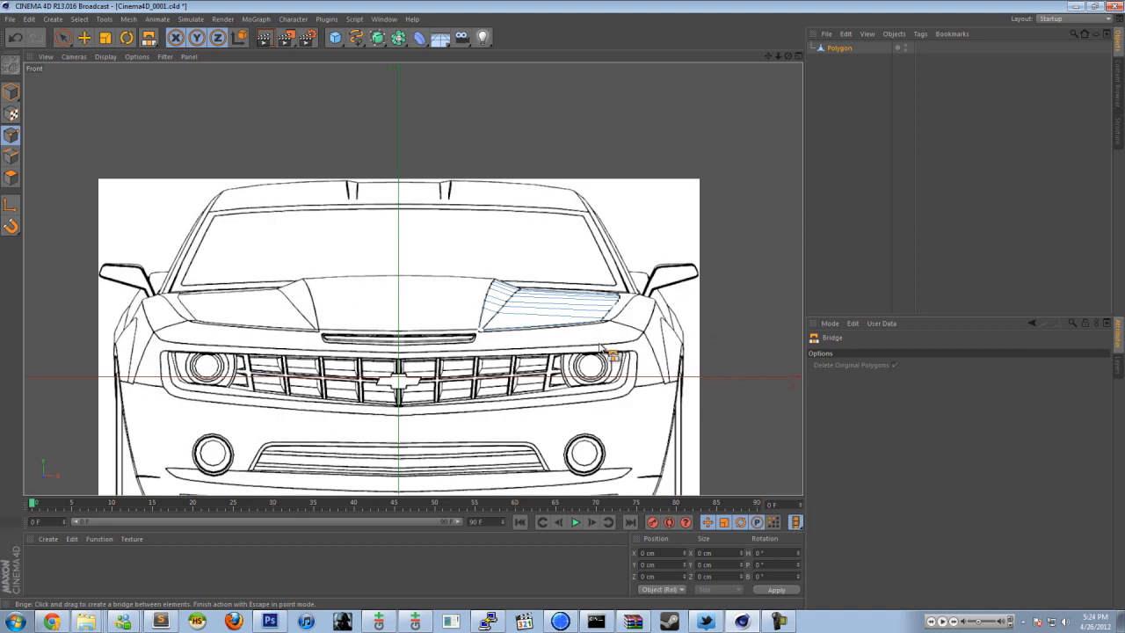
{"action": "scroll", "coordinate": [520, 221], "scroll_direction": "down", "scroll_amount": 1}
{"action": "scroll", "coordinate": [502, 211], "scroll_direction": "up", "scroll_amount": 3}
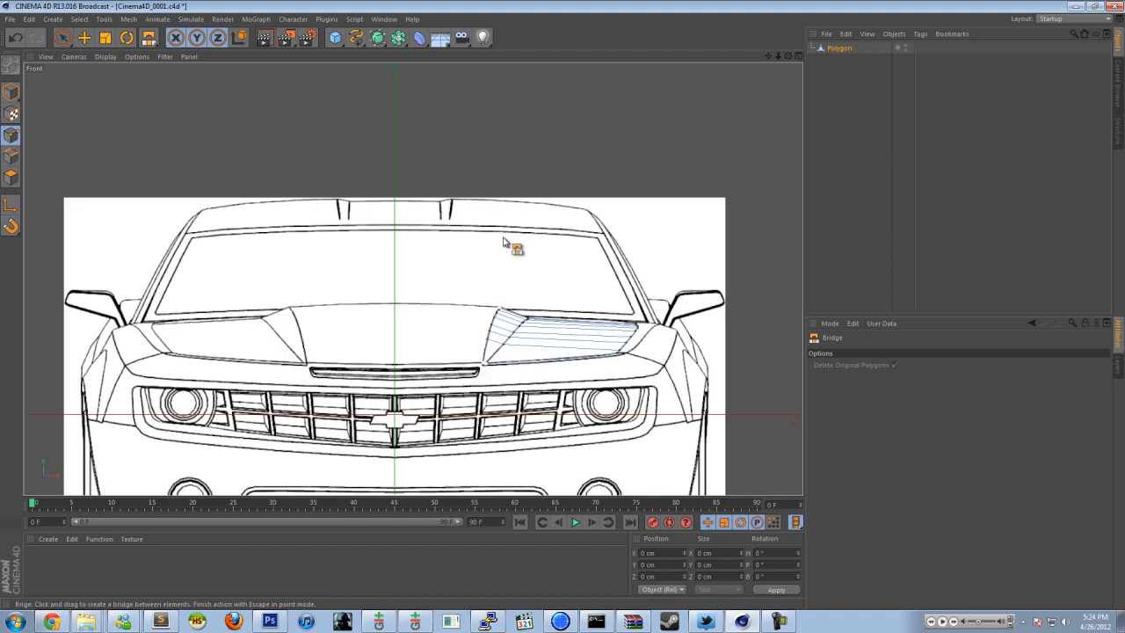
{"action": "left_click", "coordinate": [10, 19]}
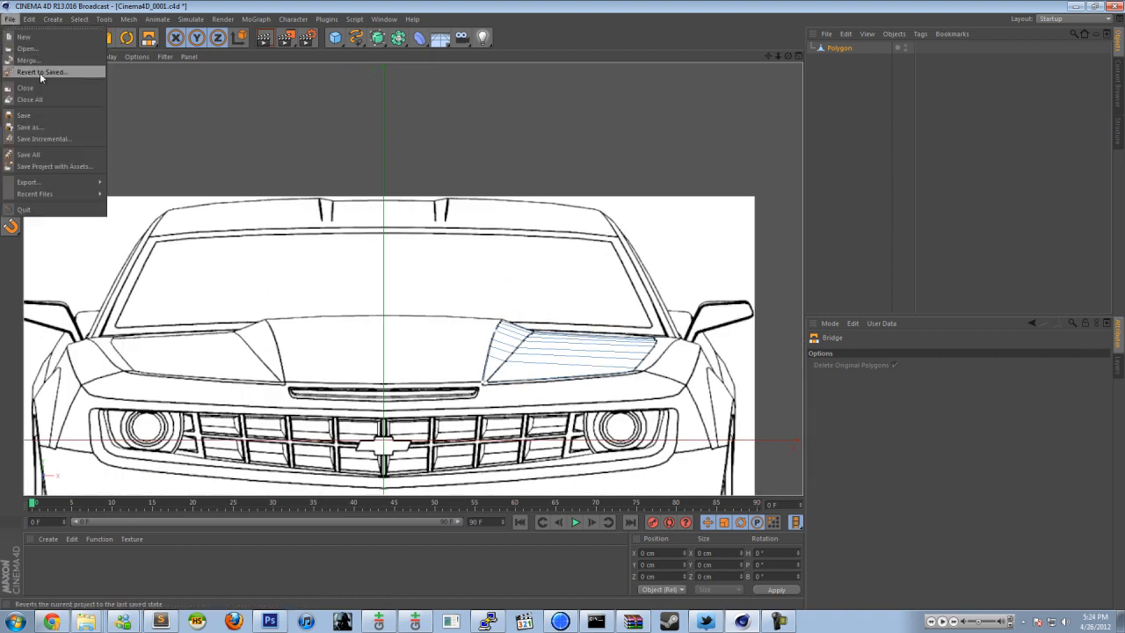
{"action": "left_click", "coordinate": [47, 127]}
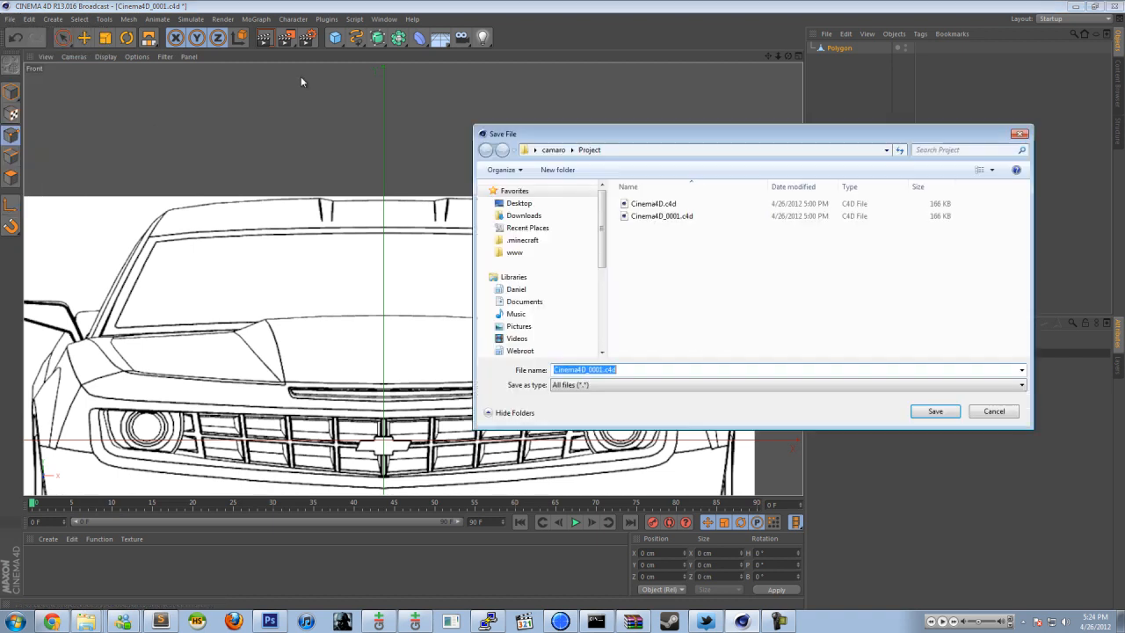
{"action": "left_click", "coordinate": [996, 412]}
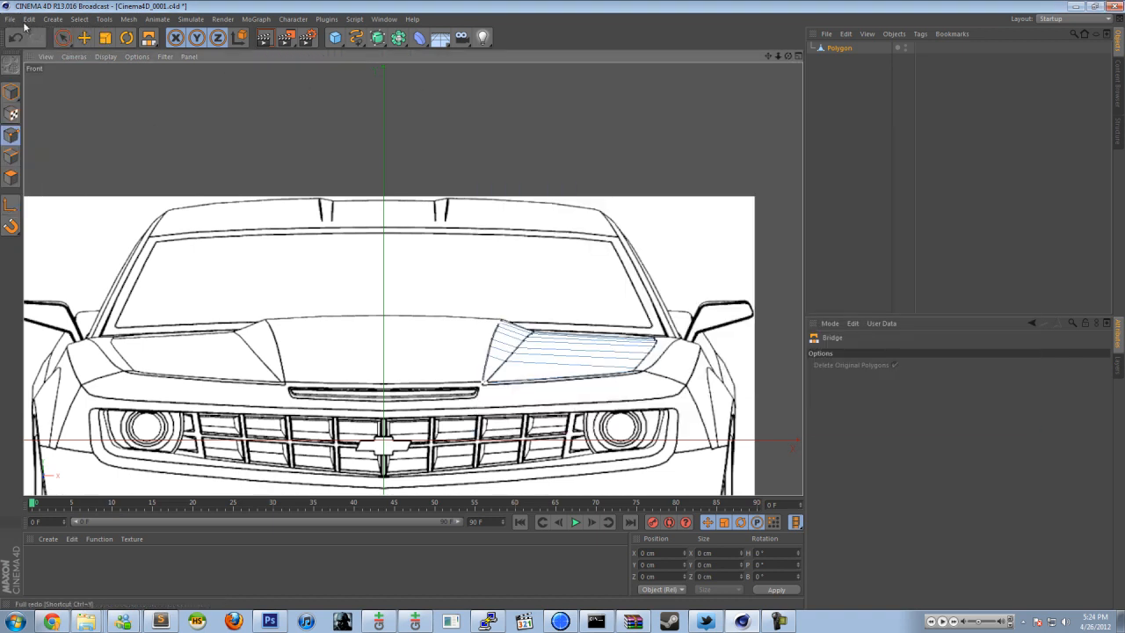
Step: Save the project as a new incremental version
{"action": "left_click", "coordinate": [11, 19]}
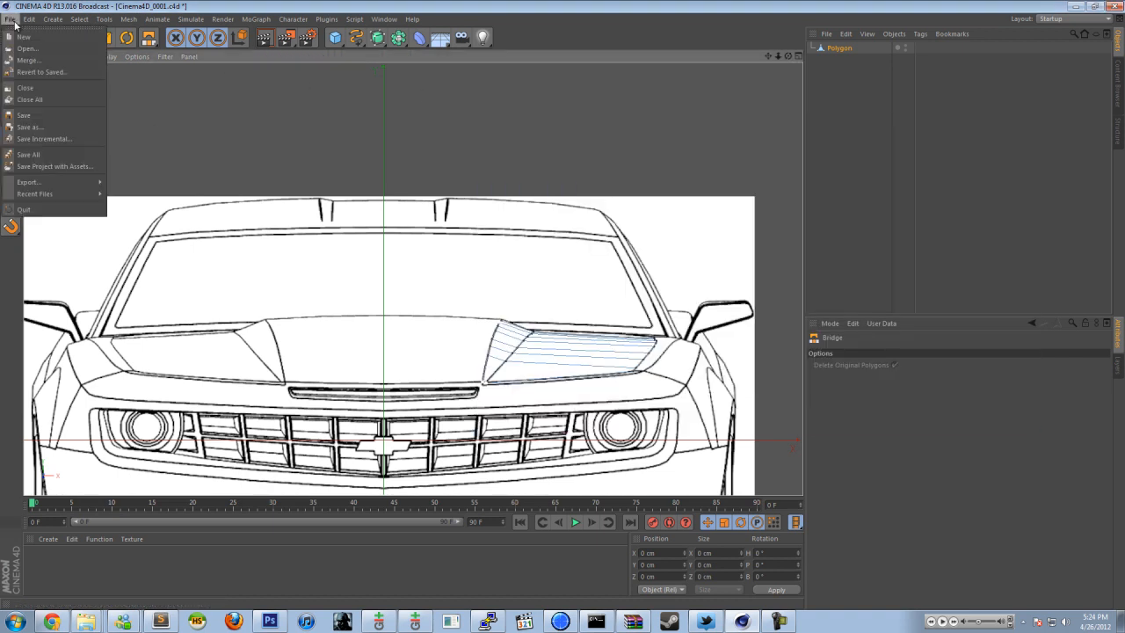
{"action": "left_click", "coordinate": [39, 139]}
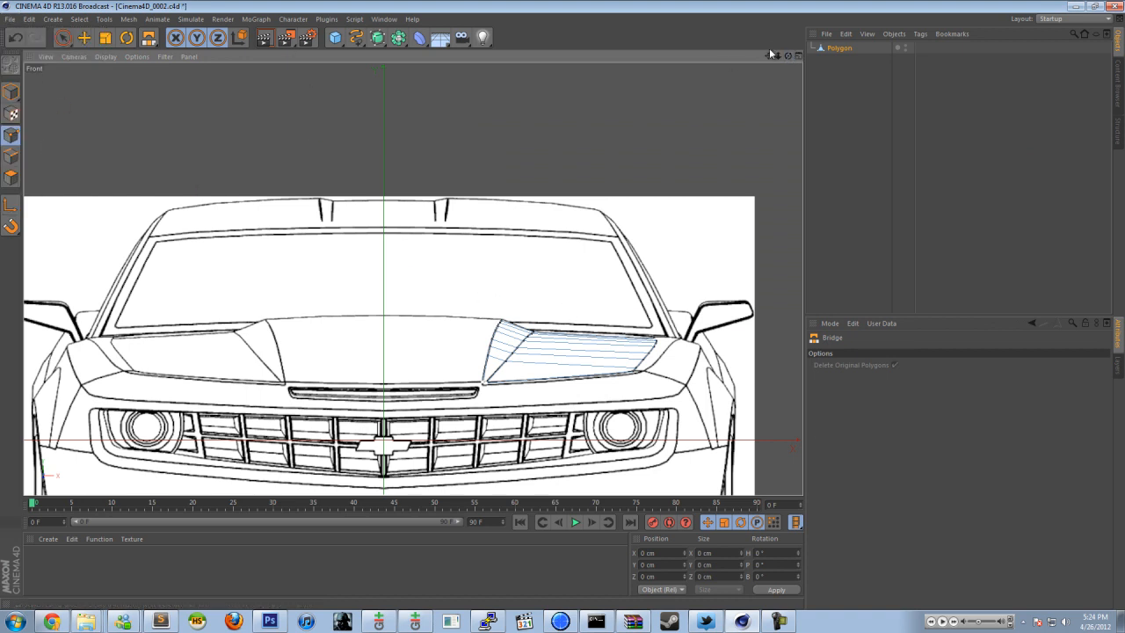
{"action": "left_click", "coordinate": [41, 625]}
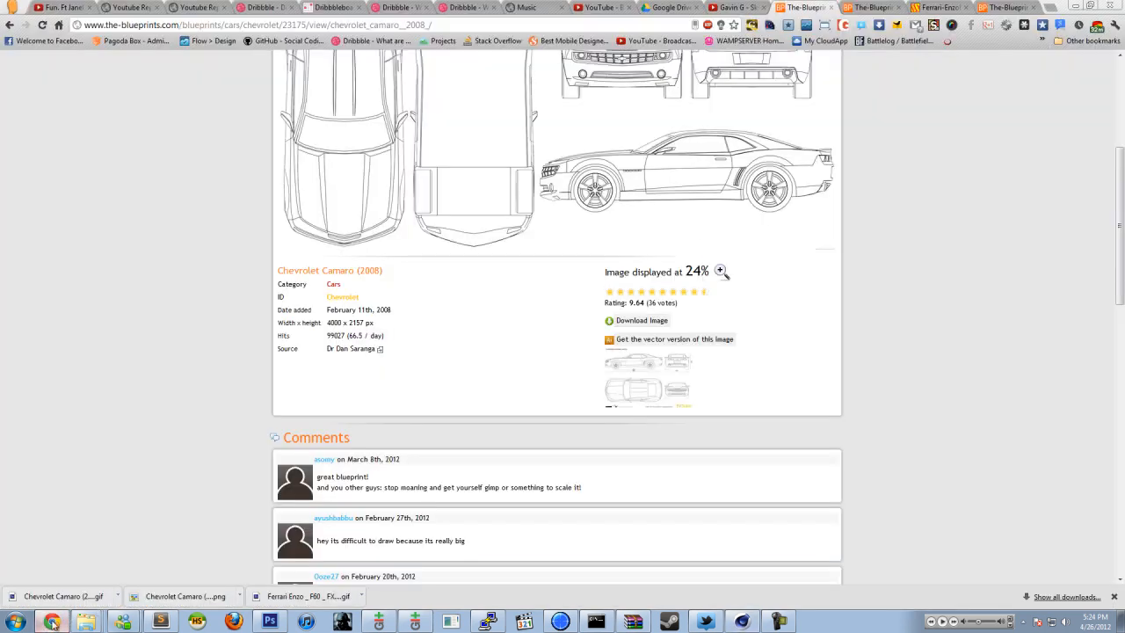
{"action": "key", "text": "alt+Tab"}
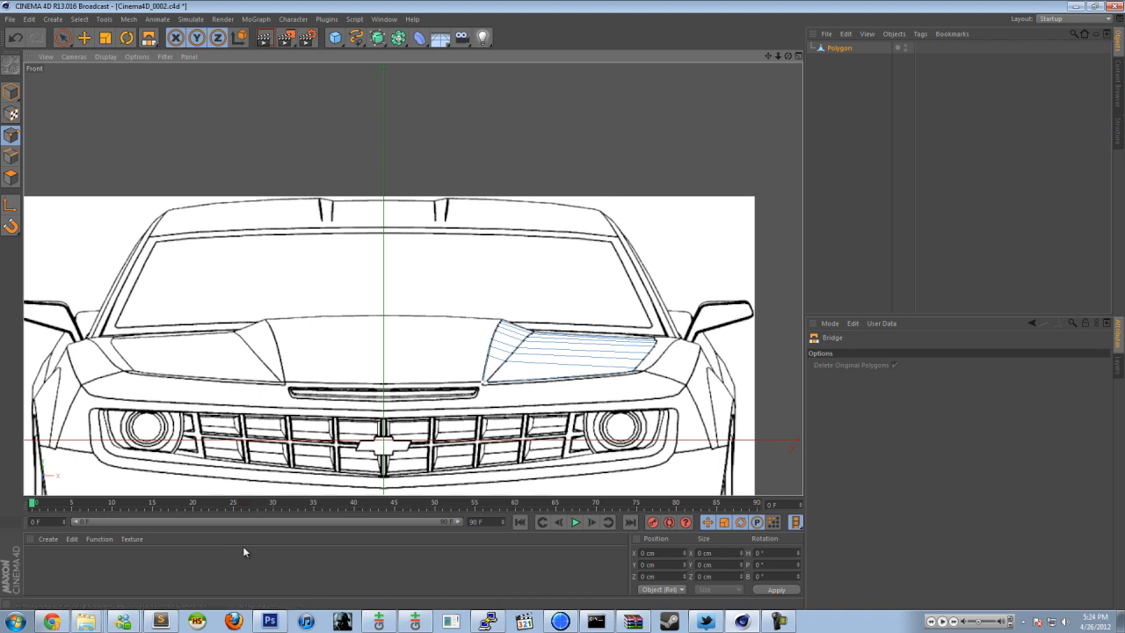
Step: Review the hood mesh in the Perspective viewport and examine the raised center section of the hood on the Front blueprint
{"action": "middle_click", "coordinate": [490, 252]}
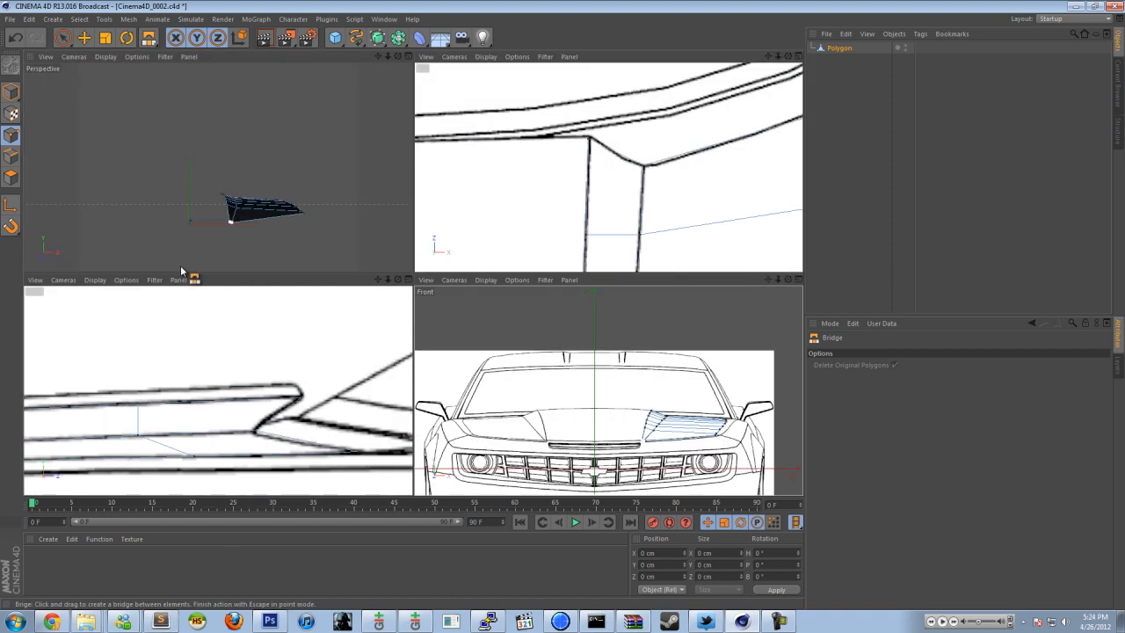
{"action": "middle_click", "coordinate": [351, 114]}
{"action": "mouse_move", "coordinate": [787, 57]}
{"action": "left_mouse_down"}
{"action": "mouse_move", "coordinate": [563, 305]}
{"action": "mouse_move", "coordinate": [543, 304]}
{"action": "mouse_move", "coordinate": [573, 304]}
{"action": "mouse_move", "coordinate": [562, 304]}
{"action": "left_mouse_up"}
{"action": "middle_click", "coordinate": [599, 180]}
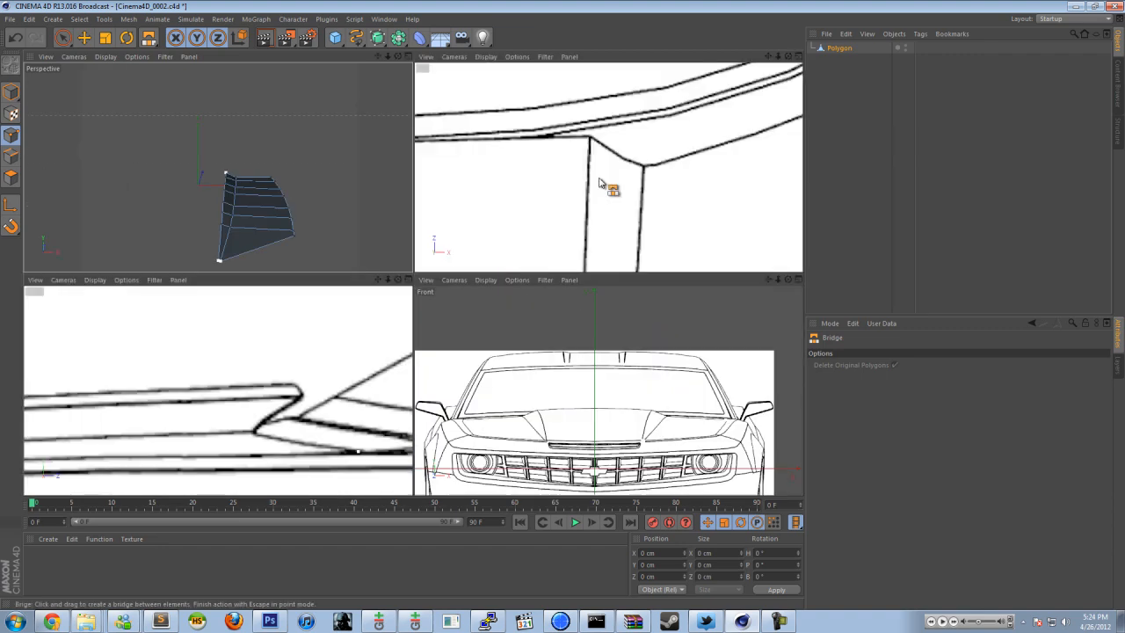
{"action": "middle_click", "coordinate": [612, 454]}
{"action": "middle_click_drag", "start_coordinate": [554, 343], "coordinate": [621, 253], "text": "alt"}
{"action": "scroll", "coordinate": [478, 211], "scroll_direction": "up", "scroll_amount": 2}
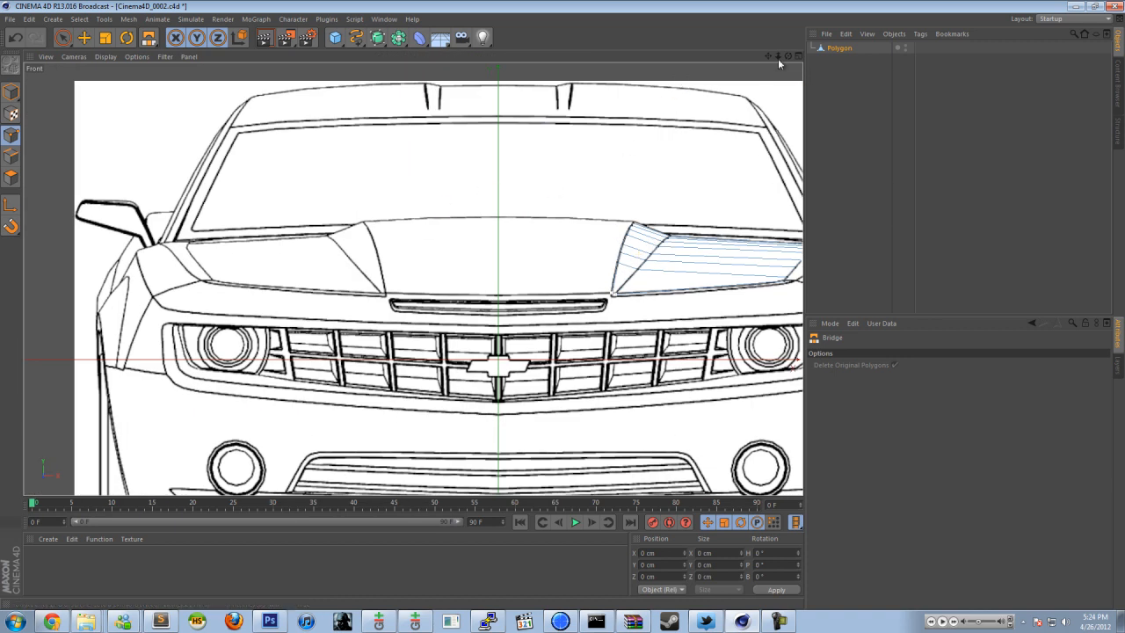
{"action": "left_click_drag", "start_coordinate": [565, 310], "coordinate": [564, 309]}
{"action": "scroll", "coordinate": [483, 320], "scroll_direction": "up", "scroll_amount": 2}
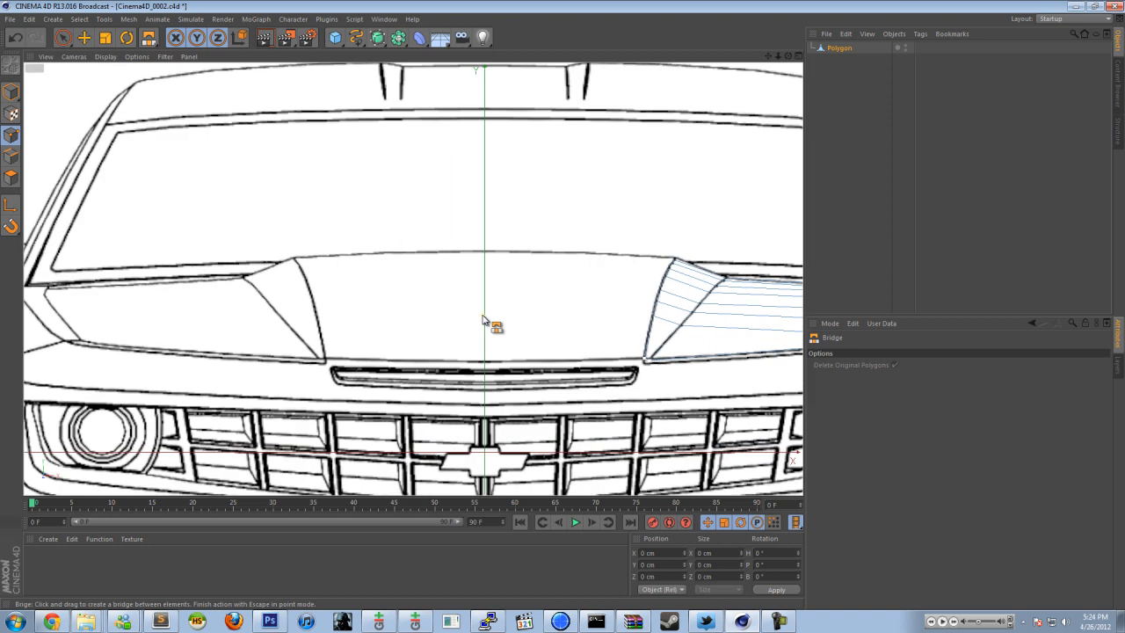
{"action": "scroll", "coordinate": [547, 319], "scroll_direction": "down", "scroll_amount": 3}
{"action": "scroll", "coordinate": [547, 318], "scroll_direction": "down", "scroll_amount": 3}
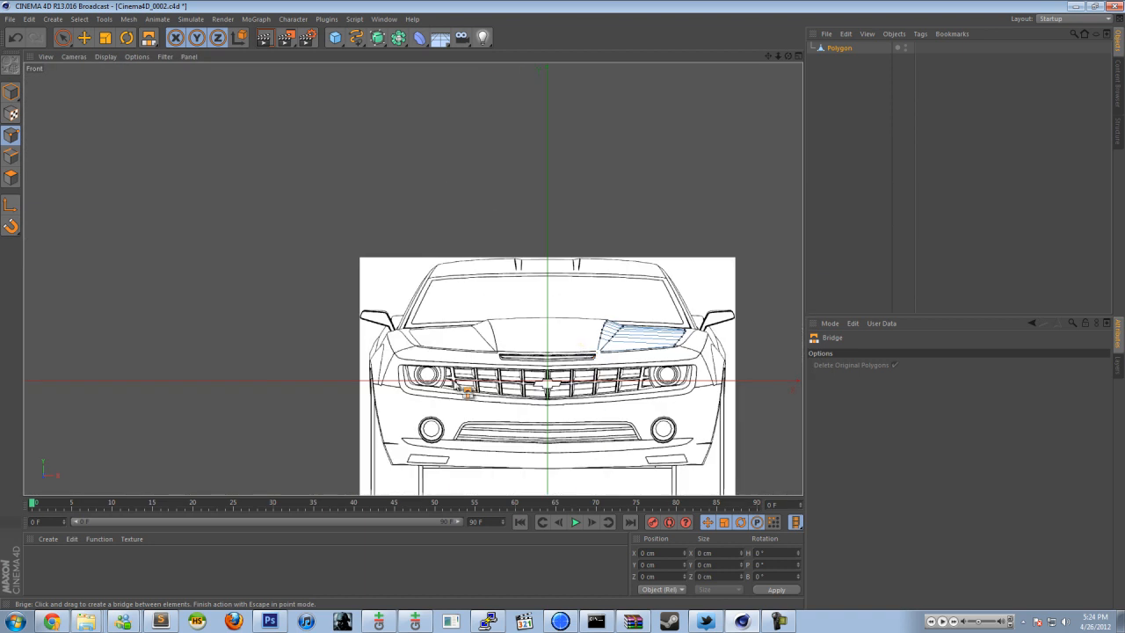
{"action": "scroll", "coordinate": [640, 233], "scroll_direction": "up", "scroll_amount": 2}
{"action": "scroll", "coordinate": [626, 357], "scroll_direction": "up", "scroll_amount": 2}
{"action": "scroll", "coordinate": [646, 462], "scroll_direction": "up", "scroll_amount": 3}
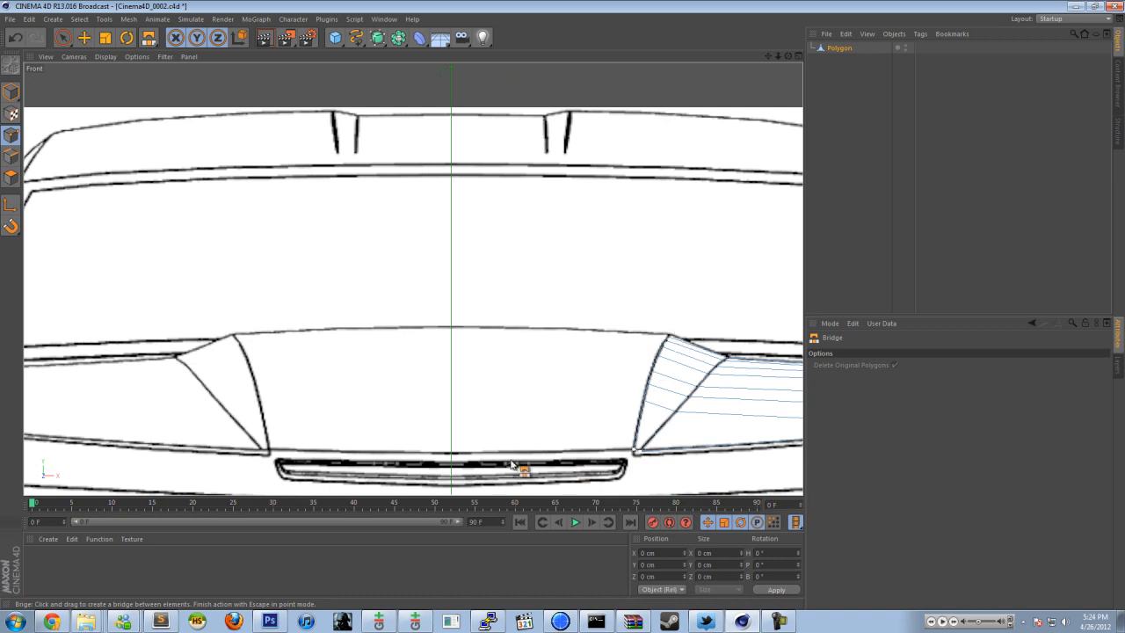
{"action": "scroll", "coordinate": [551, 444], "scroll_direction": "down", "scroll_amount": 6}
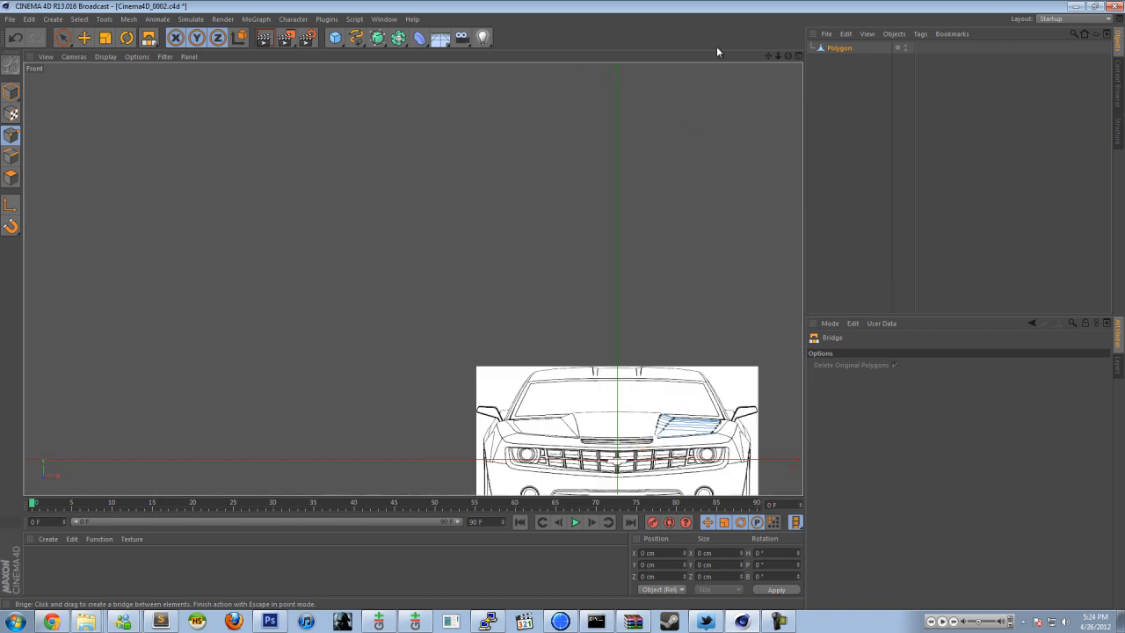
{"action": "left_click_drag", "start_coordinate": [771, 57], "coordinate": [564, 307]}
{"action": "scroll", "coordinate": [626, 365], "scroll_direction": "up", "scroll_amount": 3}
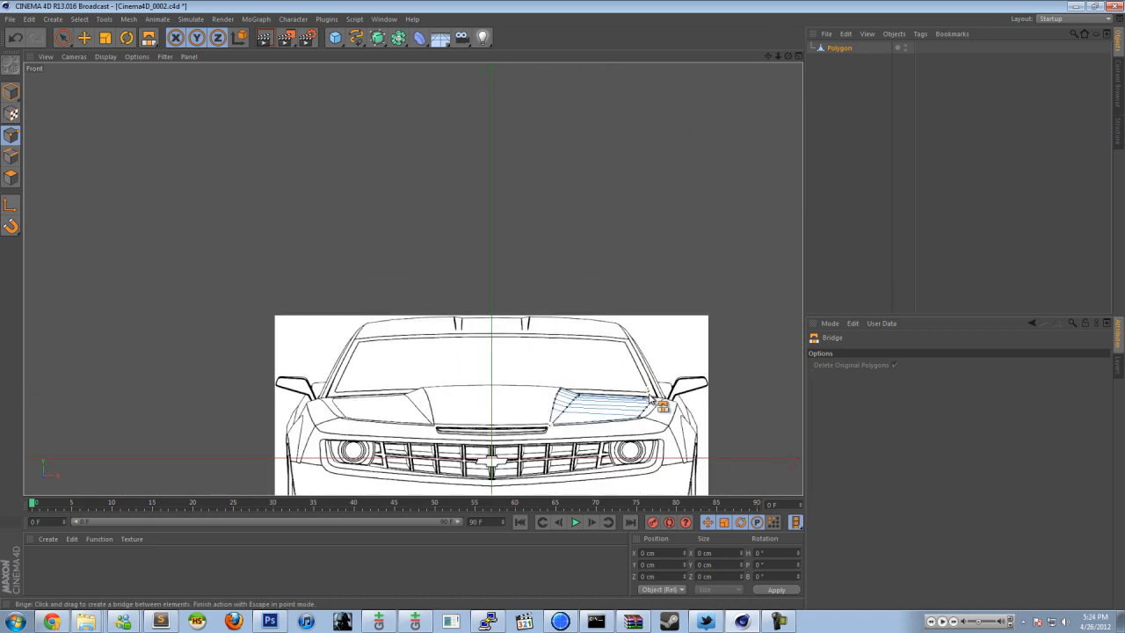
{"action": "scroll", "coordinate": [684, 472], "scroll_direction": "up", "scroll_amount": 1}
{"action": "scroll", "coordinate": [684, 473], "scroll_direction": "up", "scroll_amount": 1}
{"action": "scroll", "coordinate": [695, 471], "scroll_direction": "down", "scroll_amount": 2}
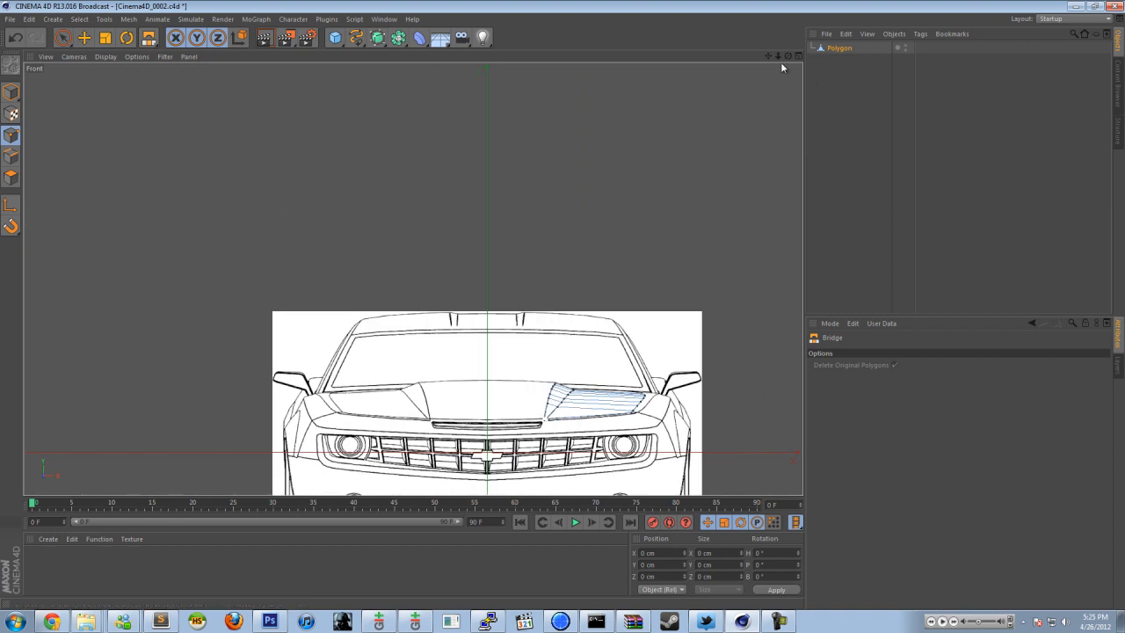
{"action": "left_click_drag", "start_coordinate": [563, 305], "coordinate": [562, 302]}
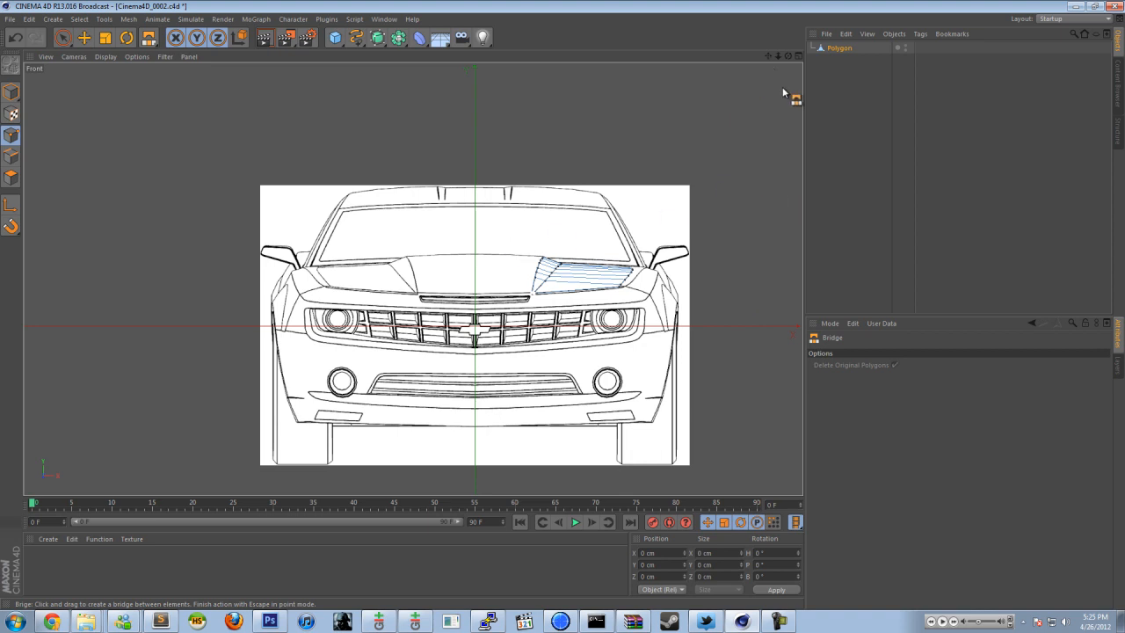
Step: Save the current project file and return to the four-viewport layout
{"action": "middle_click", "coordinate": [534, 165]}
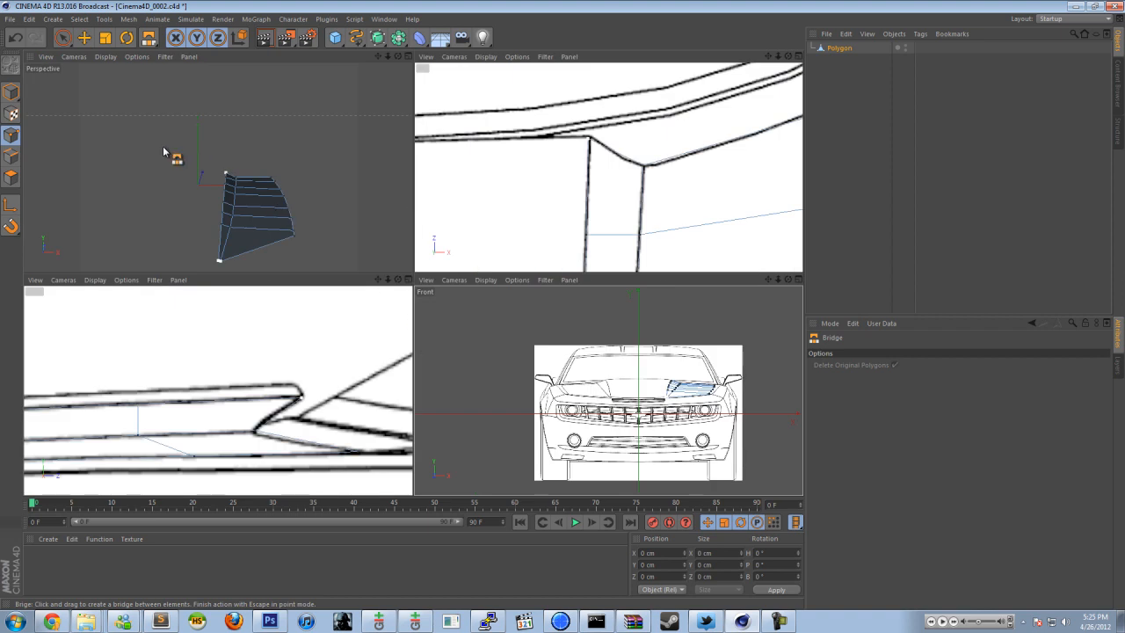
{"action": "key", "text": "ctrl+s"}
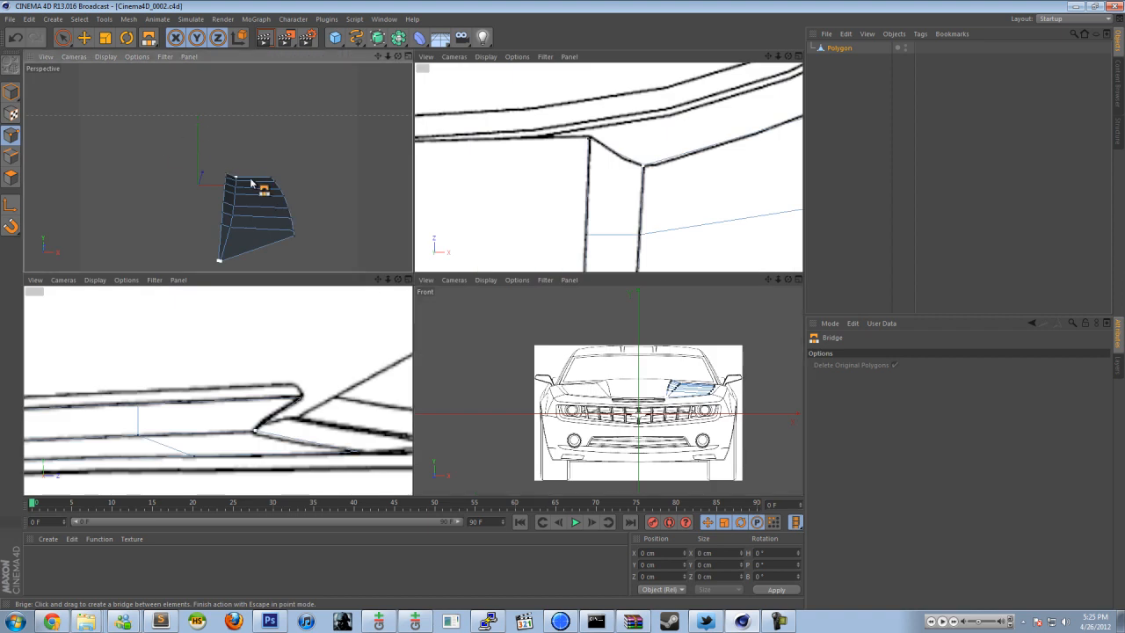
{"action": "middle_click", "coordinate": [324, 127]}
{"action": "middle_click", "coordinate": [409, 157]}
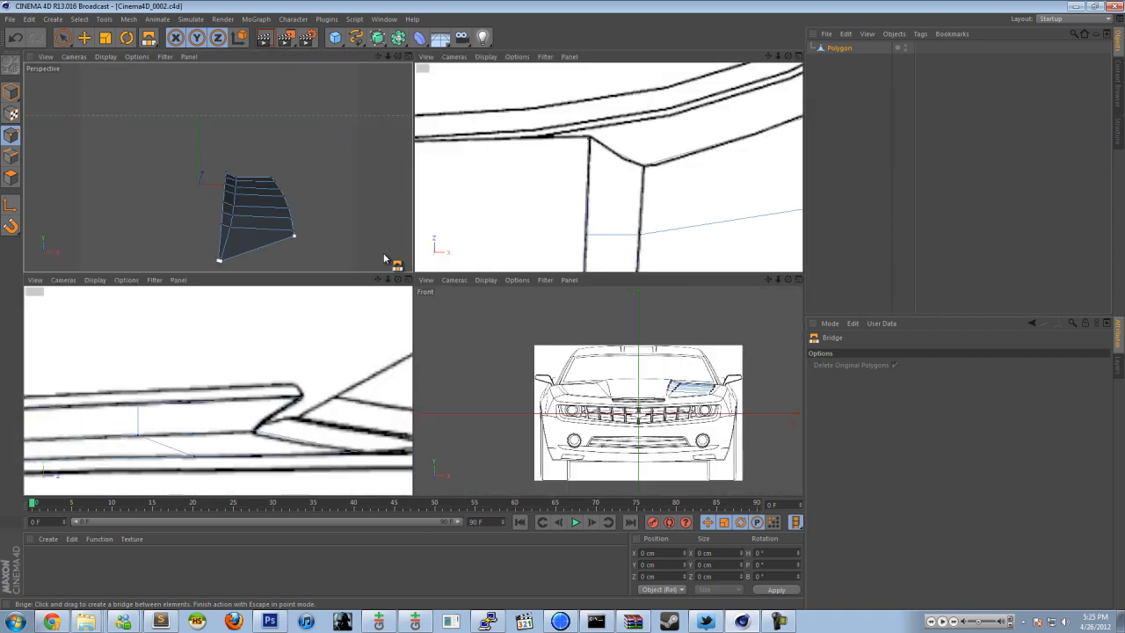
Step: Inspect the hood mesh in the Perspective viewport and compare it with the car blueprint in the Front viewport
{"action": "middle_click", "coordinate": [332, 220]}
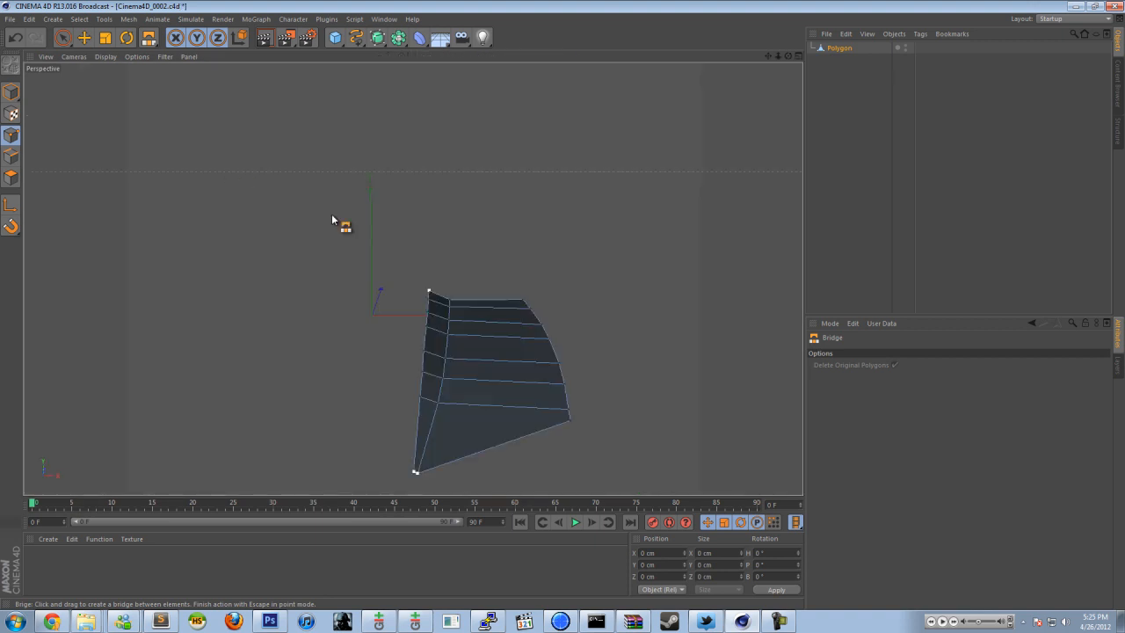
{"action": "middle_click", "coordinate": [501, 270]}
{"action": "middle_click", "coordinate": [605, 327]}
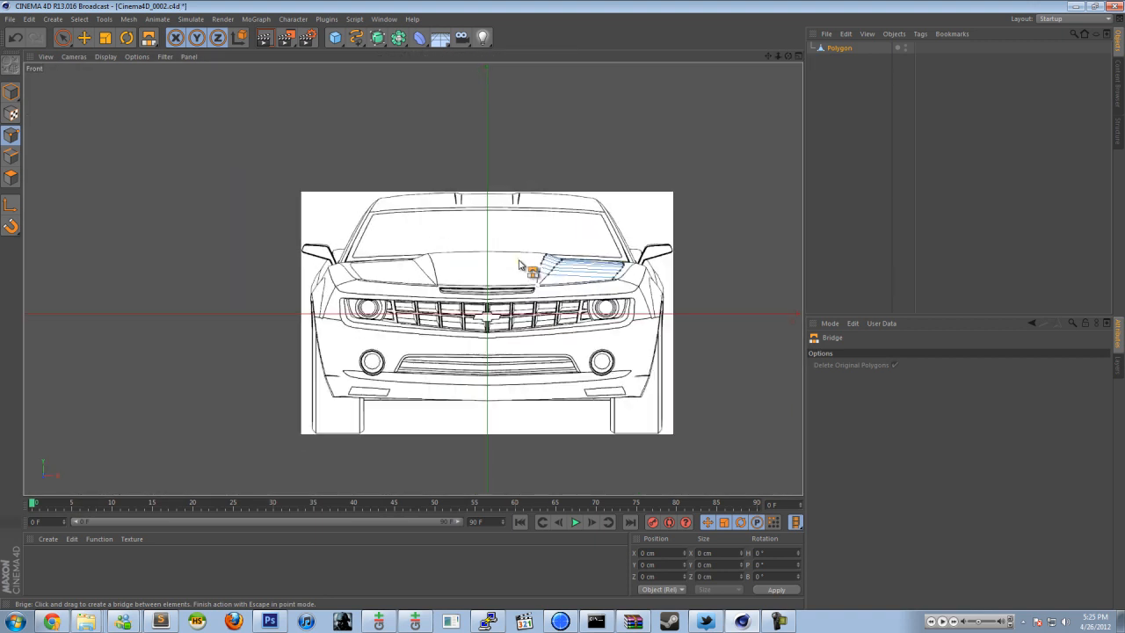
{"action": "scroll", "coordinate": [518, 265], "scroll_direction": "up", "scroll_amount": 3}
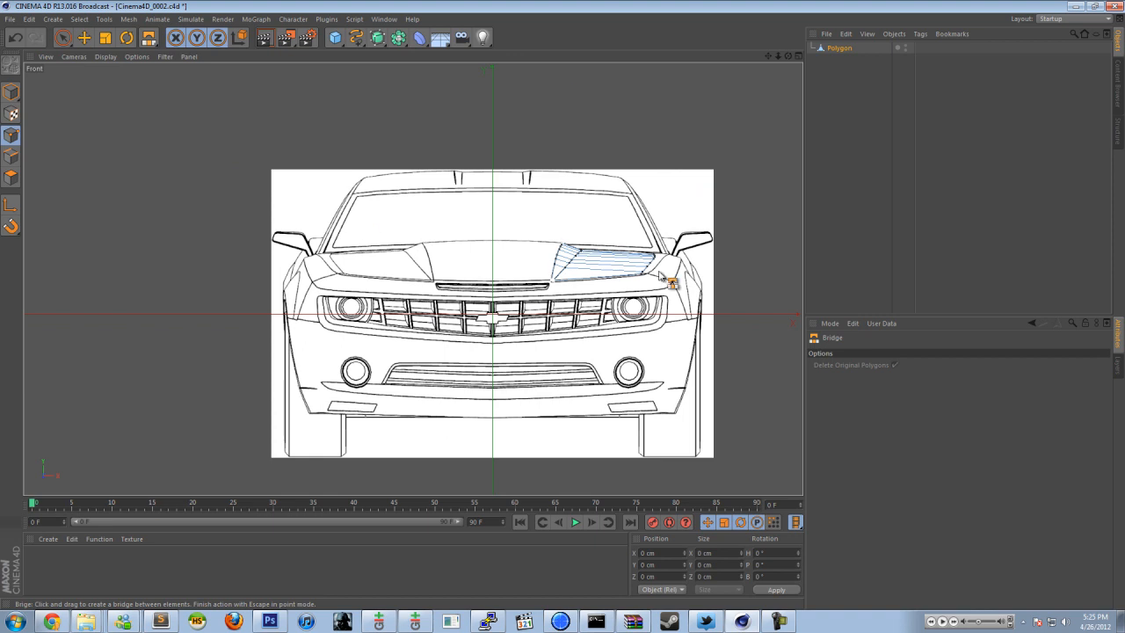
{"action": "scroll", "coordinate": [423, 191], "scroll_direction": "up", "scroll_amount": 1}
{"action": "scroll", "coordinate": [500, 374], "scroll_direction": "down", "scroll_amount": 3}
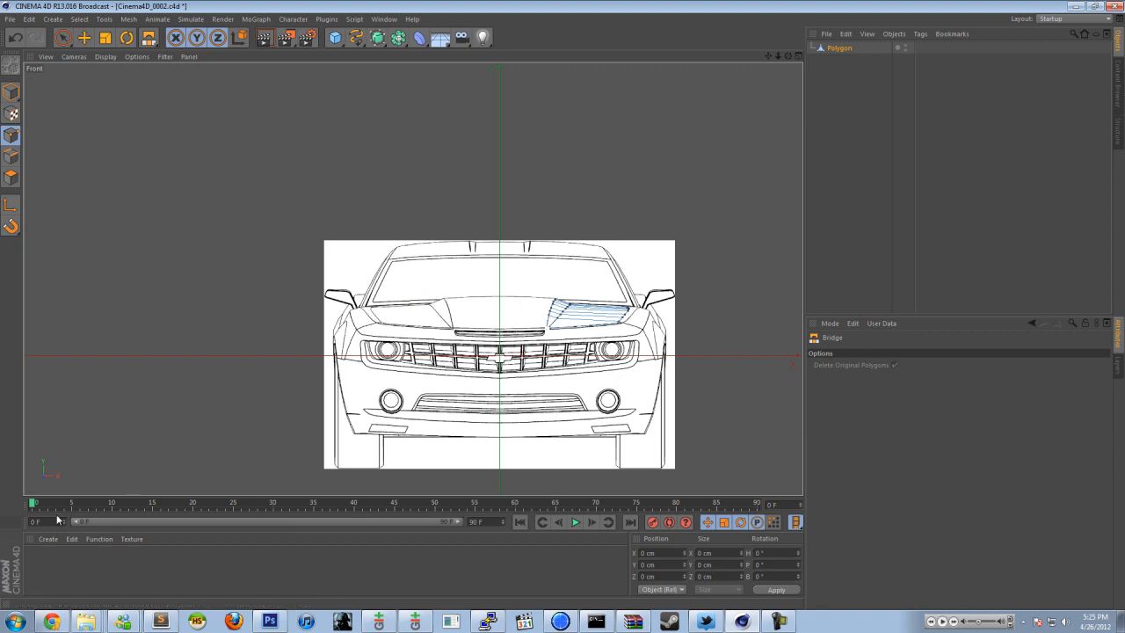
{"action": "middle_click", "coordinate": [479, 274]}
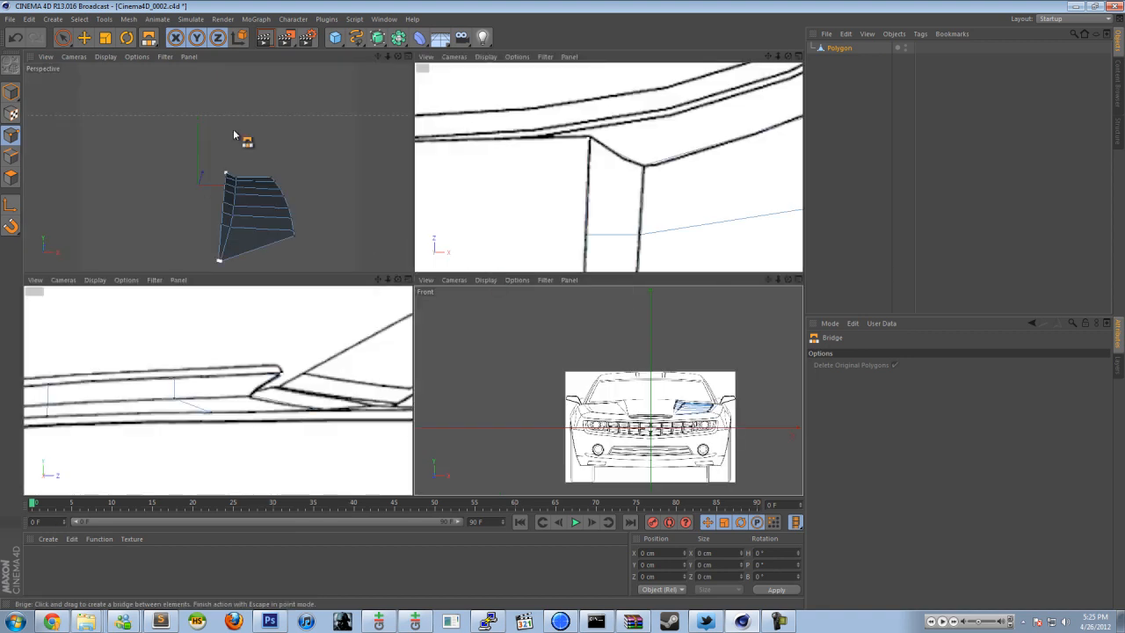
{"action": "middle_click", "coordinate": [277, 161]}
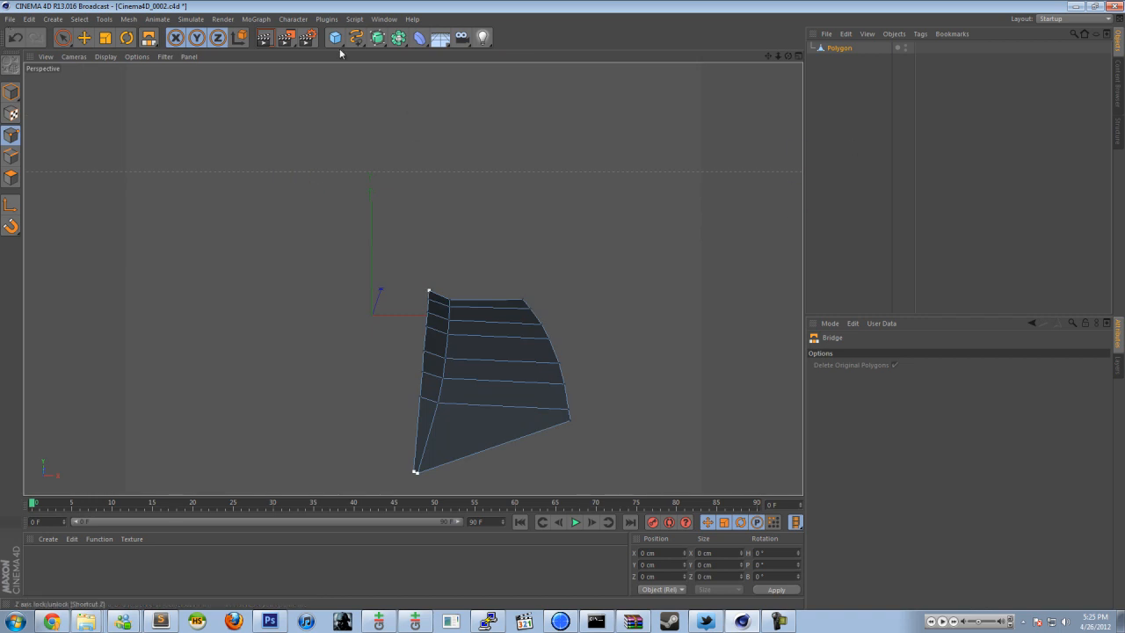
Step: Switch to the open Untitled 3 project and enlarge the rear quarter of the car in the Right viewport
{"action": "left_click", "coordinate": [391, 19]}
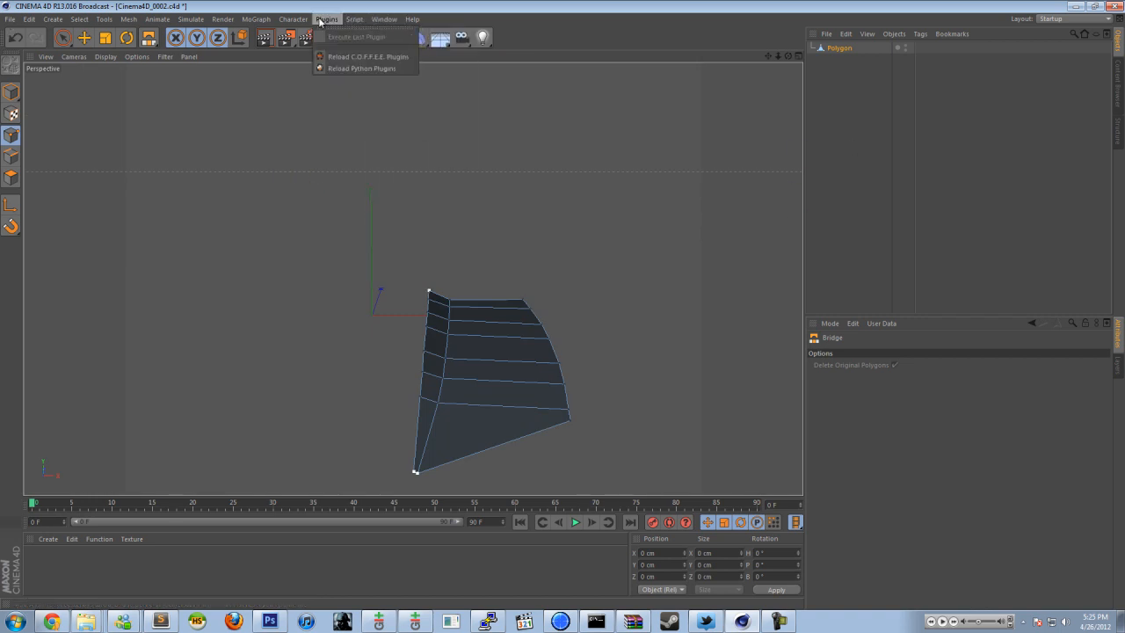
{"action": "mouse_move", "coordinate": [384, 18]}
{"action": "left_click", "coordinate": [419, 249]}
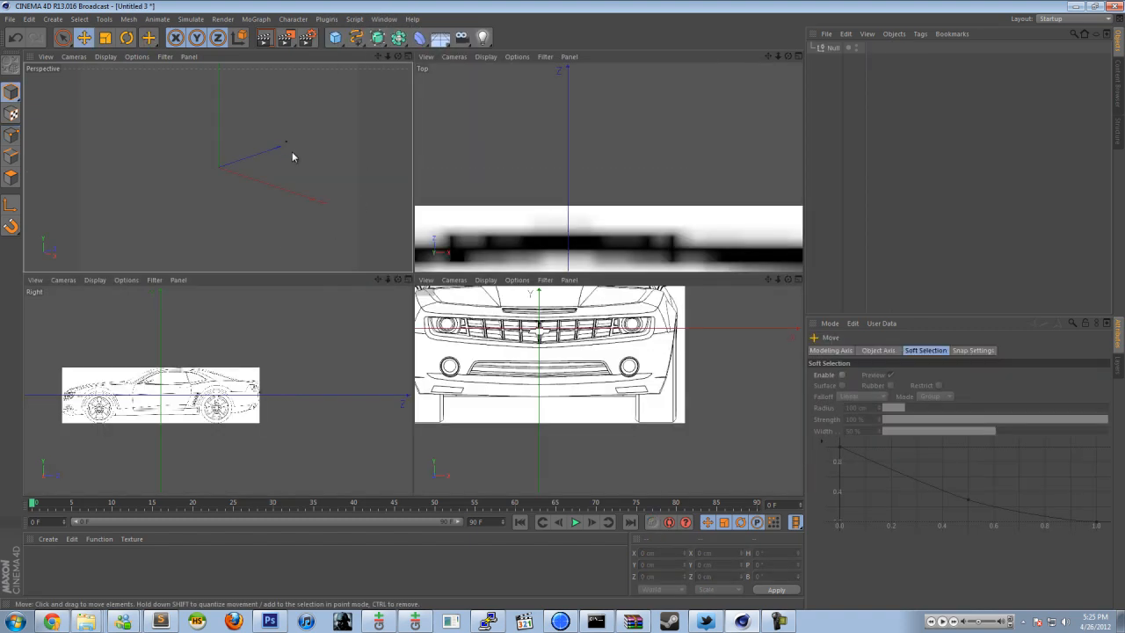
{"action": "scroll", "coordinate": [114, 365], "scroll_direction": "up", "scroll_amount": 2}
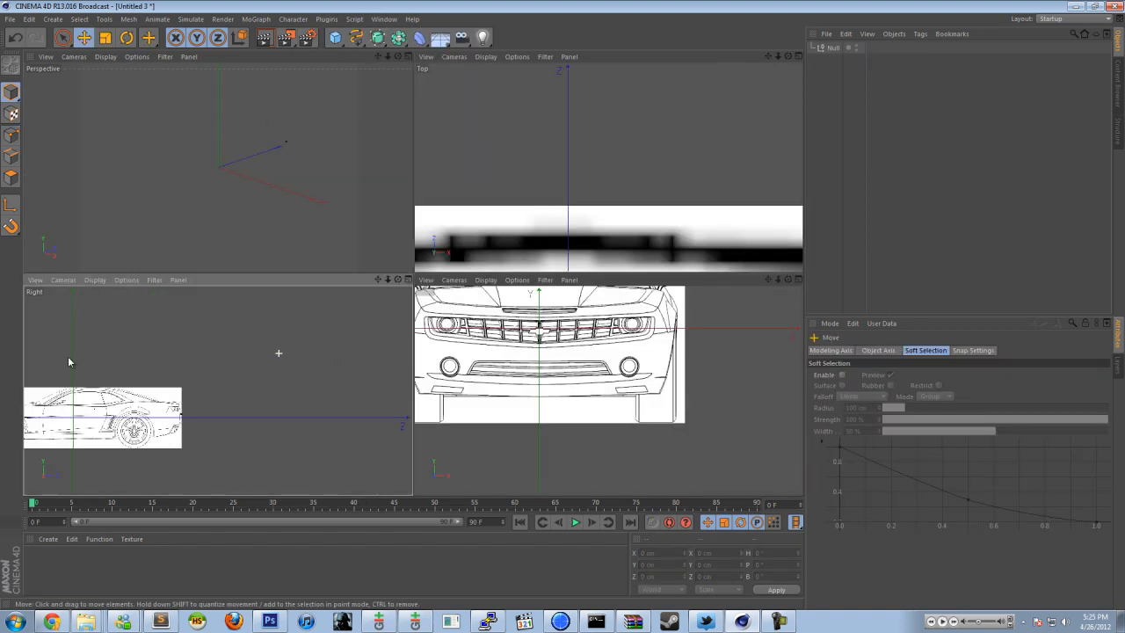
{"action": "middle_click", "coordinate": [112, 389]}
{"action": "scroll", "coordinate": [138, 270], "scroll_direction": "up", "scroll_amount": 9}
{"action": "scroll", "coordinate": [211, 254], "scroll_direction": "up", "scroll_amount": 6}
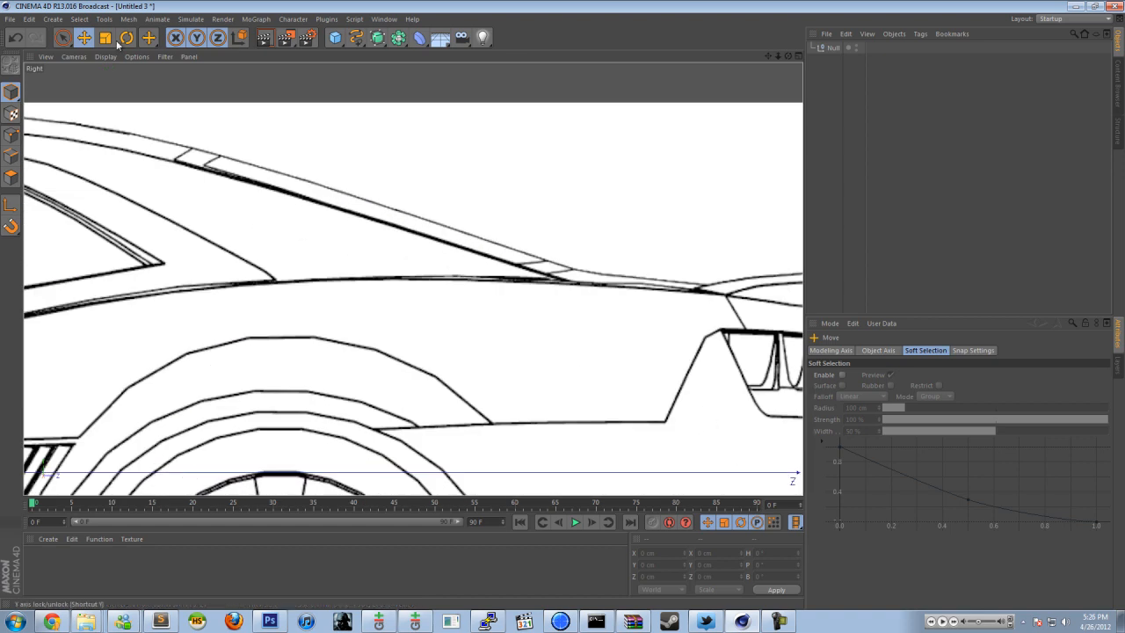
Step: Add an empty polygon object and activate point mode with the Live Selection tool
{"action": "left_click", "coordinate": [53, 19]}
{"action": "mouse_move", "coordinate": [70, 32]}
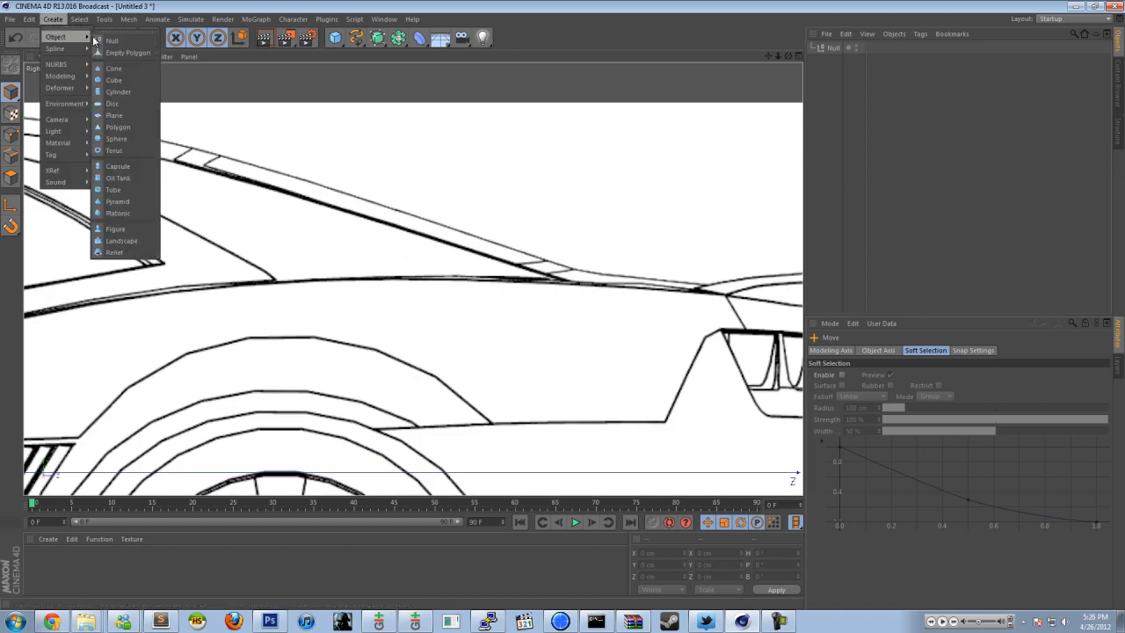
{"action": "left_click", "coordinate": [119, 51]}
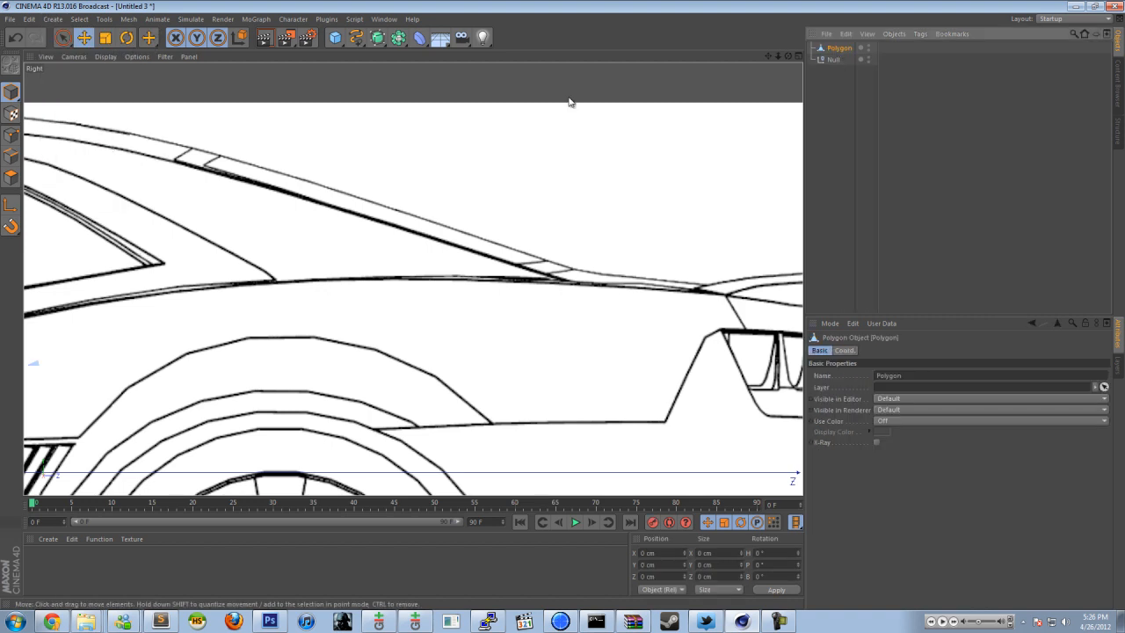
{"action": "left_click", "coordinate": [11, 136]}
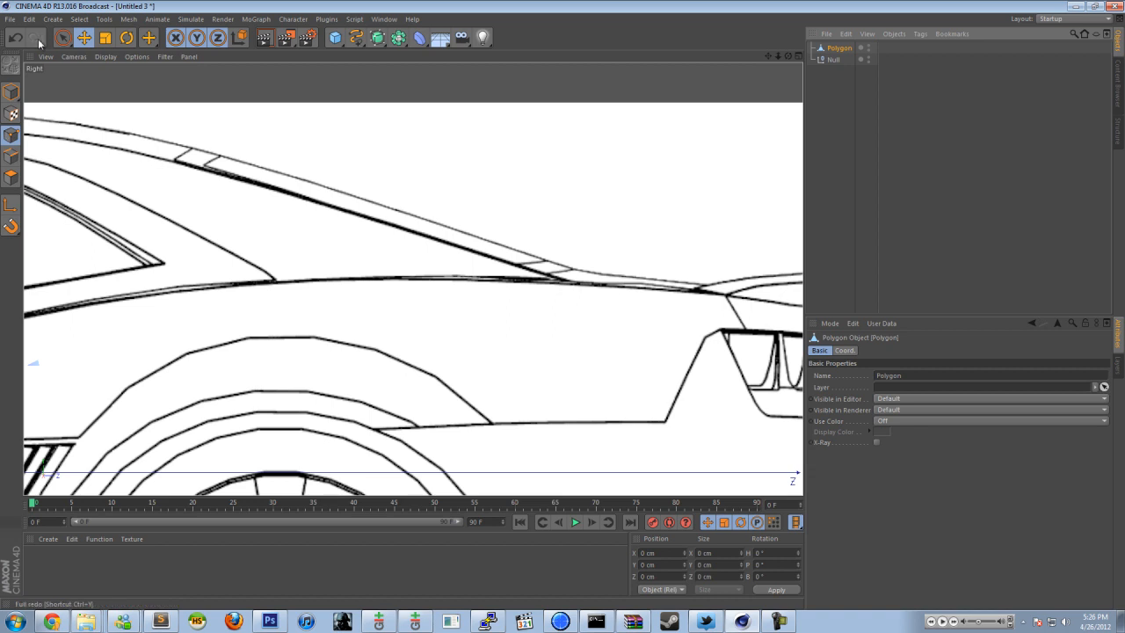
{"action": "left_click", "coordinate": [65, 37]}
{"action": "left_click", "coordinate": [71, 39]}
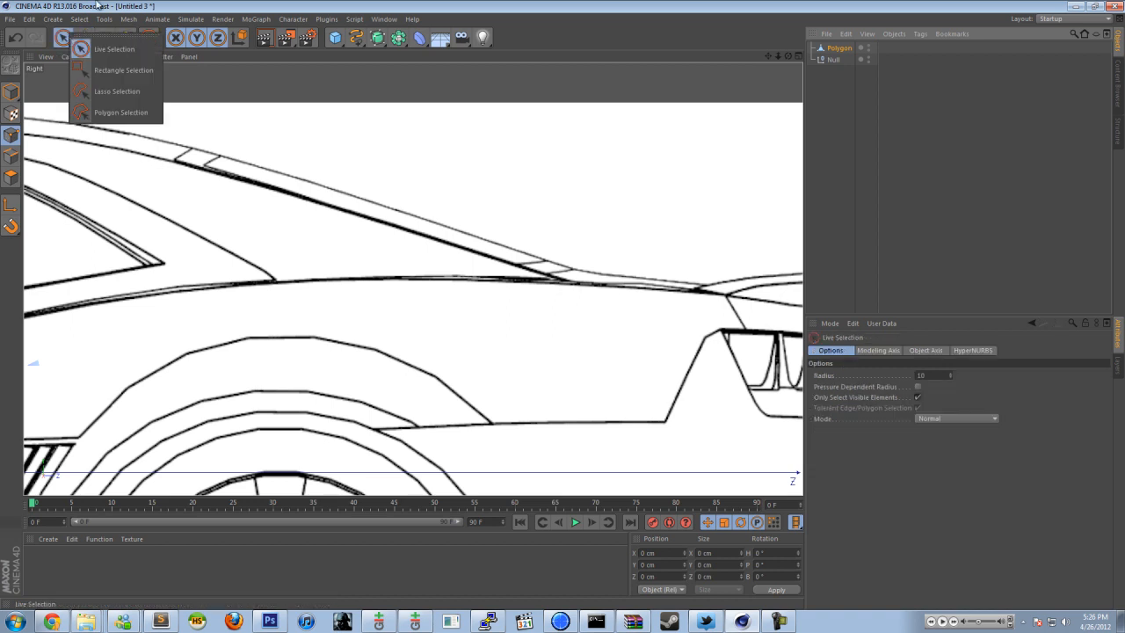
Step: Create a loose outline of unconnected points on the side blueprint between the rear wheel arch and the rear bumper
{"action": "right_click", "coordinate": [474, 313]}
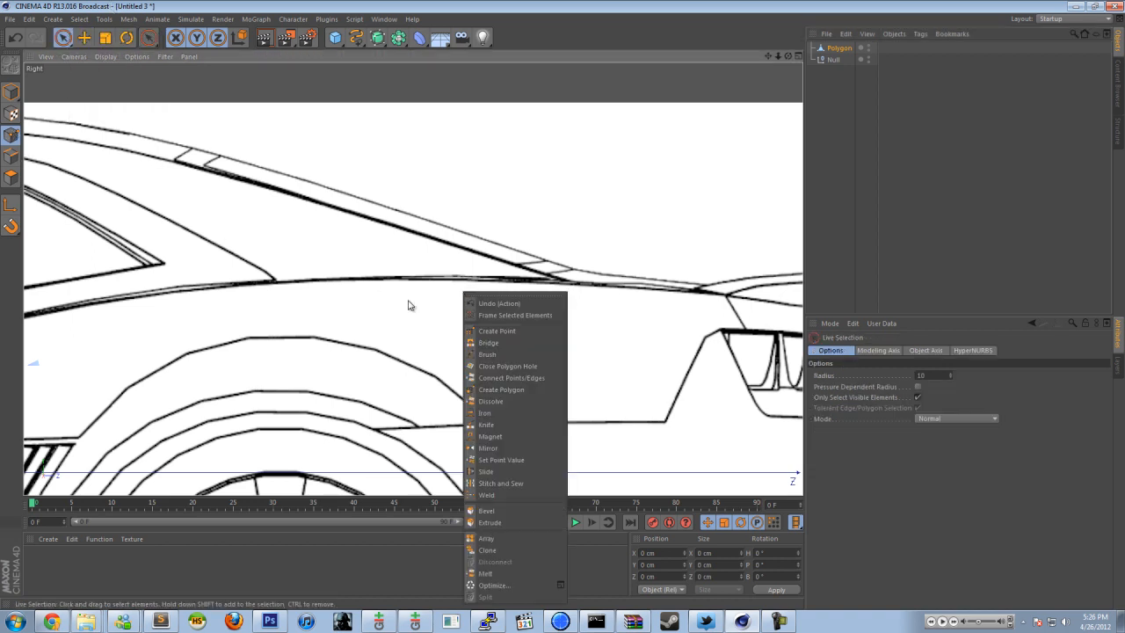
{"action": "left_click", "coordinate": [491, 332]}
{"action": "right_click", "coordinate": [547, 356]}
{"action": "key", "text": "Escape"}
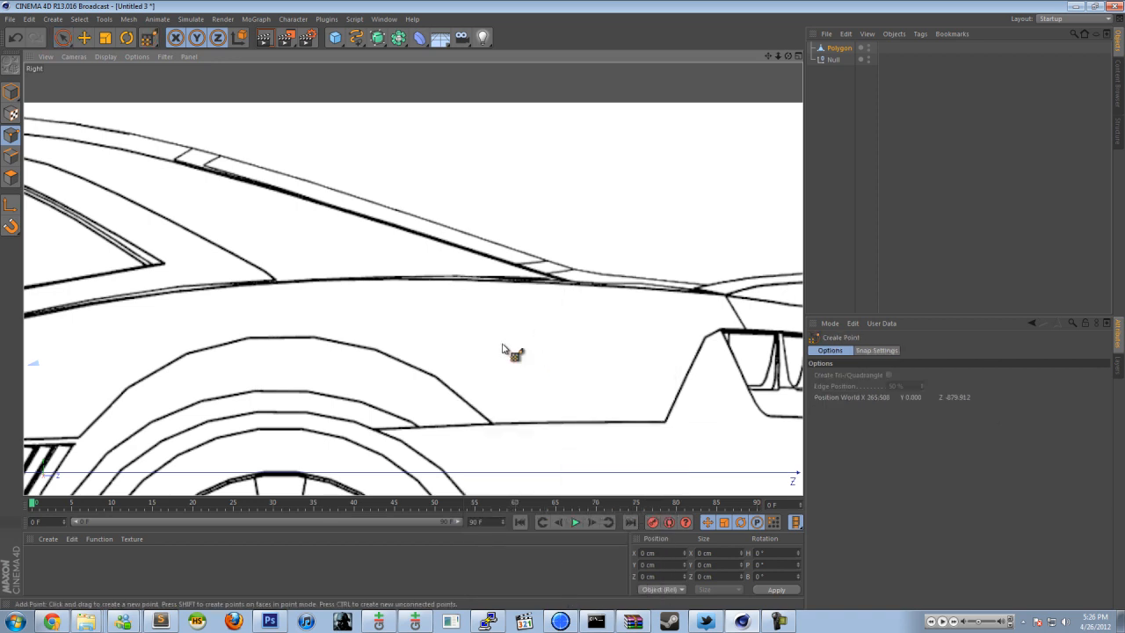
{"action": "right_click", "coordinate": [546, 346]}
{"action": "left_click", "coordinate": [572, 337]}
{"action": "left_click", "coordinate": [529, 425], "text": "ctrl"}
{"action": "left_click", "coordinate": [583, 422], "text": "ctrl"}
{"action": "left_click", "coordinate": [653, 422], "text": "ctrl"}
{"action": "left_click", "coordinate": [681, 389], "text": "ctrl"}
{"action": "left_click", "coordinate": [633, 355], "text": "ctrl"}
{"action": "left_click", "coordinate": [563, 347], "text": "ctrl"}
{"action": "left_click", "coordinate": [483, 350], "text": "ctrl"}
{"action": "left_click", "coordinate": [471, 370], "text": "ctrl"}
Step: Bridge the upper points to the lower points to form a strip of polygons behind the rear wheel arch
{"action": "right_click", "coordinate": [512, 353]}
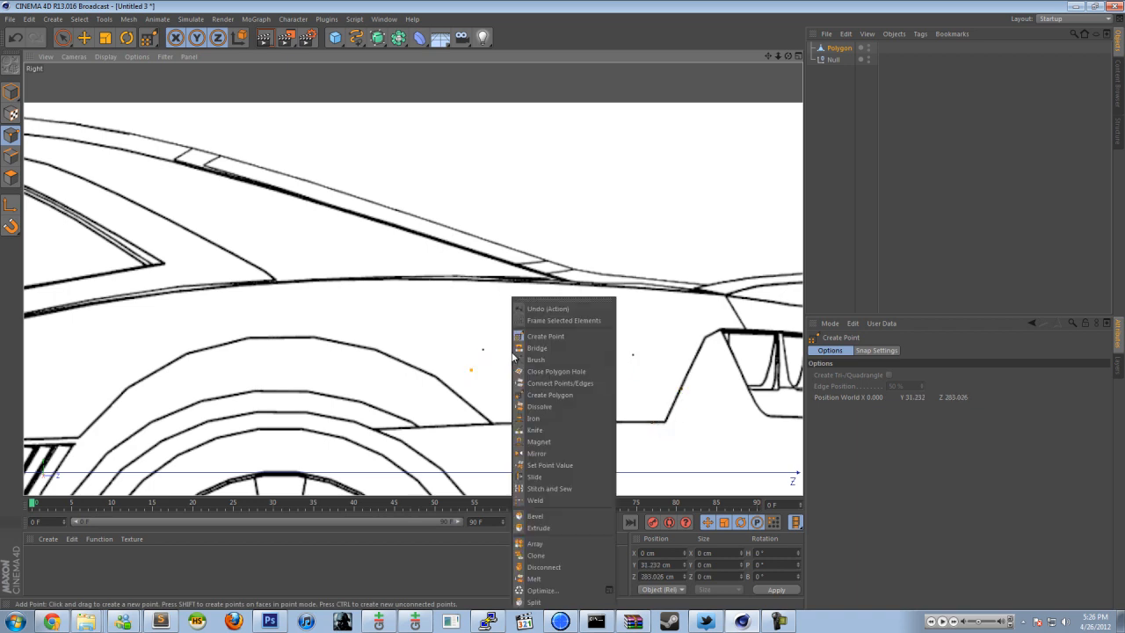
{"action": "left_click", "coordinate": [538, 360]}
{"action": "right_click", "coordinate": [542, 358]}
{"action": "left_click", "coordinate": [563, 348]}
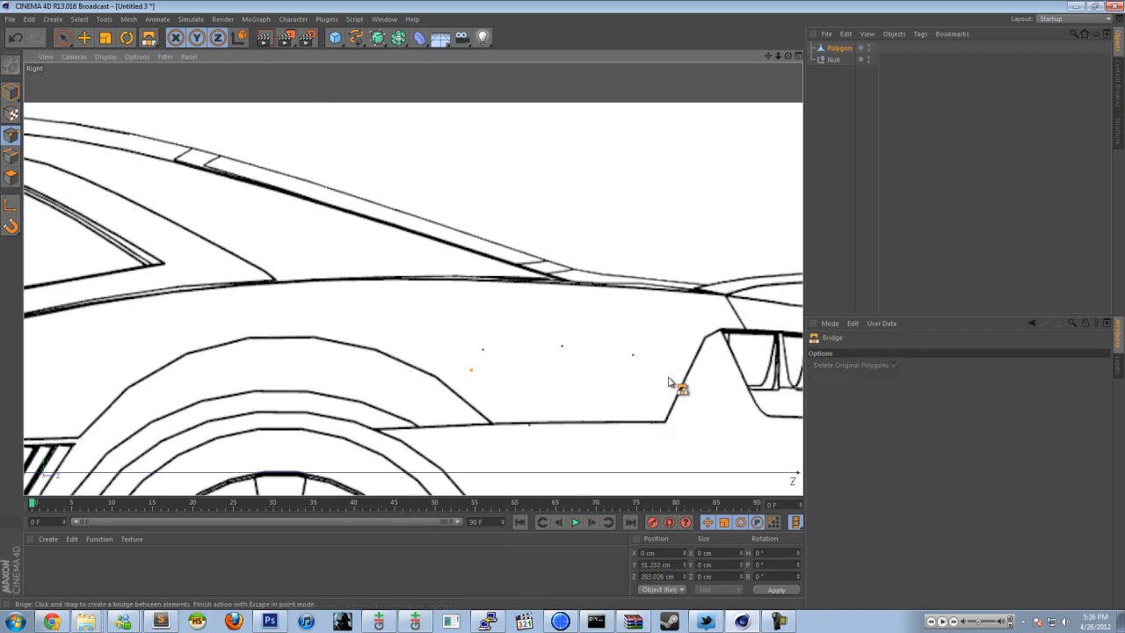
{"action": "left_click_drag", "start_coordinate": [677, 385], "coordinate": [651, 425]}
{"action": "left_click_drag", "start_coordinate": [636, 355], "coordinate": [584, 421]}
{"action": "left_click_drag", "start_coordinate": [557, 355], "coordinate": [518, 413]}
{"action": "left_click_drag", "start_coordinate": [491, 353], "coordinate": [504, 430]}
Step: Examine the bridged polygon strip in the Perspective viewport
{"action": "middle_click", "coordinate": [595, 317]}
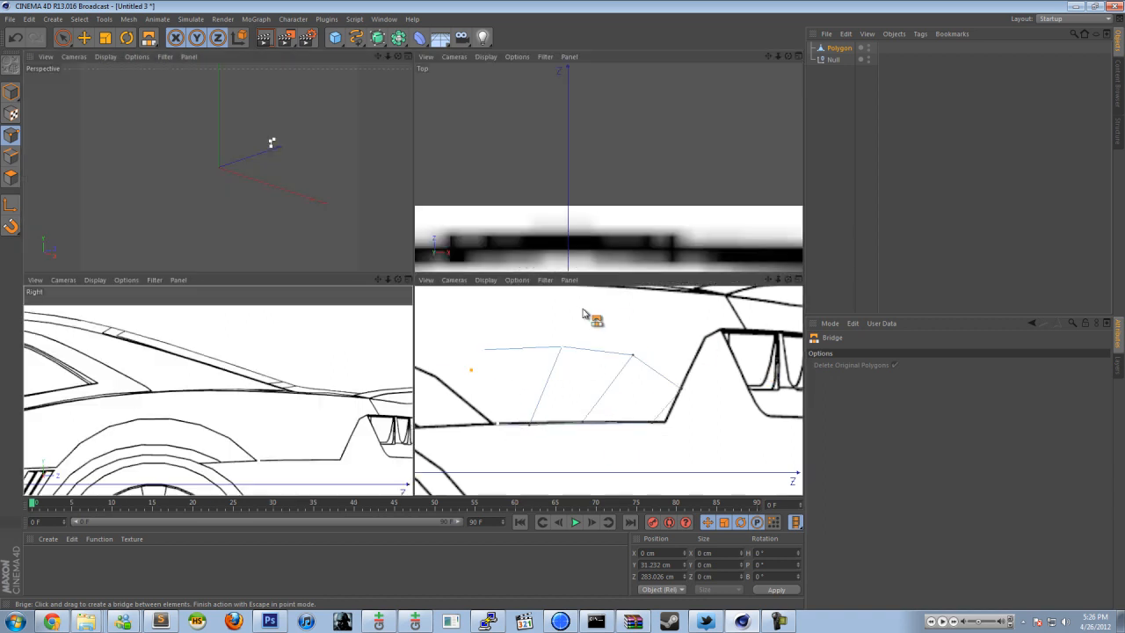
{"action": "middle_click", "coordinate": [216, 131]}
{"action": "scroll", "coordinate": [598, 243], "scroll_direction": "up", "scroll_amount": 10}
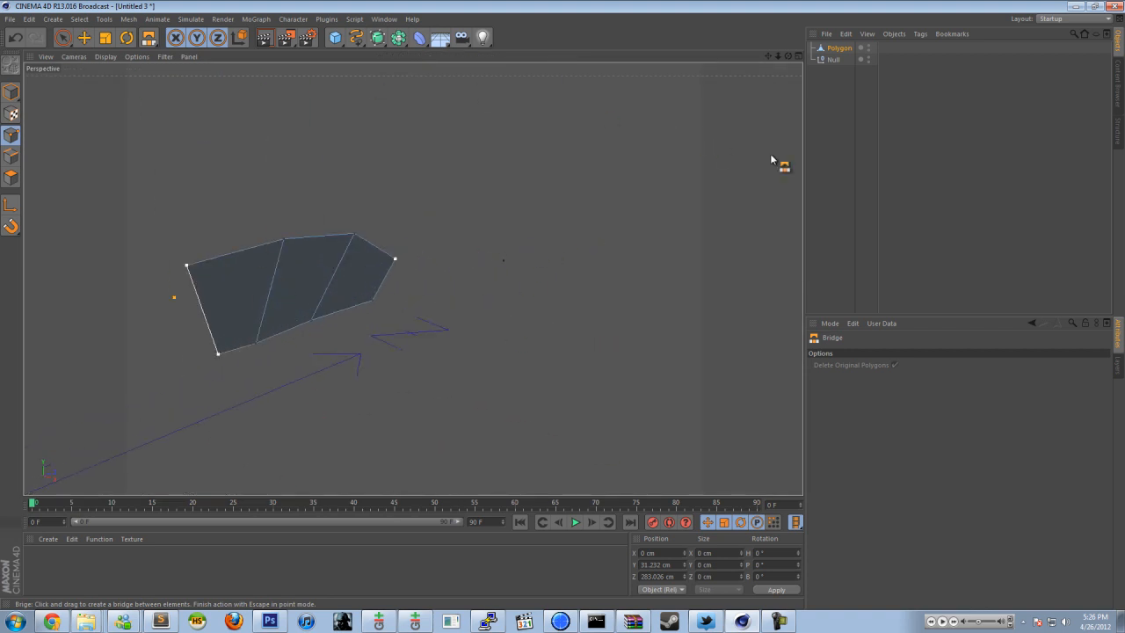
{"action": "scroll", "coordinate": [326, 246], "scroll_direction": "up", "scroll_amount": 5}
{"action": "scroll", "coordinate": [312, 314], "scroll_direction": "down", "scroll_amount": 4}
{"action": "right_click", "coordinate": [467, 180]}
{"action": "right_click", "coordinate": [469, 181]}
{"action": "right_click", "coordinate": [394, 217]}
{"action": "left_click", "coordinate": [13, 136]}
{"action": "left_click", "coordinate": [12, 135]}
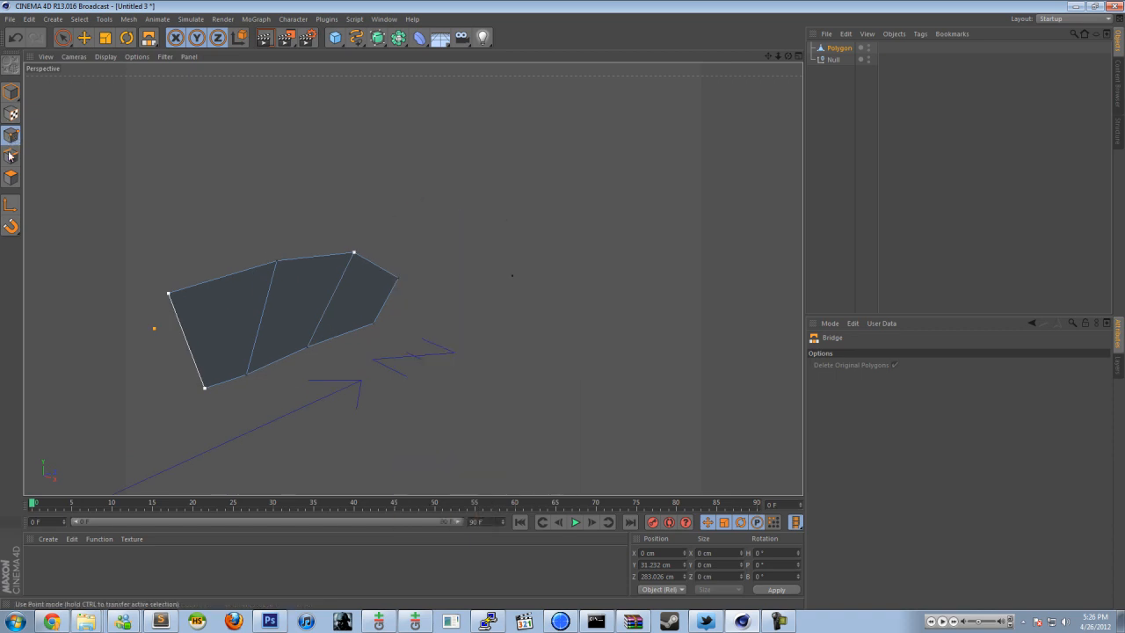
Step: Create another row of unconnected points above the polygon strip on the side blueprint in the Right viewport
{"action": "left_click", "coordinate": [64, 38]}
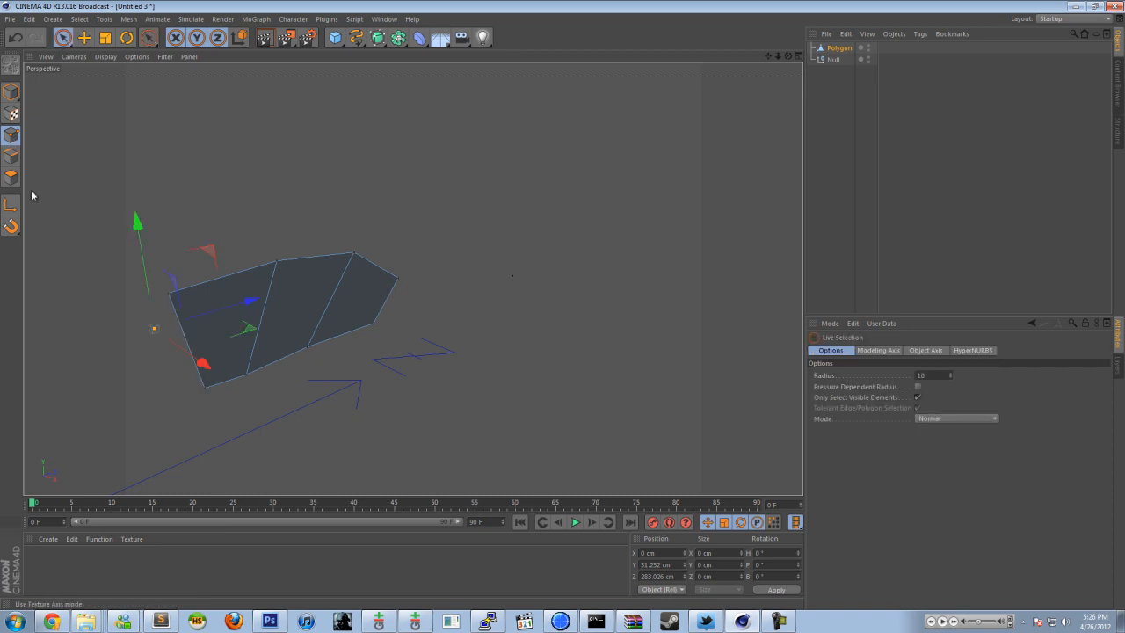
{"action": "right_click", "coordinate": [465, 277]}
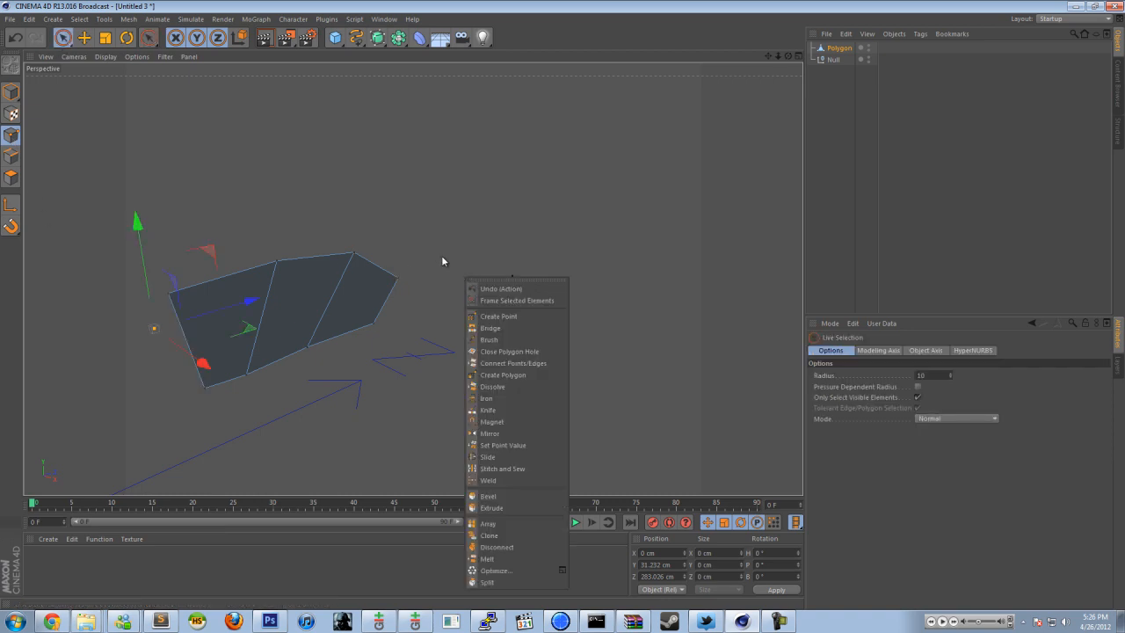
{"action": "left_click", "coordinate": [469, 316]}
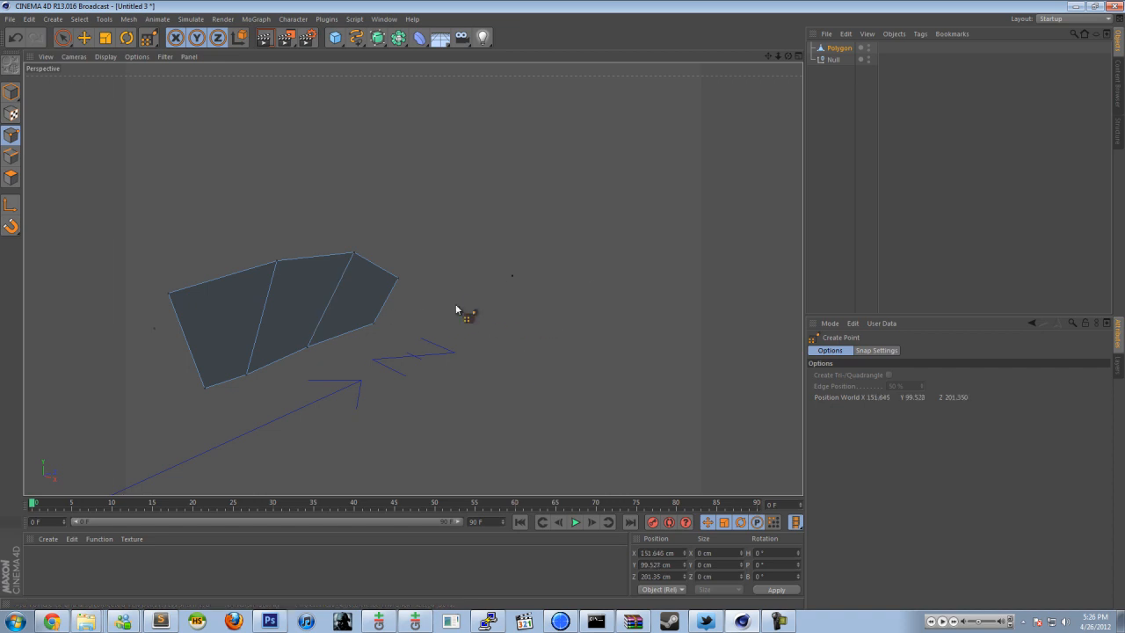
{"action": "middle_click", "coordinate": [533, 230]}
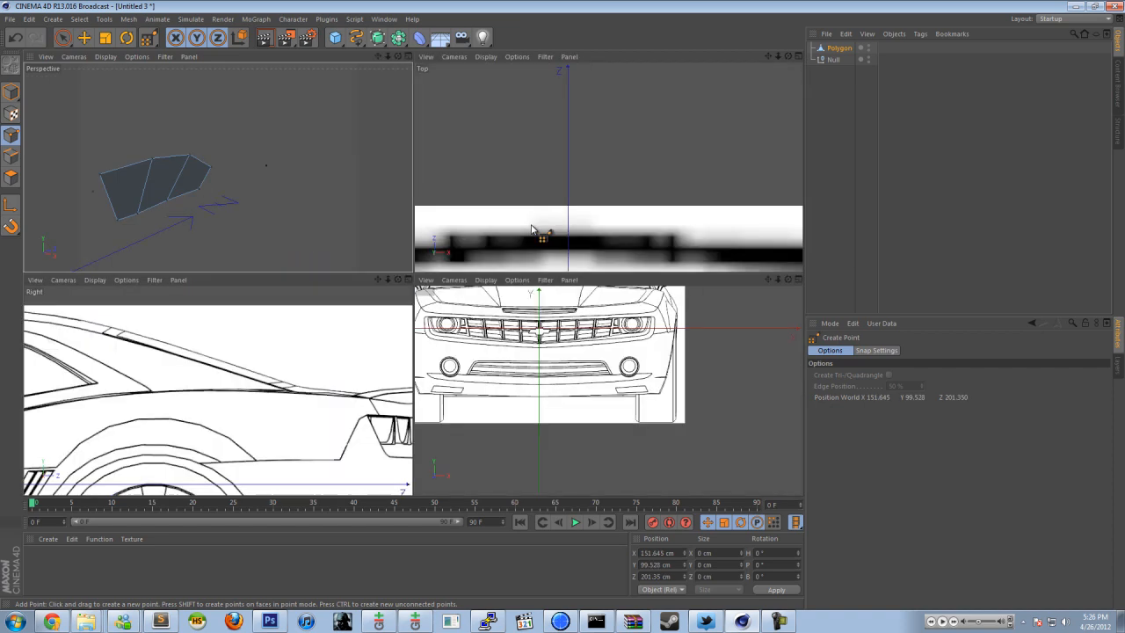
{"action": "middle_click", "coordinate": [202, 455]}
{"action": "left_click", "coordinate": [449, 313]}
{"action": "left_click", "coordinate": [536, 317]}
{"action": "left_click", "coordinate": [568, 288]}
{"action": "left_click", "coordinate": [593, 311]}
{"action": "left_click", "coordinate": [665, 325]}
{"action": "left_click", "coordinate": [370, 327]}
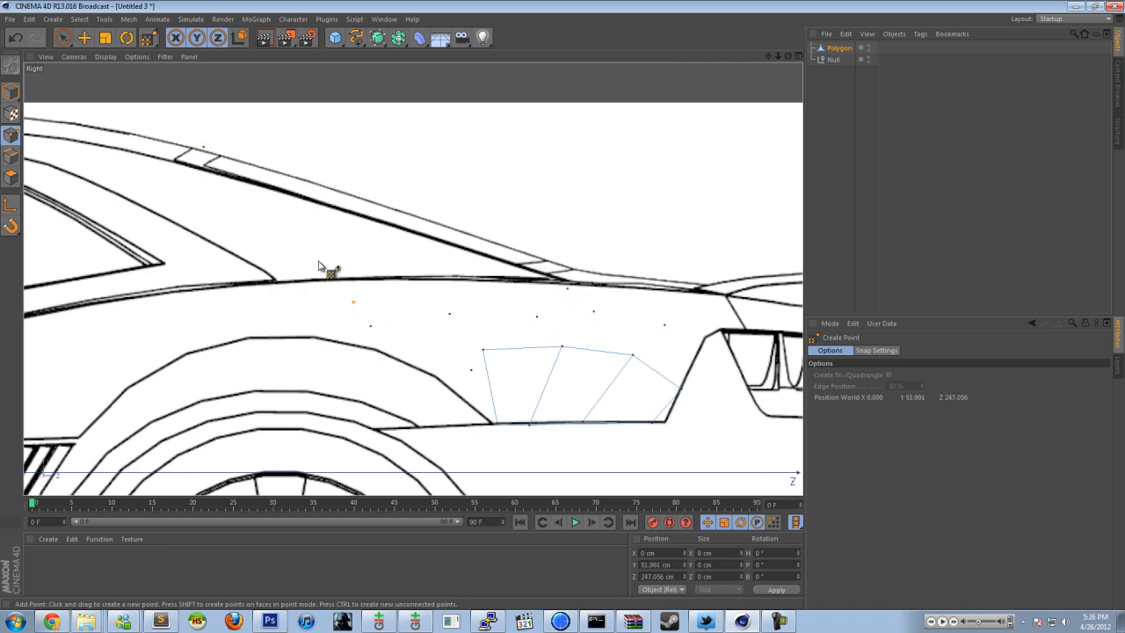
Step: Check the unconnected points around the polygon strip in the Perspective viewport, undoing the stray point placement
{"action": "middle_click", "coordinate": [422, 211]}
{"action": "middle_click", "coordinate": [289, 209]}
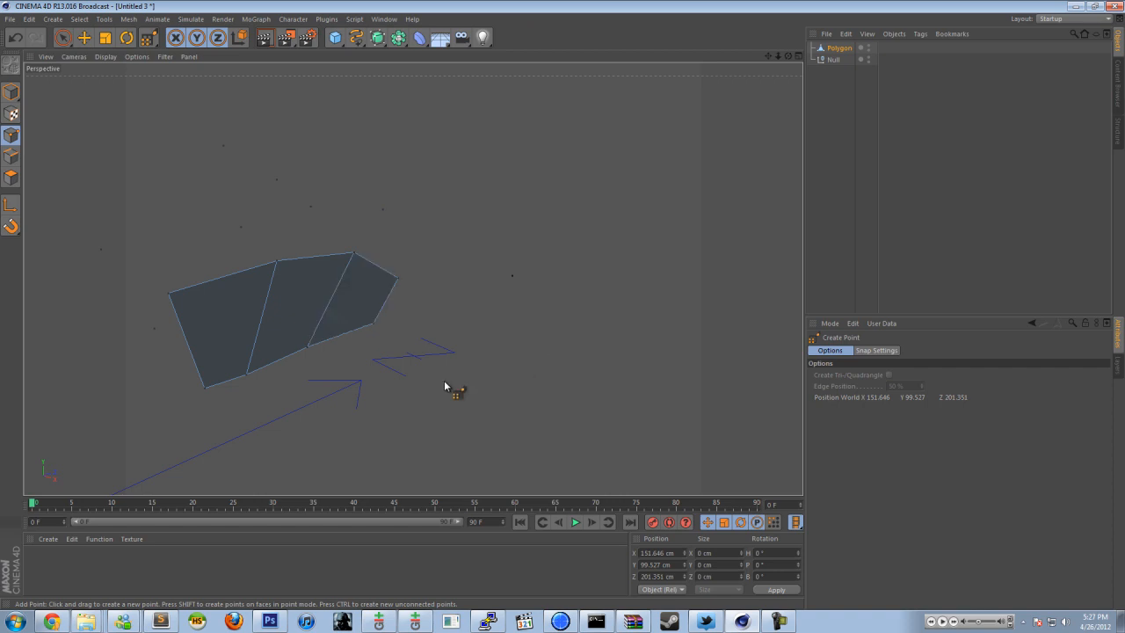
{"action": "middle_click", "coordinate": [469, 370]}
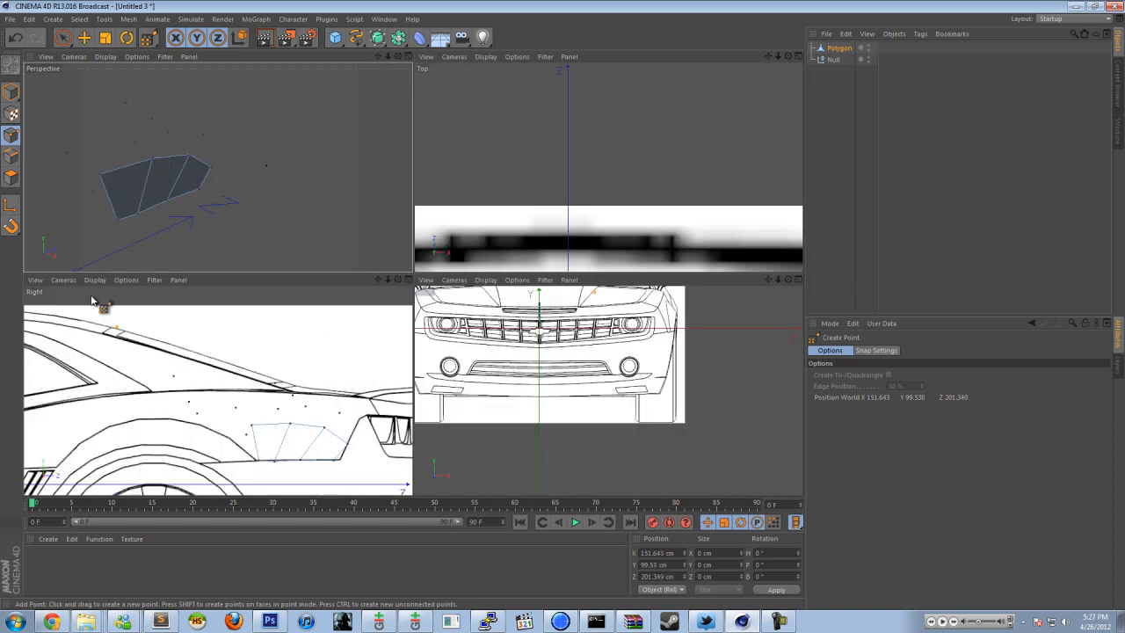
{"action": "left_click", "coordinate": [106, 332]}
{"action": "key", "text": "ctrl+z"}
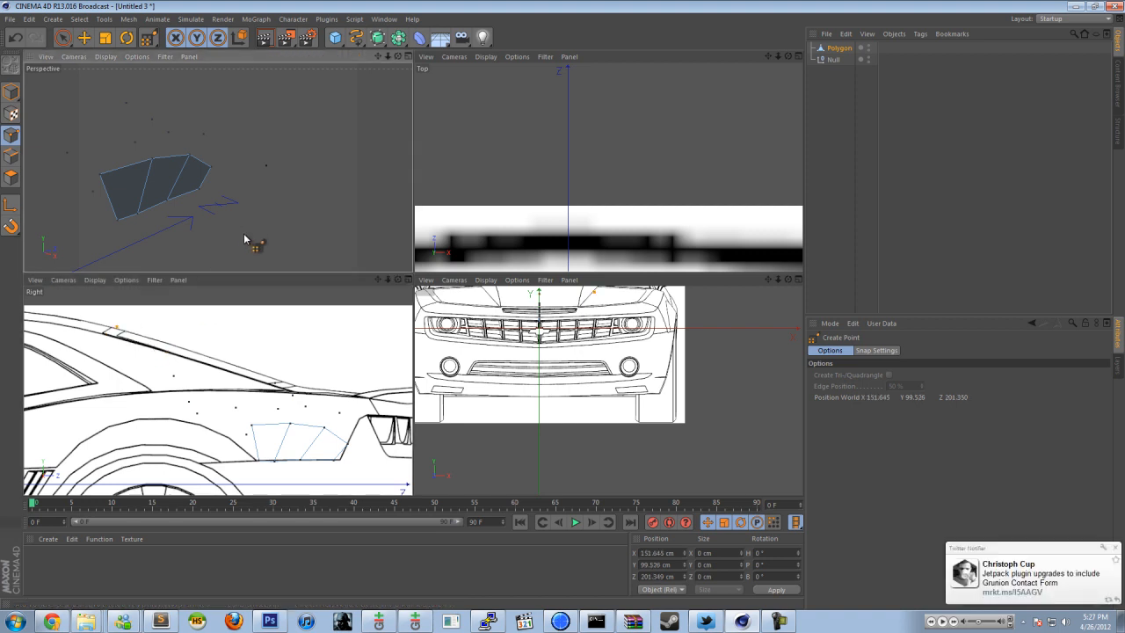
{"action": "left_click_drag", "start_coordinate": [110, 127], "coordinate": [264, 218], "text": "alt"}
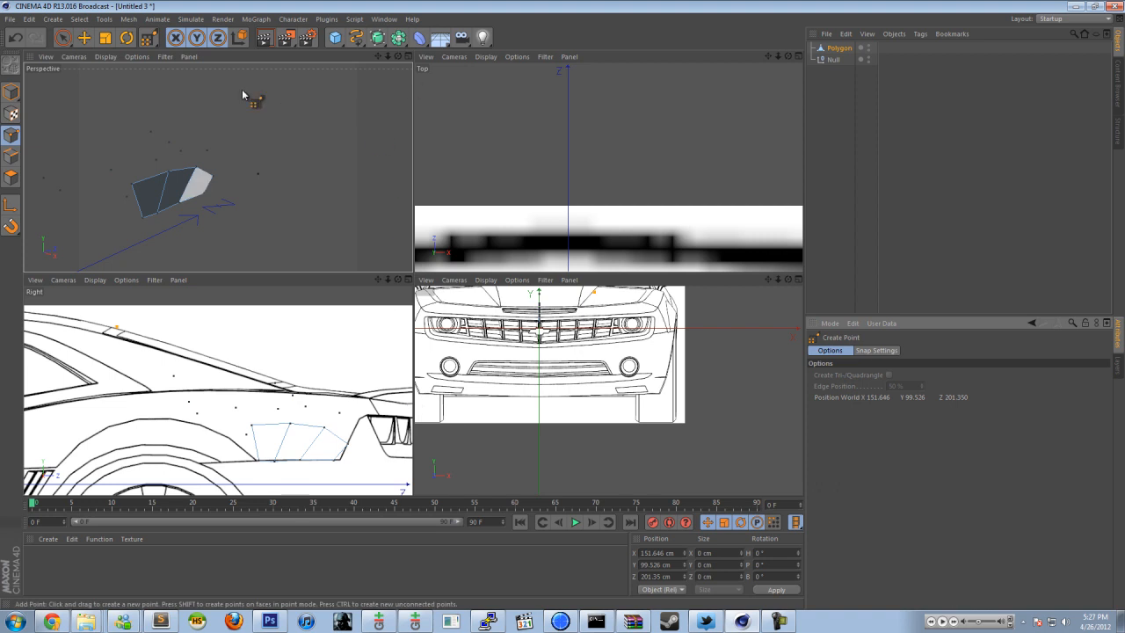
Step: Switch back to the Cinema4D_0002.c4d project and save it
{"action": "left_click", "coordinate": [384, 19]}
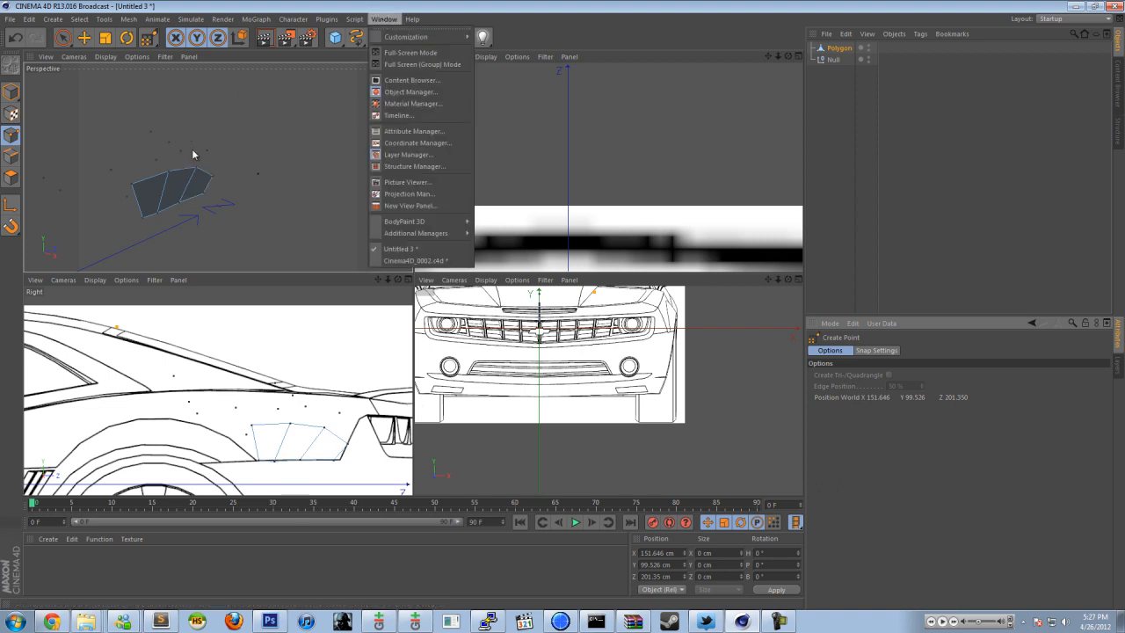
{"action": "left_click", "coordinate": [419, 261]}
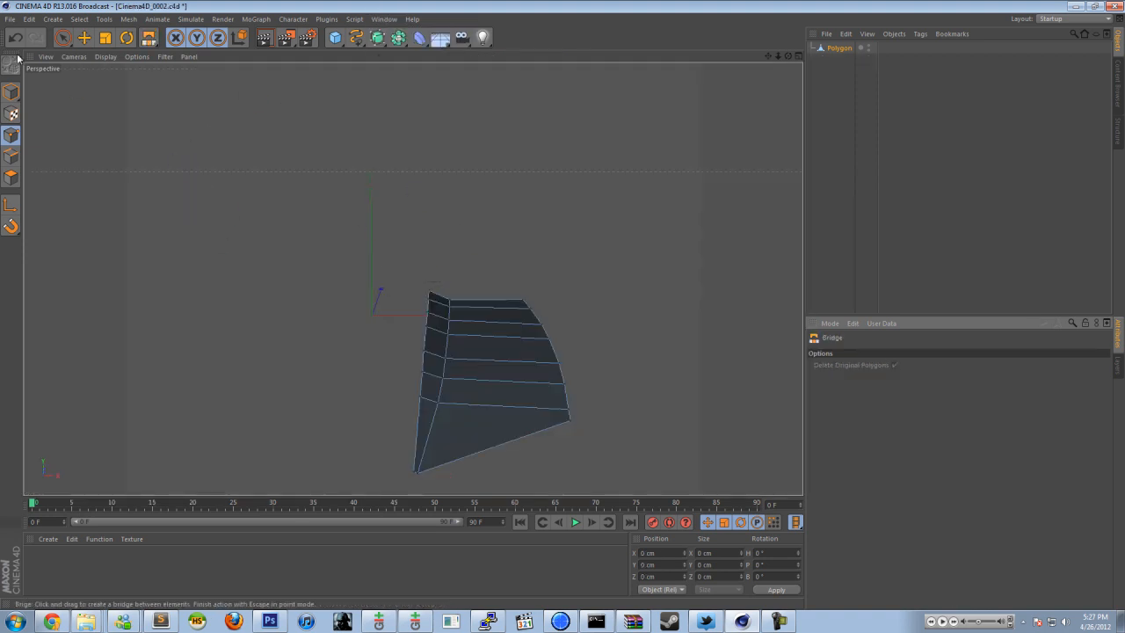
{"action": "left_click", "coordinate": [10, 19]}
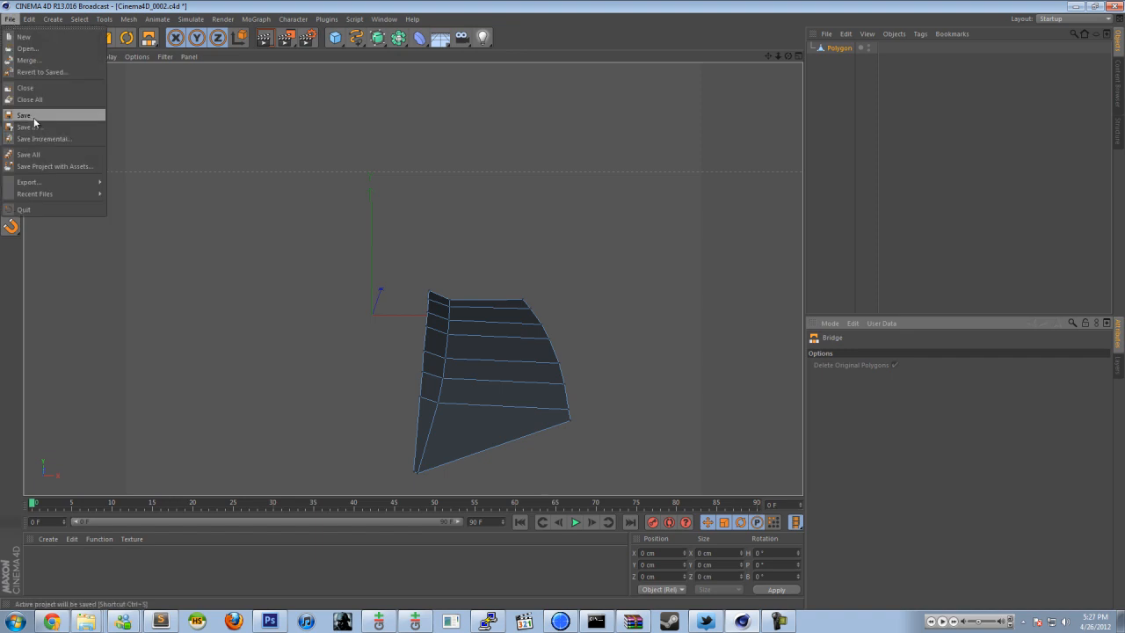
{"action": "left_click", "coordinate": [26, 115]}
Step: Return to the four-viewport layout and show the hood mesh against the car blueprint in the Top viewport
{"action": "scroll", "coordinate": [550, 259], "scroll_direction": "down", "scroll_amount": 3}
{"action": "middle_click", "coordinate": [551, 259]}
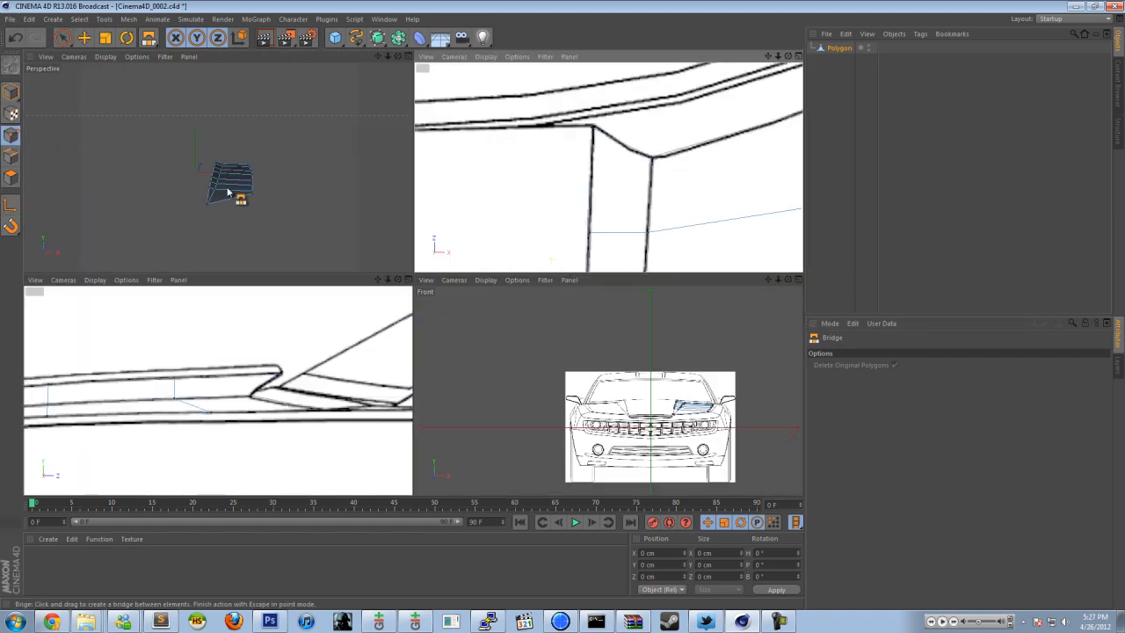
{"action": "scroll", "coordinate": [690, 264], "scroll_direction": "down", "scroll_amount": 8}
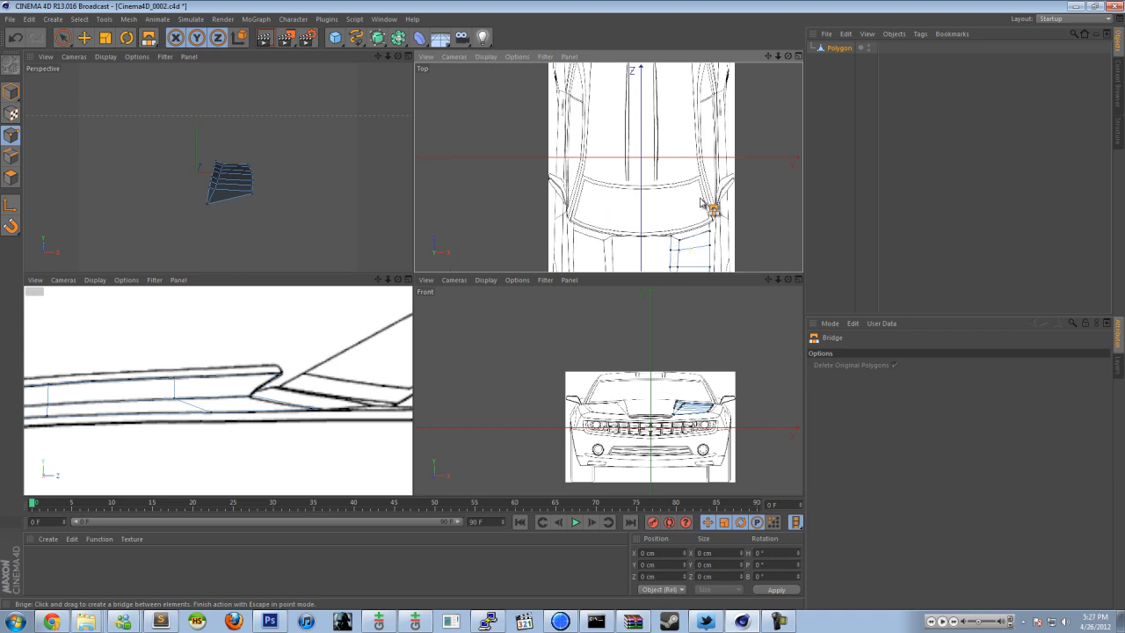
Step: Examine the hood mesh against the Top blueprint and in the Perspective viewport, returning to the four-viewport layout
{"action": "left_click_drag", "start_coordinate": [768, 57], "coordinate": [563, 275]}
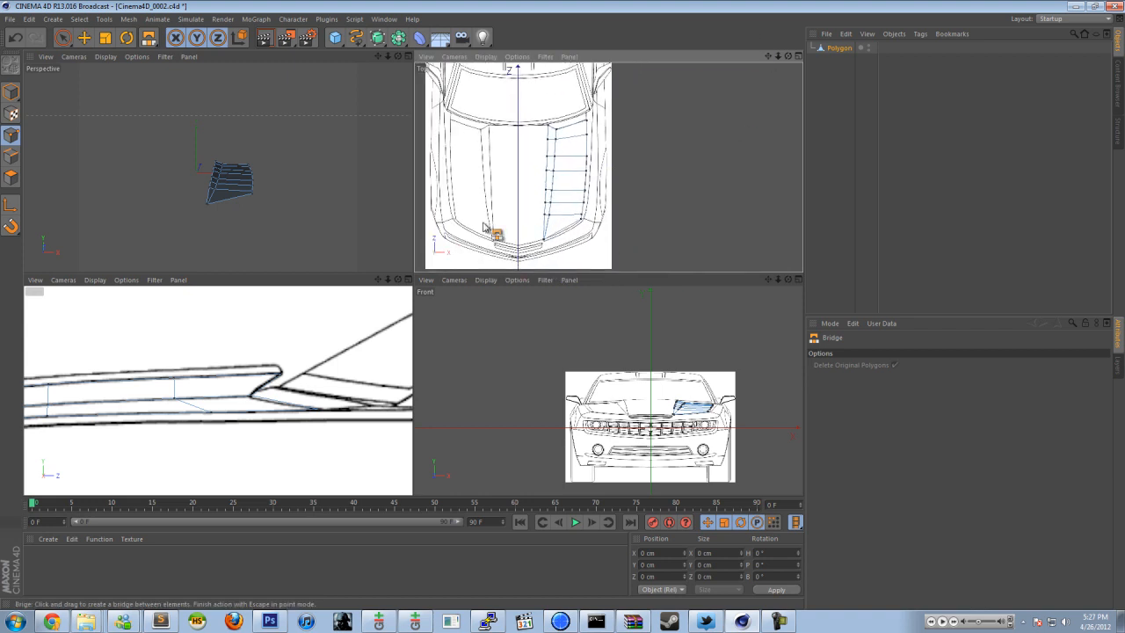
{"action": "middle_click", "coordinate": [519, 122]}
{"action": "middle_click", "coordinate": [392, 191]}
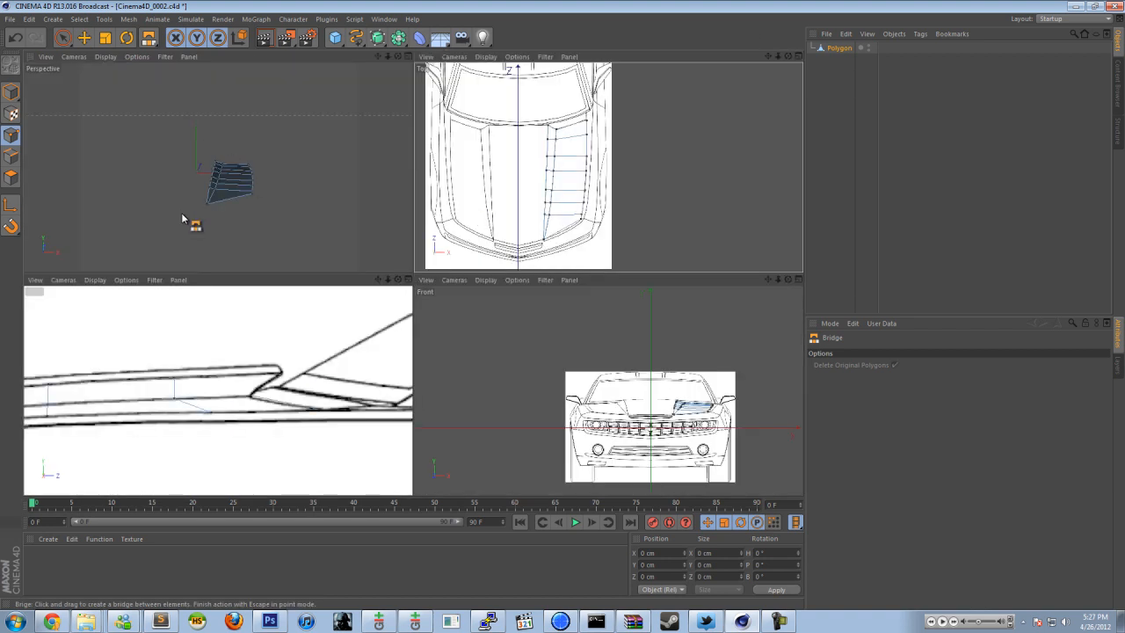
{"action": "middle_click", "coordinate": [186, 215]}
{"action": "middle_click", "coordinate": [182, 211]}
{"action": "middle_click", "coordinate": [605, 193]}
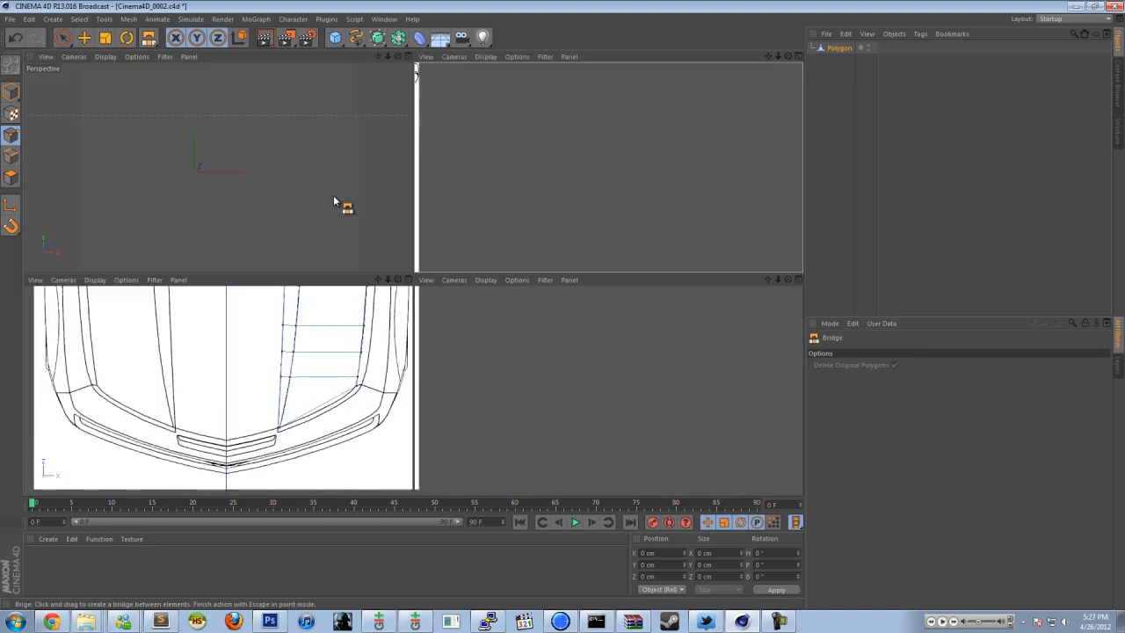
{"action": "middle_click", "coordinate": [334, 197]}
{"action": "middle_click", "coordinate": [242, 199]}
{"action": "middle_click", "coordinate": [448, 205]}
{"action": "middle_click", "coordinate": [620, 188]}
{"action": "middle_click", "coordinate": [328, 182]}
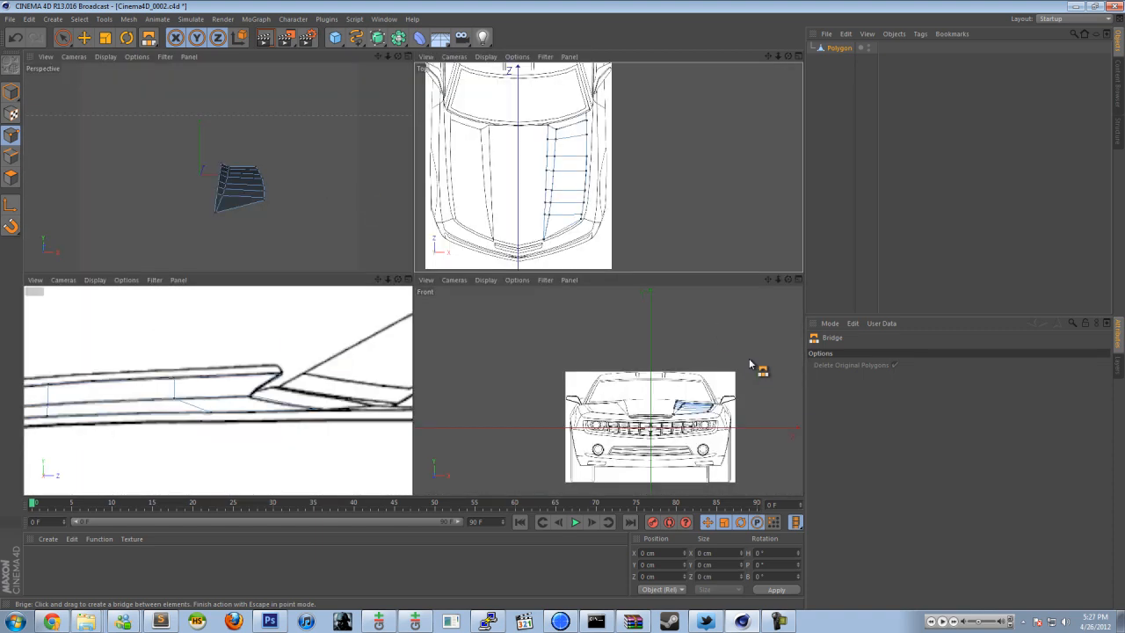
{"action": "middle_click", "coordinate": [260, 239]}
{"action": "middle_click", "coordinate": [338, 246]}
Step: Show the car's side blueprint in the Right viewport, and inspect the hood mesh up close in a maximized Perspective viewport
{"action": "scroll", "coordinate": [281, 378], "scroll_direction": "down", "scroll_amount": 4}
{"action": "scroll", "coordinate": [378, 354], "scroll_direction": "down", "scroll_amount": 8}
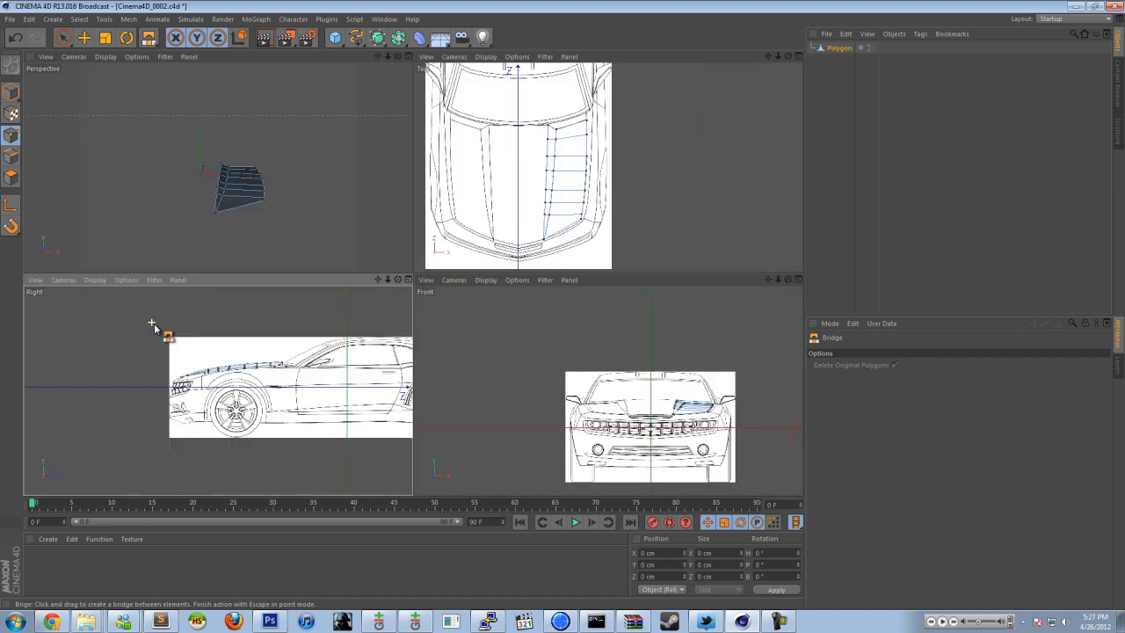
{"action": "scroll", "coordinate": [386, 361], "scroll_direction": "up", "scroll_amount": 5}
{"action": "scroll", "coordinate": [202, 352], "scroll_direction": "down", "scroll_amount": 5}
{"action": "scroll", "coordinate": [254, 414], "scroll_direction": "up", "scroll_amount": 4}
{"action": "scroll", "coordinate": [264, 189], "scroll_direction": "up", "scroll_amount": 3}
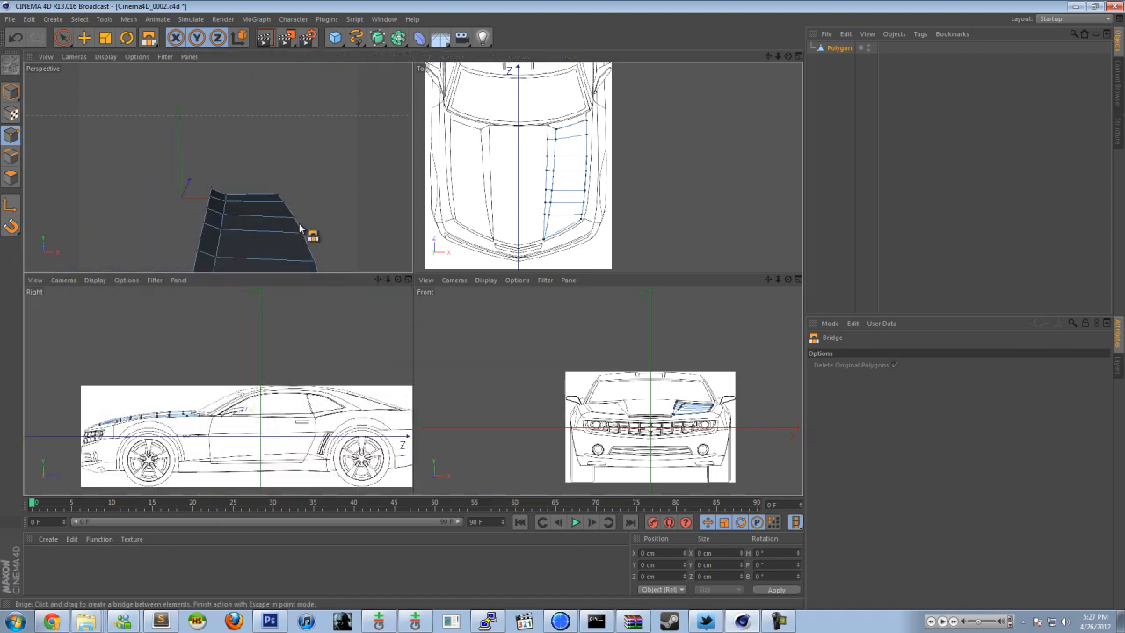
{"action": "middle_click", "coordinate": [346, 203]}
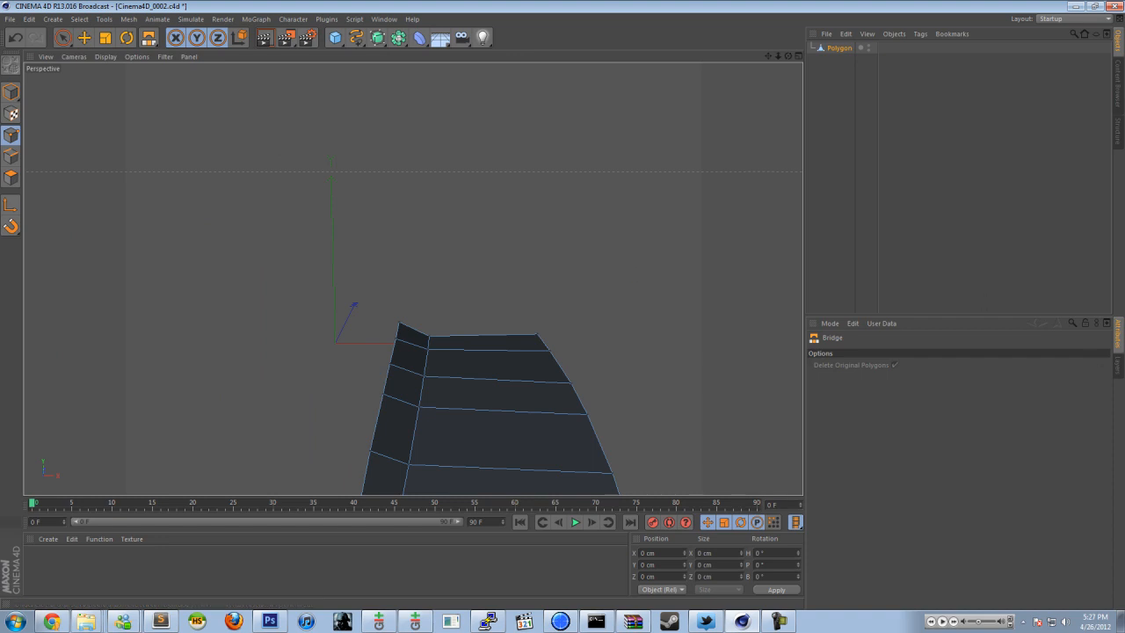